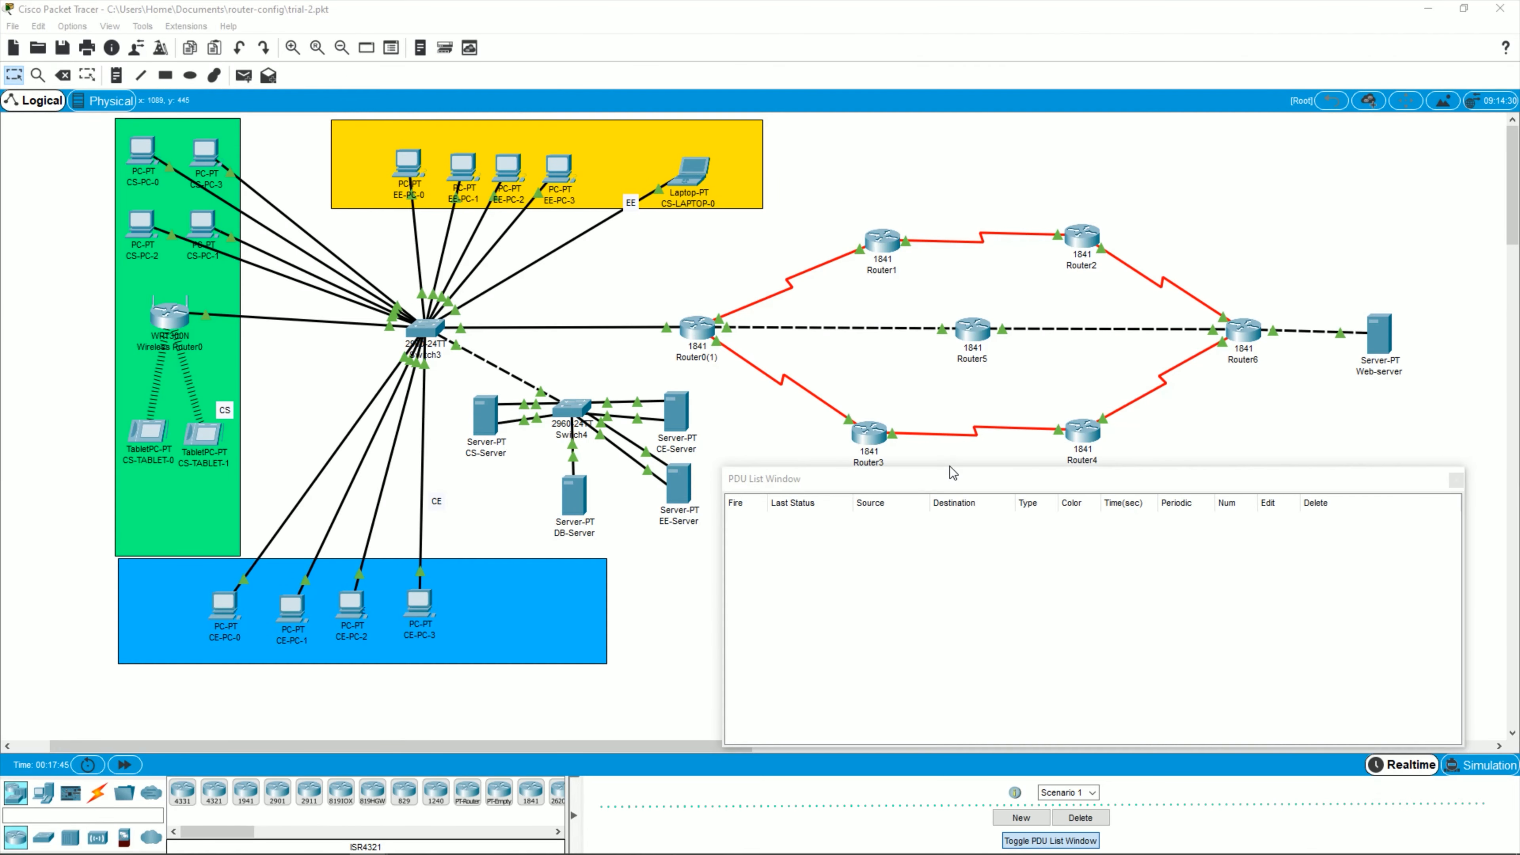
Step: Move the PDU List Window slightly down, clear of the Router3 and Router4 labels
left_click_drag(949, 467, 948, 485)
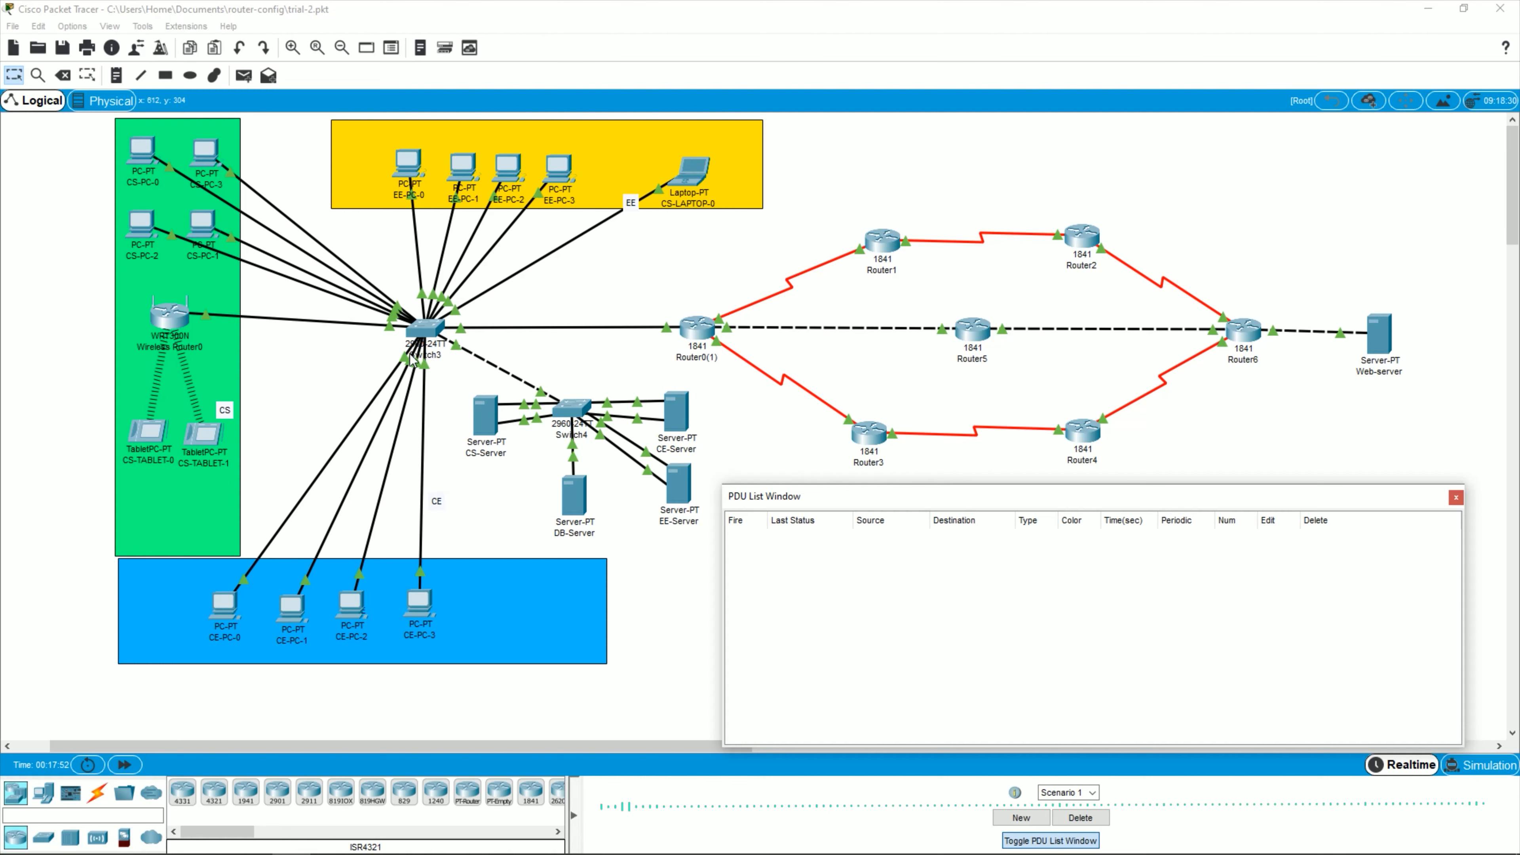
left_click(119, 103)
left_click(42, 795)
left_click(42, 795)
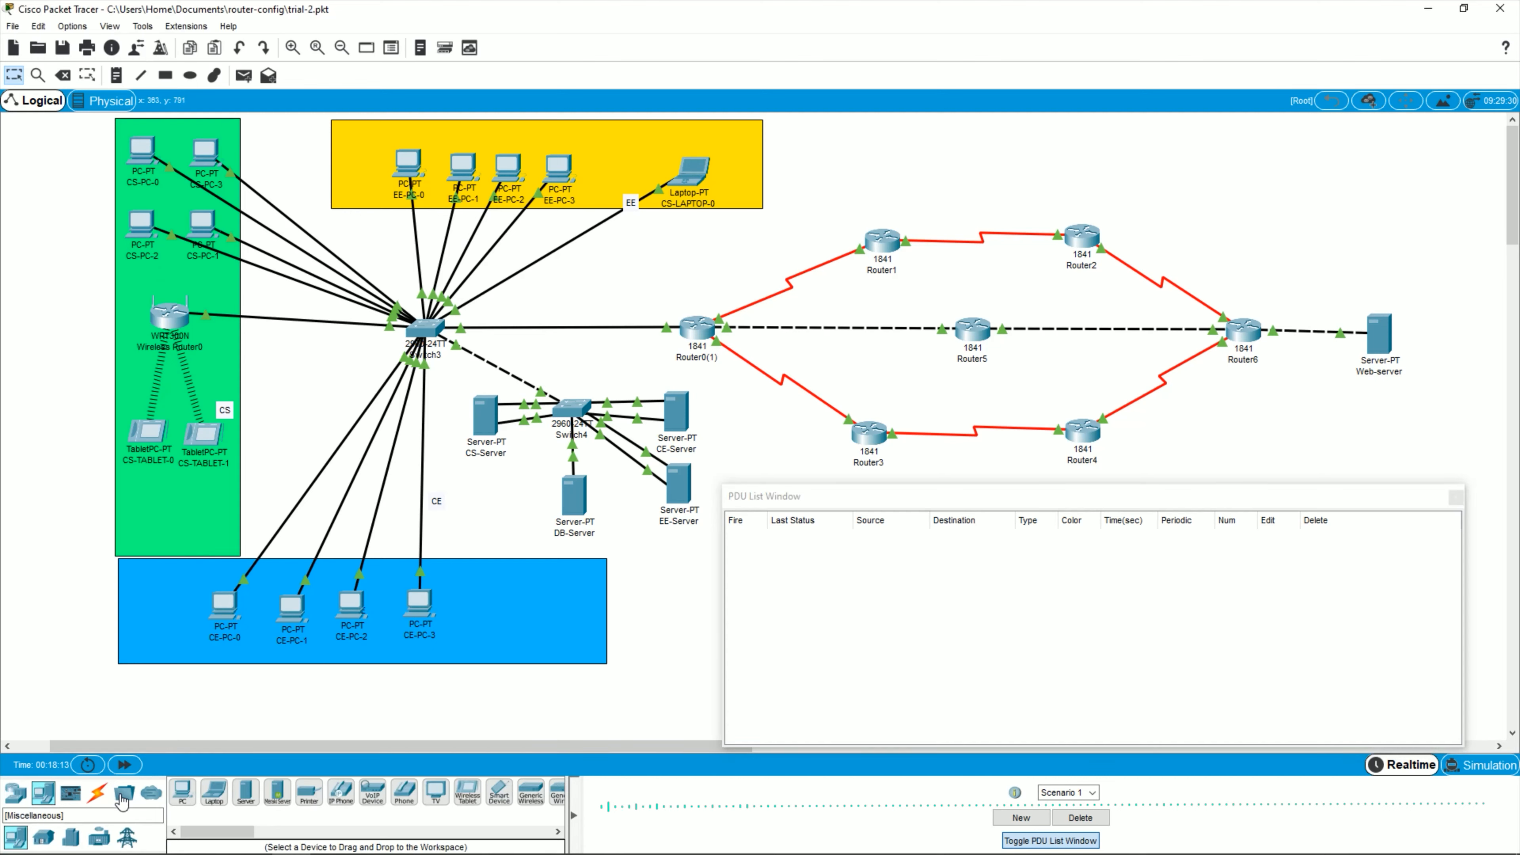
left_click(182, 791)
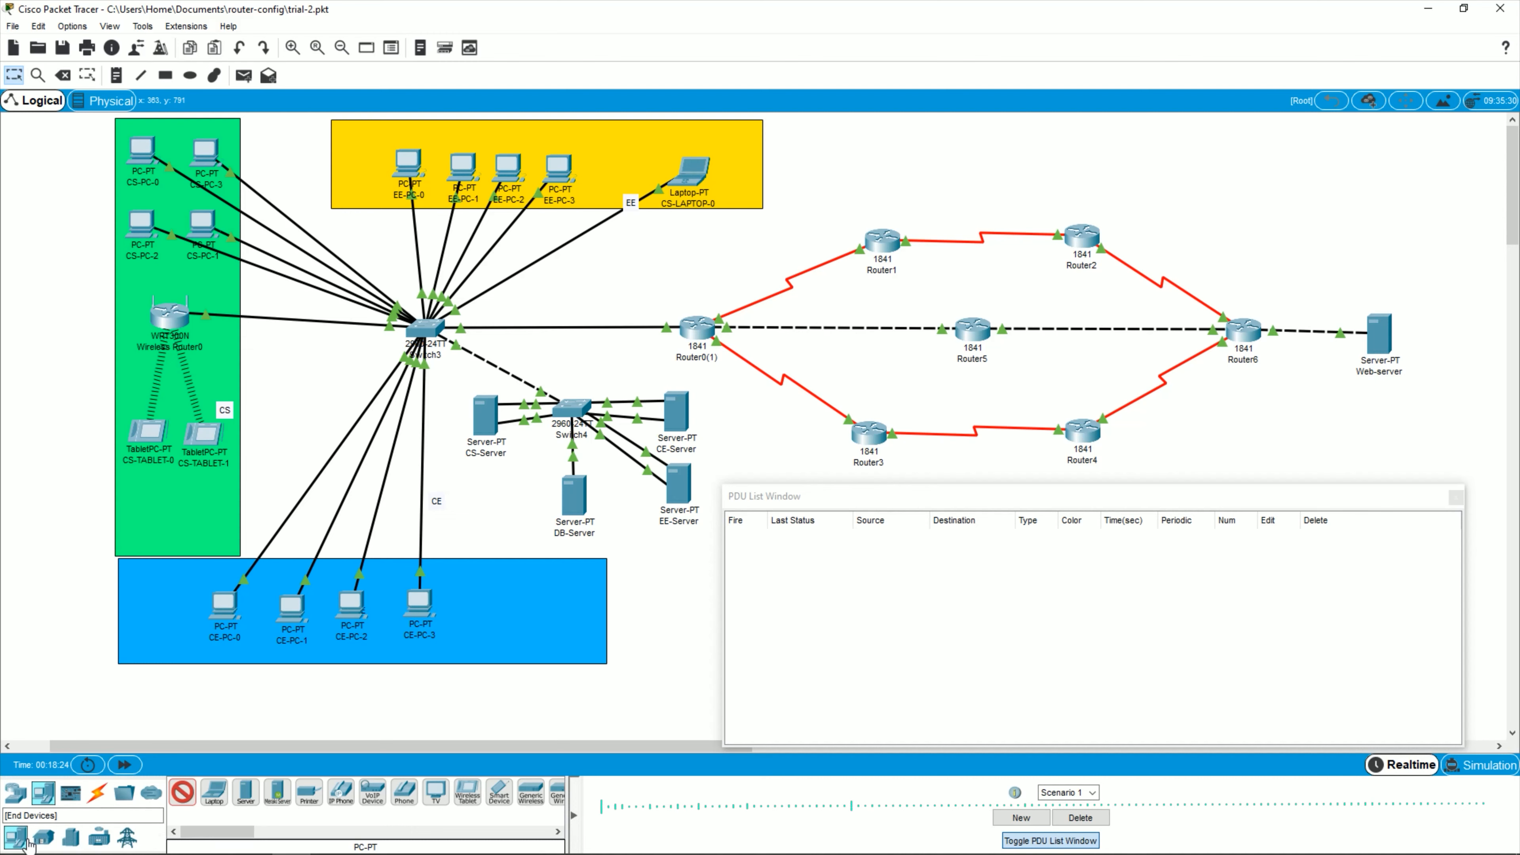
left_click(15, 792)
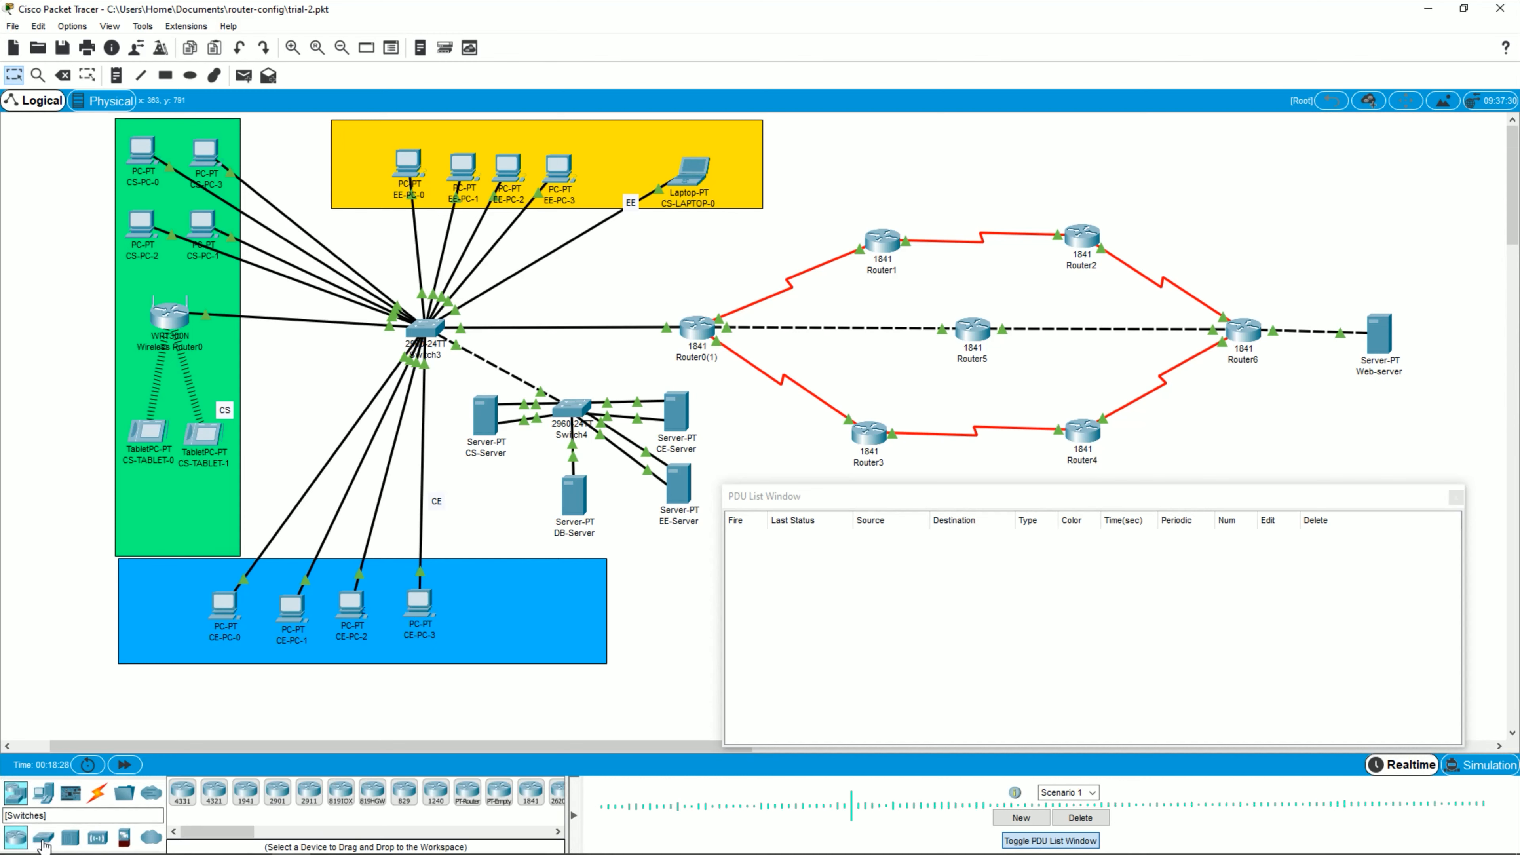
left_click(97, 837)
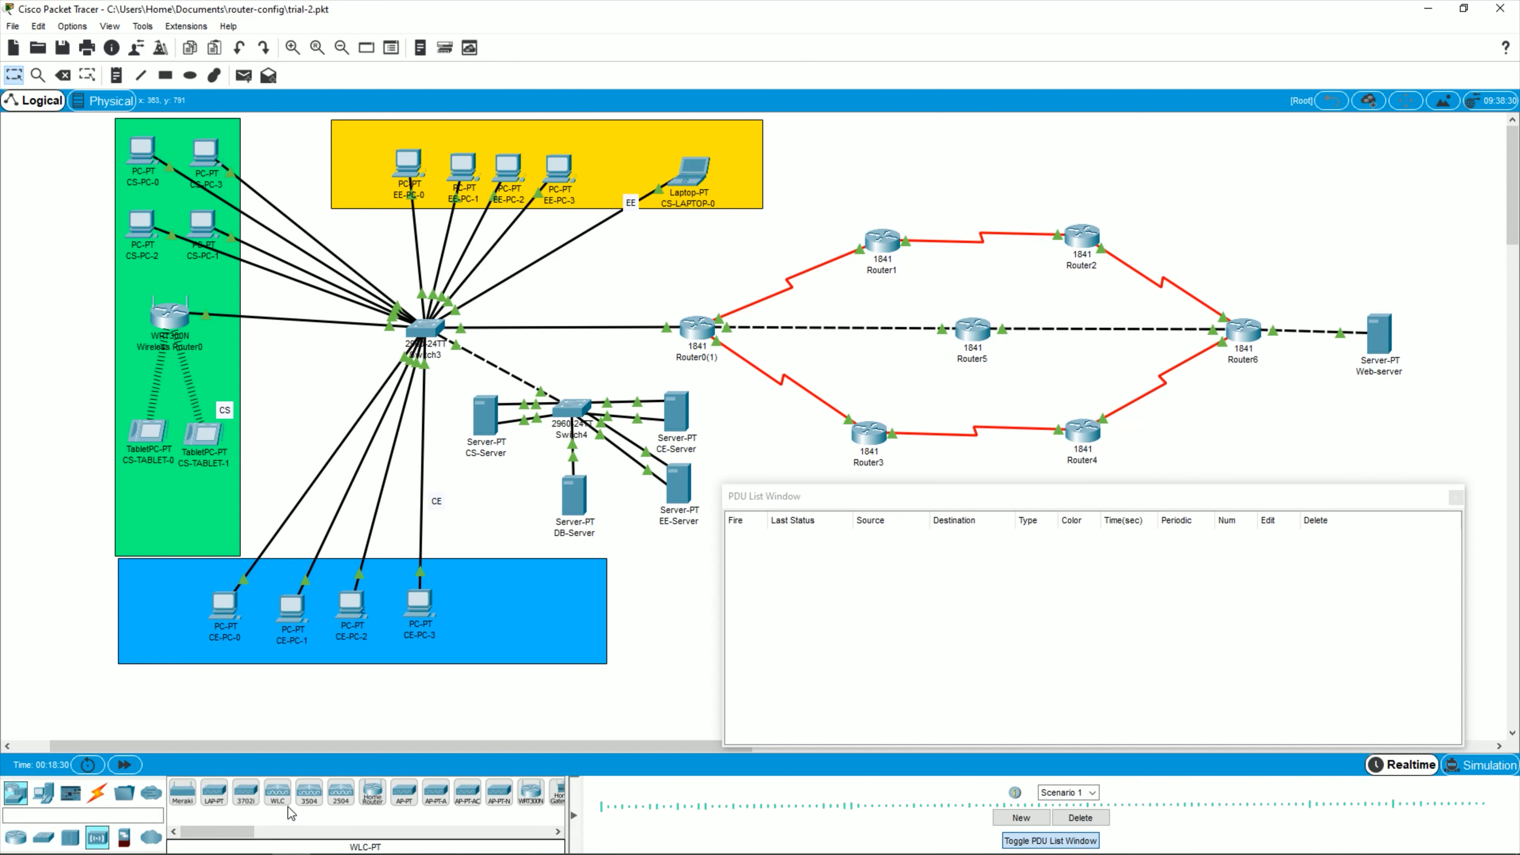
left_click_drag(228, 835, 258, 835)
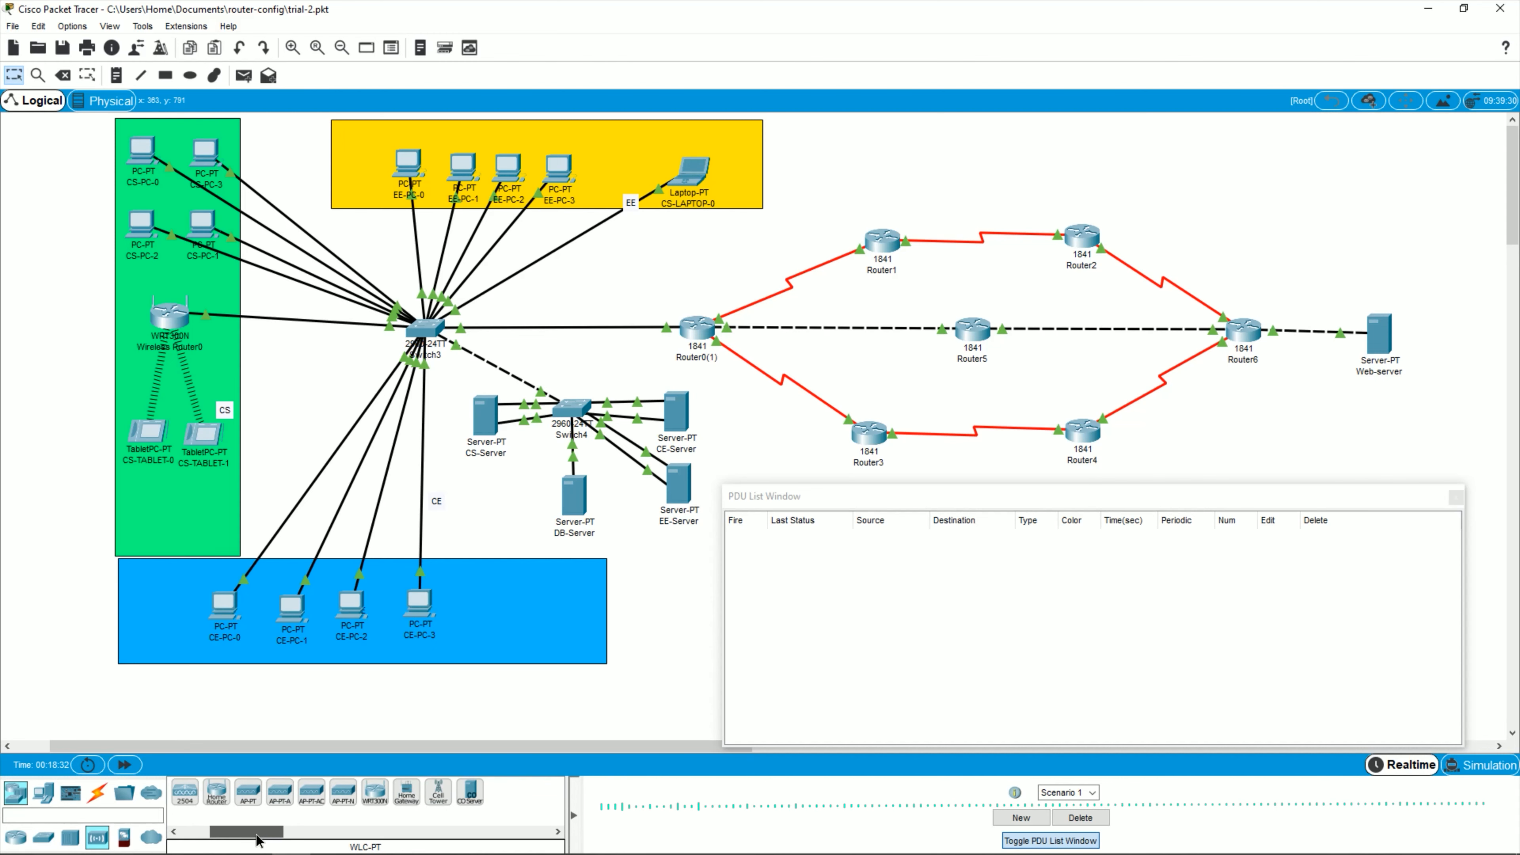
Step: Add a wireless tablet to the green CS area below the two existing tablets and check its IP configuration
left_click(44, 801)
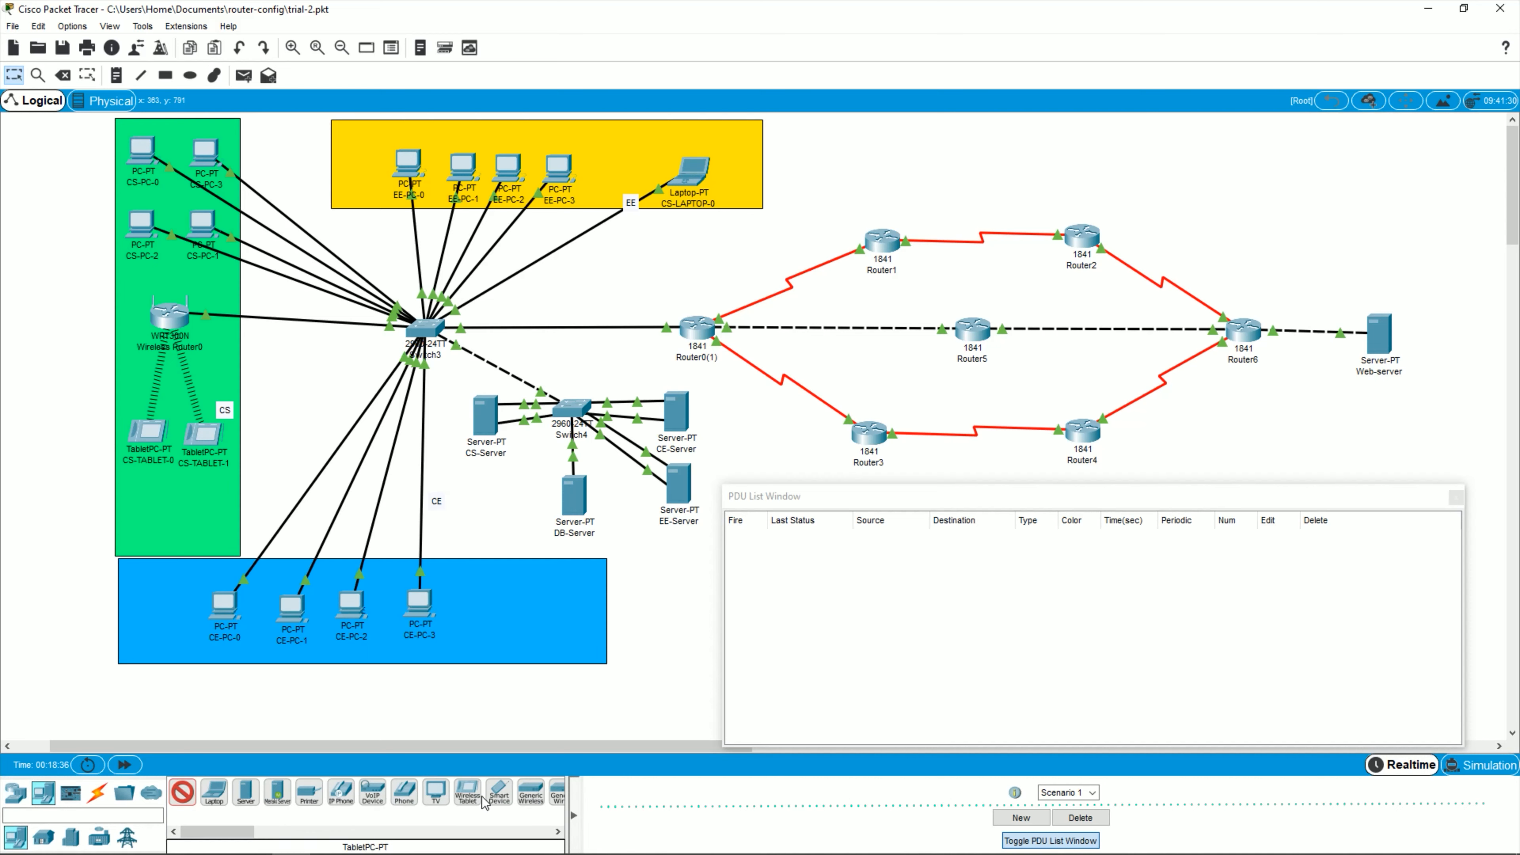
left_click_drag(485, 802, 161, 483)
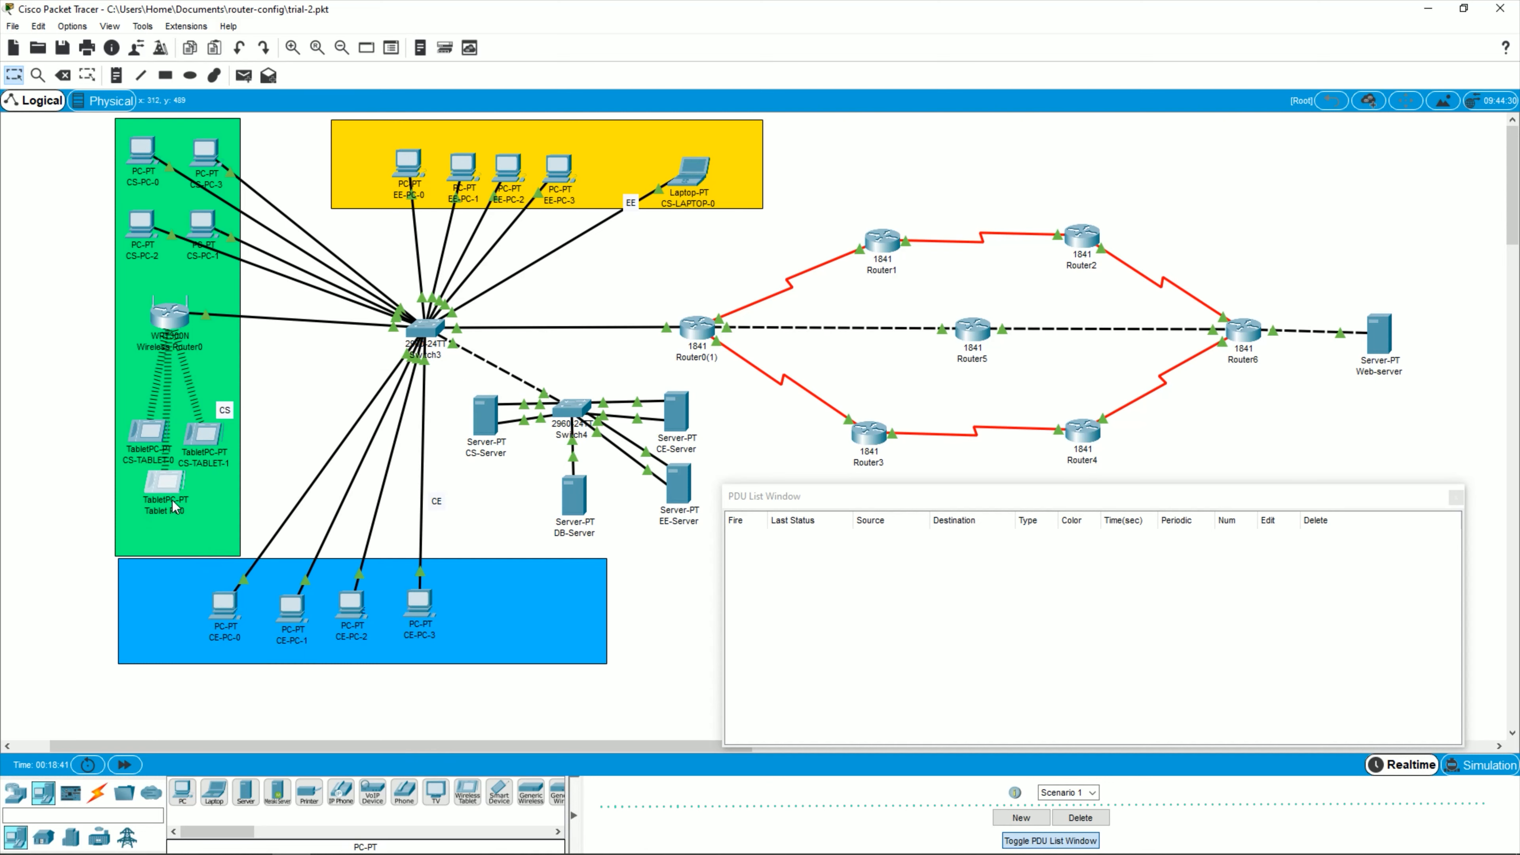
left_click(171, 482)
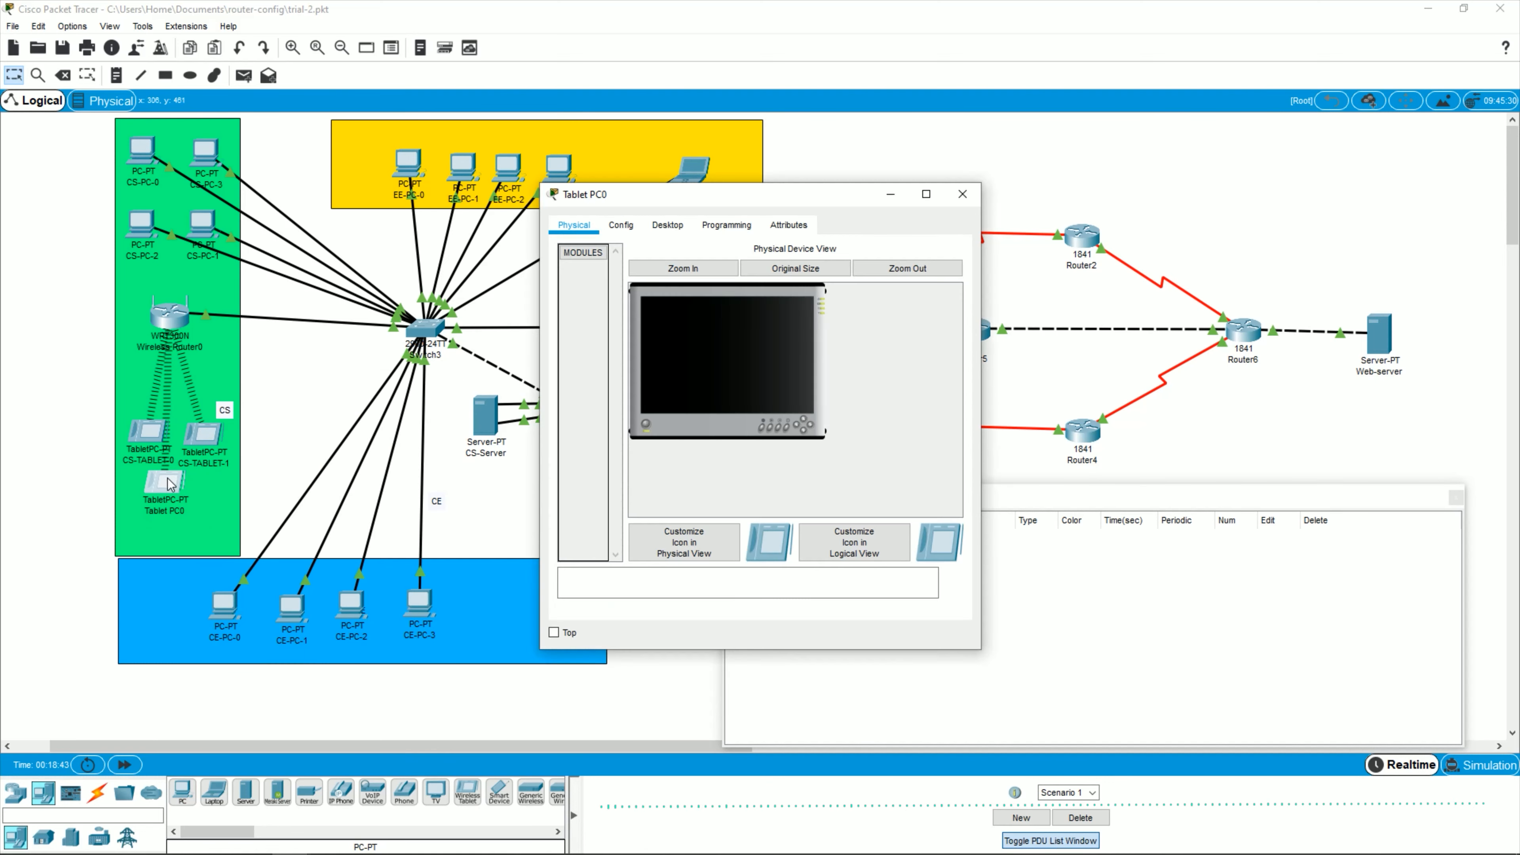
left_click(667, 225)
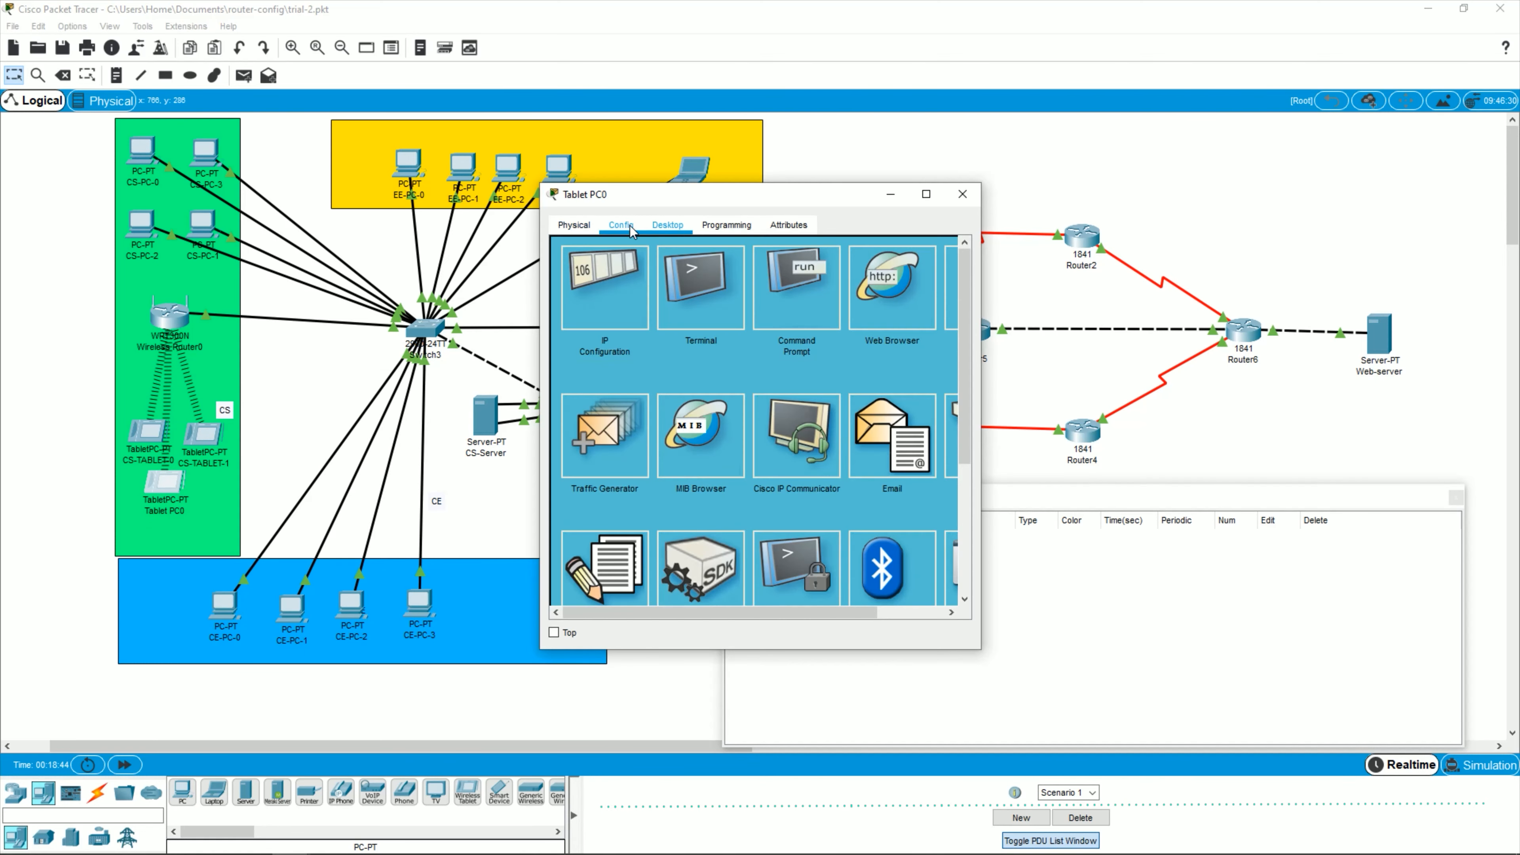
left_click(618, 284)
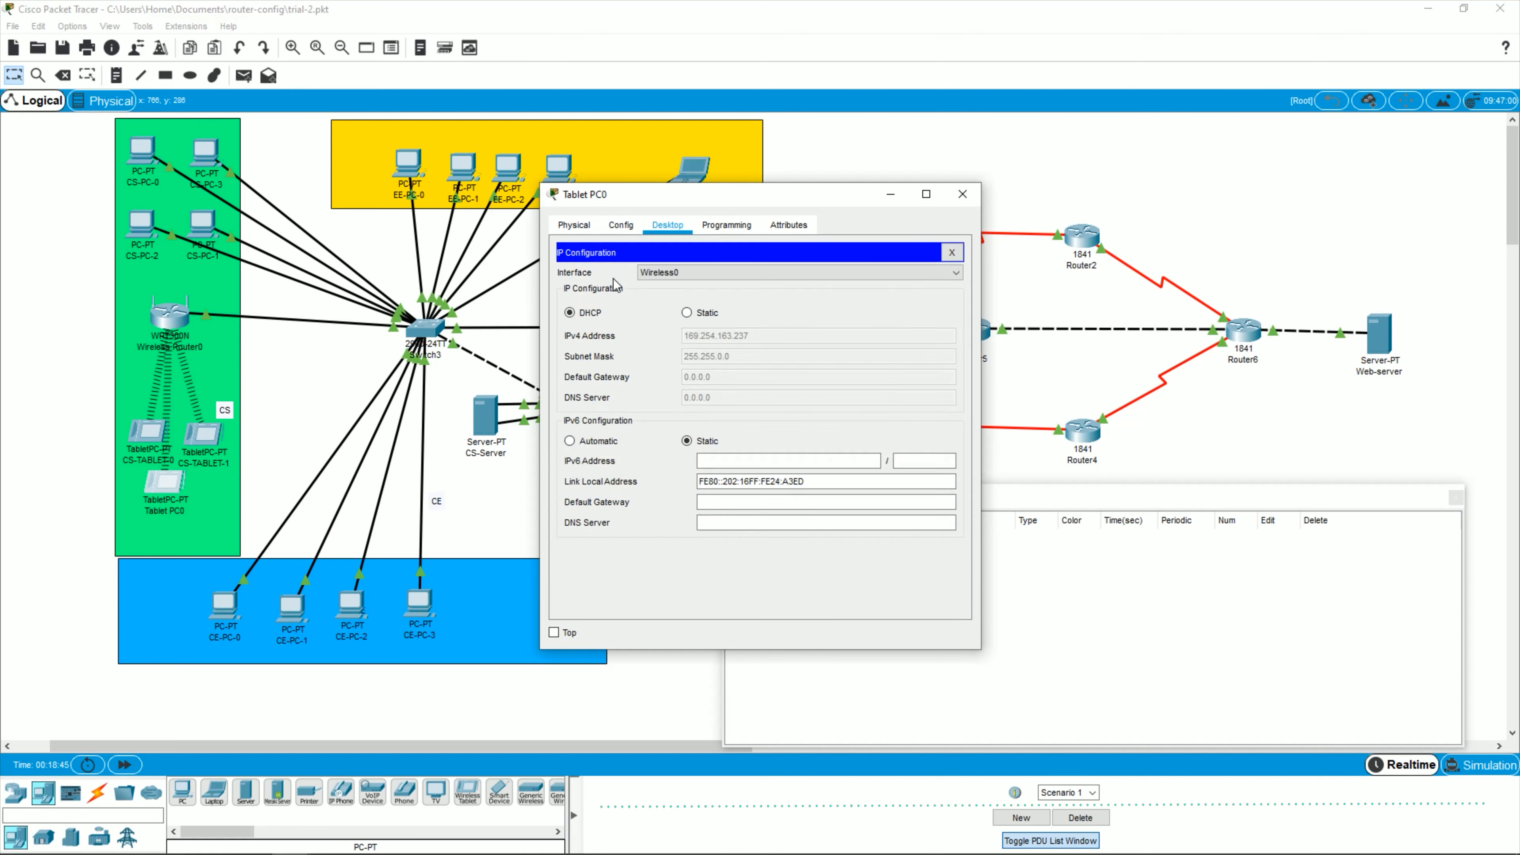
left_click(961, 194)
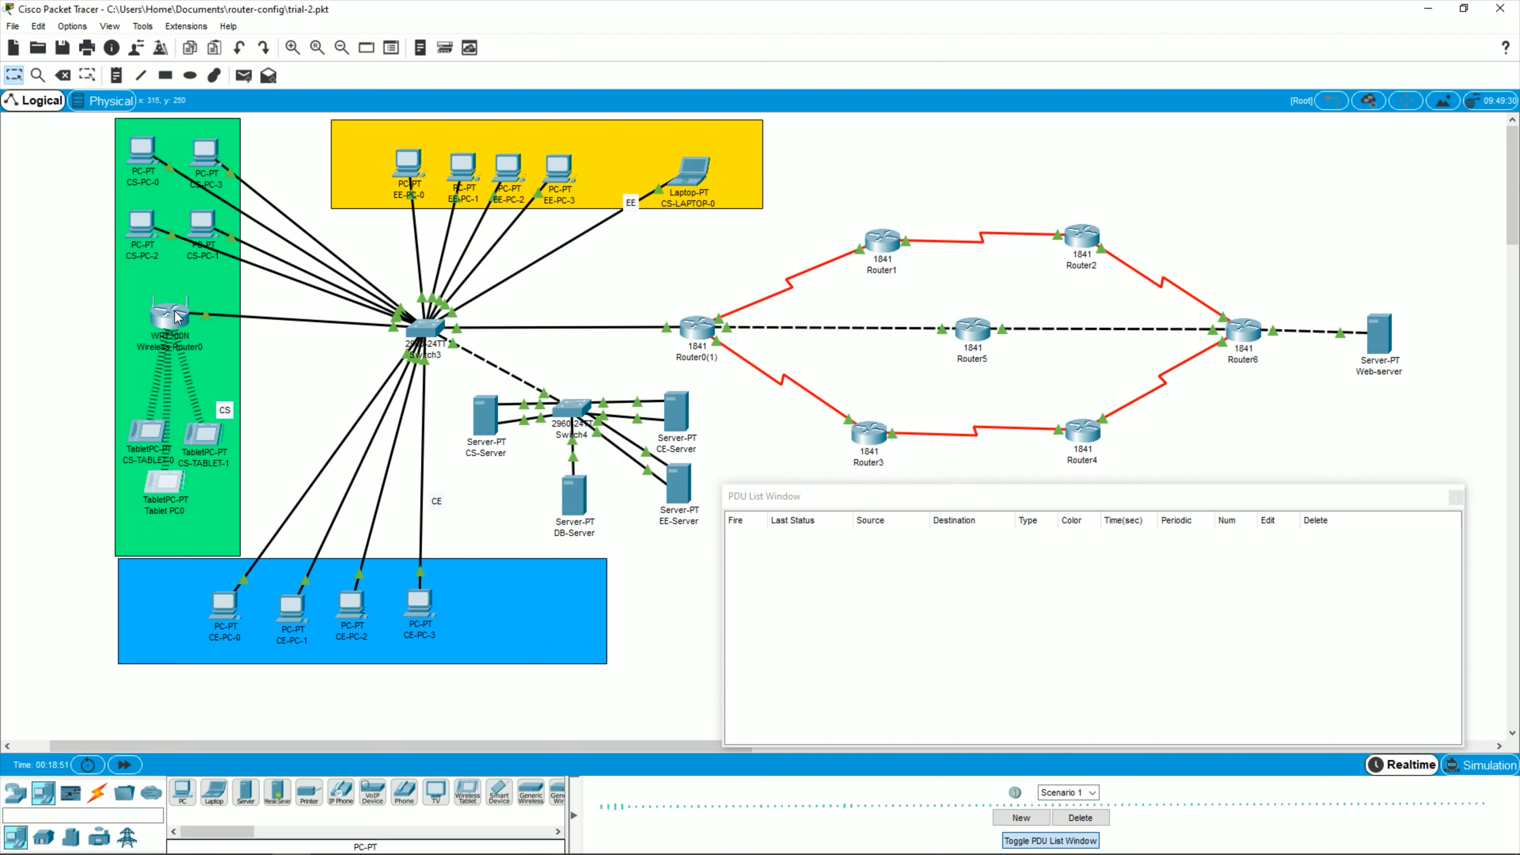
Step: Request a new DHCP address for the new tablet by switching its IPv4 configuration to Static and back to DHCP
mouse_move(178, 317)
mouse_move(154, 446)
mouse_move(163, 492)
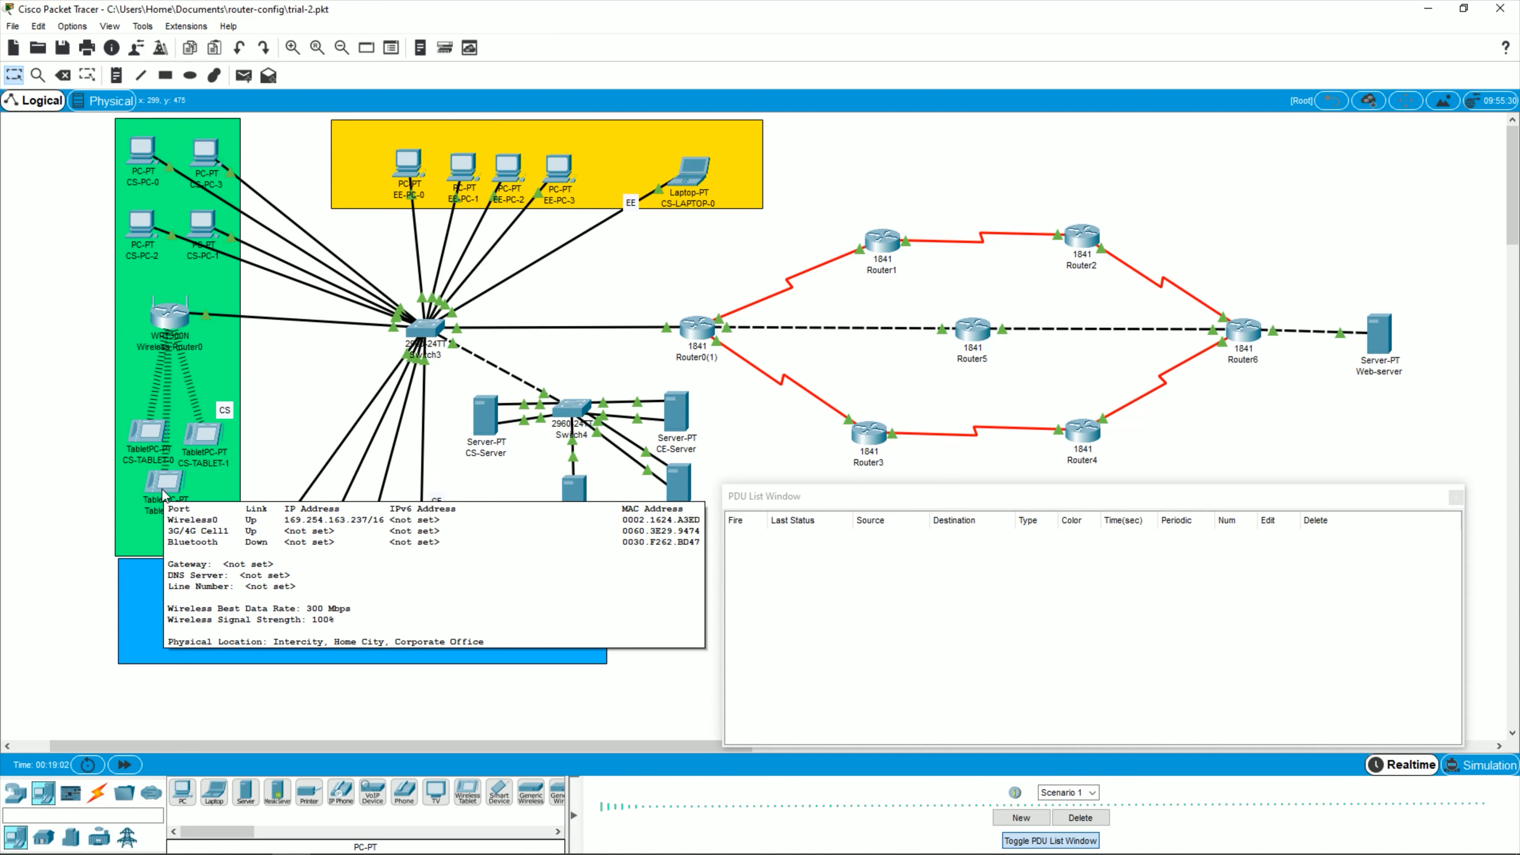
left_click(163, 492)
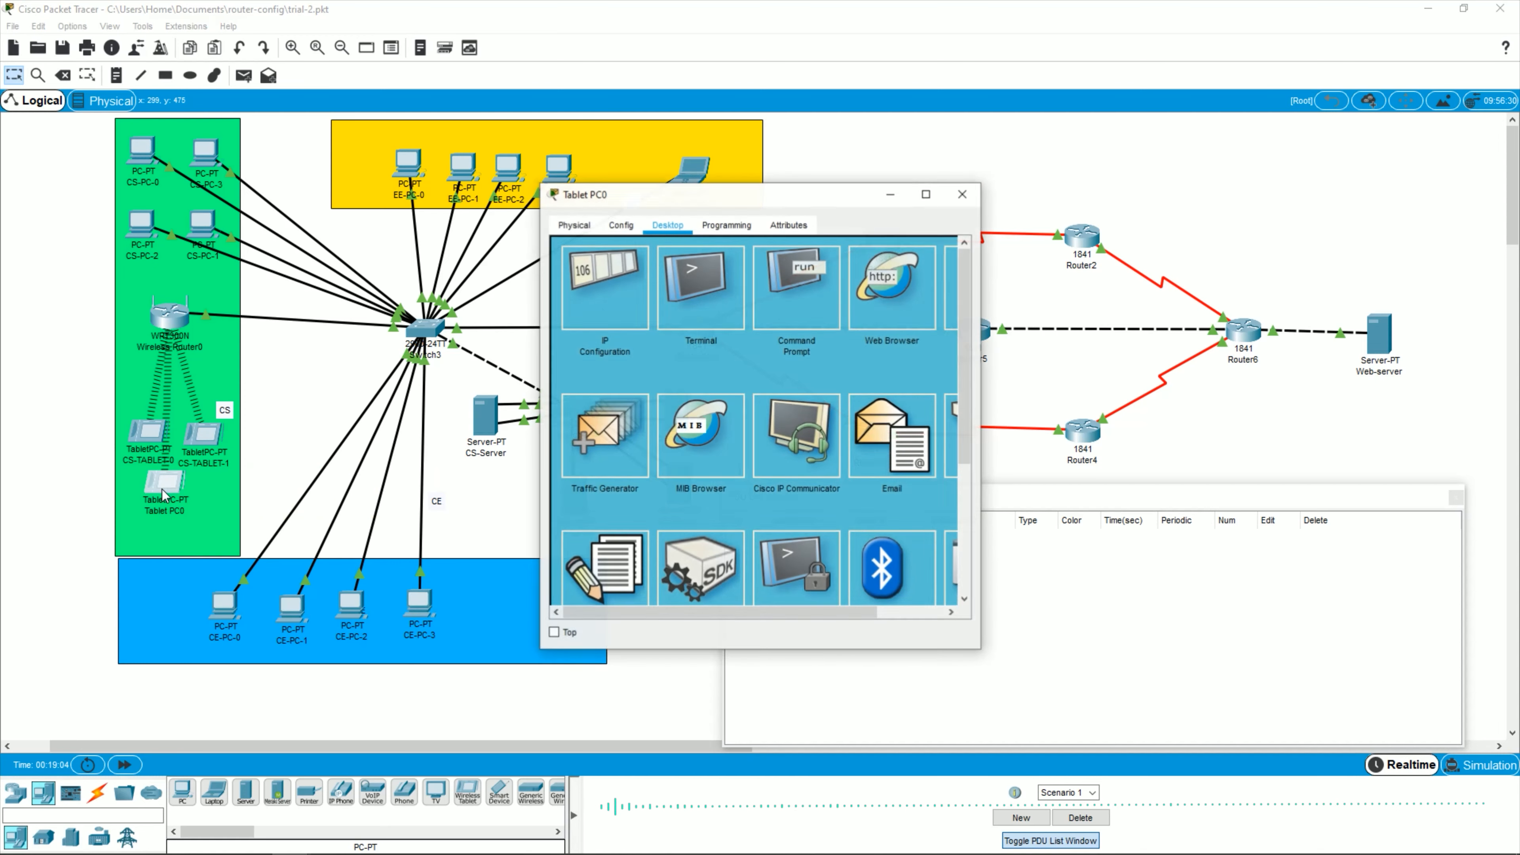
left_click(615, 276)
left_click(687, 314)
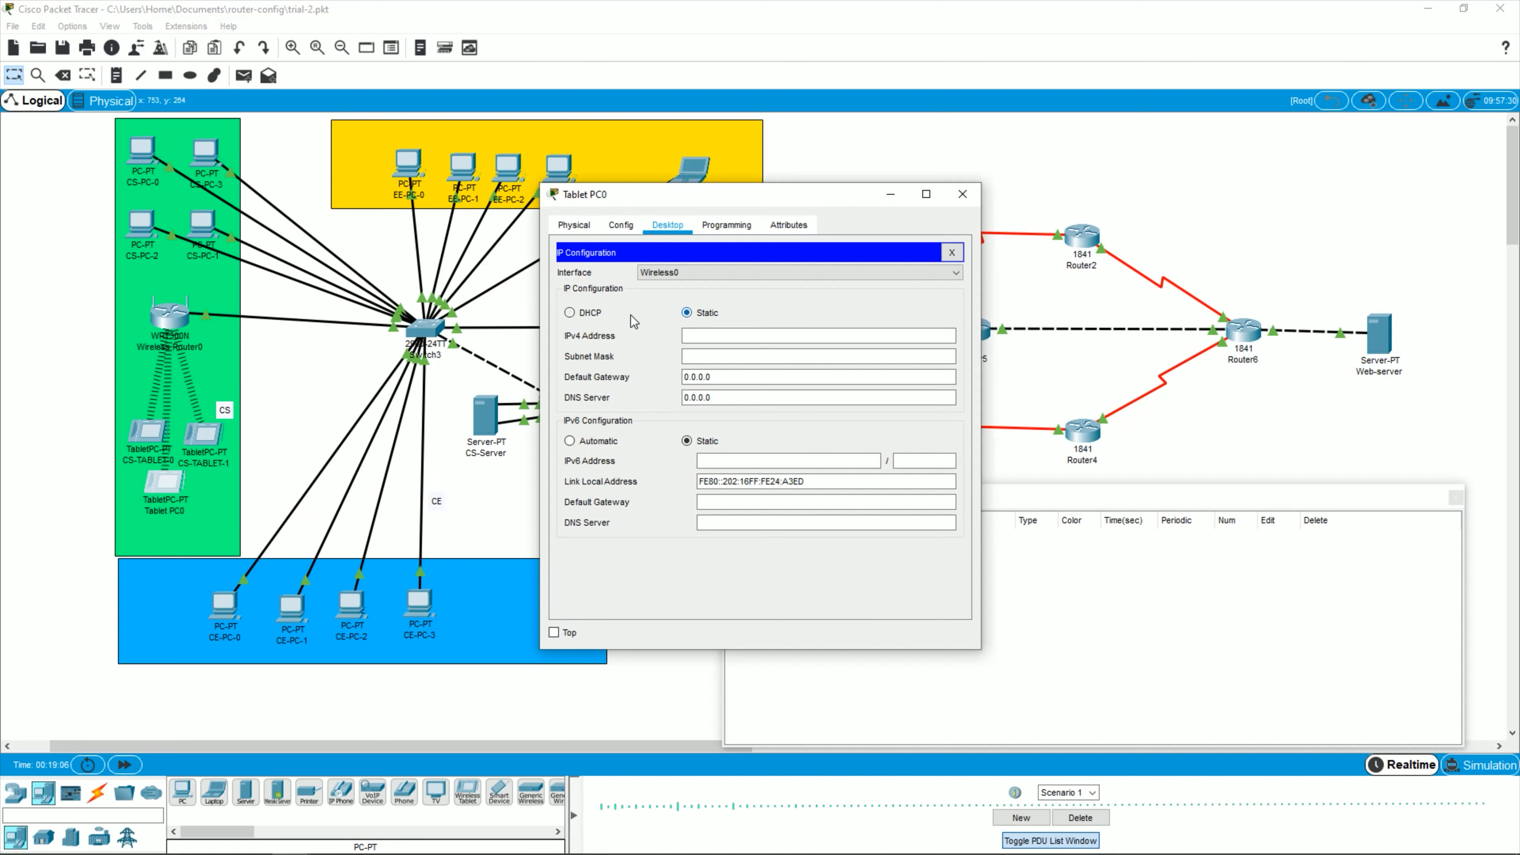
left_click(601, 321)
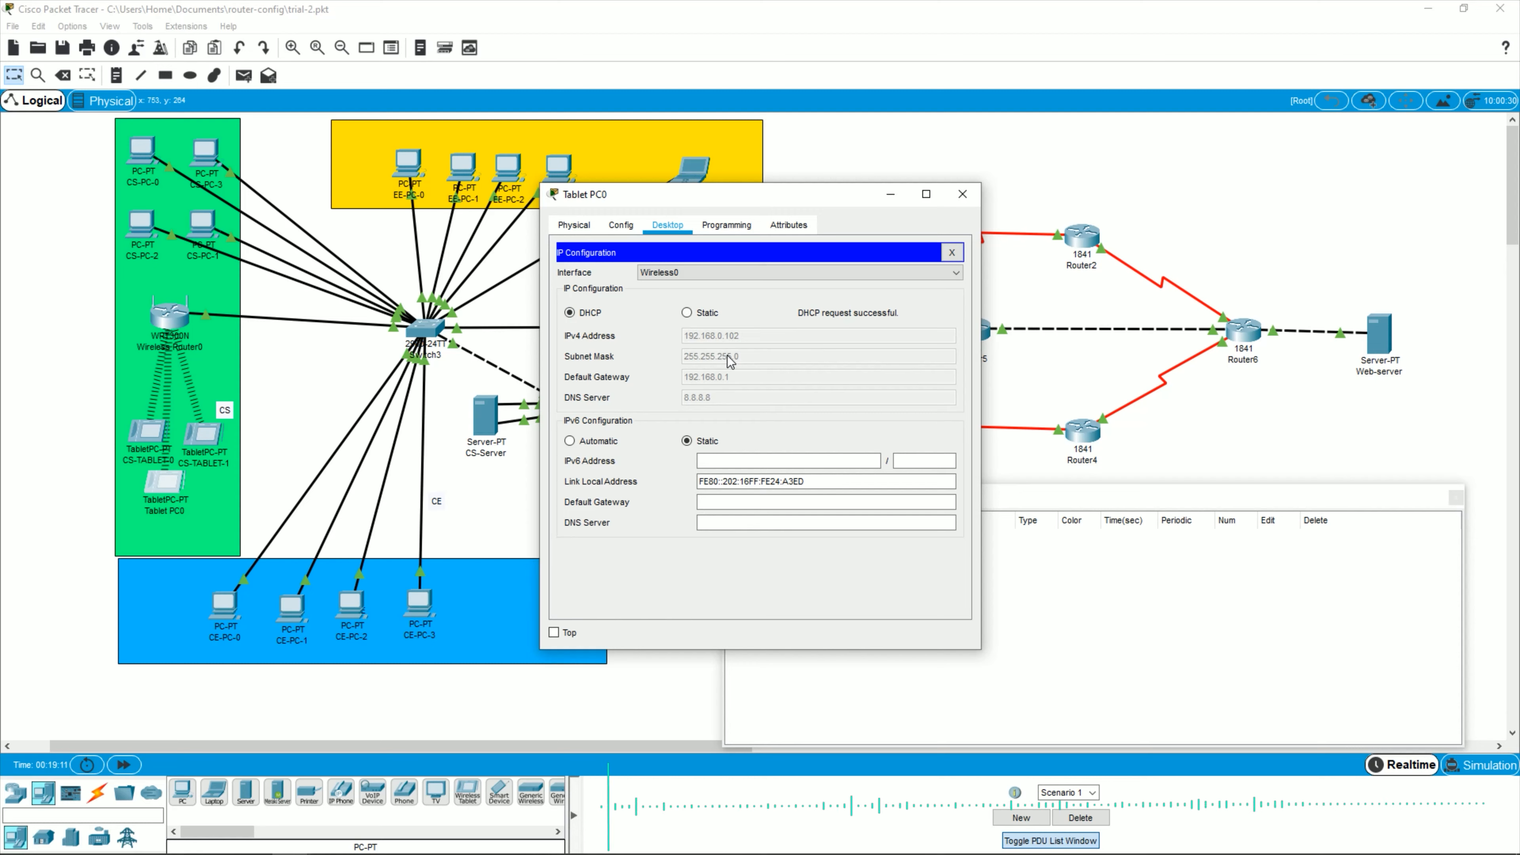
left_click(961, 194)
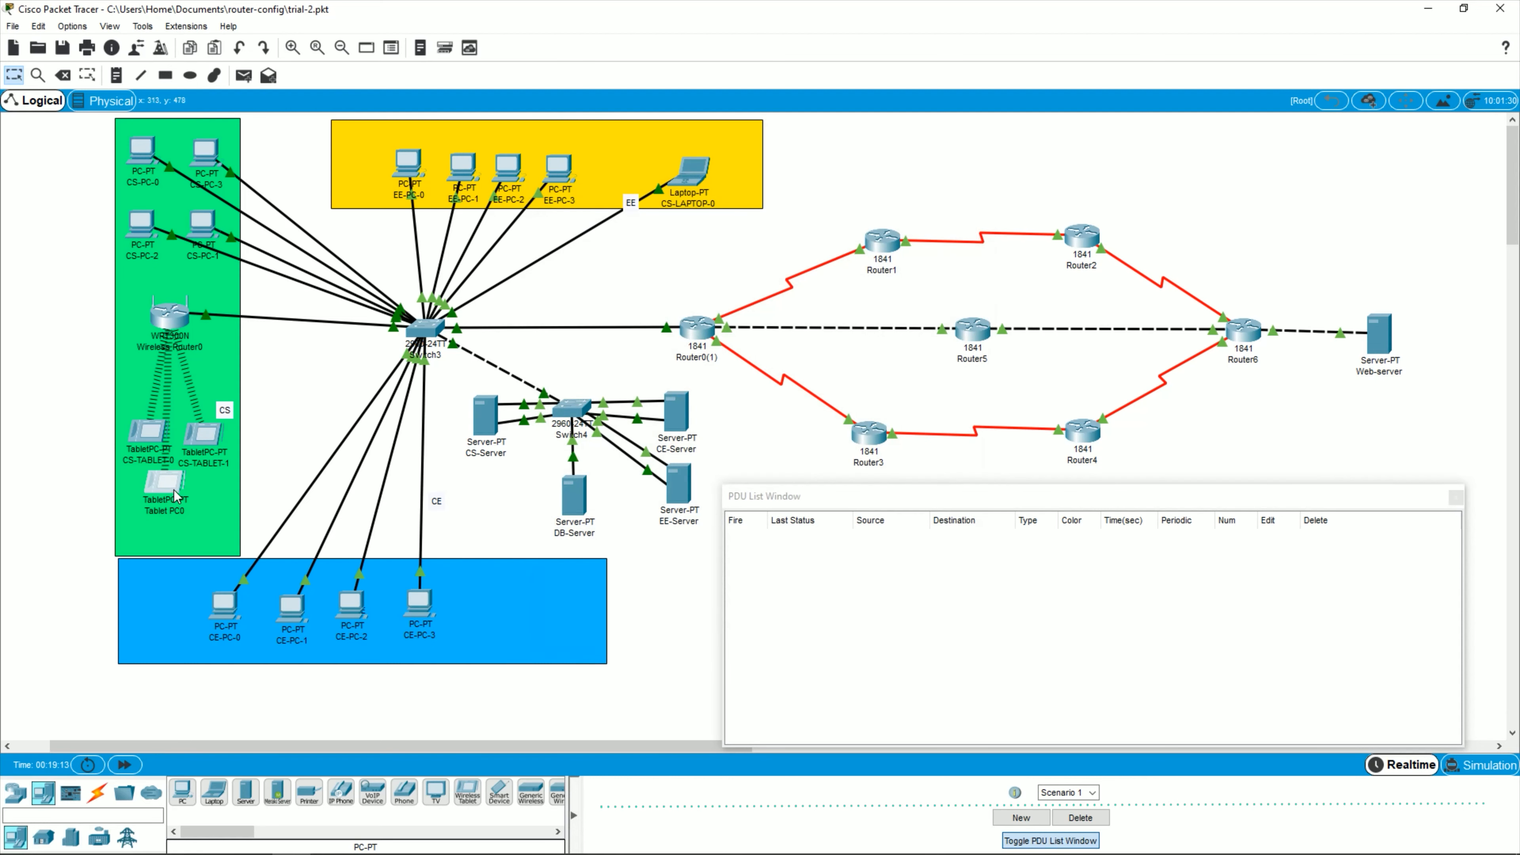
Step: Shift Tablet PC0 slightly within the CS area and review its IP configuration again
left_click_drag(175, 490, 192, 499)
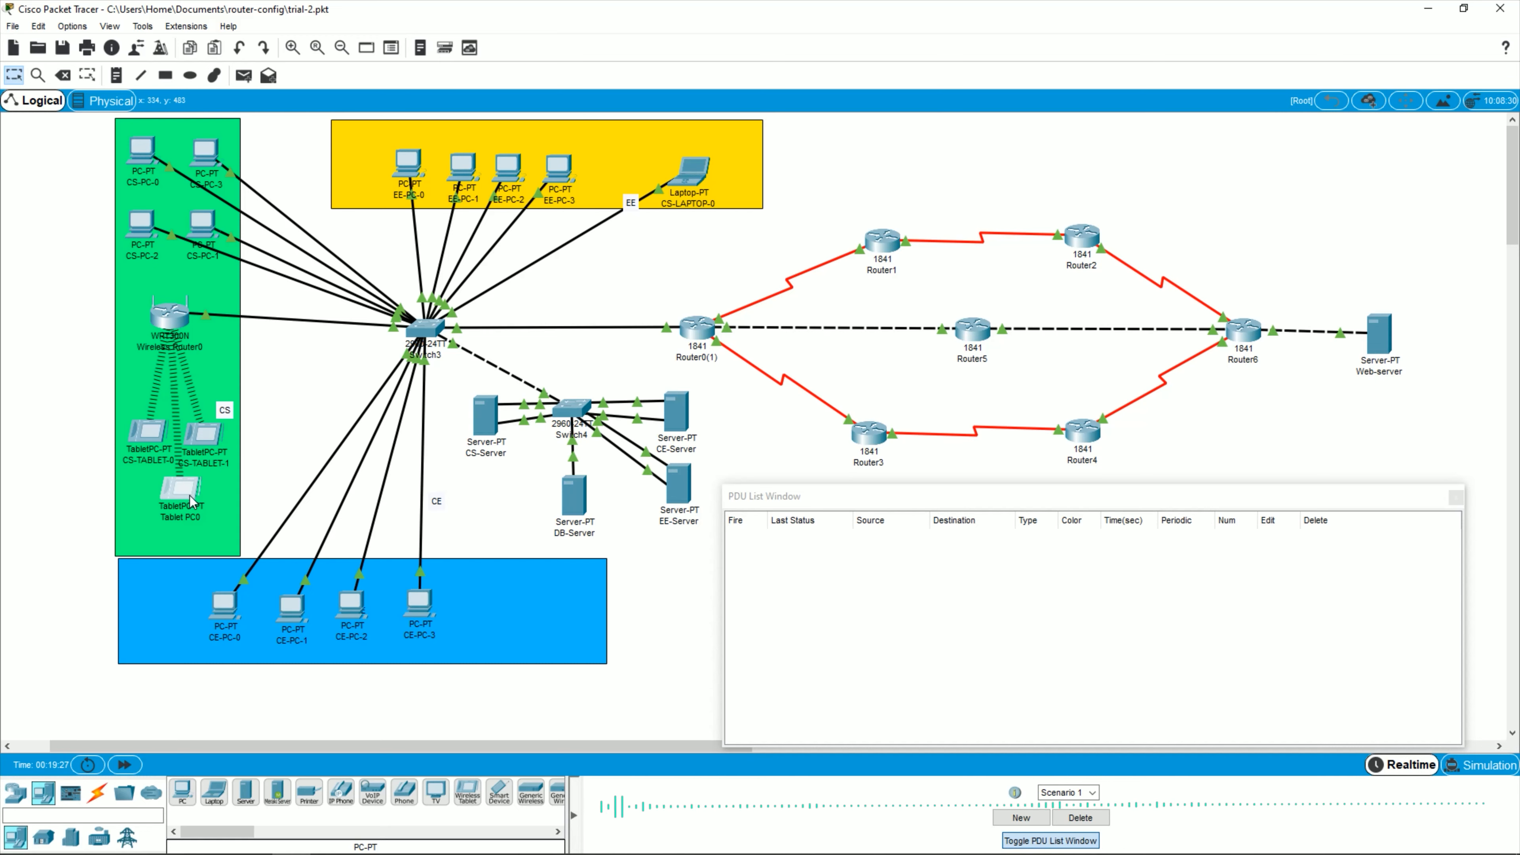
left_click(191, 502)
left_click(957, 199)
left_click(167, 508)
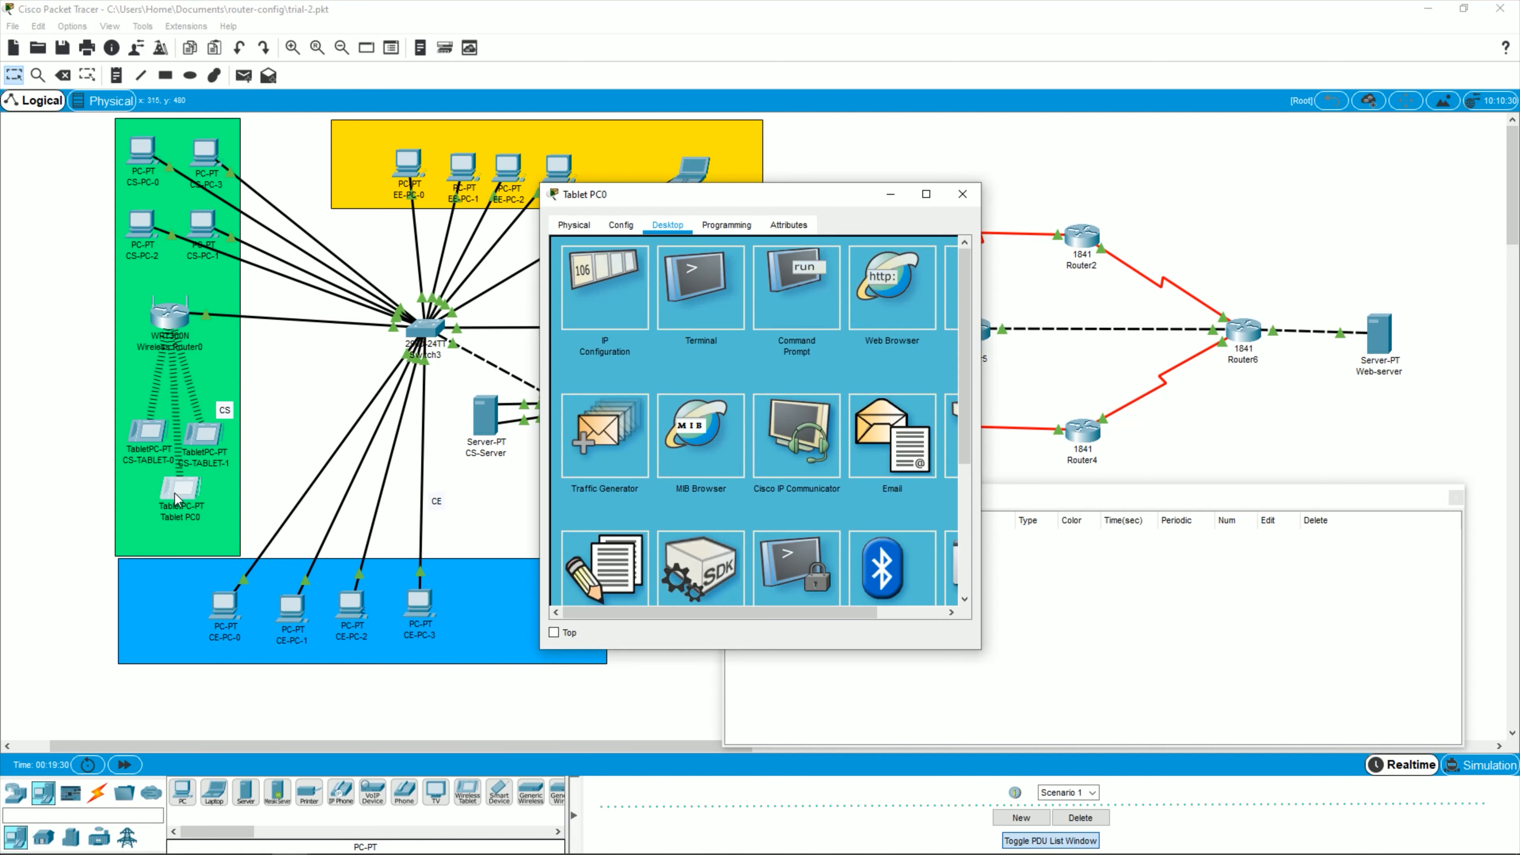
left_click(609, 276)
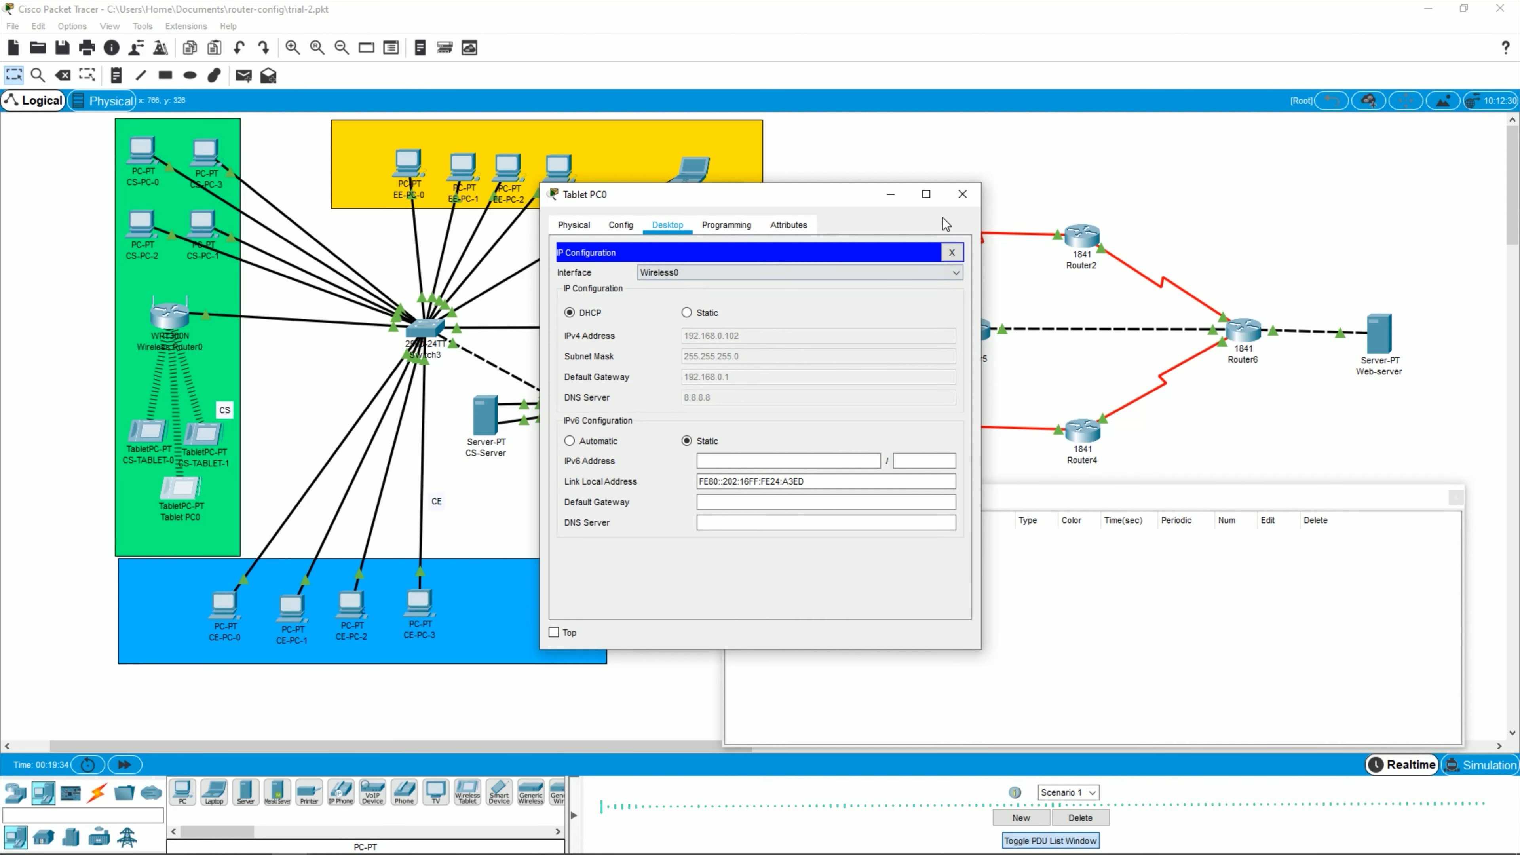
left_click(962, 194)
Step: Send simple PDUs from Tablet PC0 to CS-TABLET-0 and to CS-PC-2 to test connectivity inside the CS department
mouse_move(189, 496)
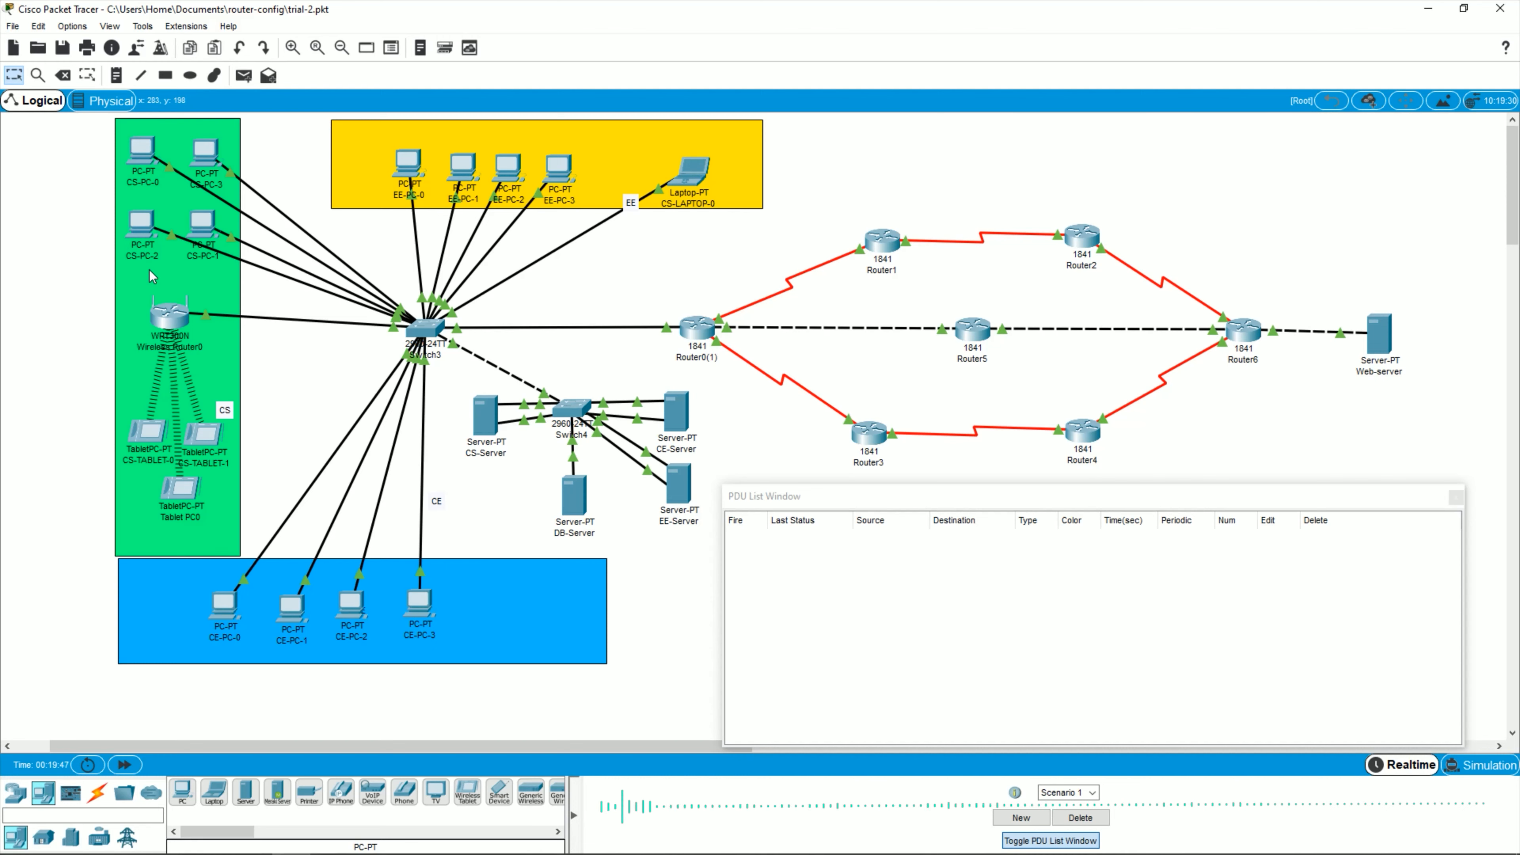
left_click(243, 76)
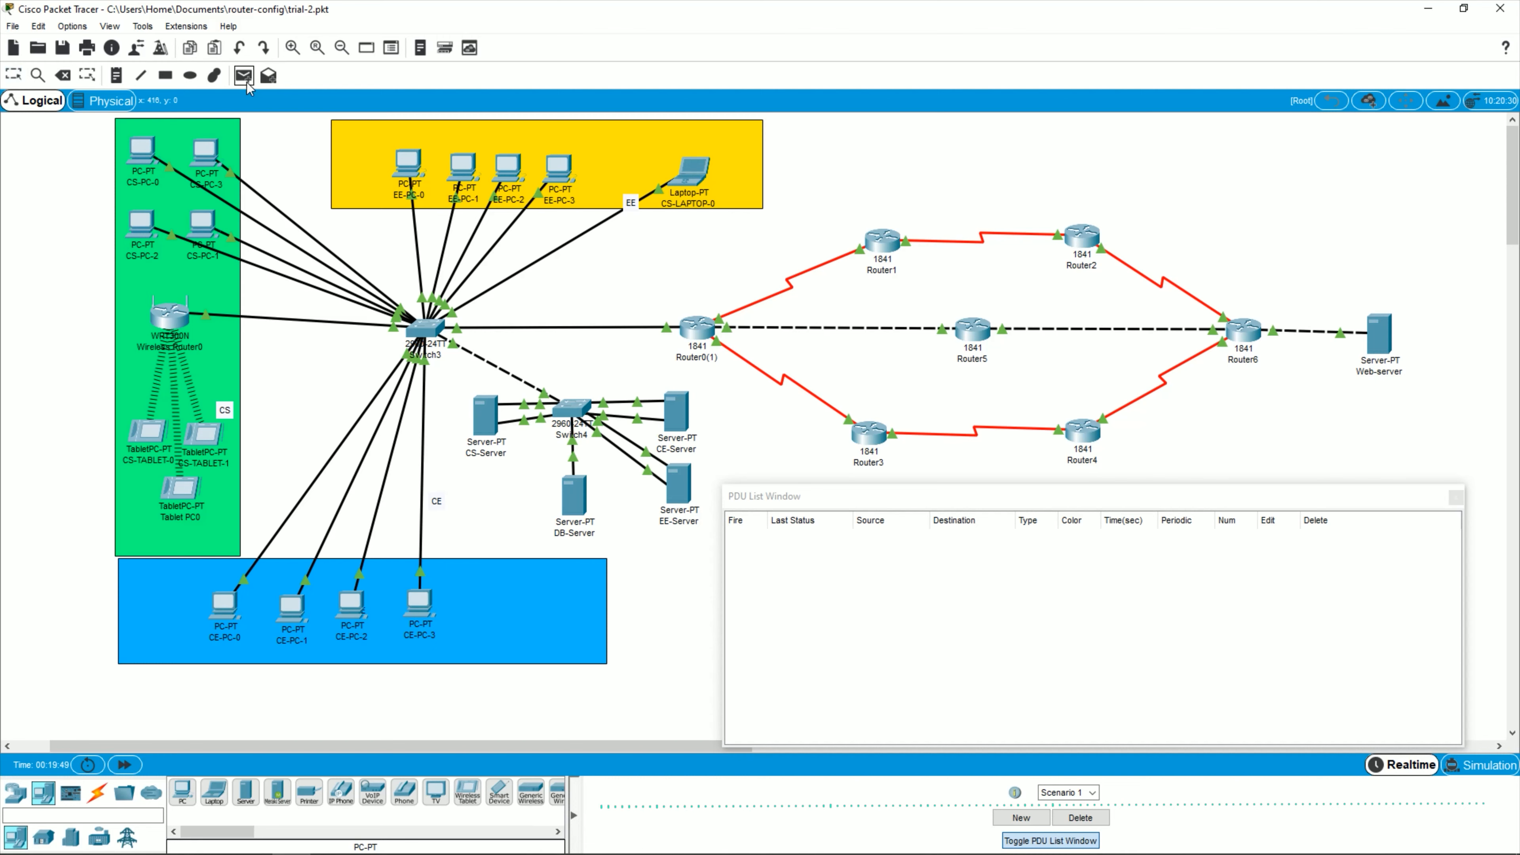
left_click(183, 492)
left_click(150, 432)
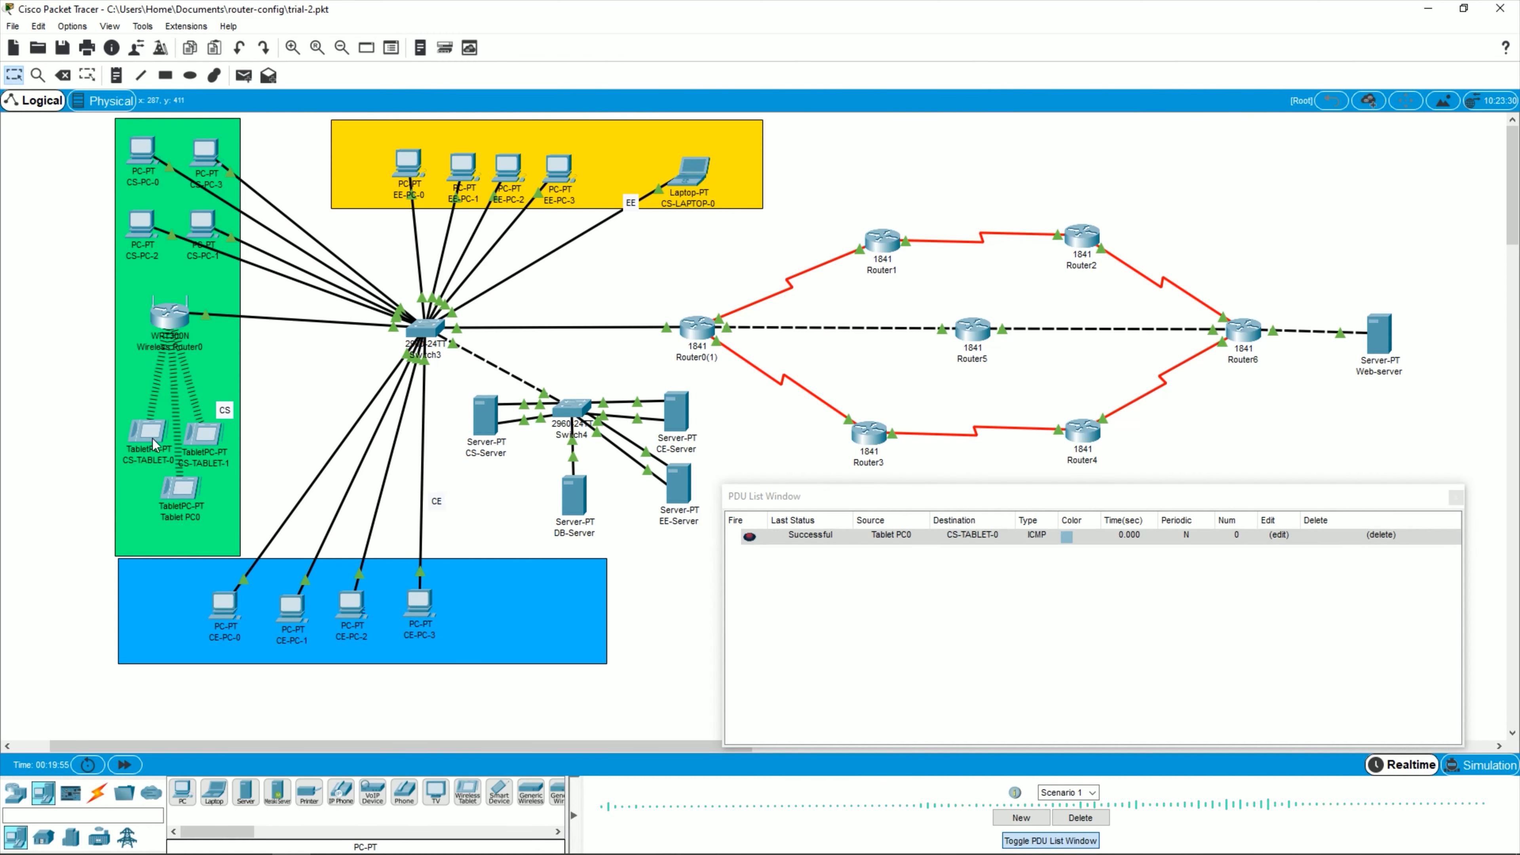
left_click(243, 76)
left_click(184, 492)
left_click(143, 232)
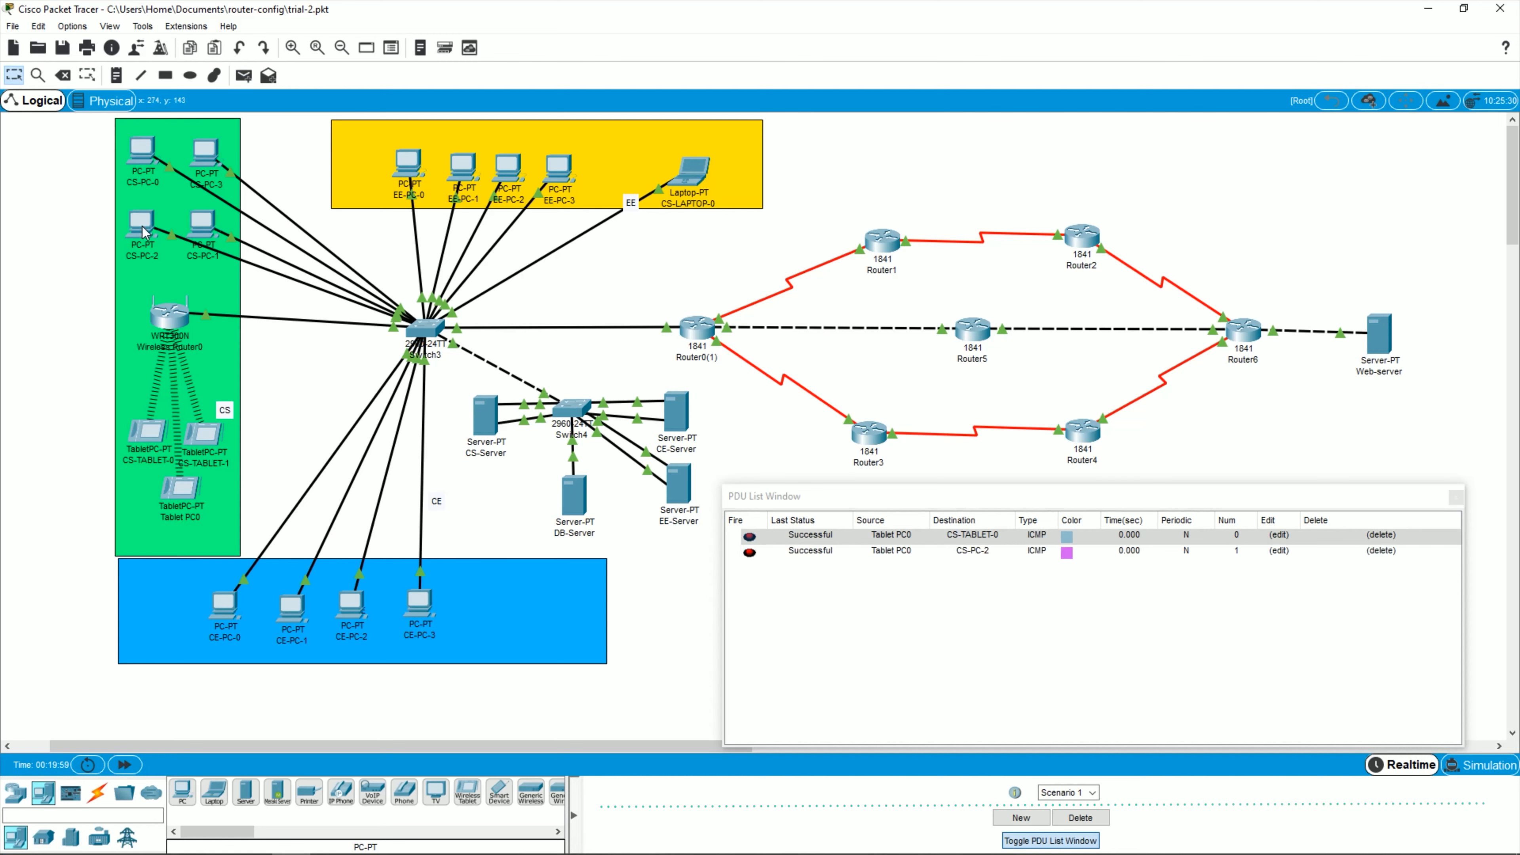
Step: Send simple PDUs from Tablet PC0 to CS-Server and to Router0(1)
left_click(243, 76)
left_click(176, 497)
left_click(486, 421)
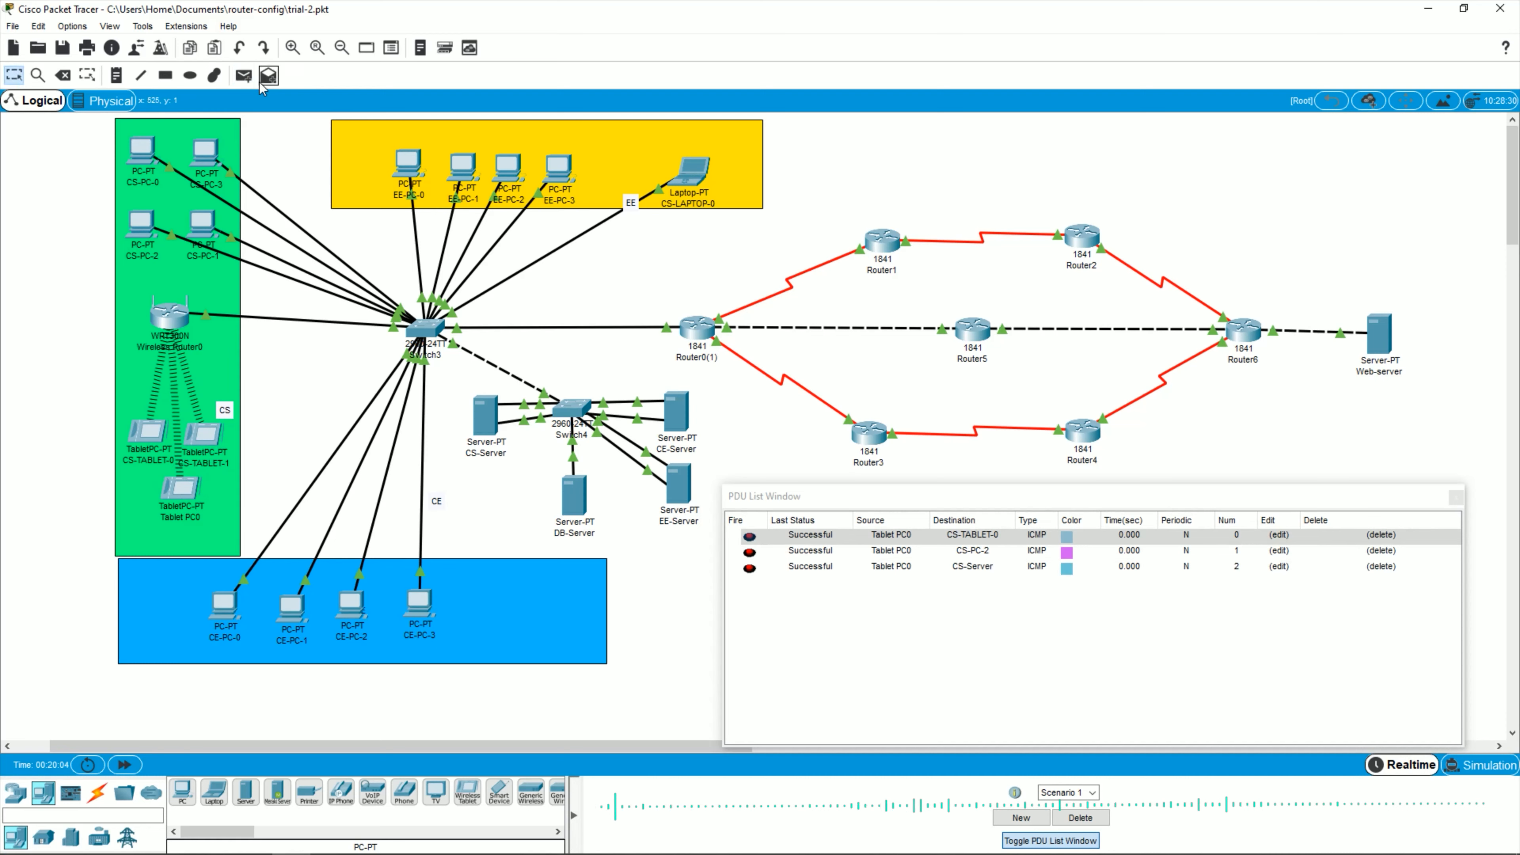
left_click(243, 75)
left_click(181, 490)
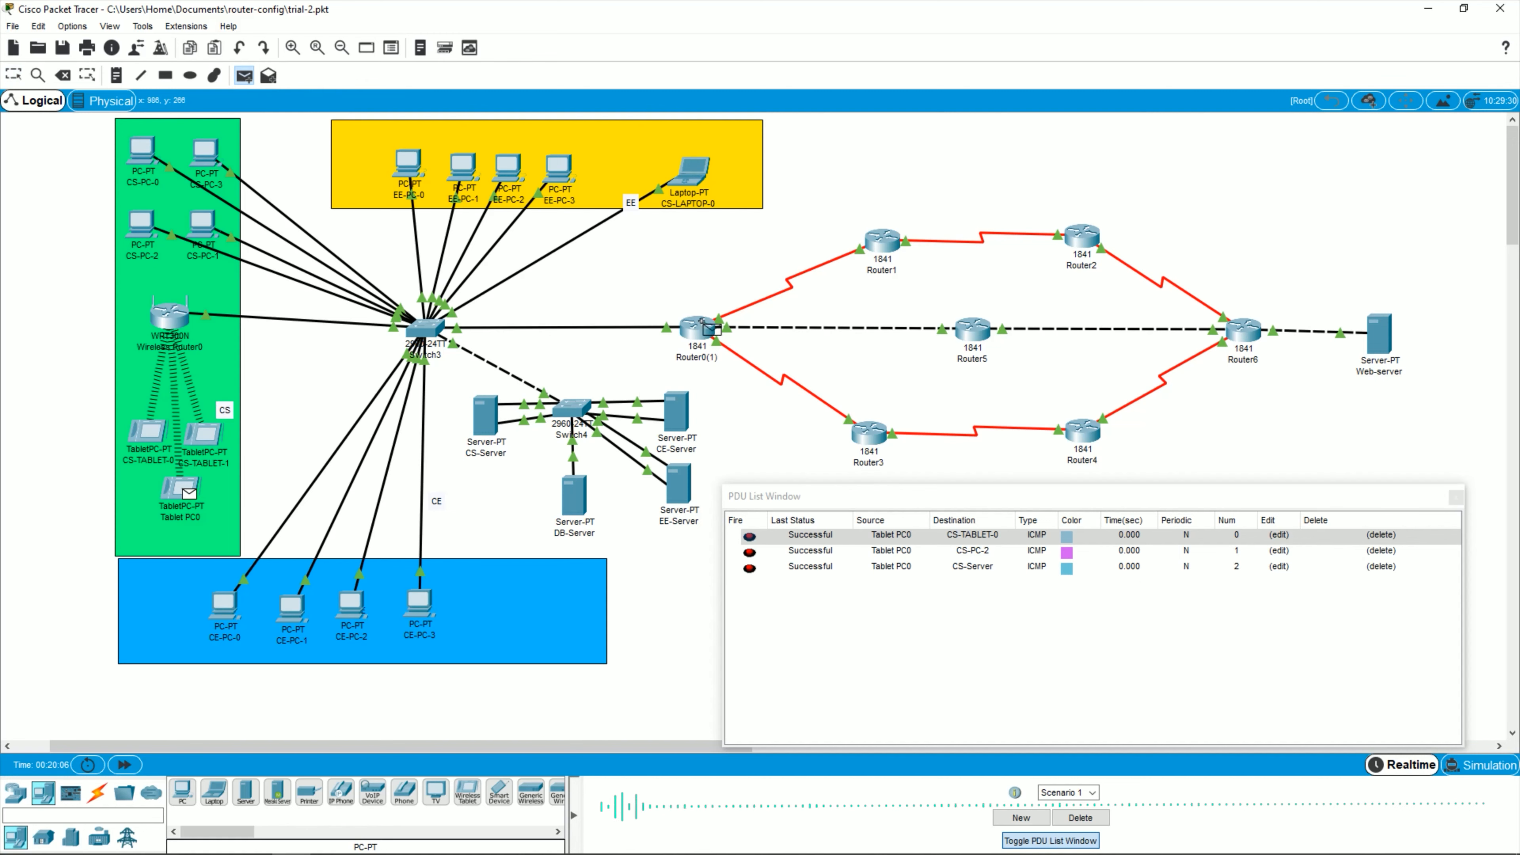
left_click(701, 327)
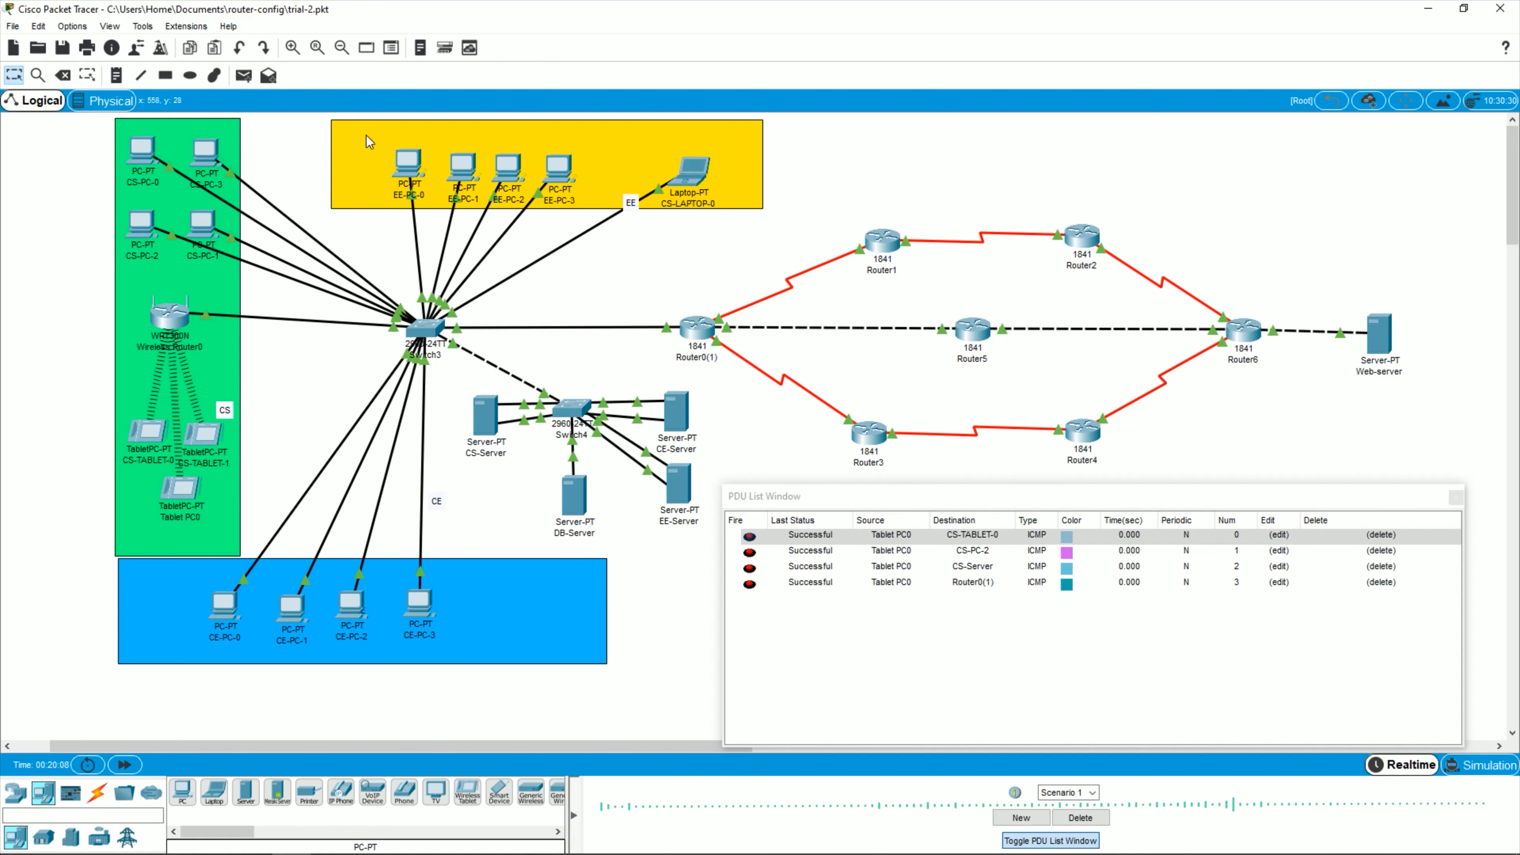
Step: Send a simple PDU from Tablet PC0 to the Web-server beyond Router6
left_click(243, 75)
left_click(183, 488)
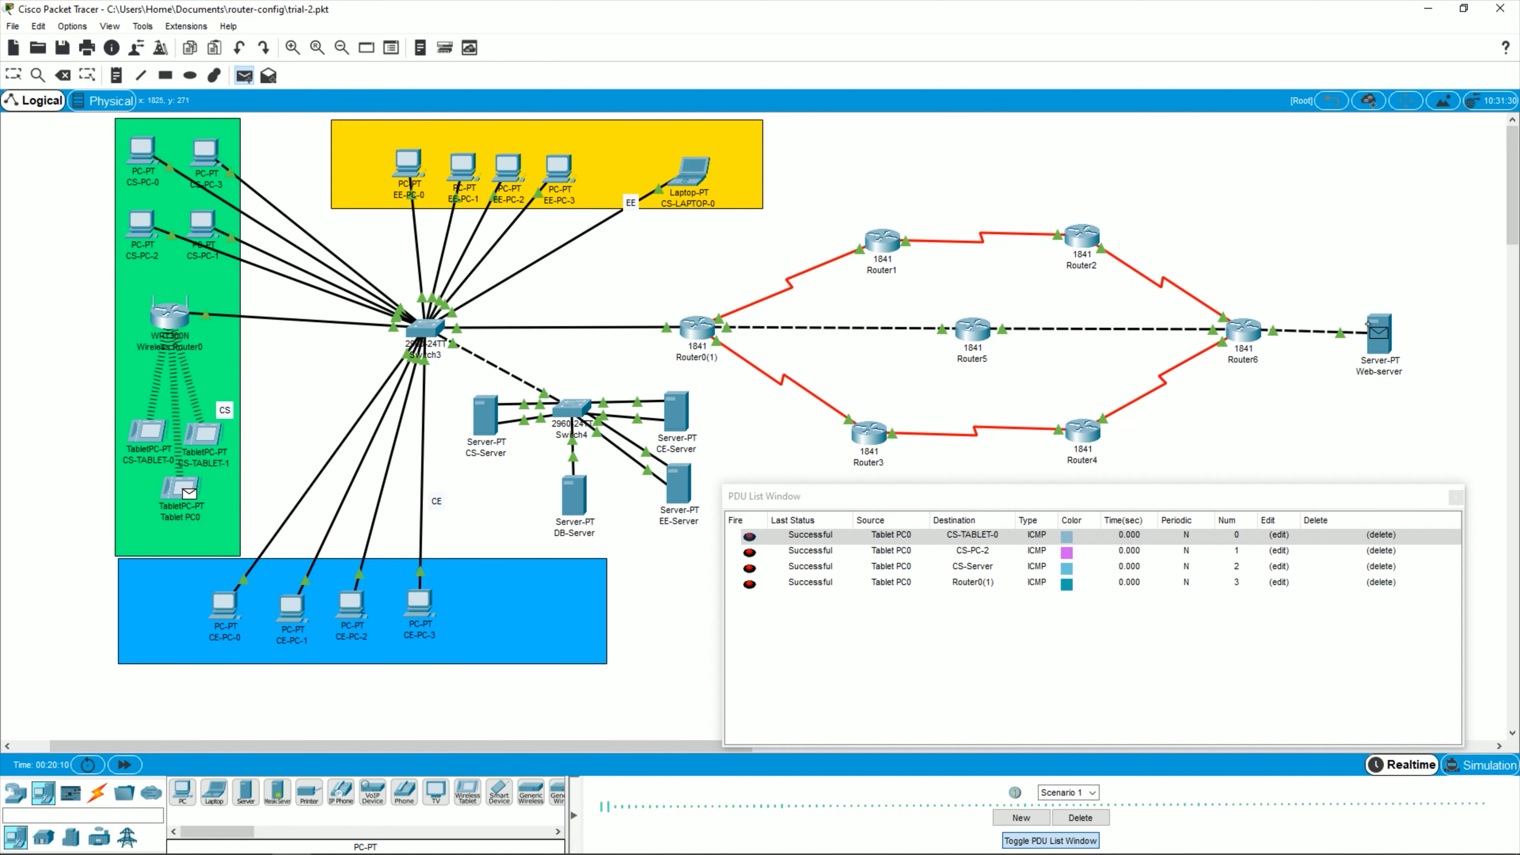
left_click(1378, 333)
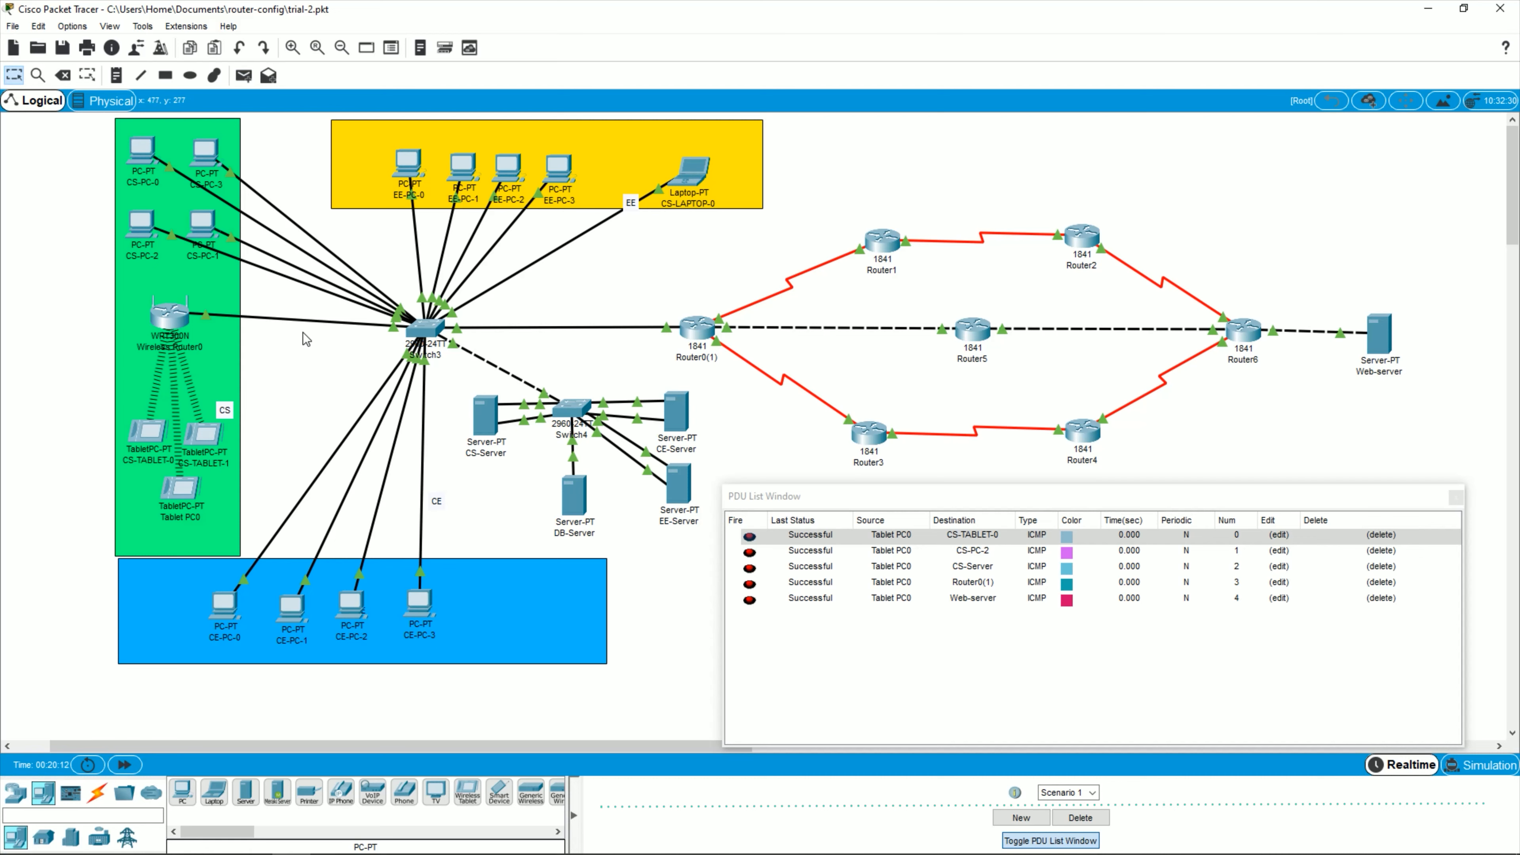
Step: Test access to the other departments with simple PDUs from Tablet PC0 to EE-PC-0 and to CE-PC-0
left_click(243, 76)
left_click(183, 482)
left_click(408, 163)
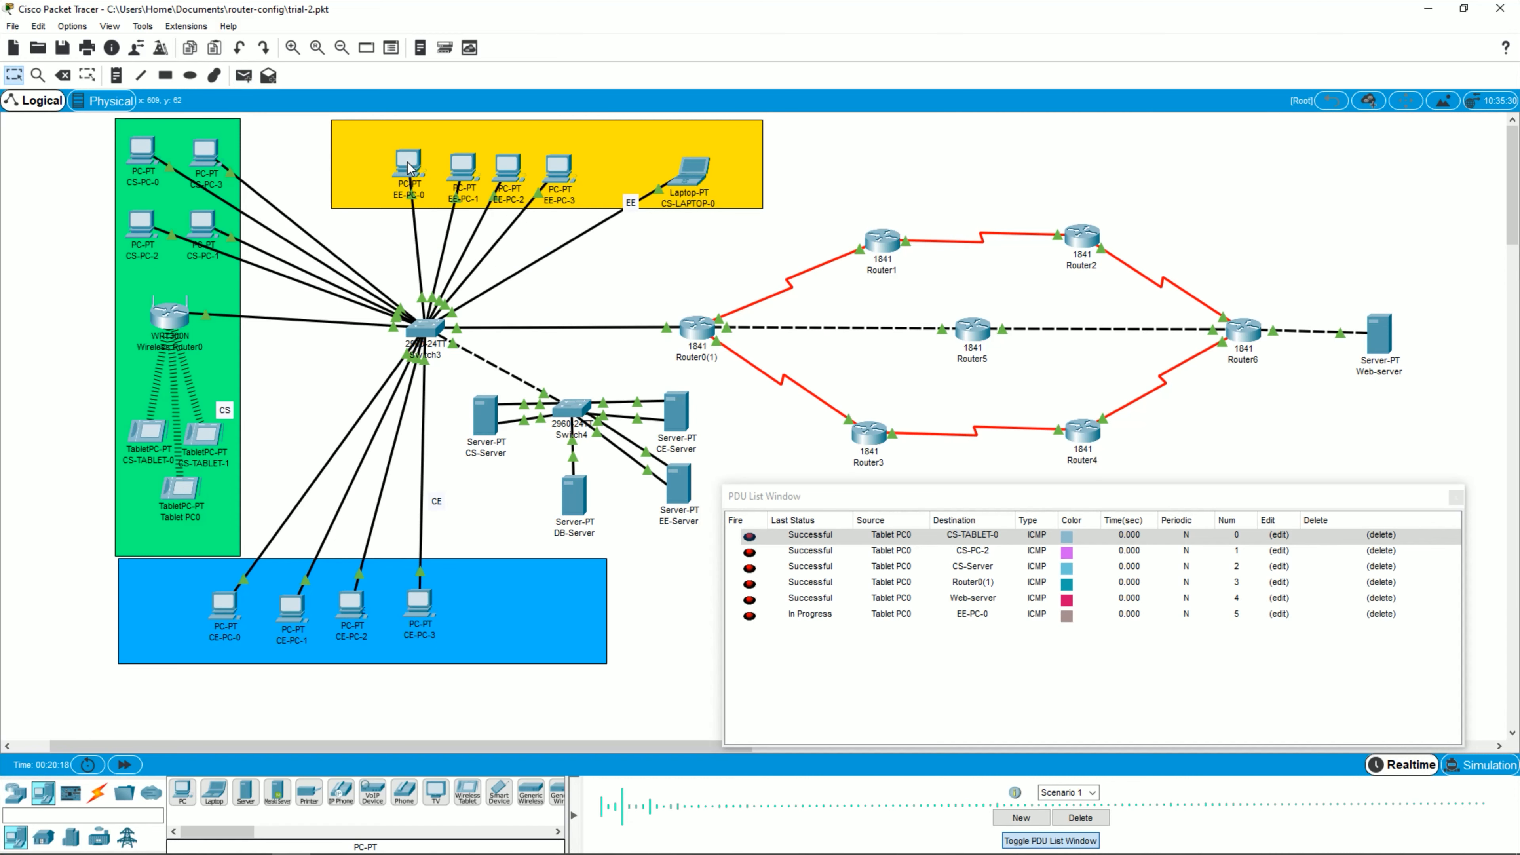
left_click(243, 75)
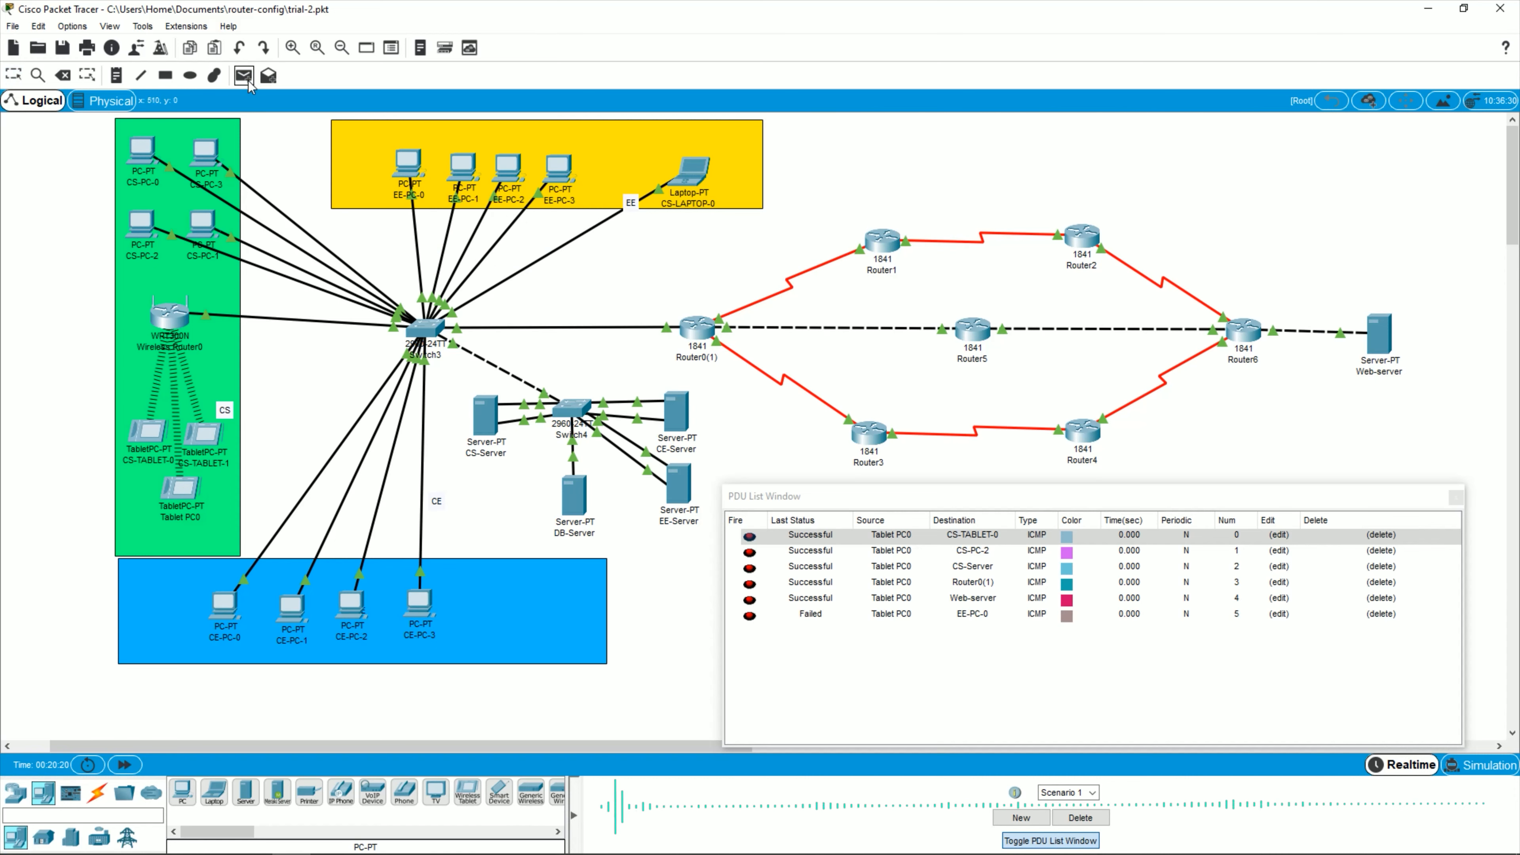
left_click(189, 488)
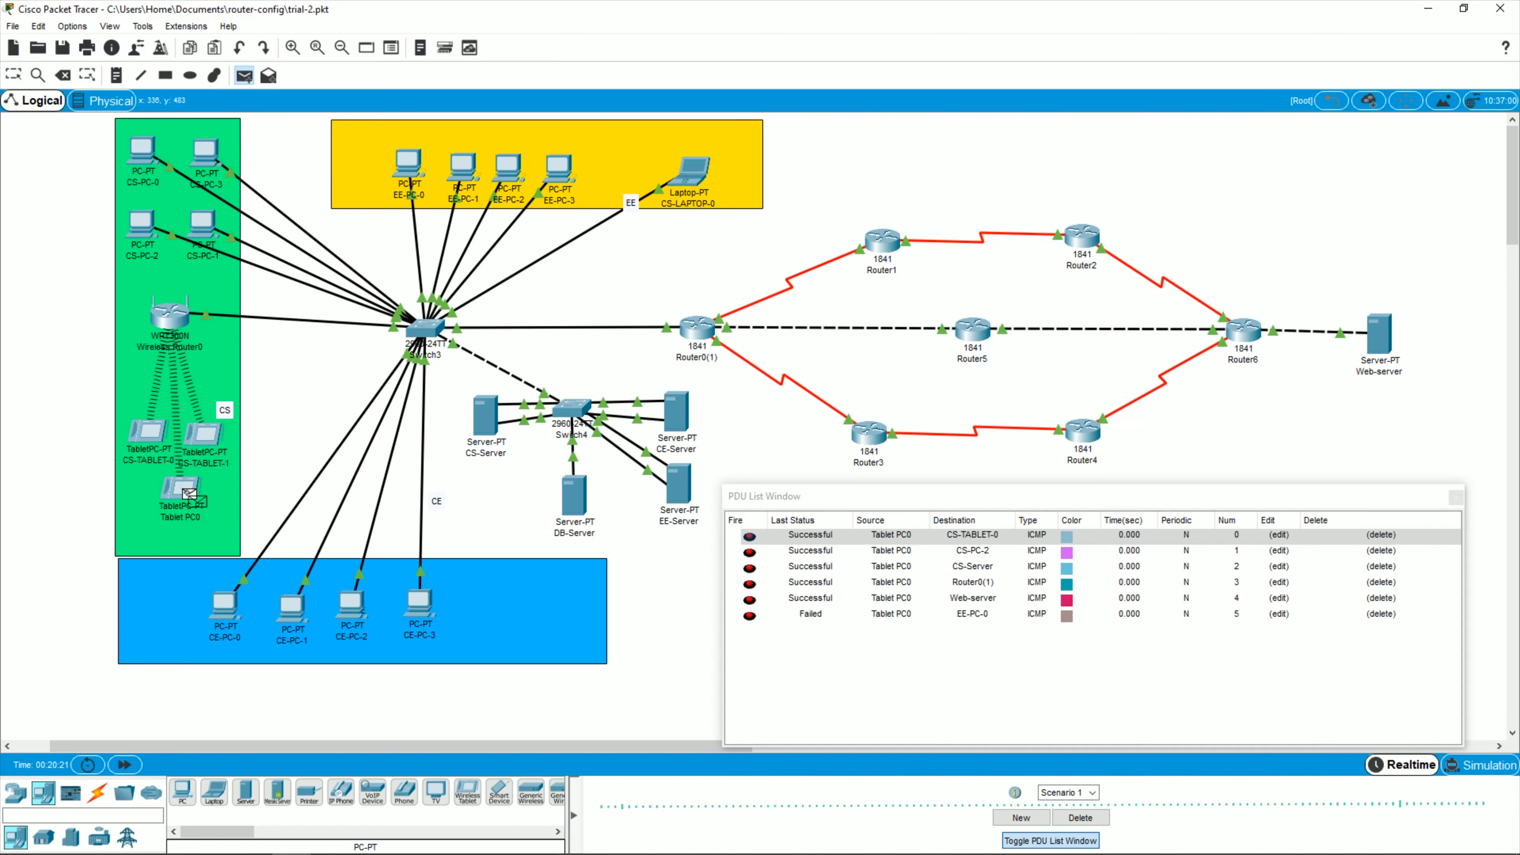
left_click(226, 617)
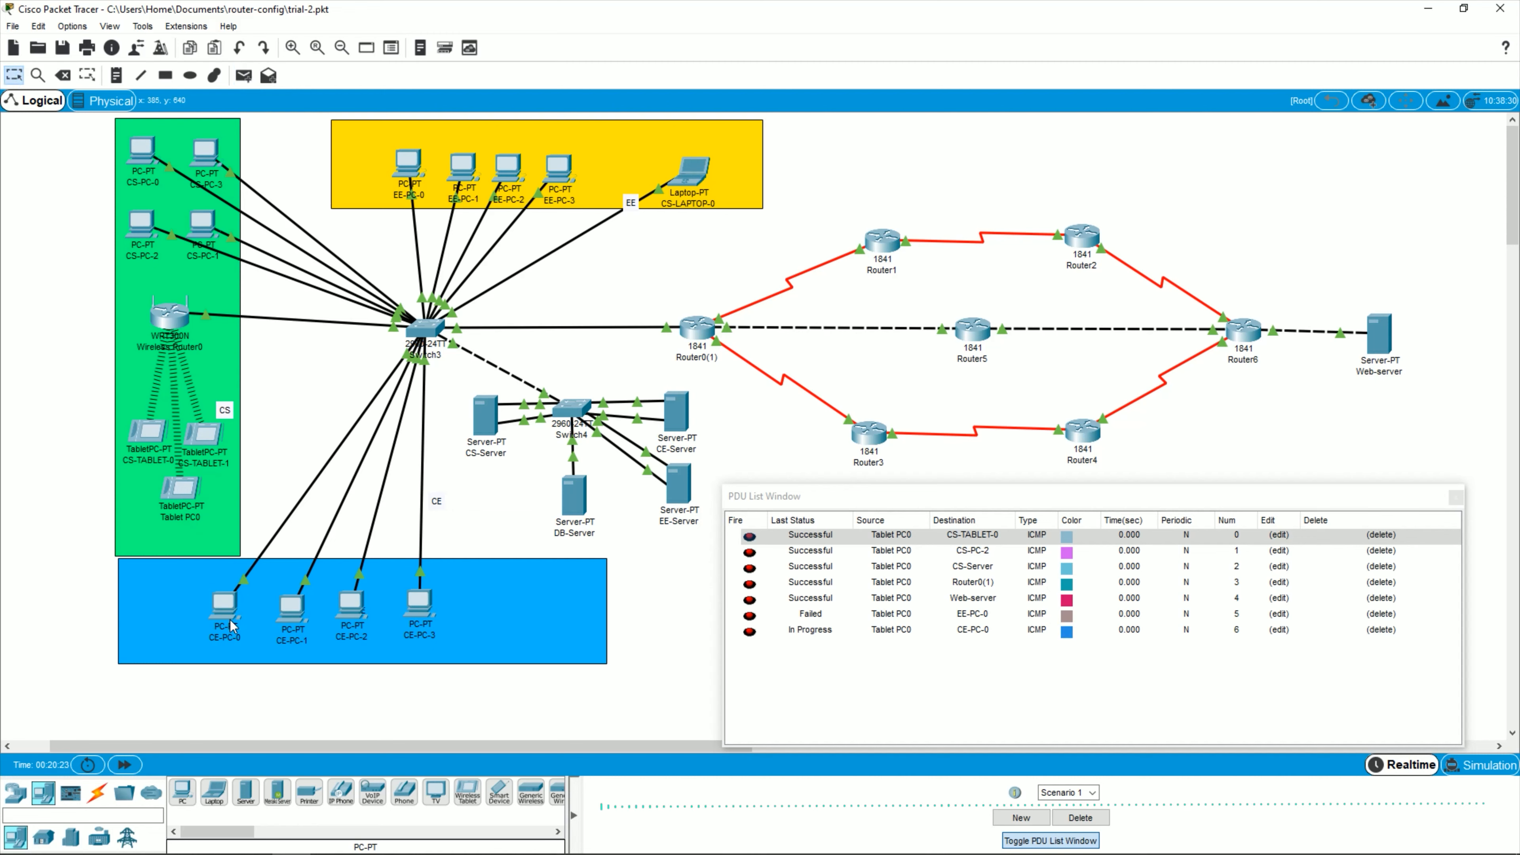
Step: Send a simple PDU from Tablet PC0 to CE-Server to test access to another department's server
left_click(243, 76)
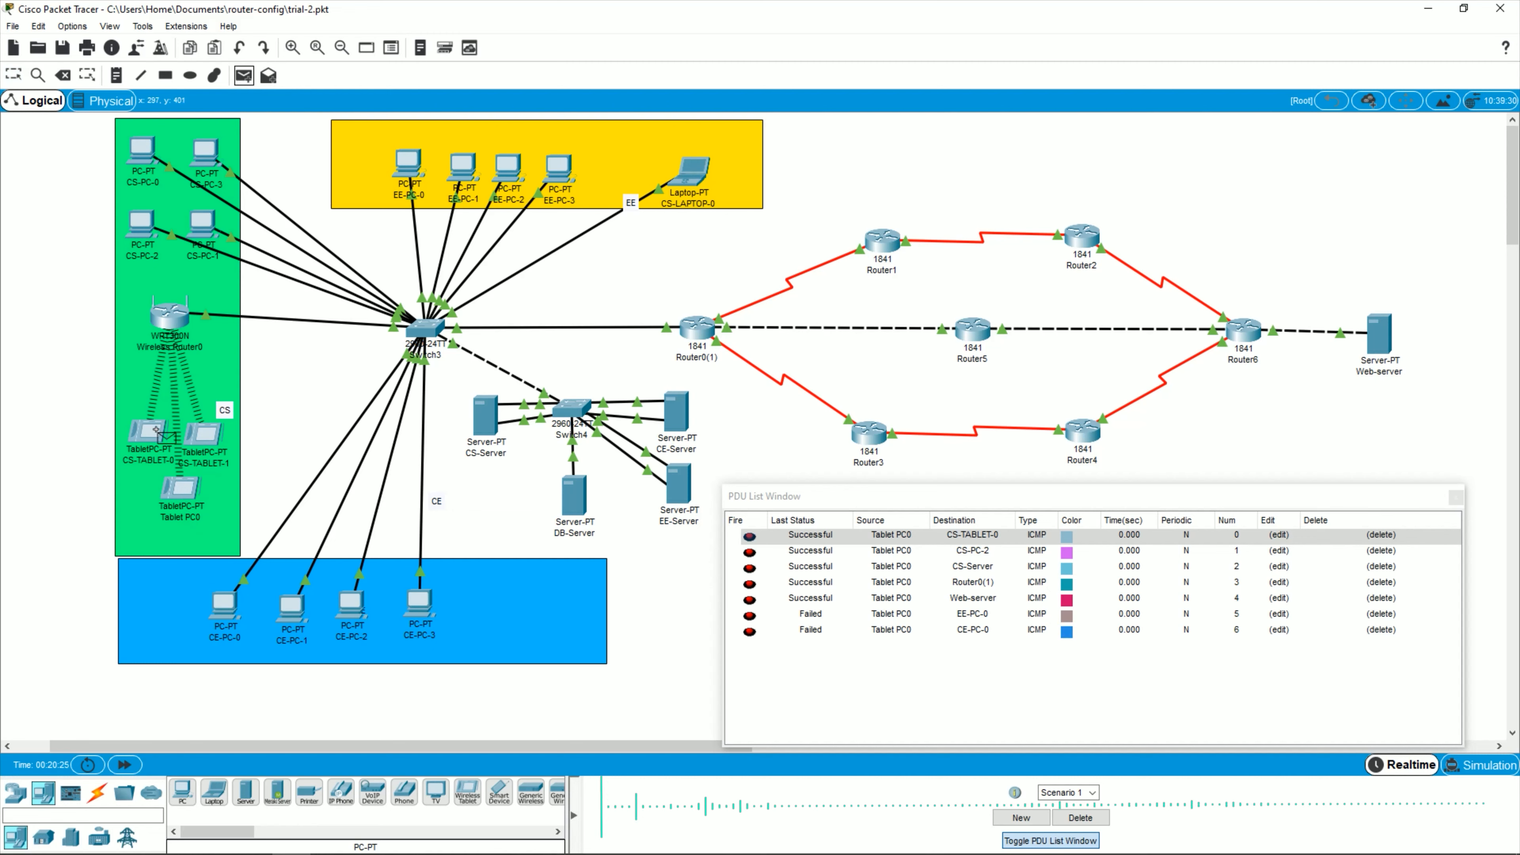
left_click(181, 488)
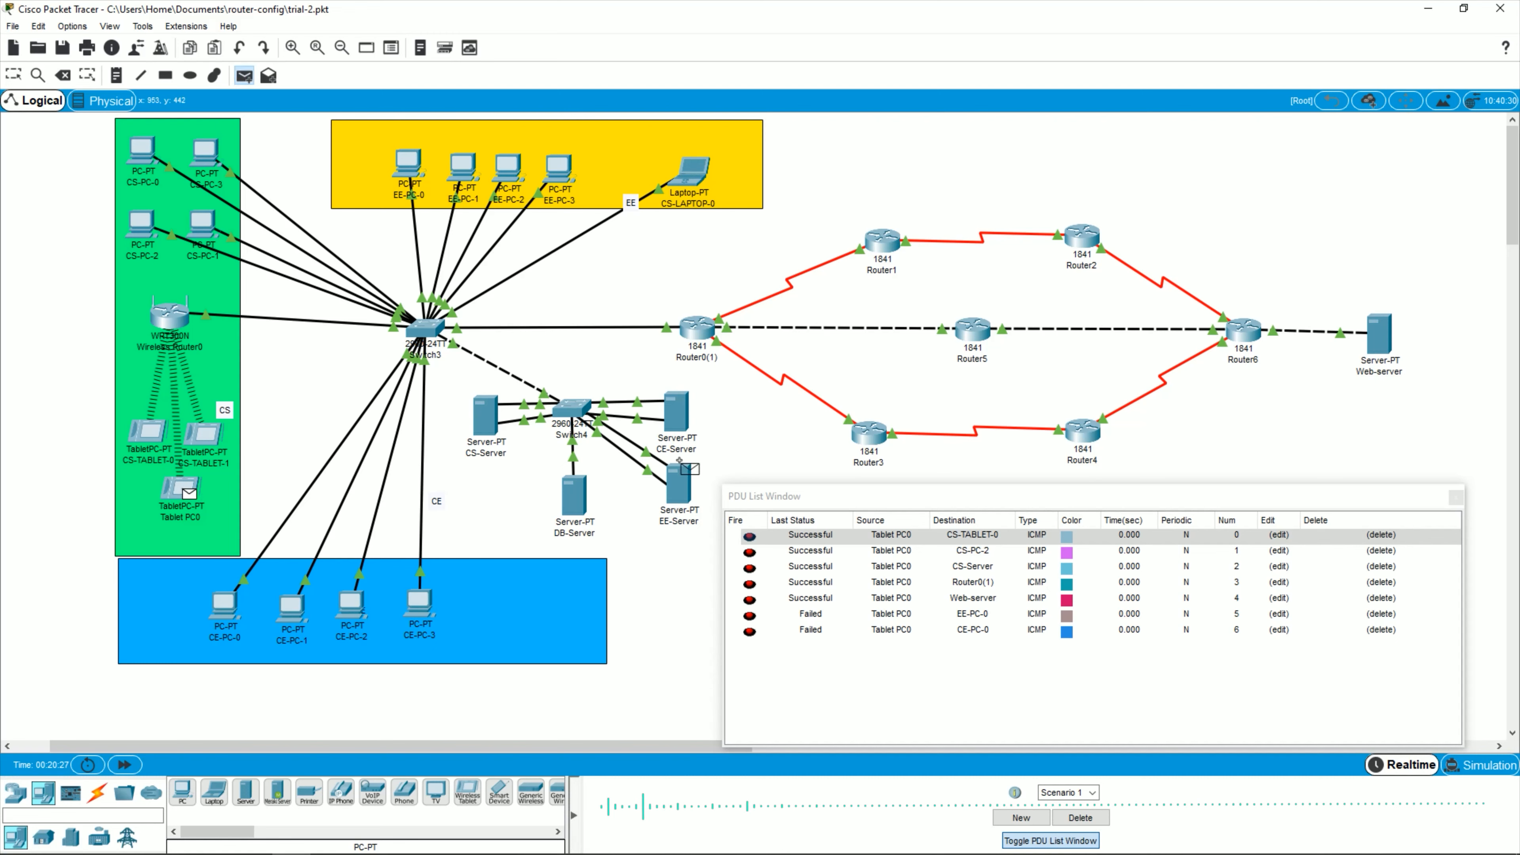
left_click(677, 413)
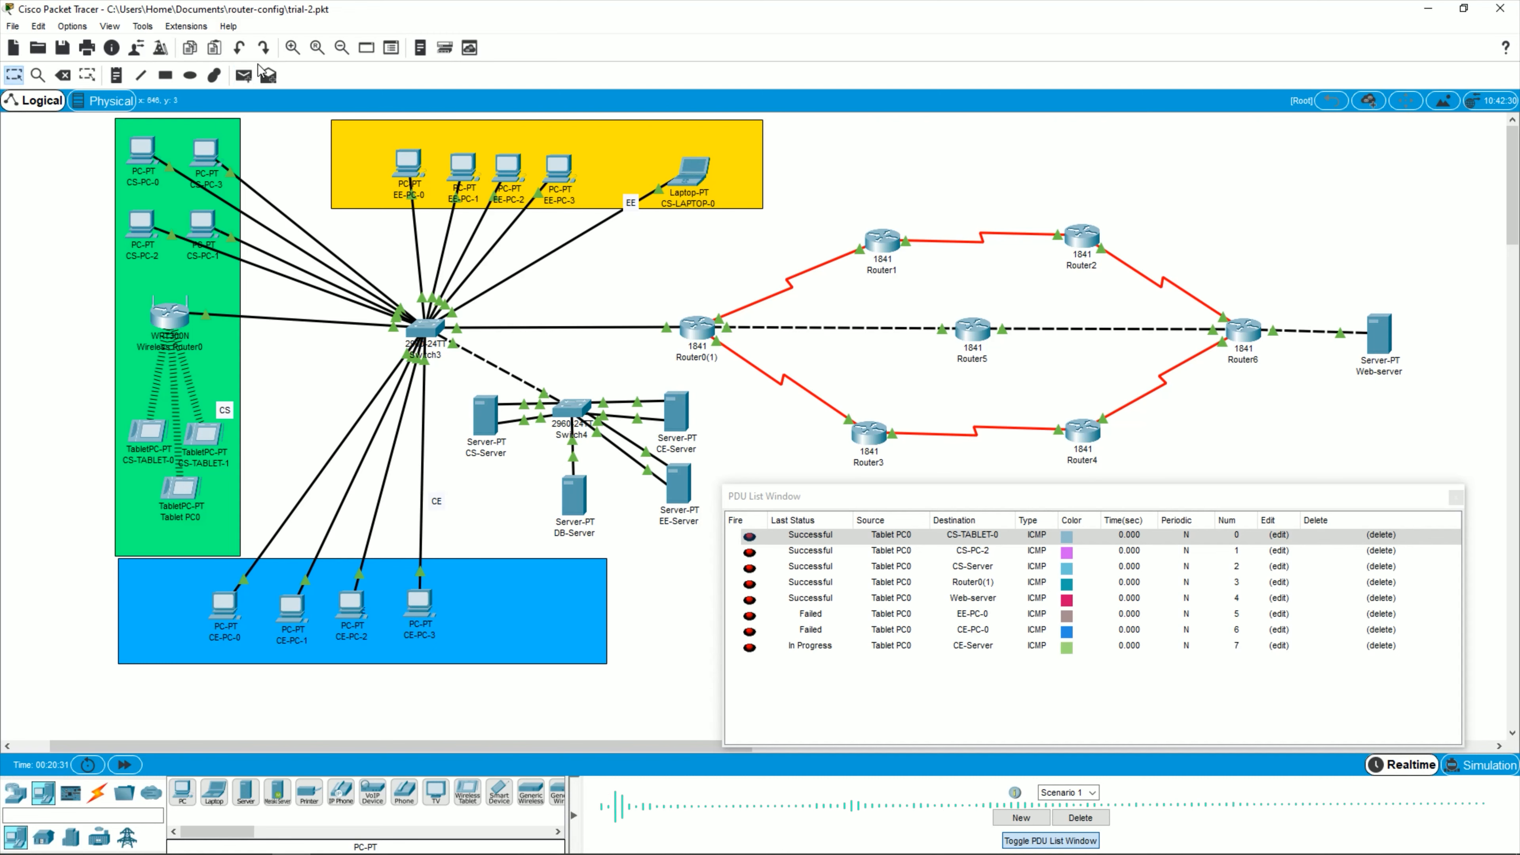
left_click(243, 74)
left_click(681, 488)
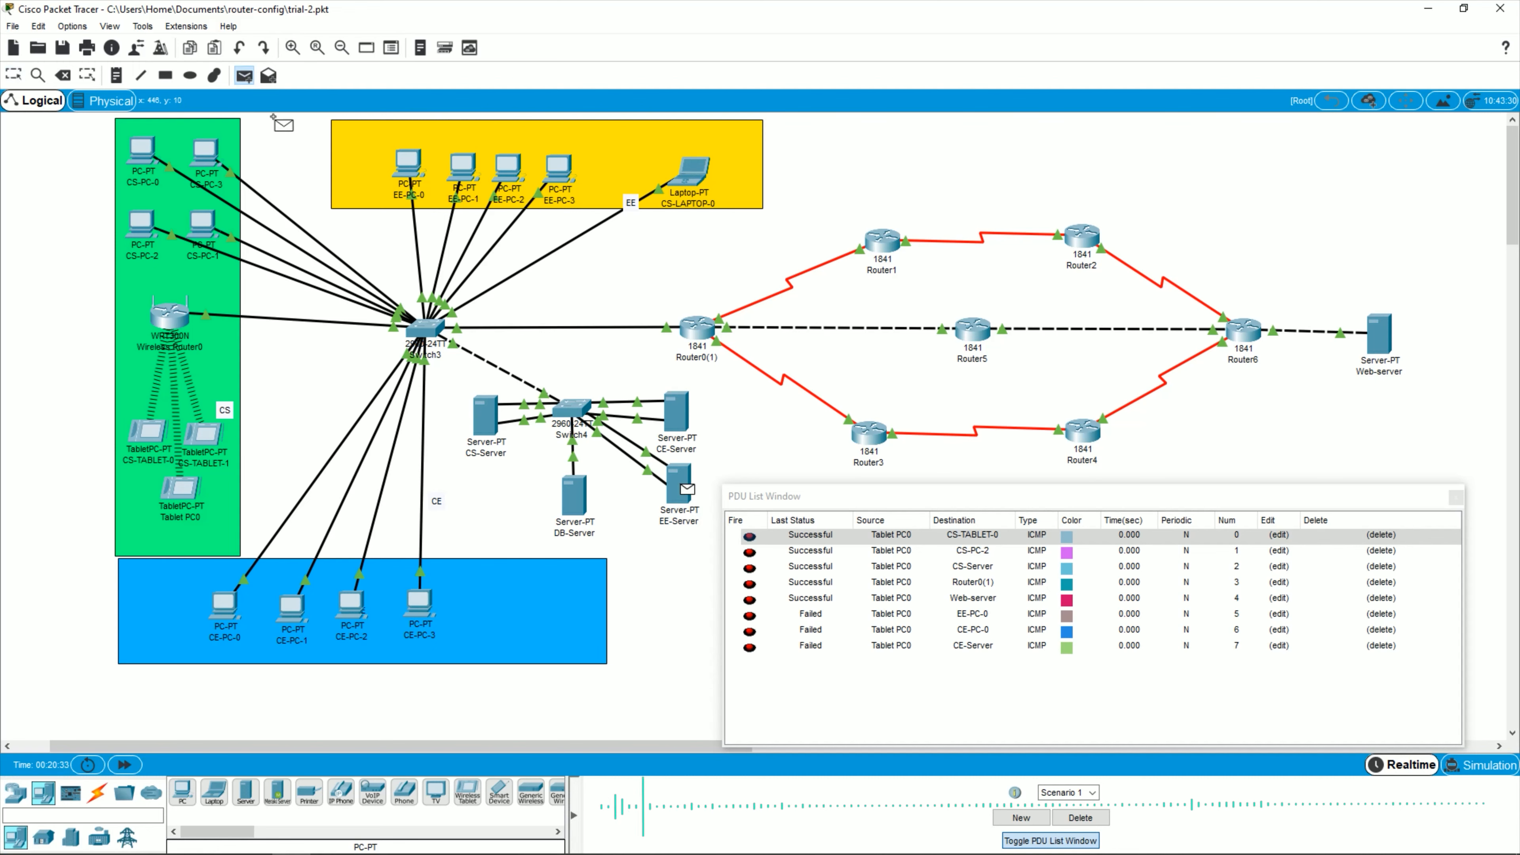
left_click(244, 76)
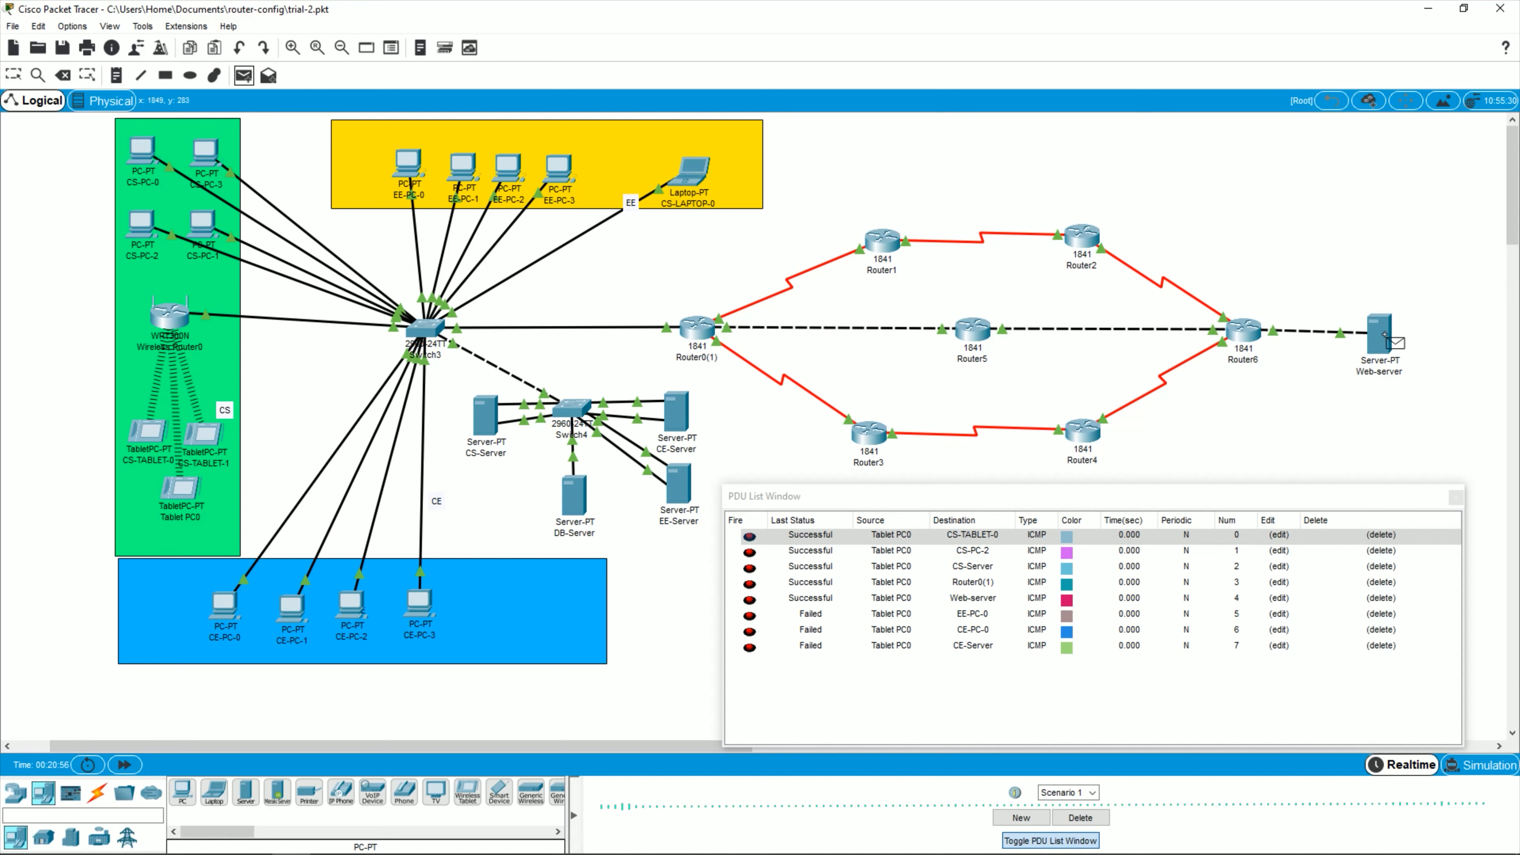
mouse_move(1385, 336)
mouse_move(877, 444)
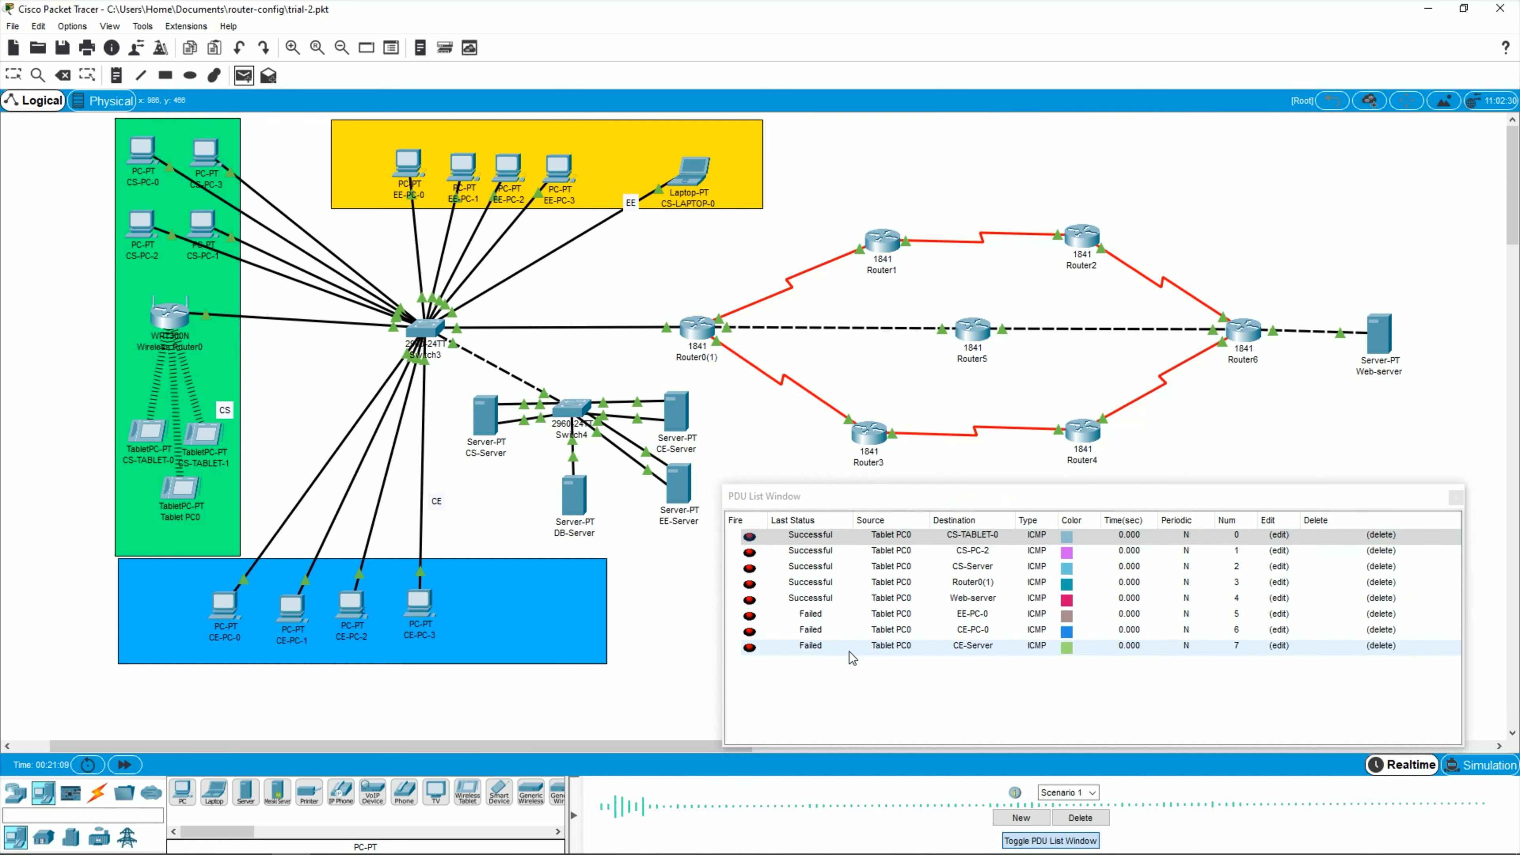
left_click(244, 76)
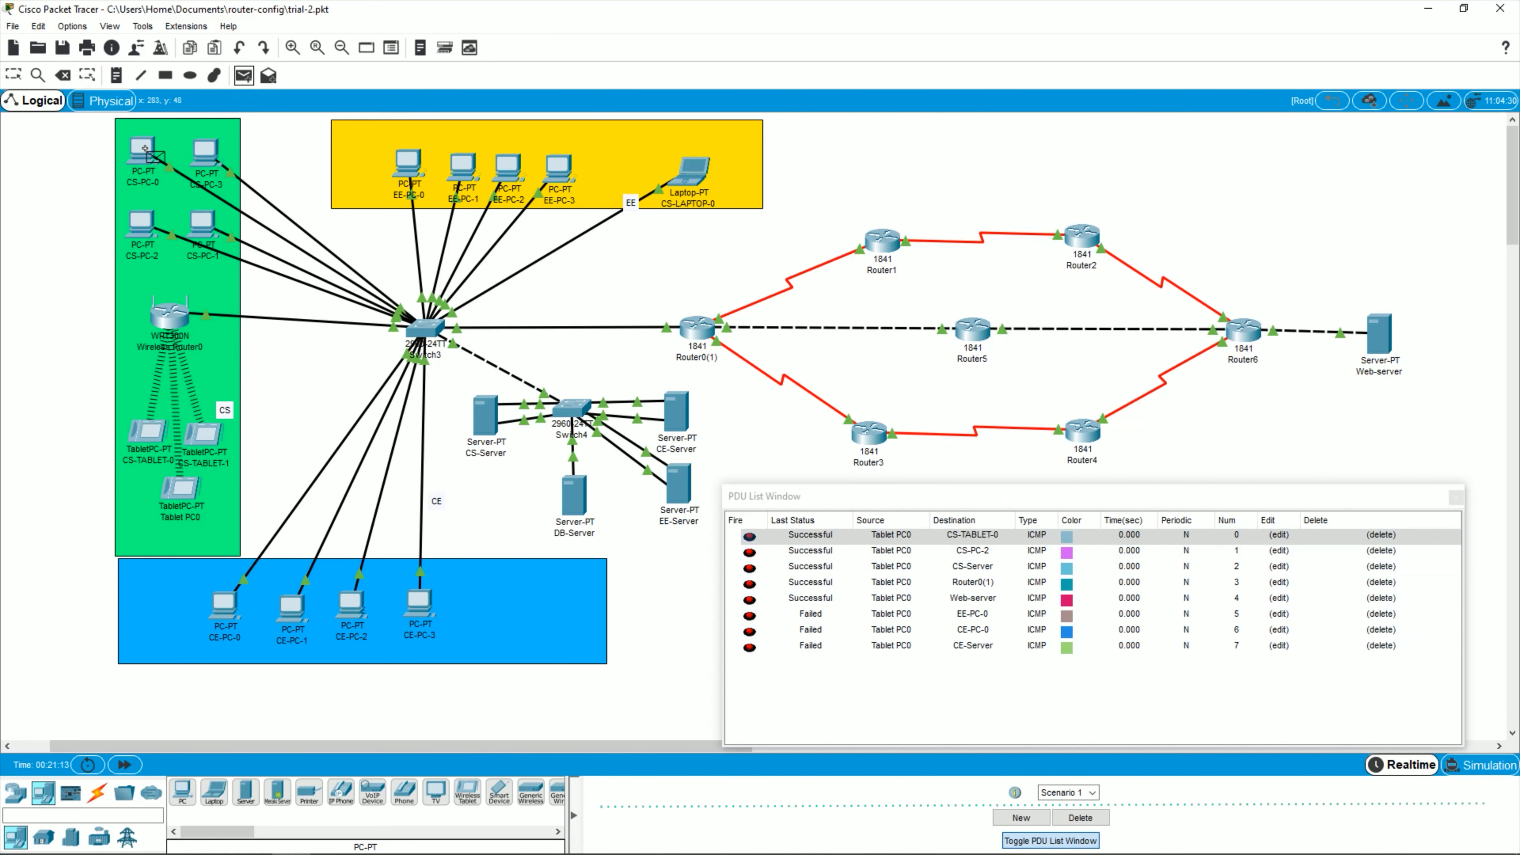
mouse_move(144, 149)
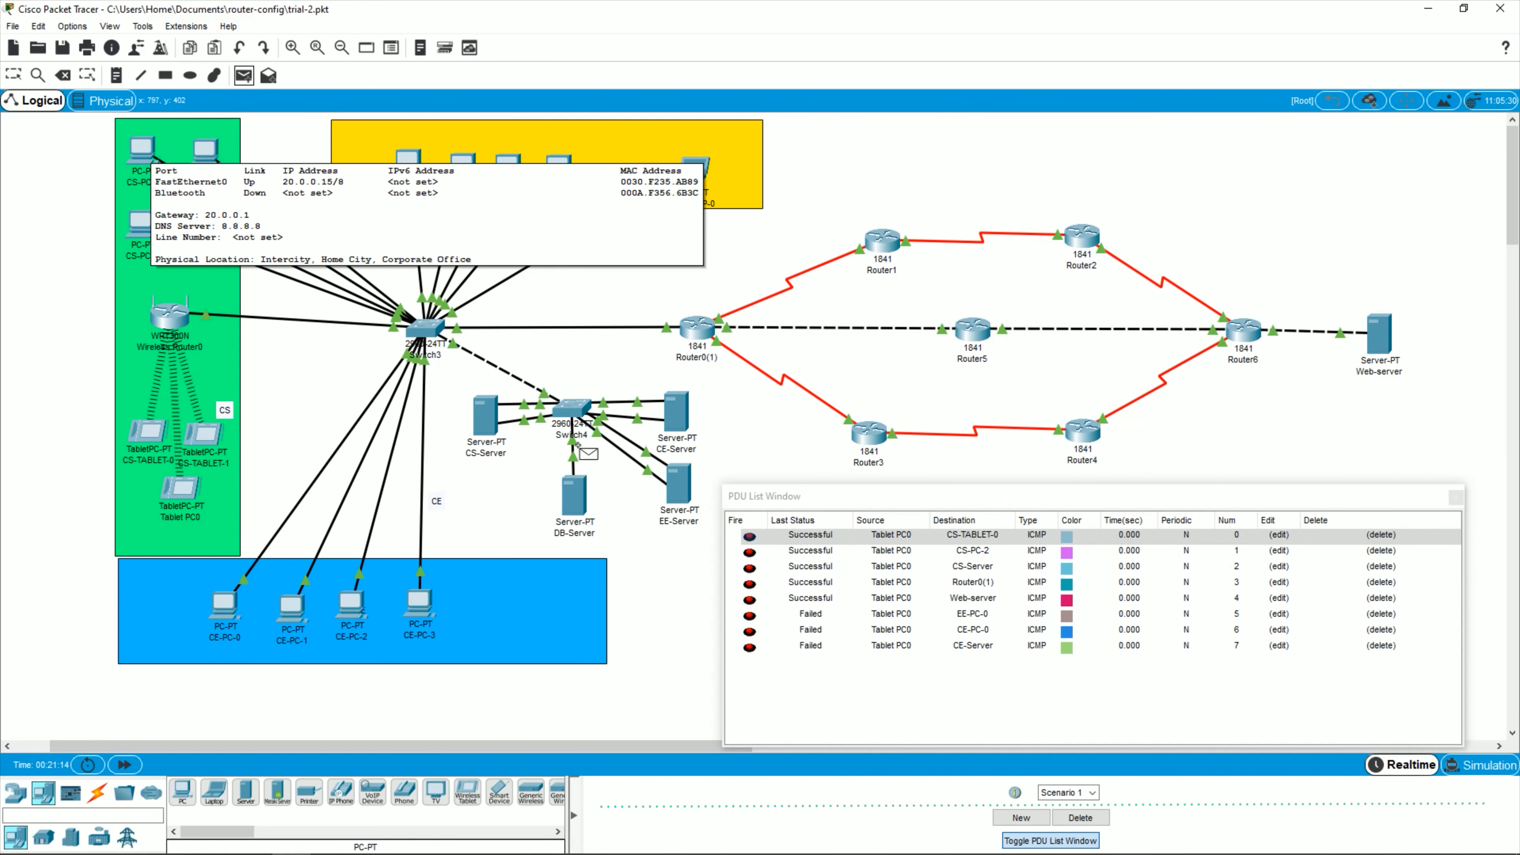
Step: Delete all of Tablet PC0's test PDUs from the PDU list of Scenario 1
left_click(861, 648)
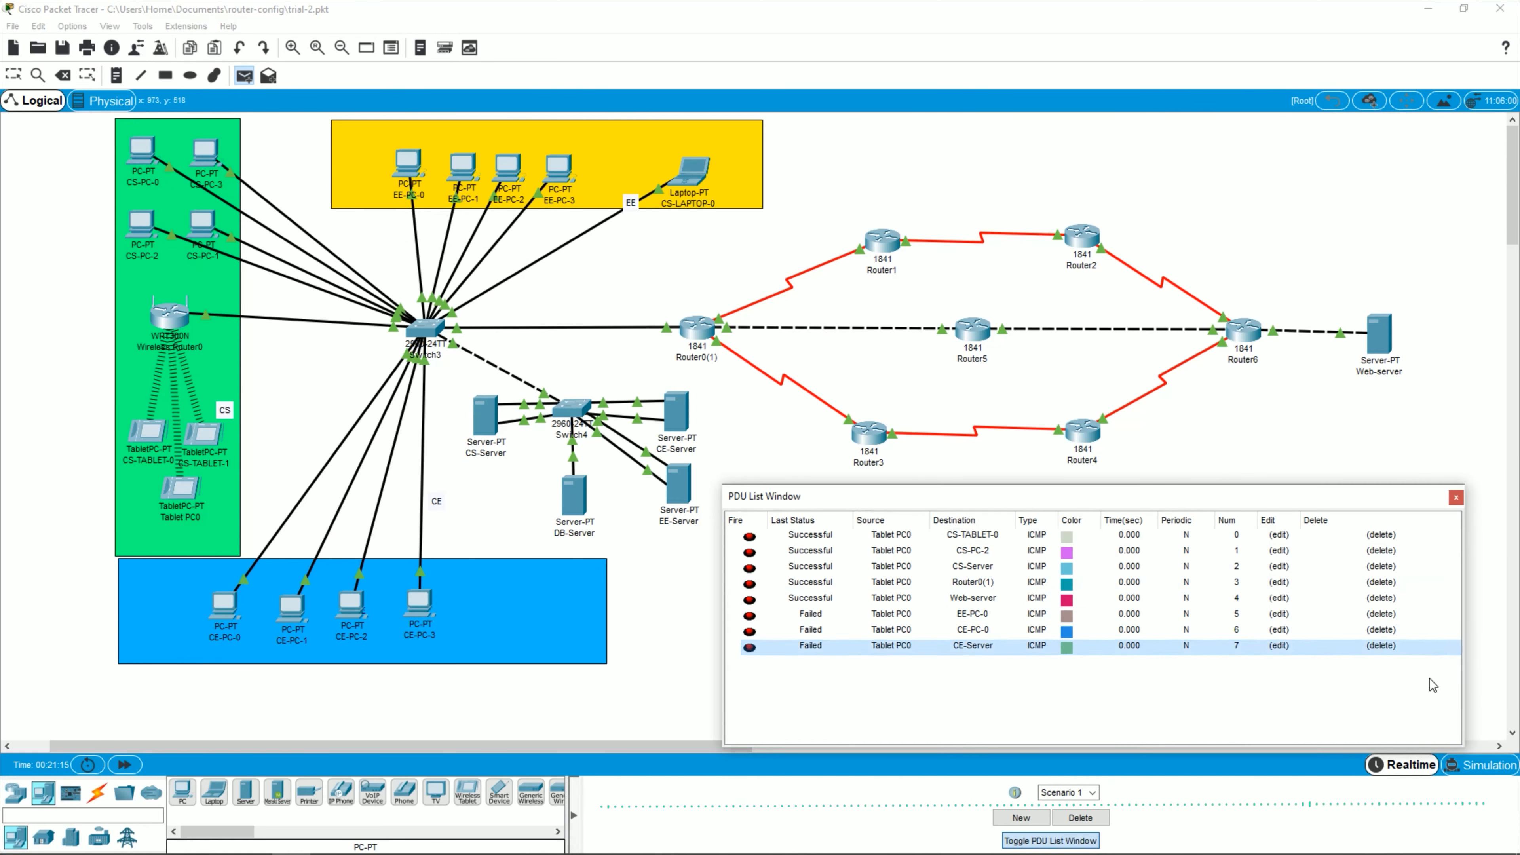
left_click(1382, 646)
left_click(1382, 630)
left_click(1382, 614)
left_click(1382, 598)
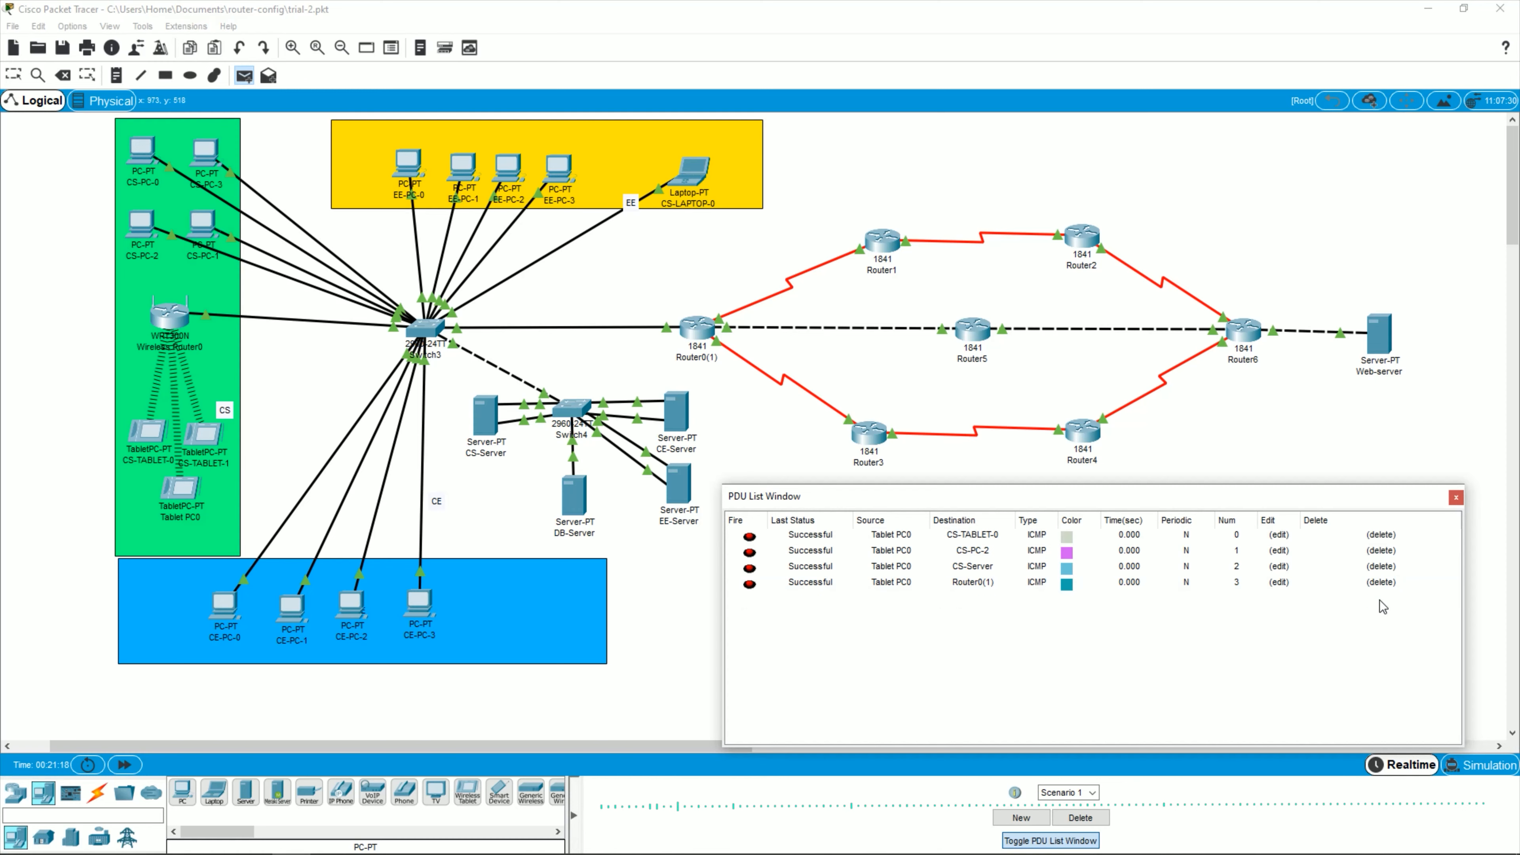
left_click(1382, 582)
left_click(1382, 566)
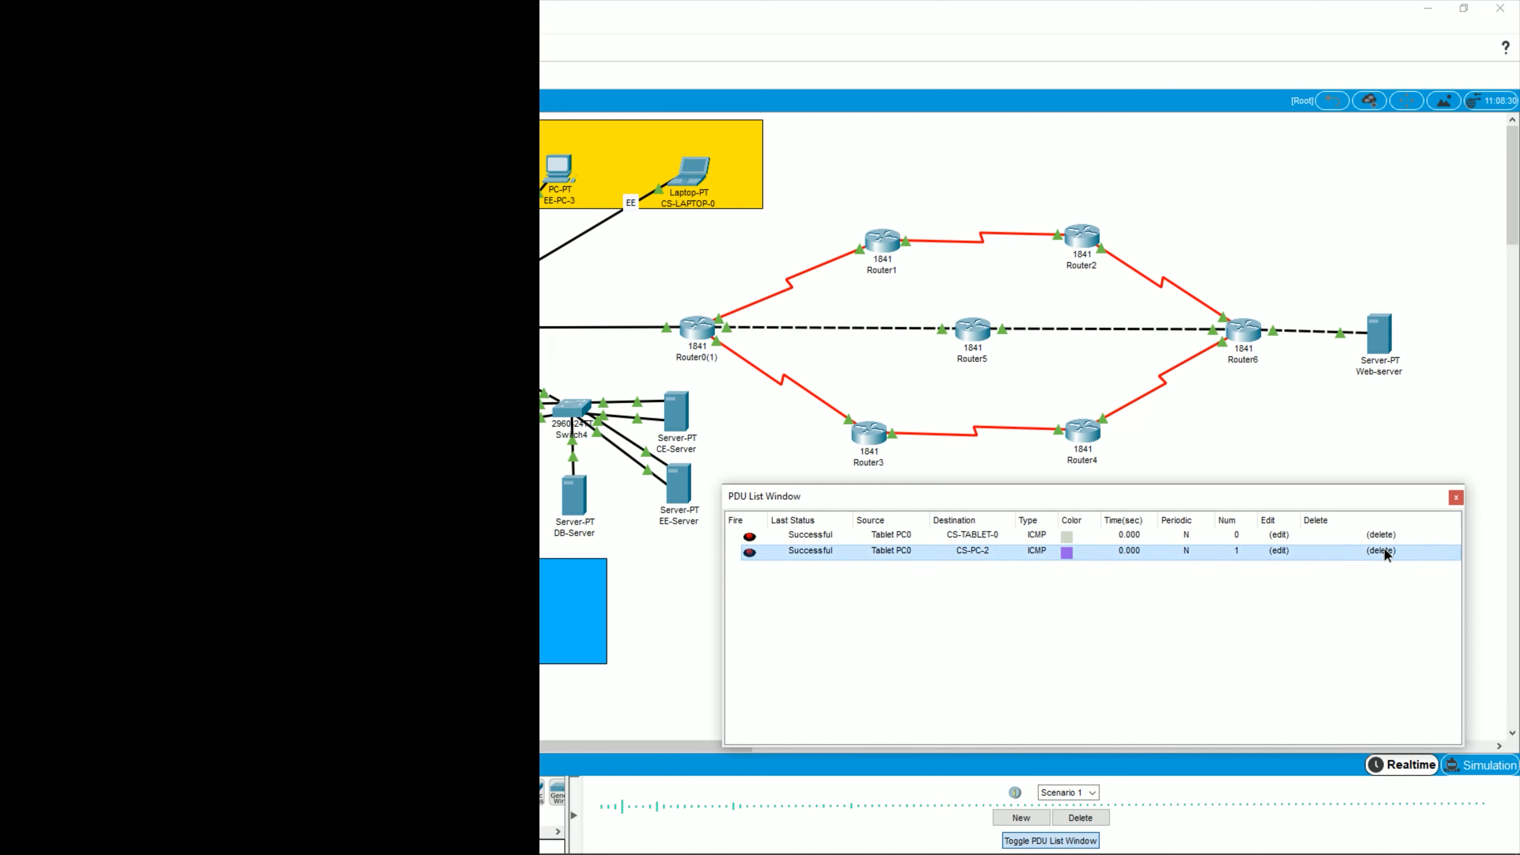
left_click(1384, 550)
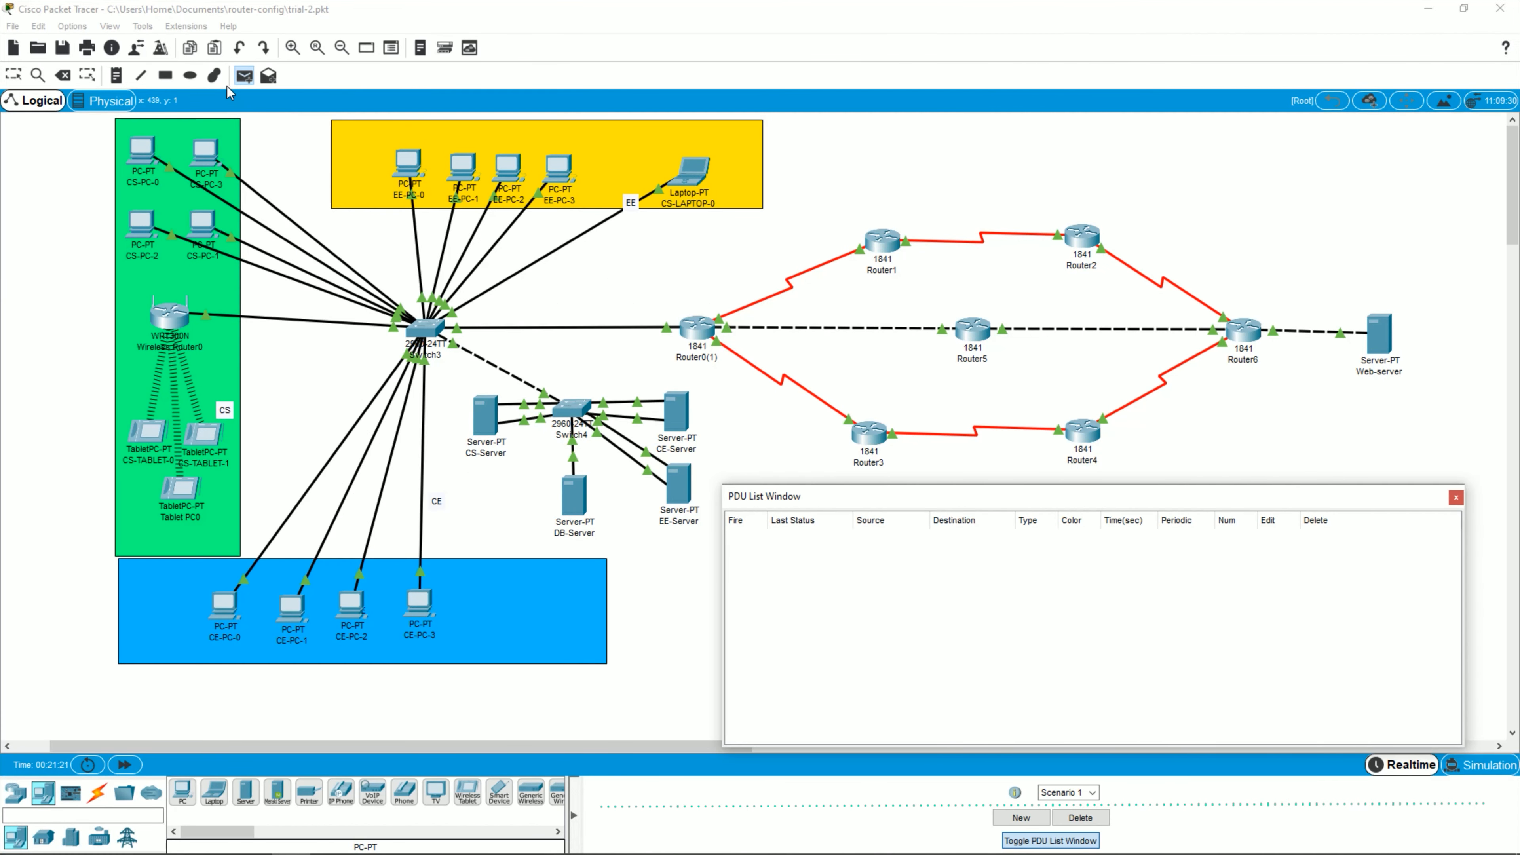
Step: Send simple PDUs from CS-PC-0 to CS-Server and to CE-Server
left_click(244, 77)
left_click(139, 146)
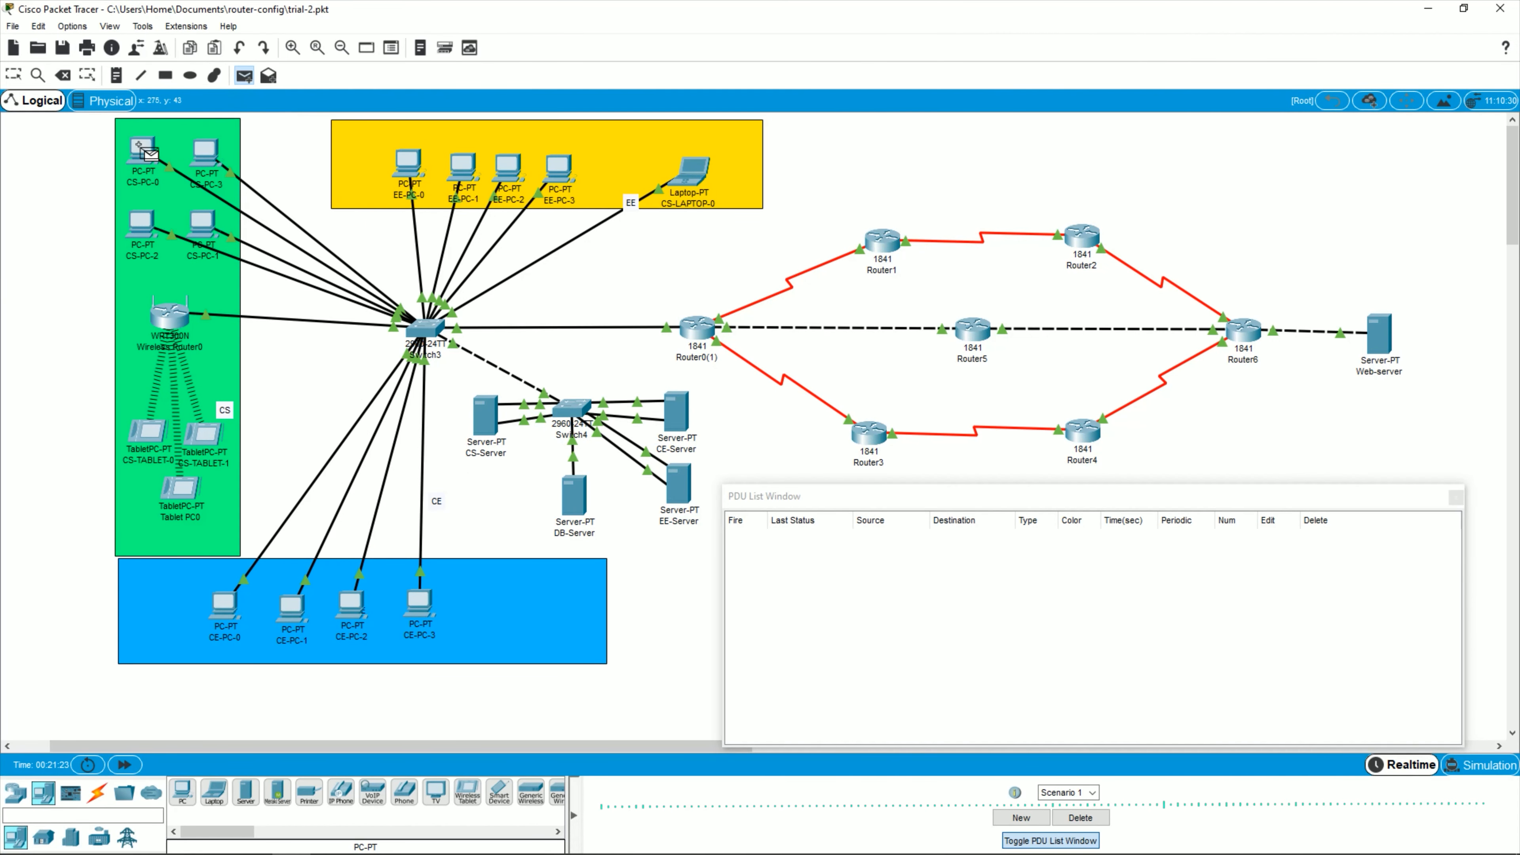
left_click(486, 418)
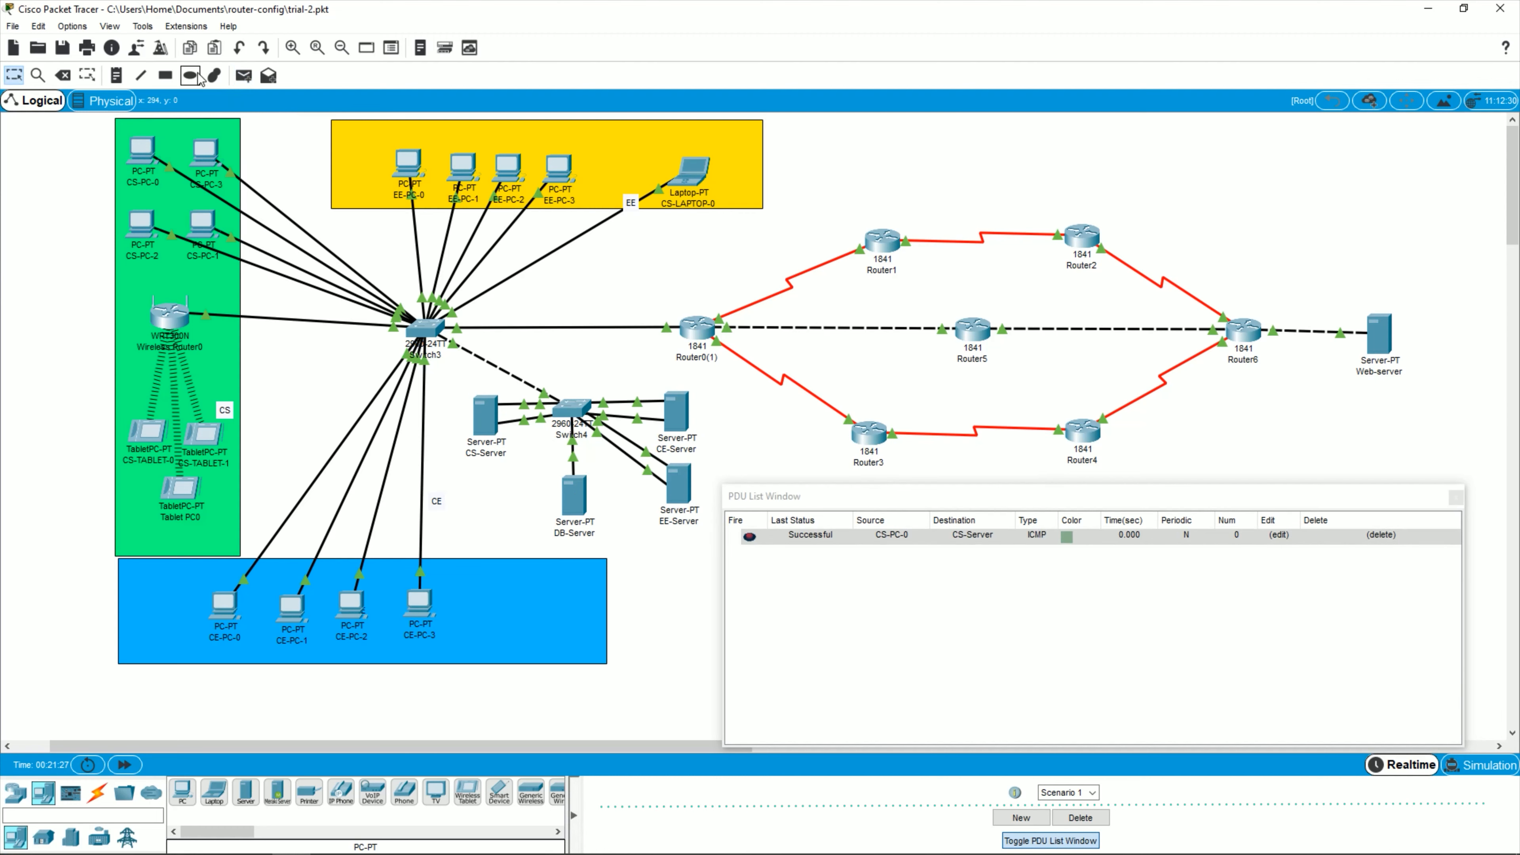
left_click(244, 76)
left_click(143, 161)
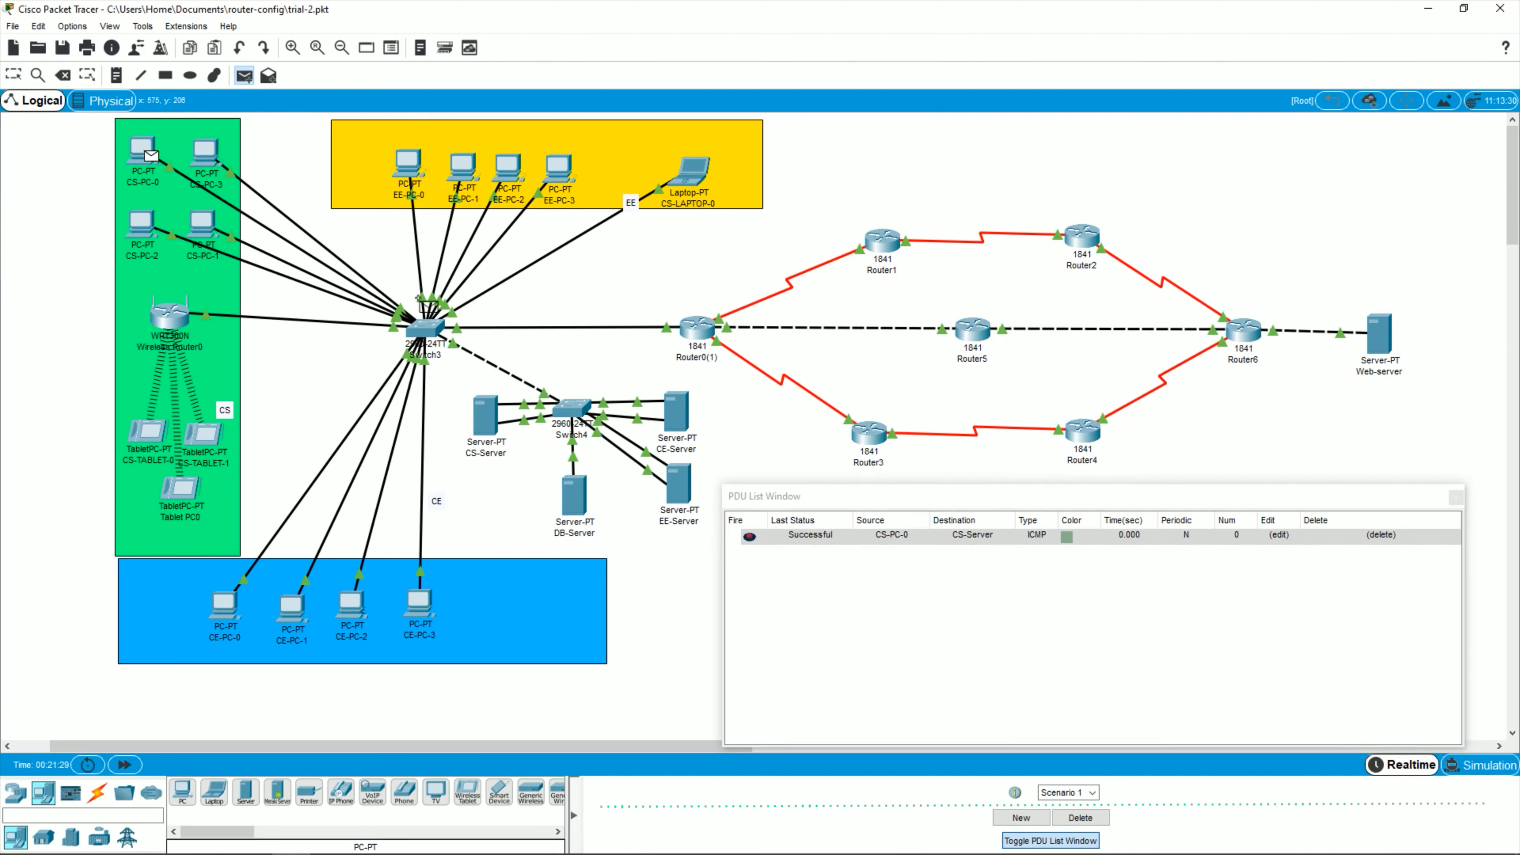
left_click(676, 413)
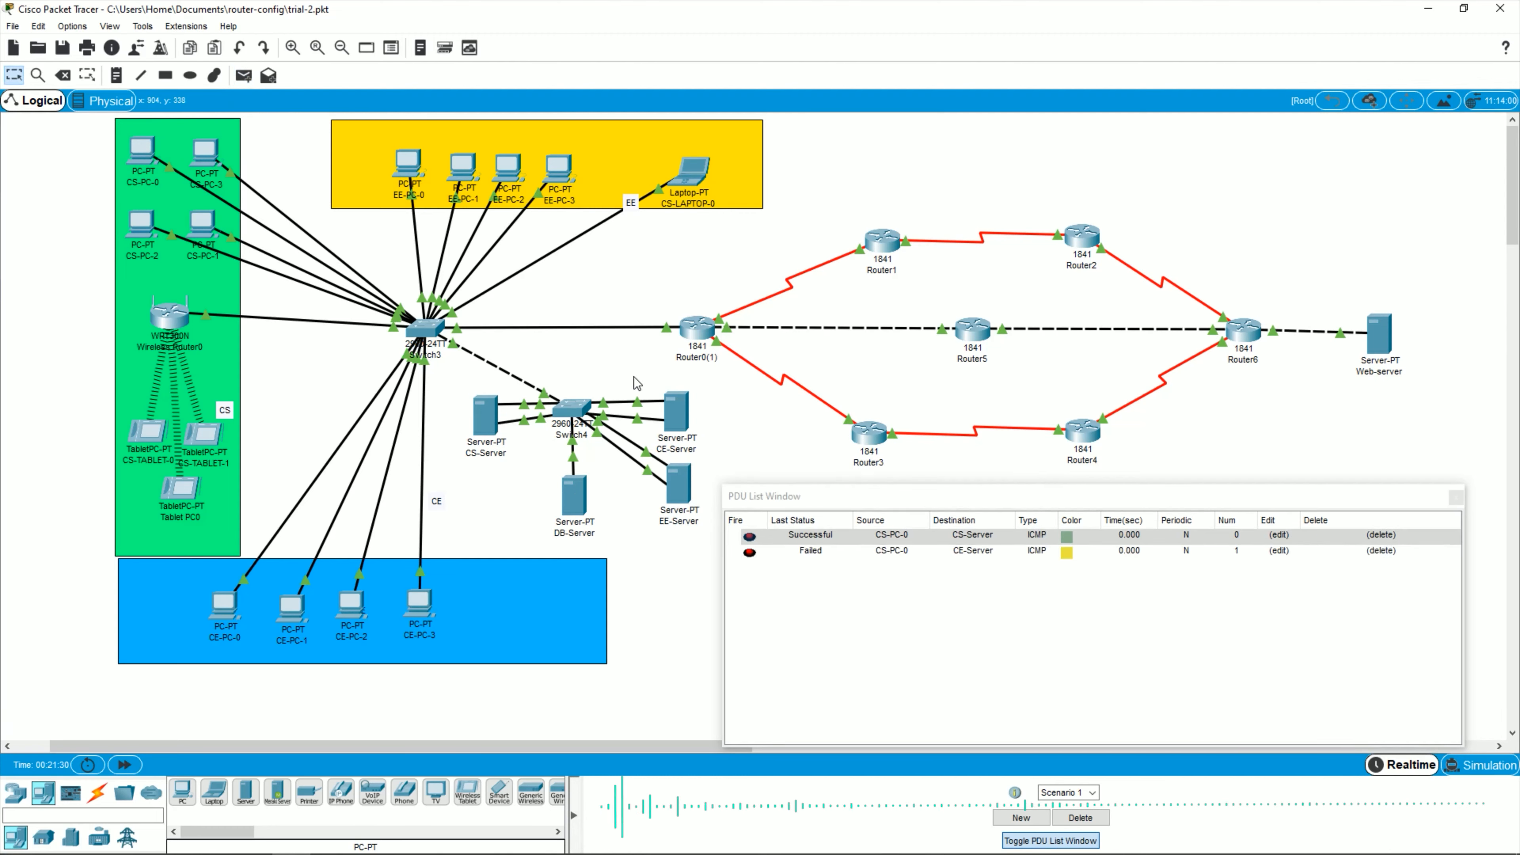
Step: Test access to DB-Server with simple PDUs from CS-PC-0 and from CS-PC-3
left_click(244, 76)
left_click(144, 153)
left_click(571, 501)
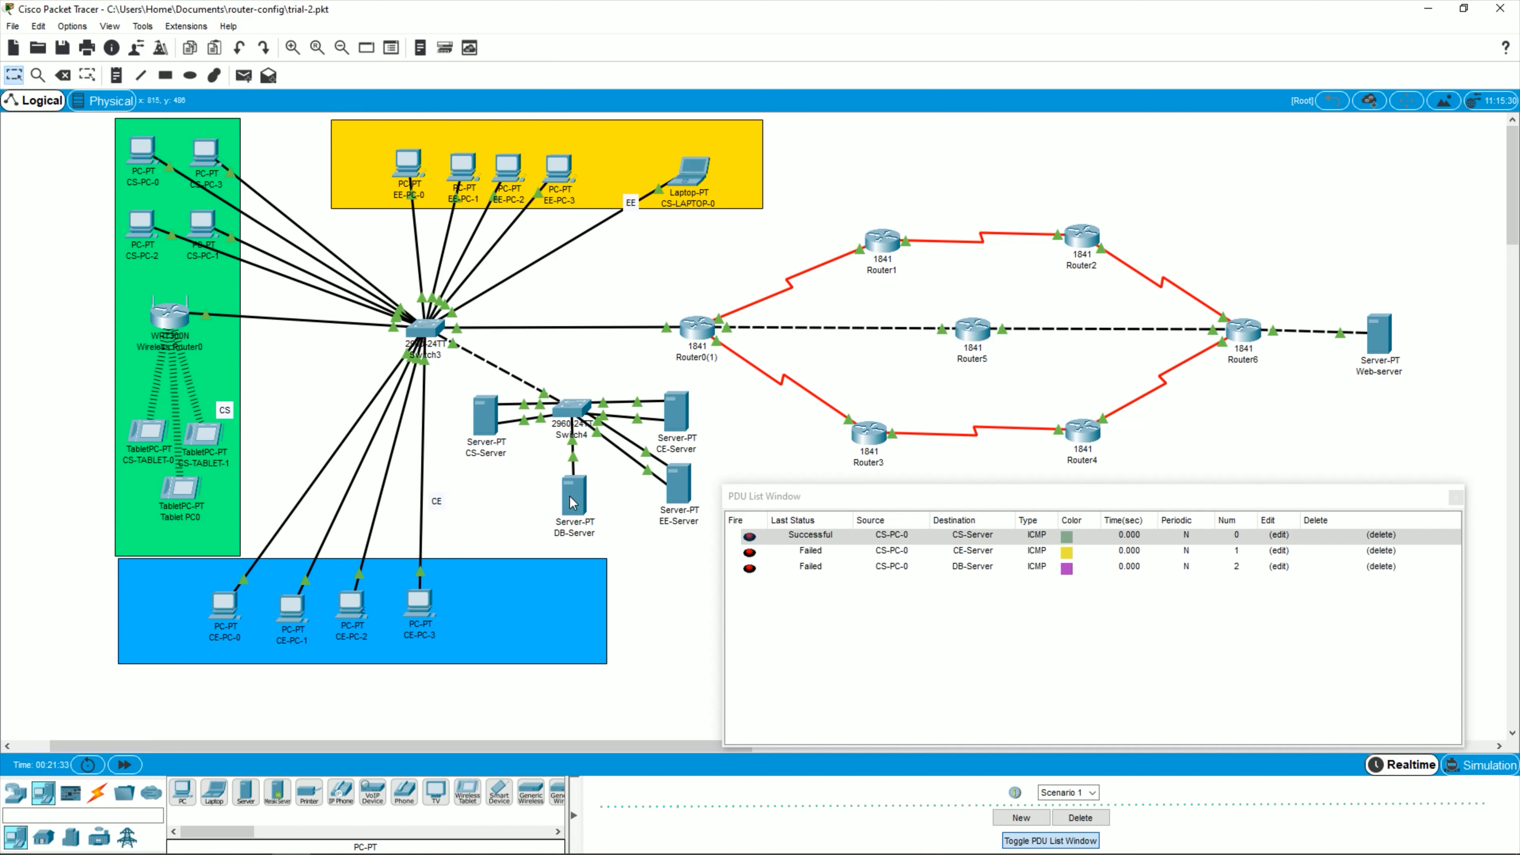
left_click(245, 76)
left_click(205, 153)
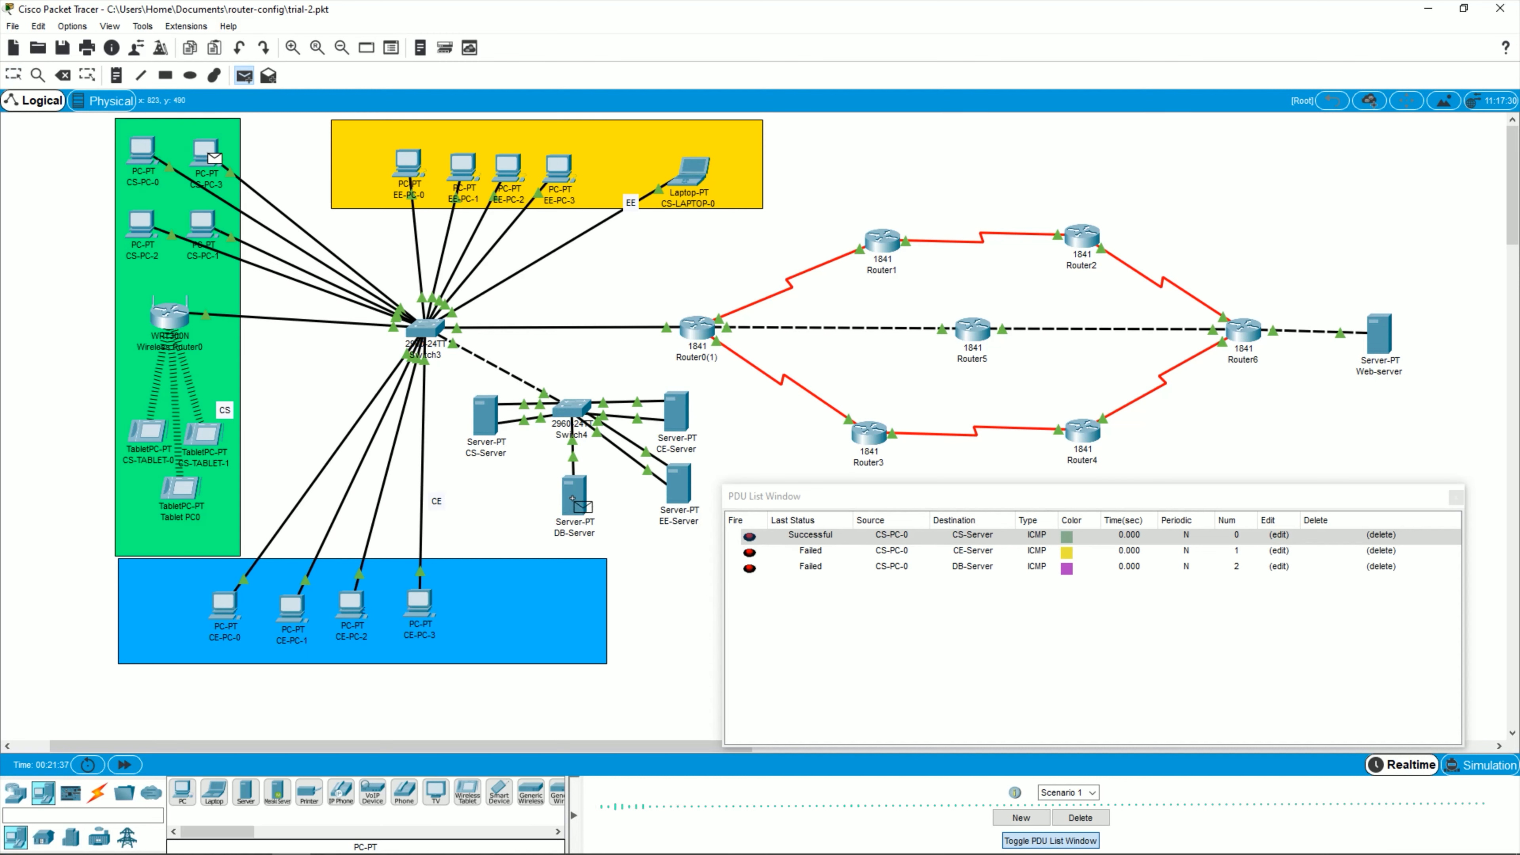
left_click(573, 501)
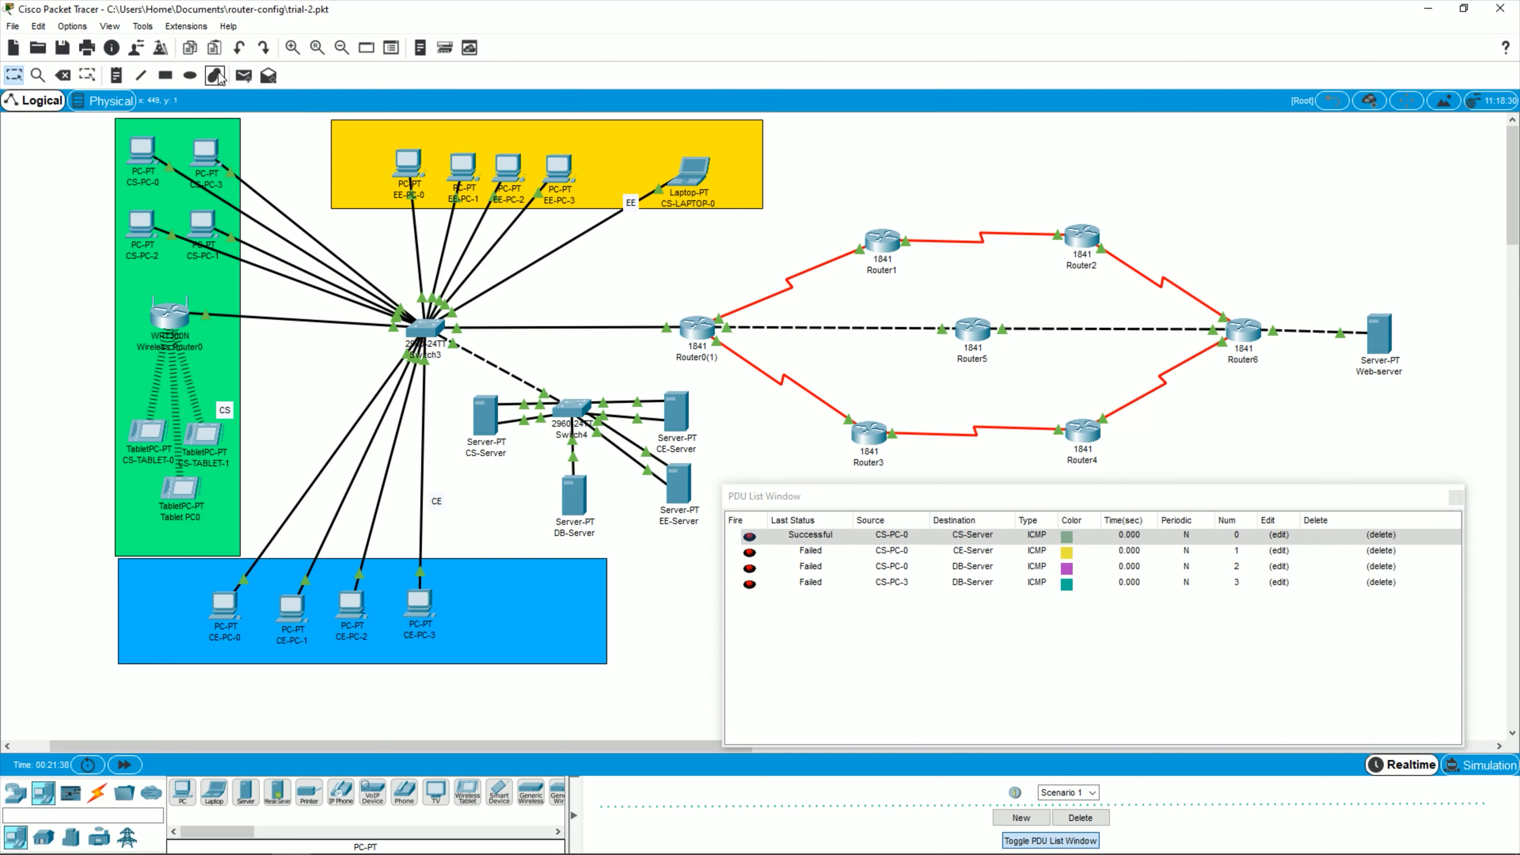
Step: Send a simple PDU from CS-PC-0 to EE-Server
left_click(244, 75)
left_click(157, 177)
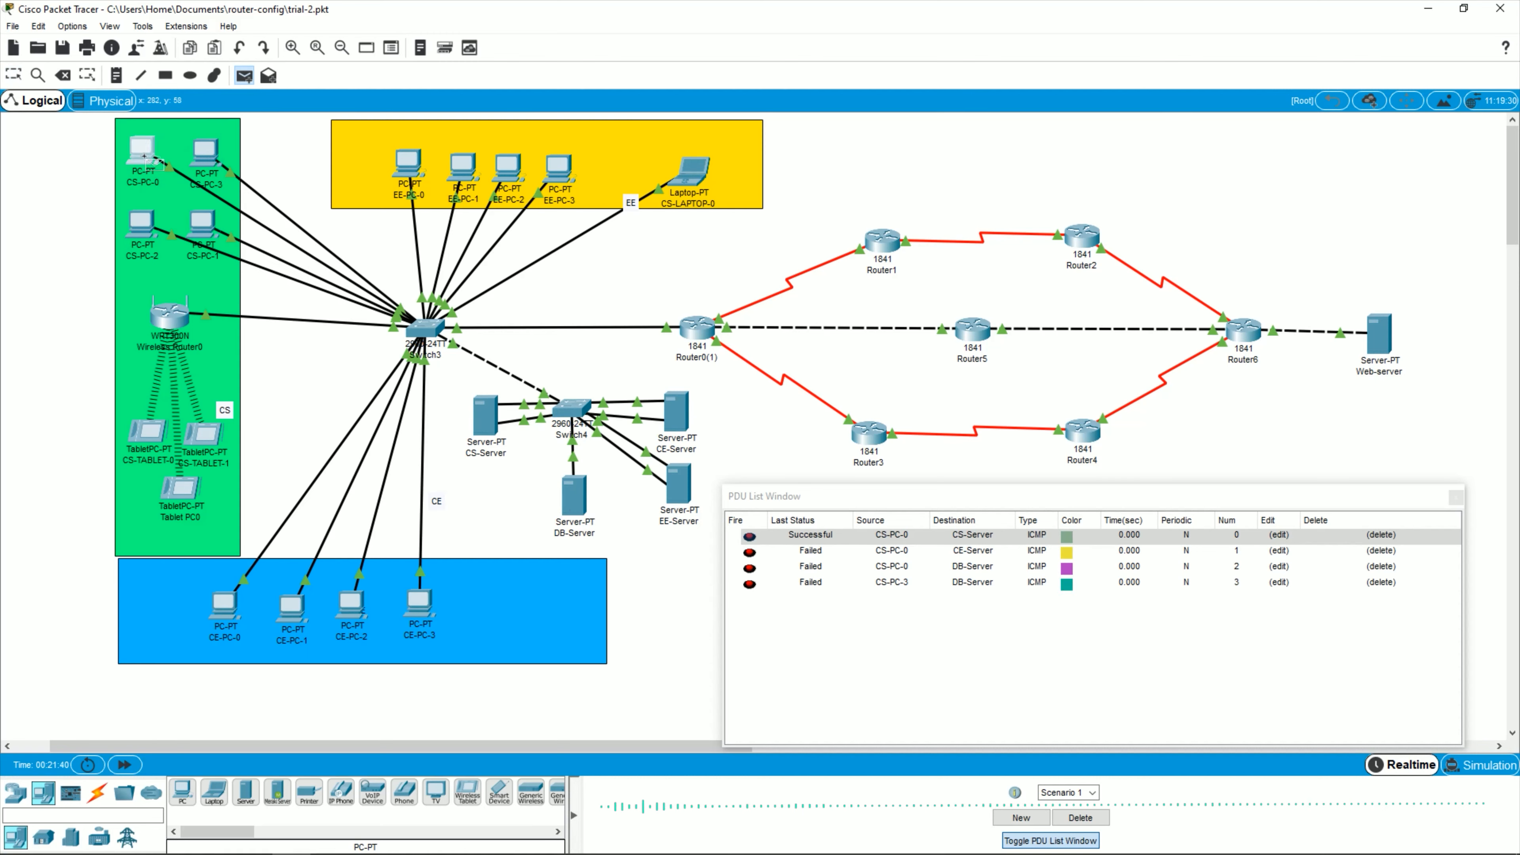
left_click(680, 482)
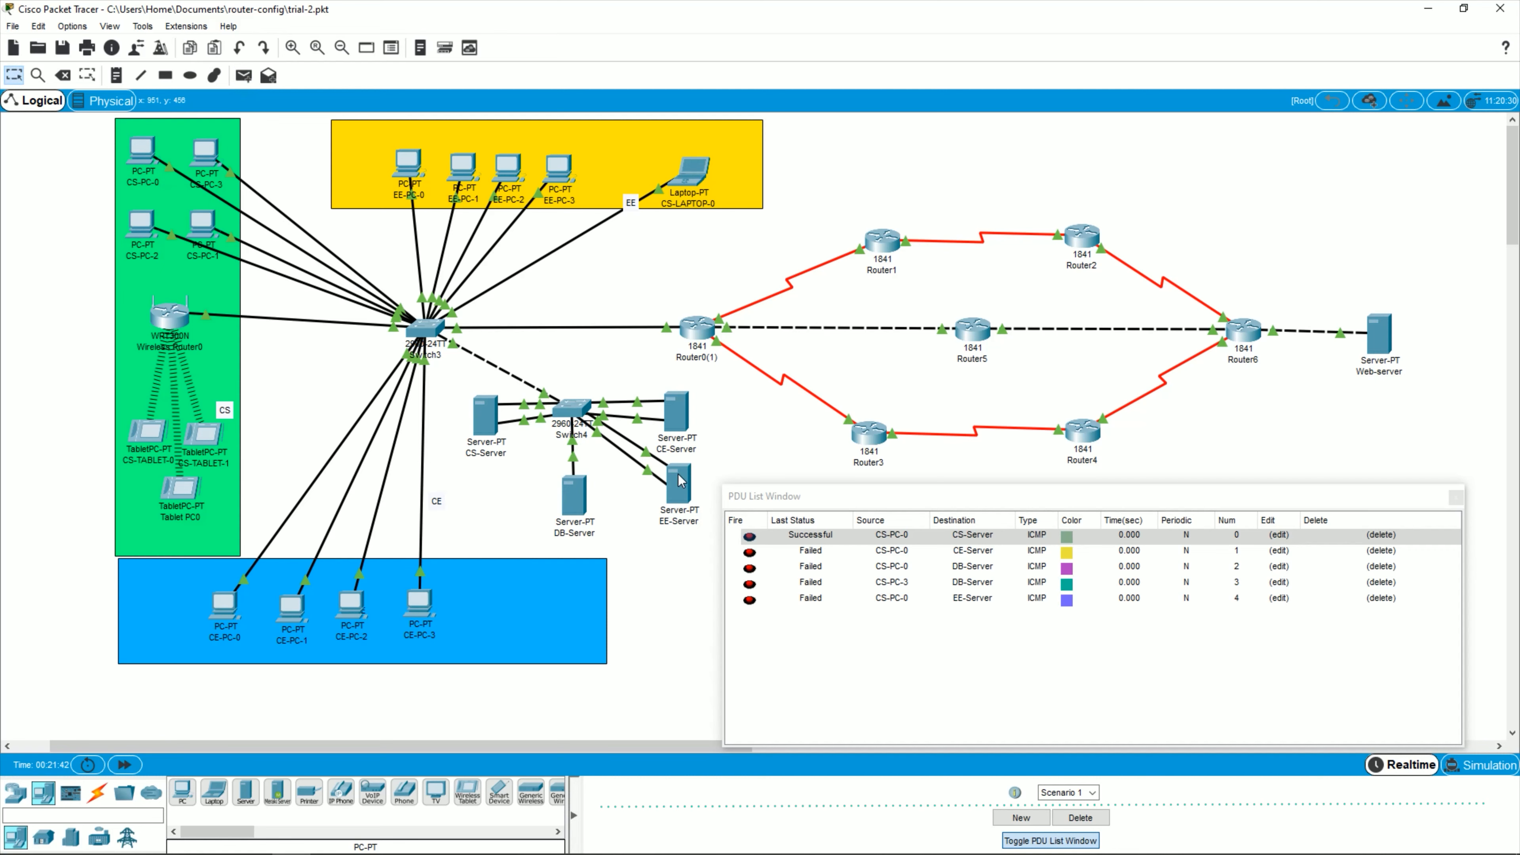
mouse_move(680, 481)
Step: Send a simple PDU from CE-PC-0 to CE-Server to test access inside the CE department
left_click(243, 75)
left_click(223, 612)
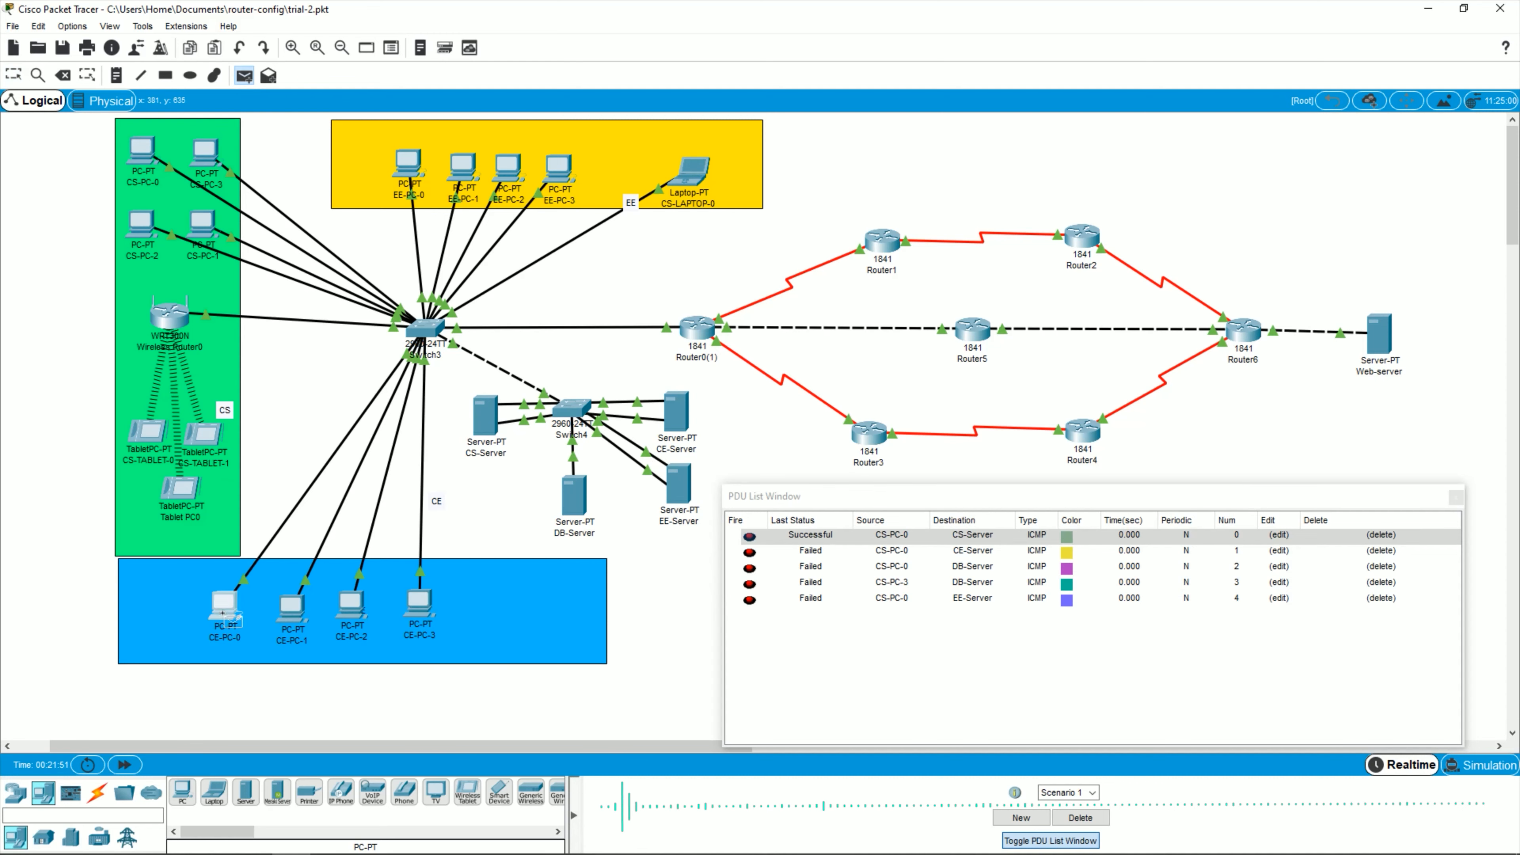
left_click(689, 422)
Step: Send one simple PDU from DB-Server to itself and another from EE-Server to itself
left_click(243, 75)
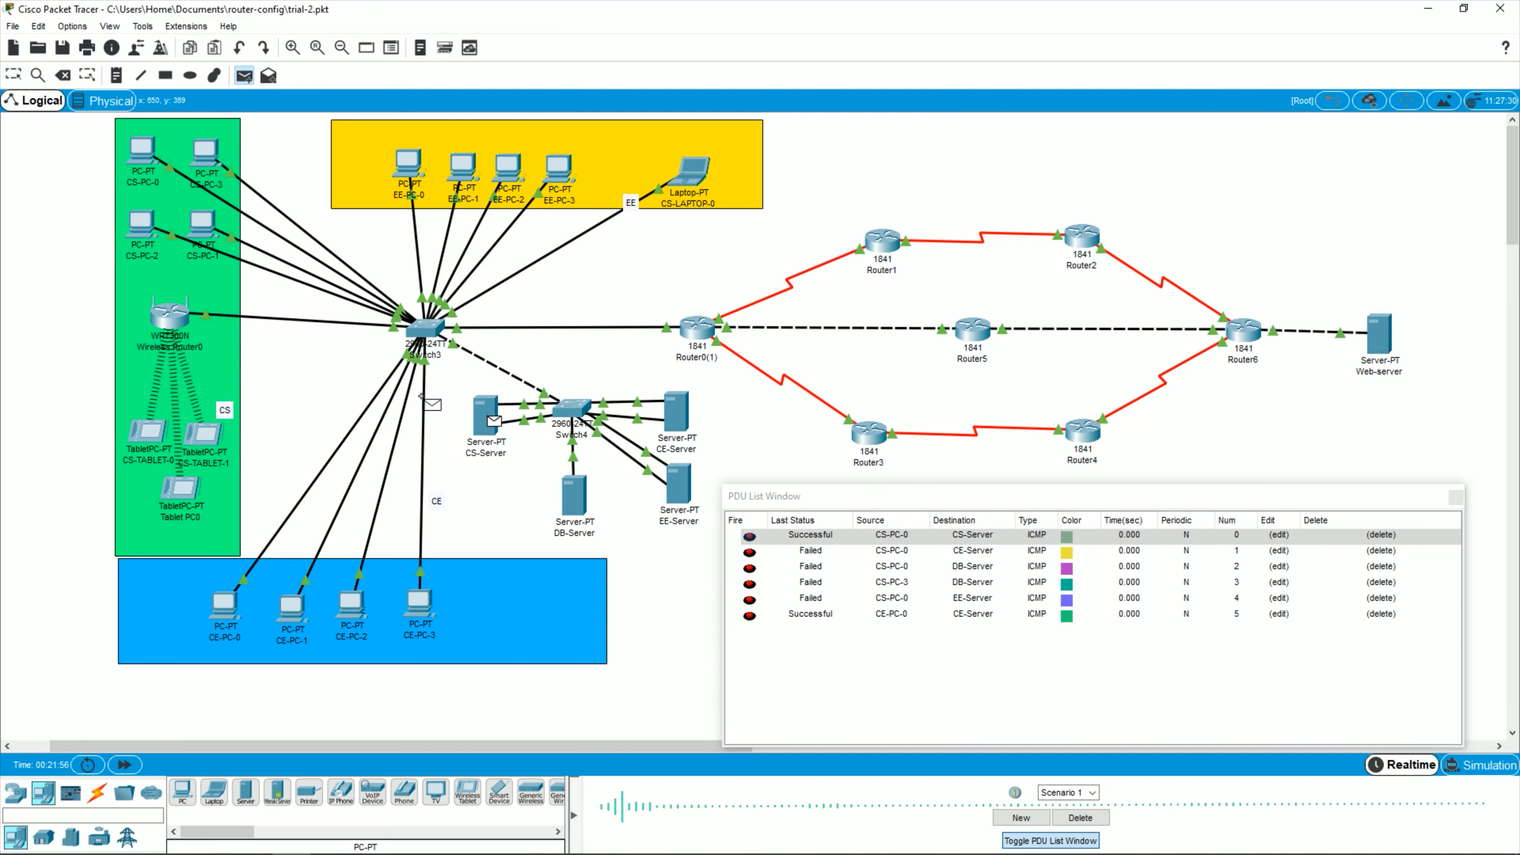
left_click(231, 616)
left_click(570, 494)
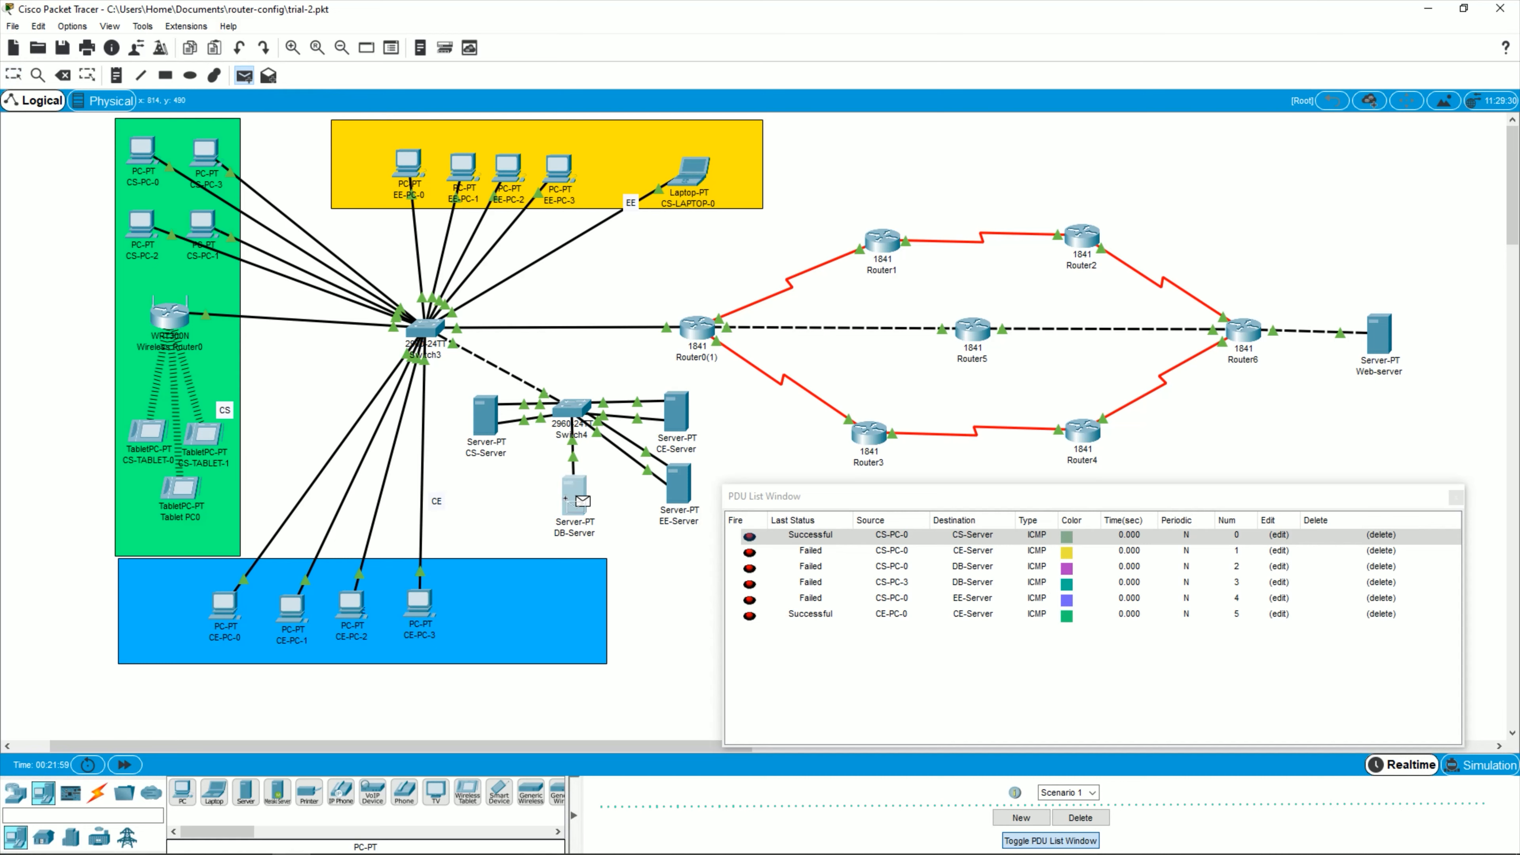
left_click(578, 497)
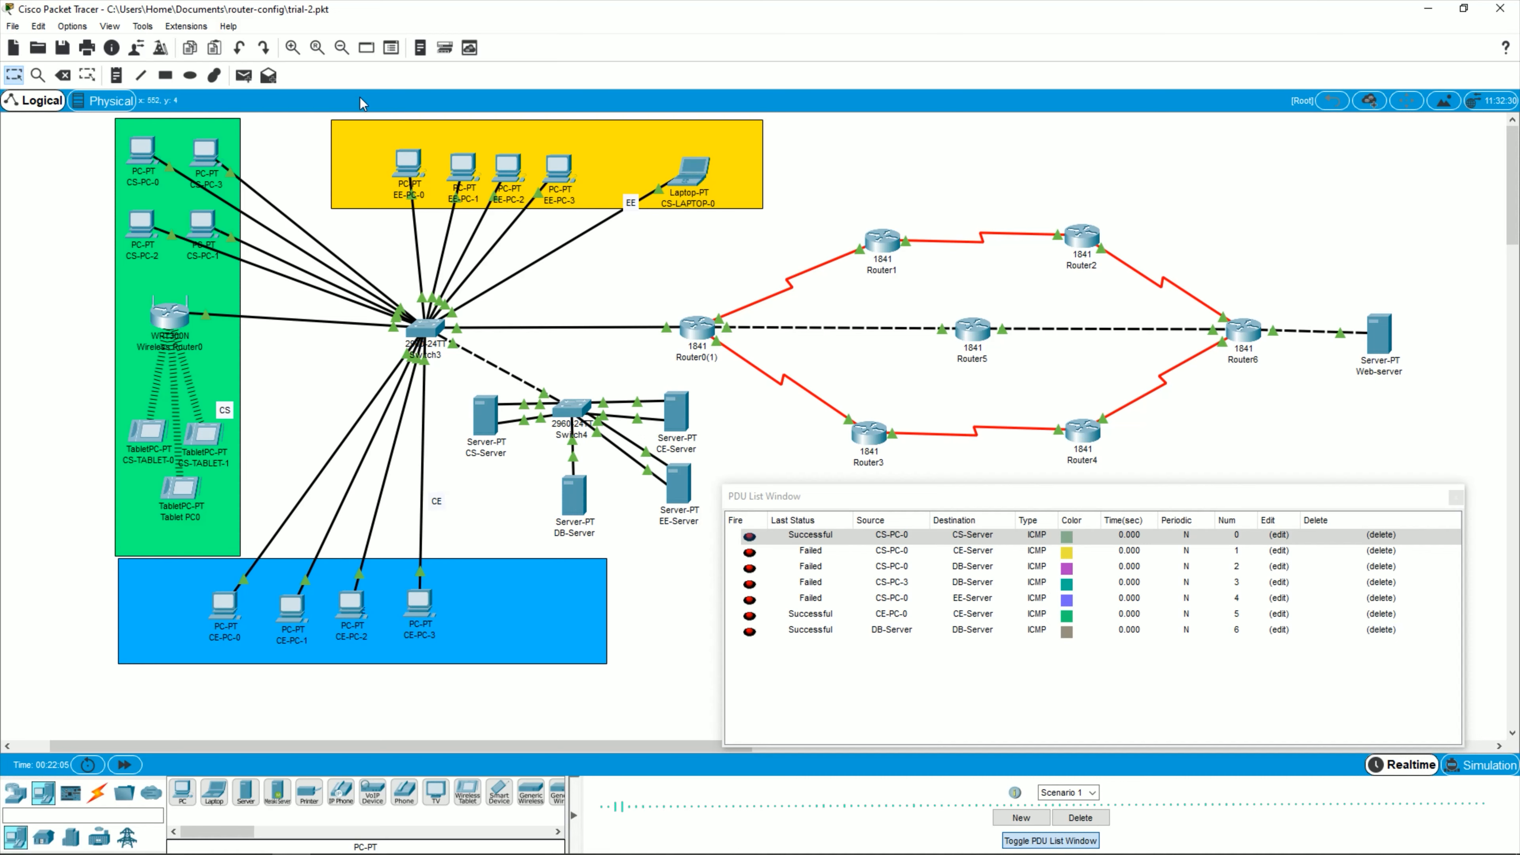
left_click(243, 75)
left_click(224, 626)
left_click(688, 494)
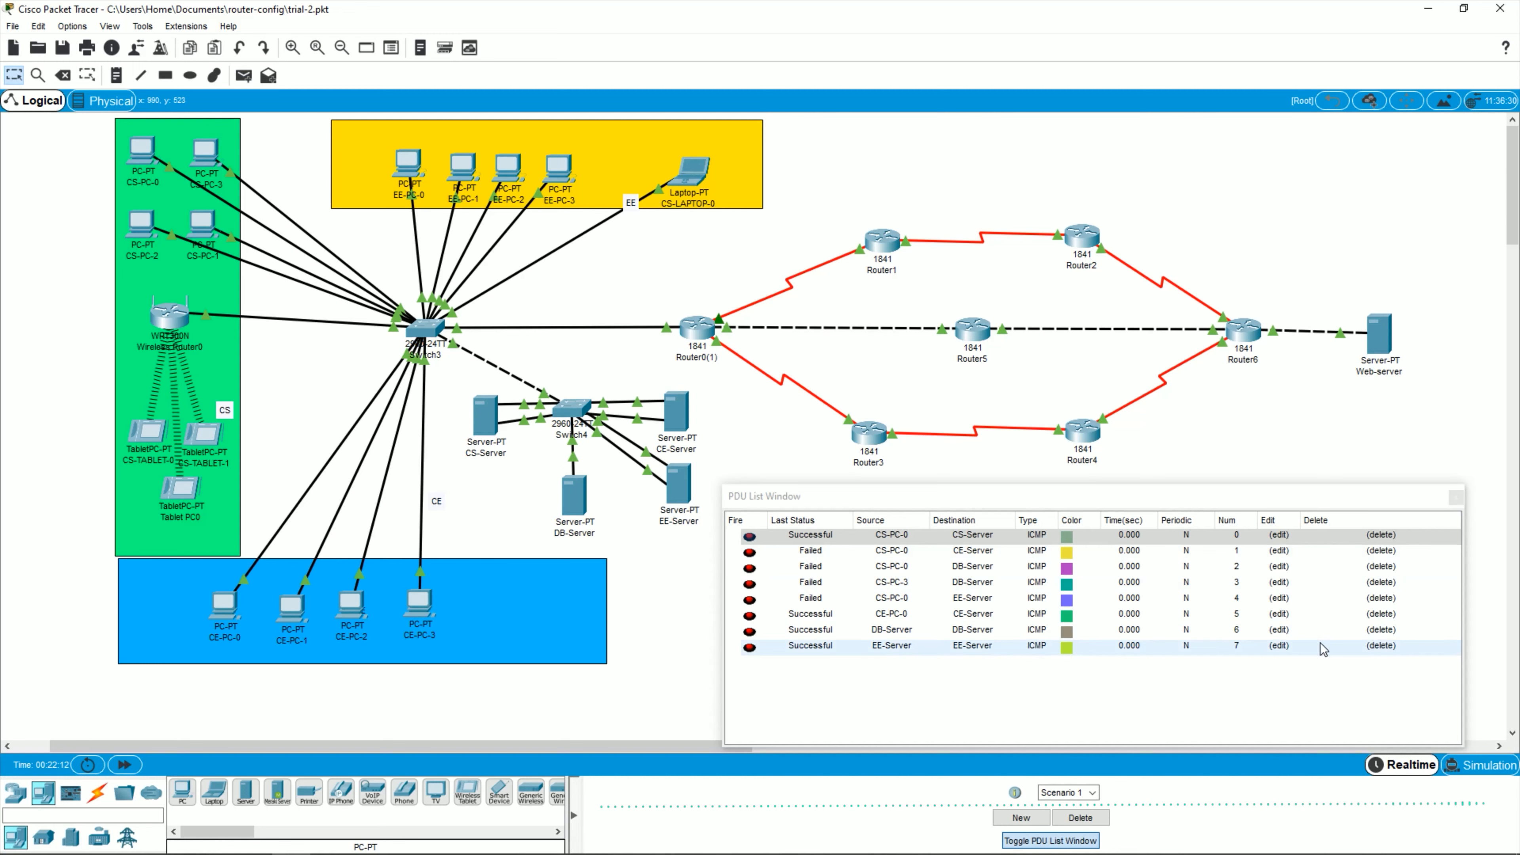
Step: Send simple PDUs from CE-PC-1 to EE-Server and from CS-LAPTOP-0 to CS-Server
left_click(243, 77)
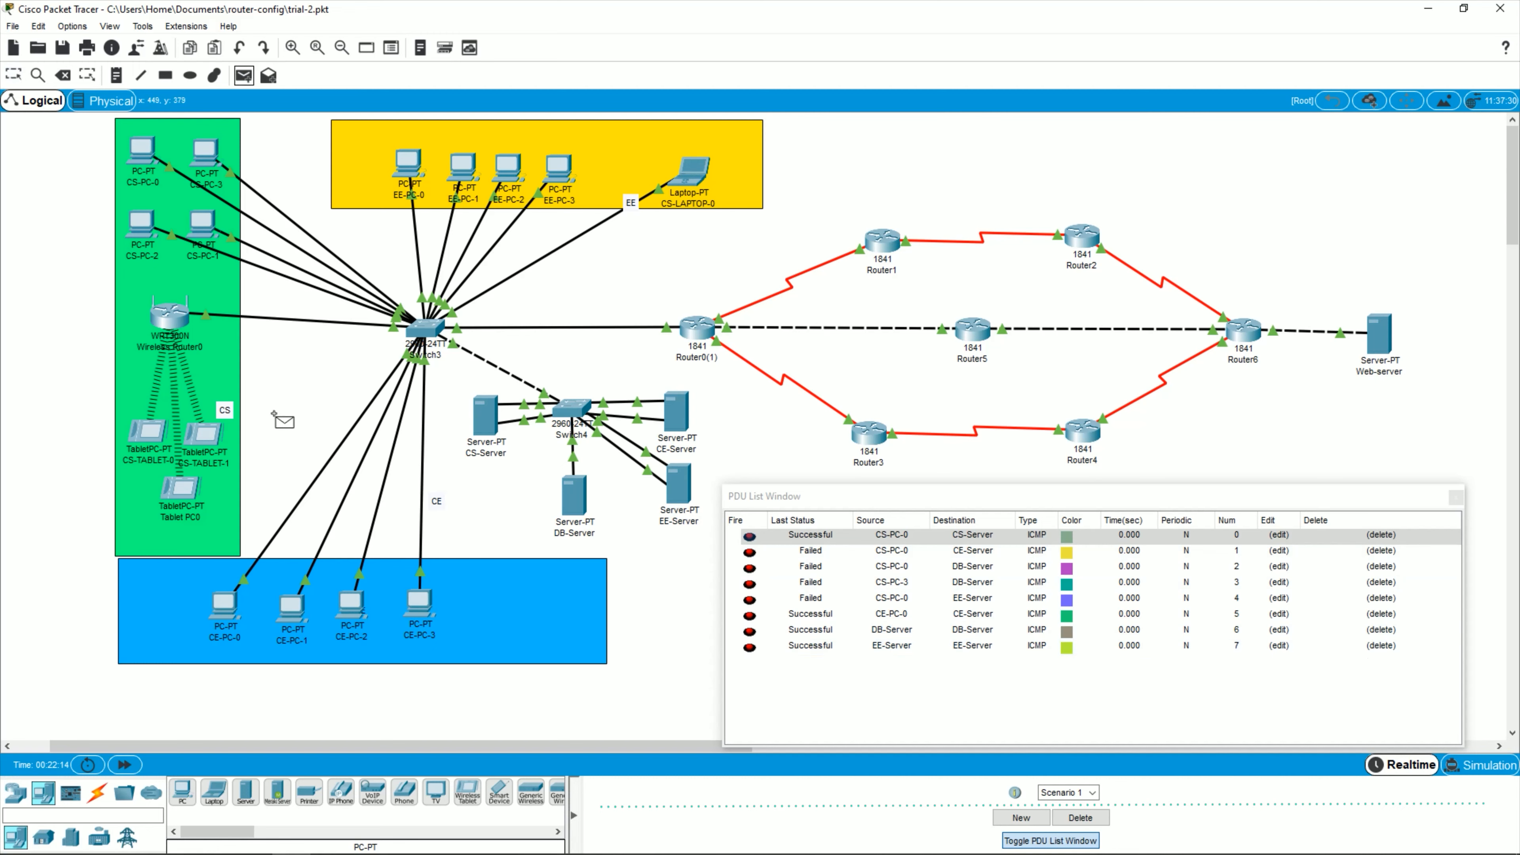
left_click(293, 608)
left_click(679, 501)
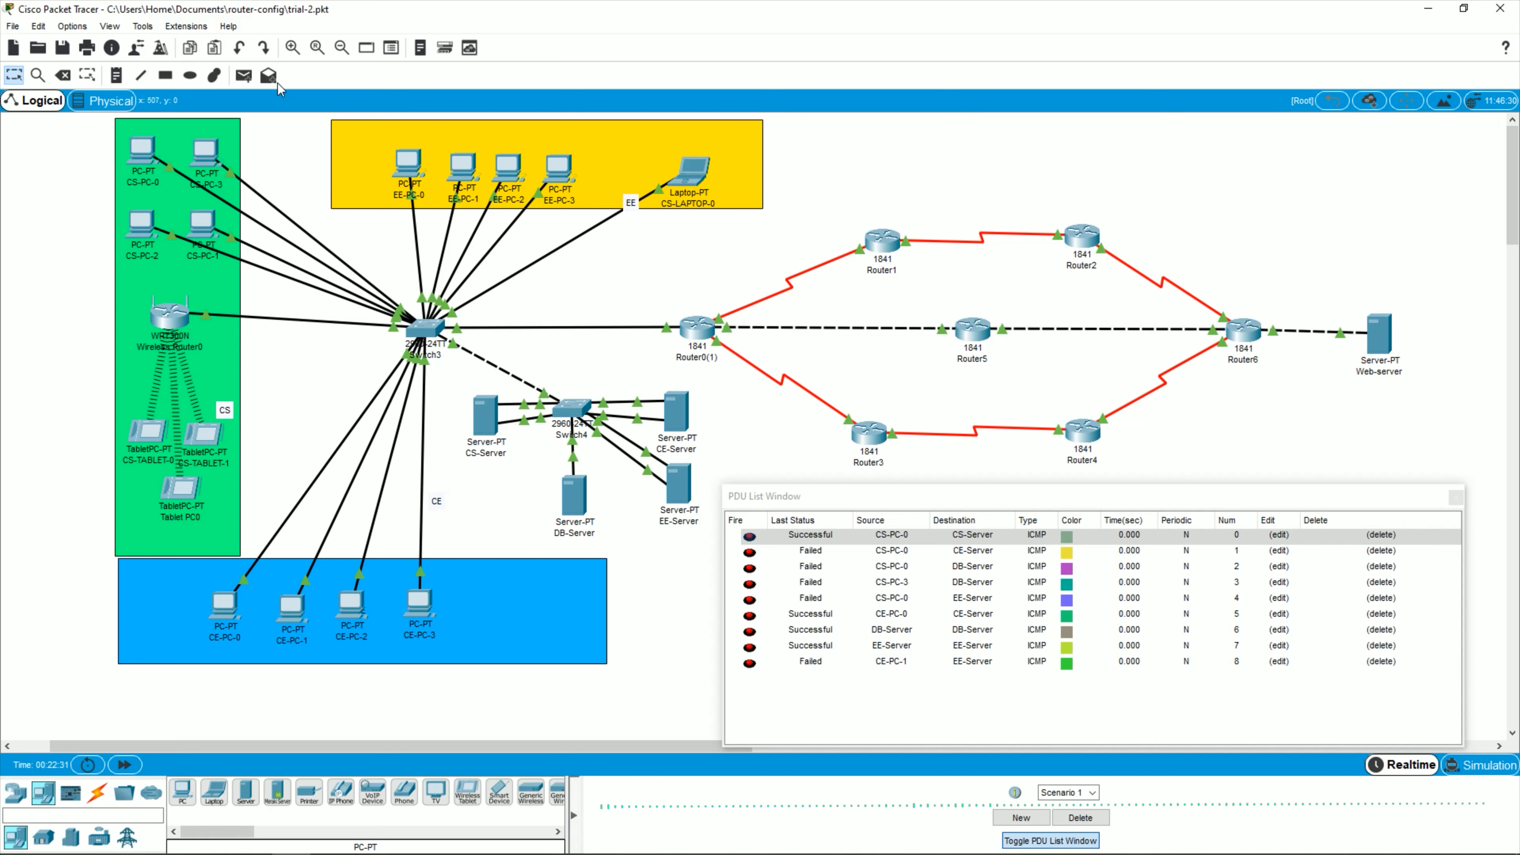
left_click(243, 74)
left_click(690, 179)
left_click(495, 426)
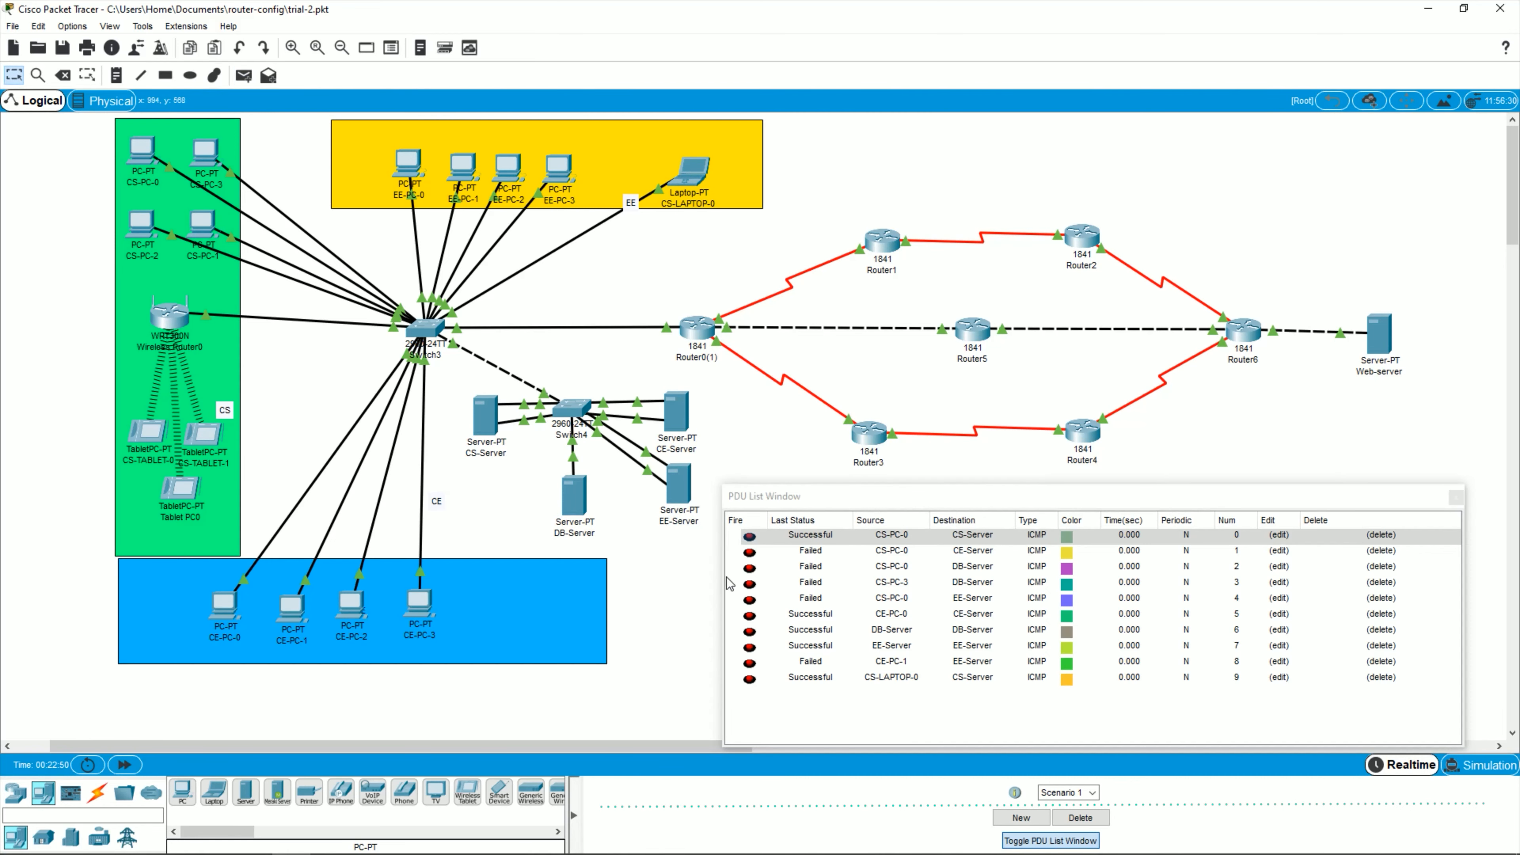
Step: Empty the PDU list by deleting every test PDU, from the CS-LAPTOP-0 entry back to the first CS-PC-0 entry
left_click(1382, 678)
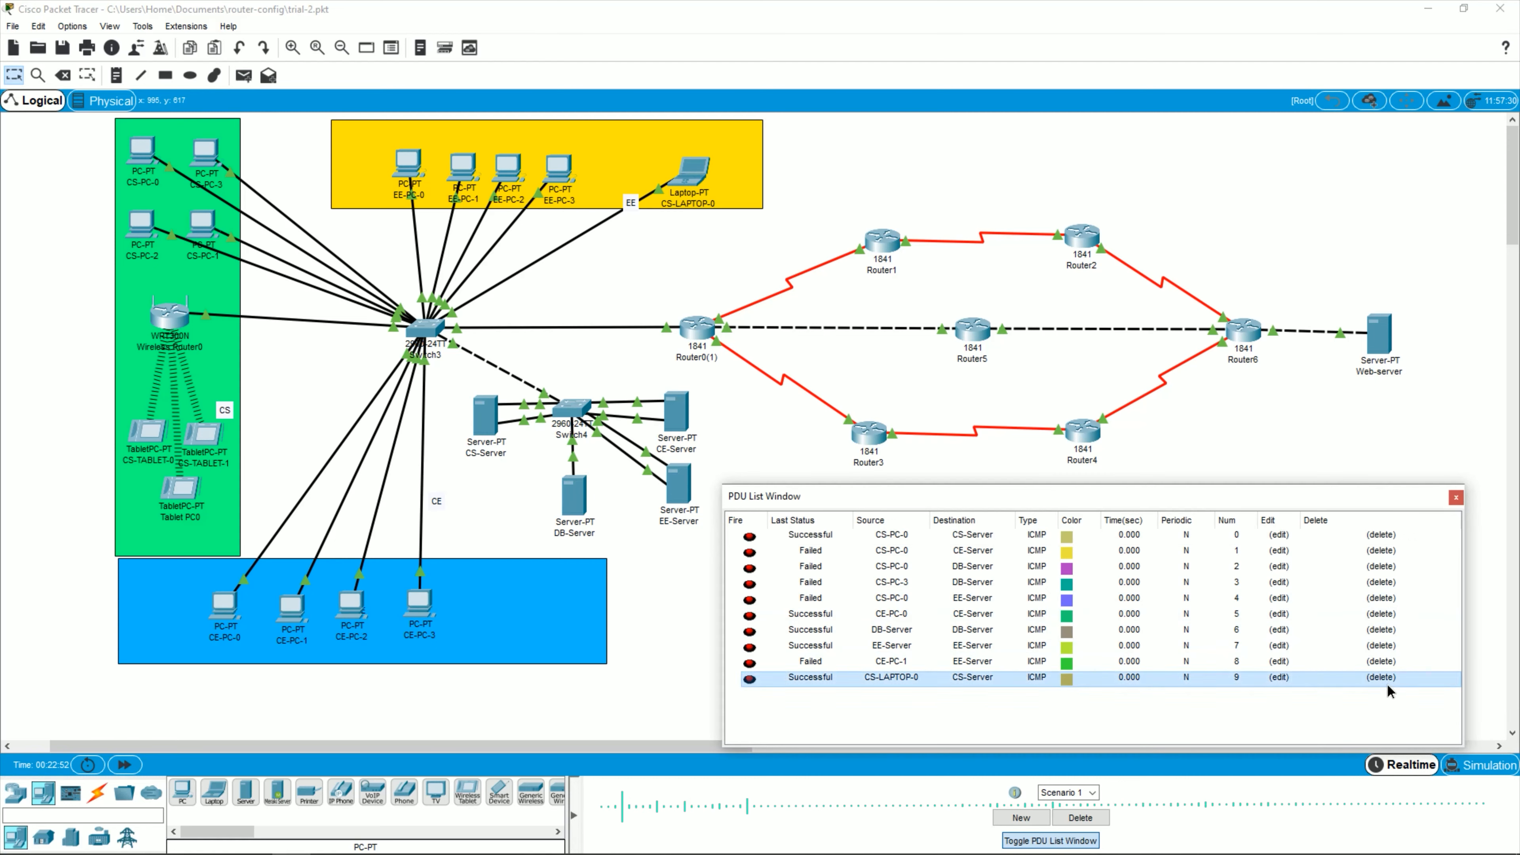
left_click(1382, 661)
left_click(1381, 646)
left_click(1381, 629)
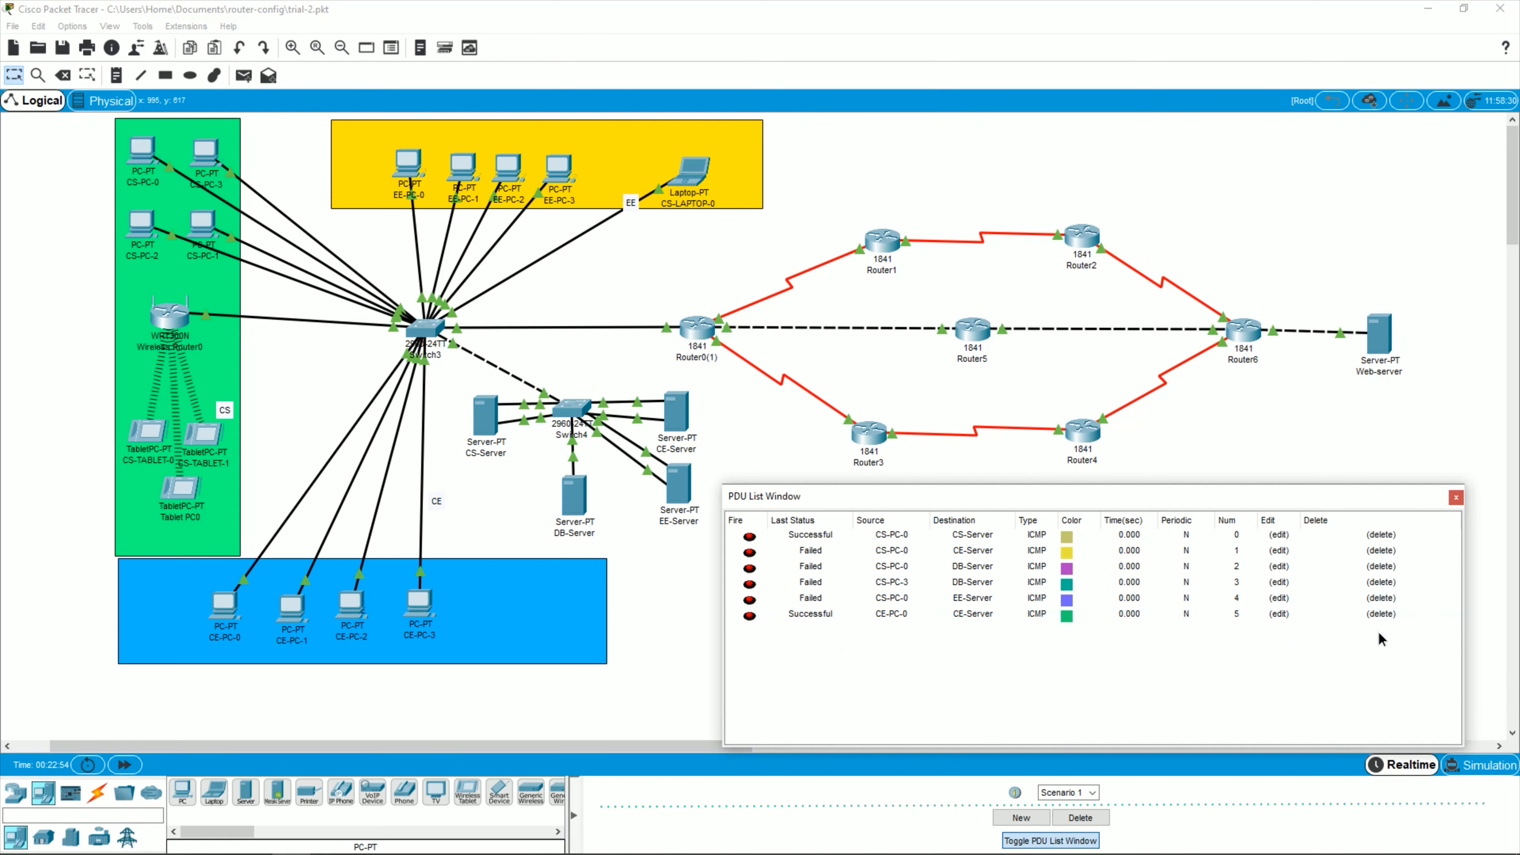
left_click(1380, 614)
left_click(1380, 598)
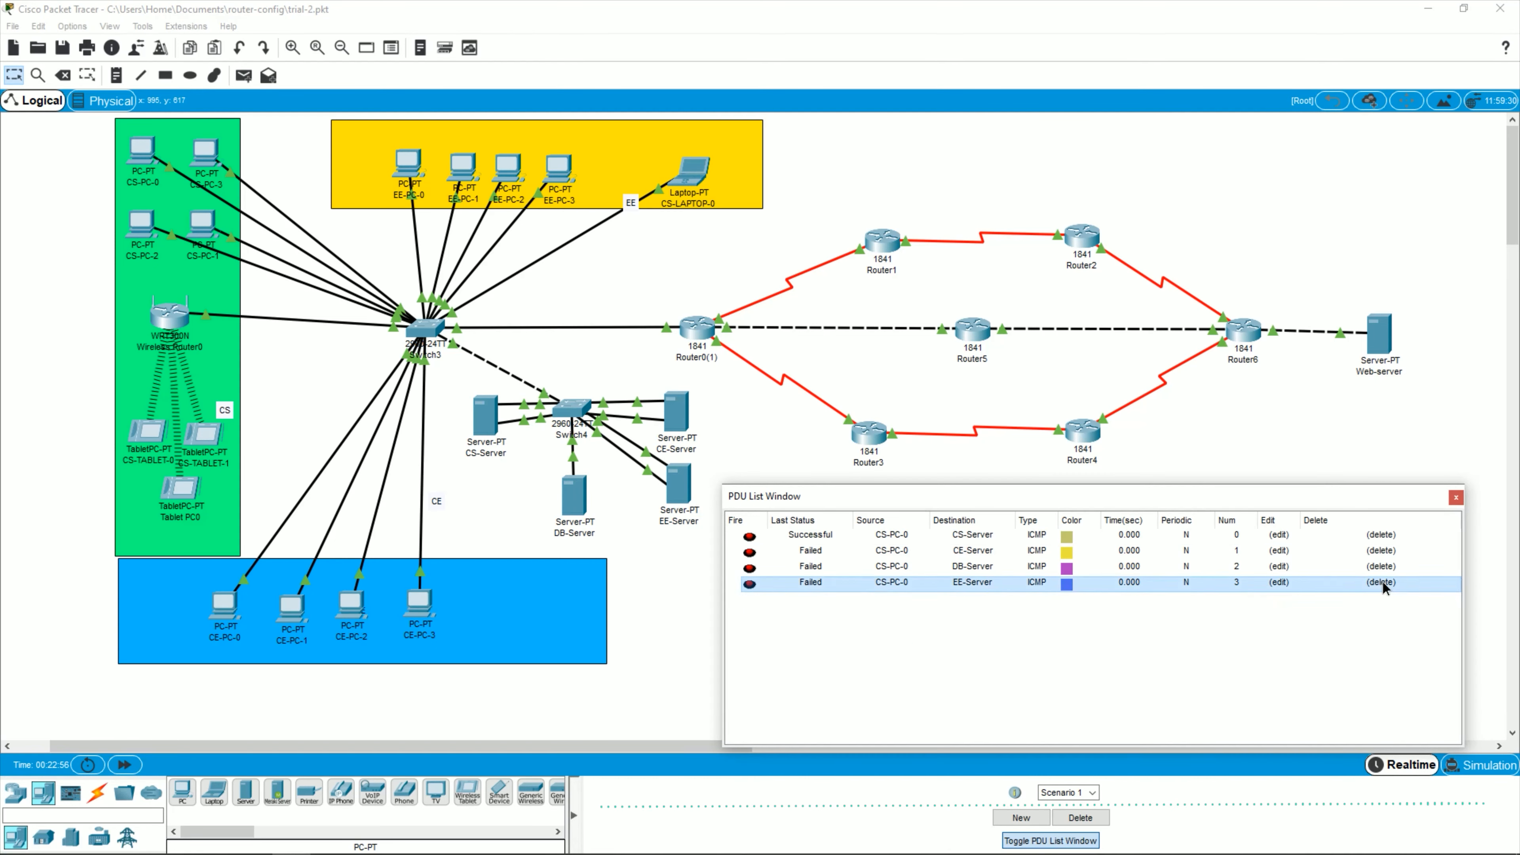
left_click(1381, 582)
left_click(1381, 566)
left_click(1382, 551)
left_click(1381, 535)
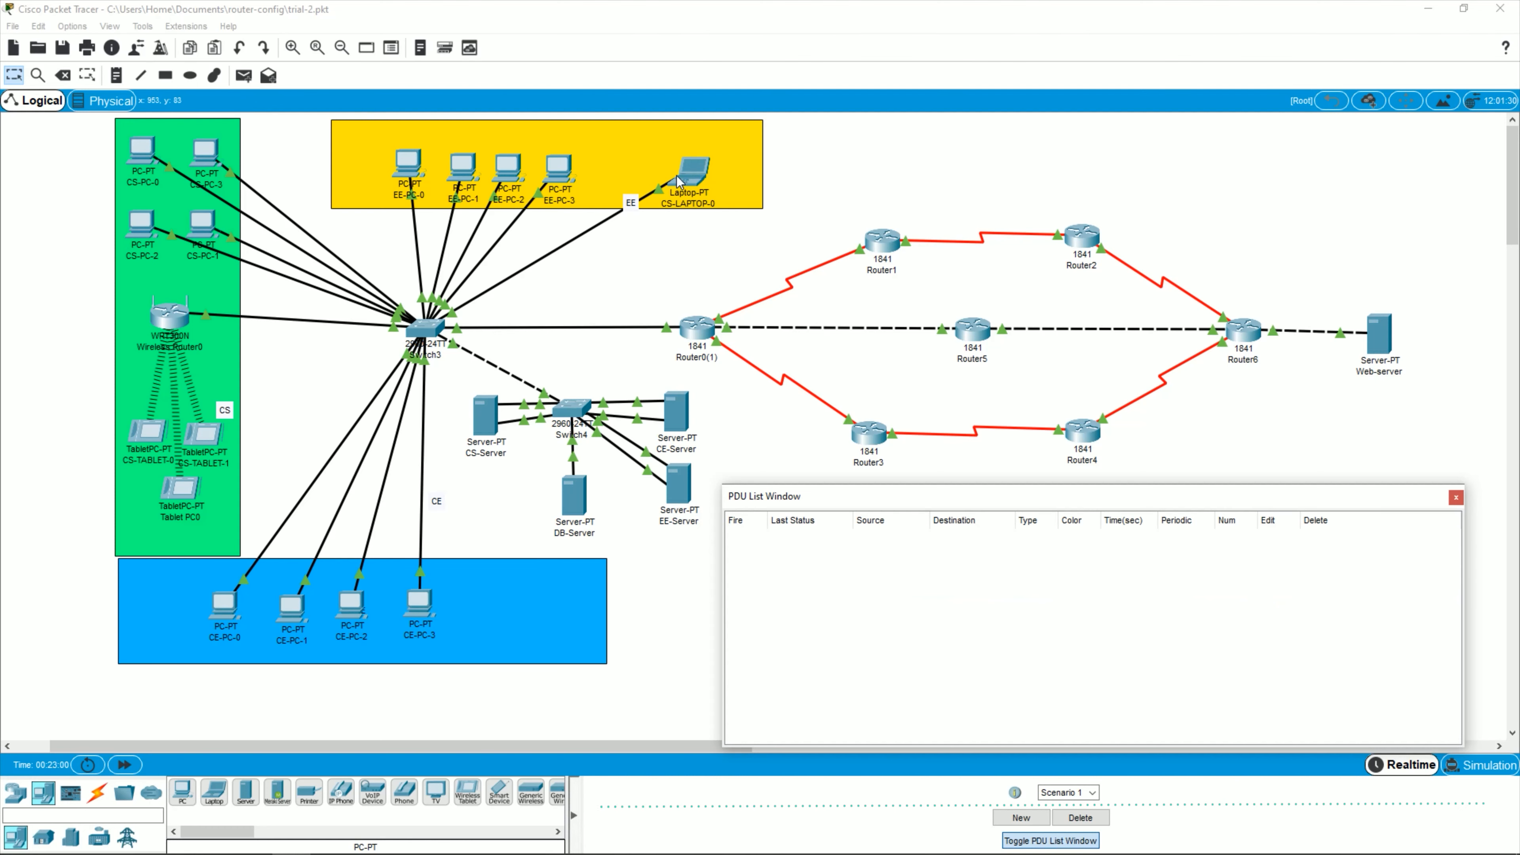
Step: Send a simple PDU from CS-LAPTOP-0 to CS-Server
left_click(246, 78)
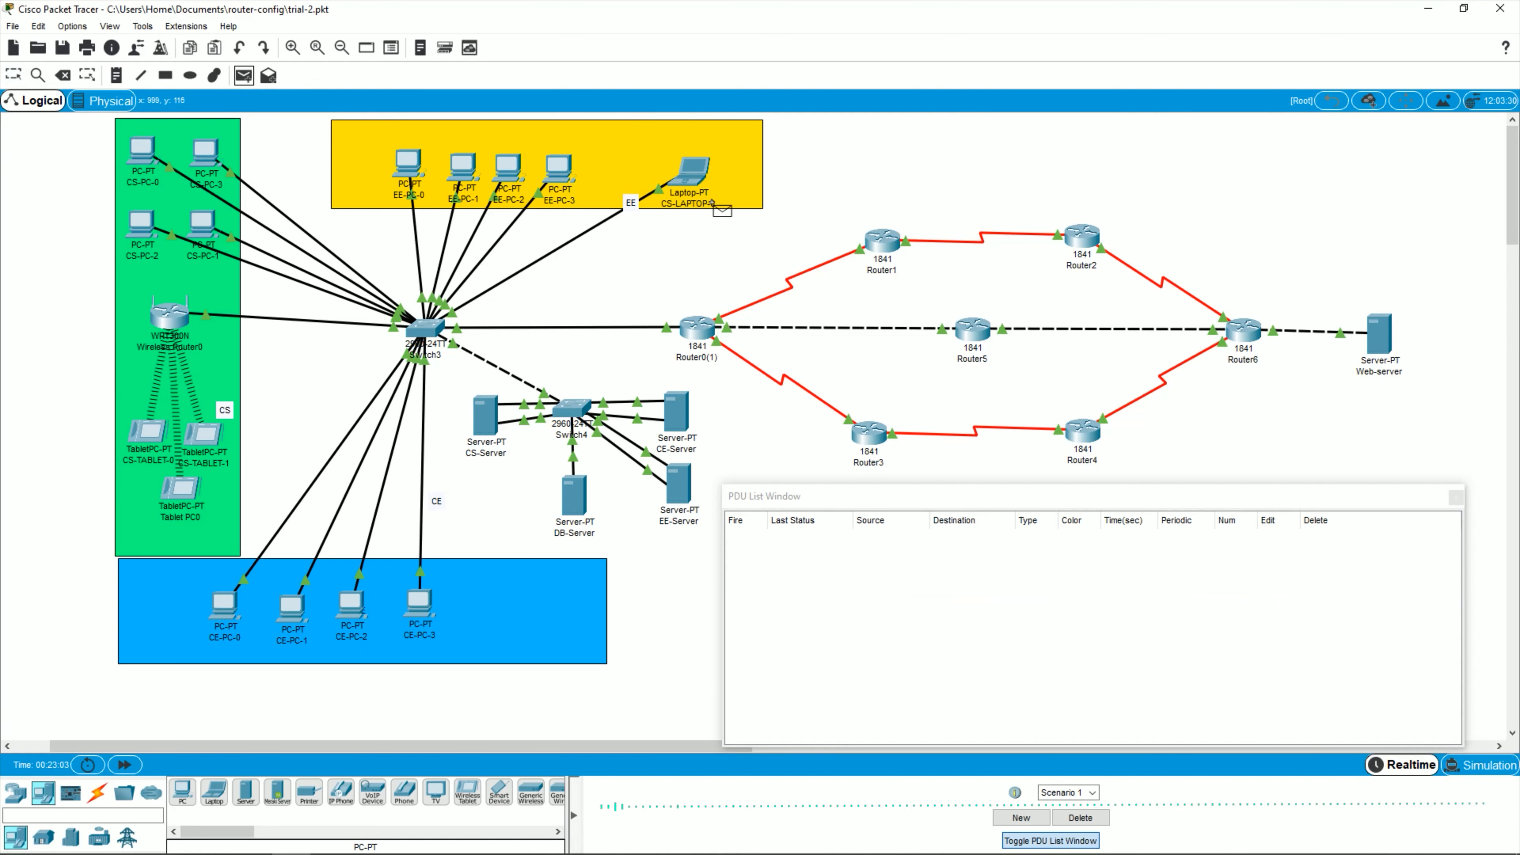
left_click(694, 172)
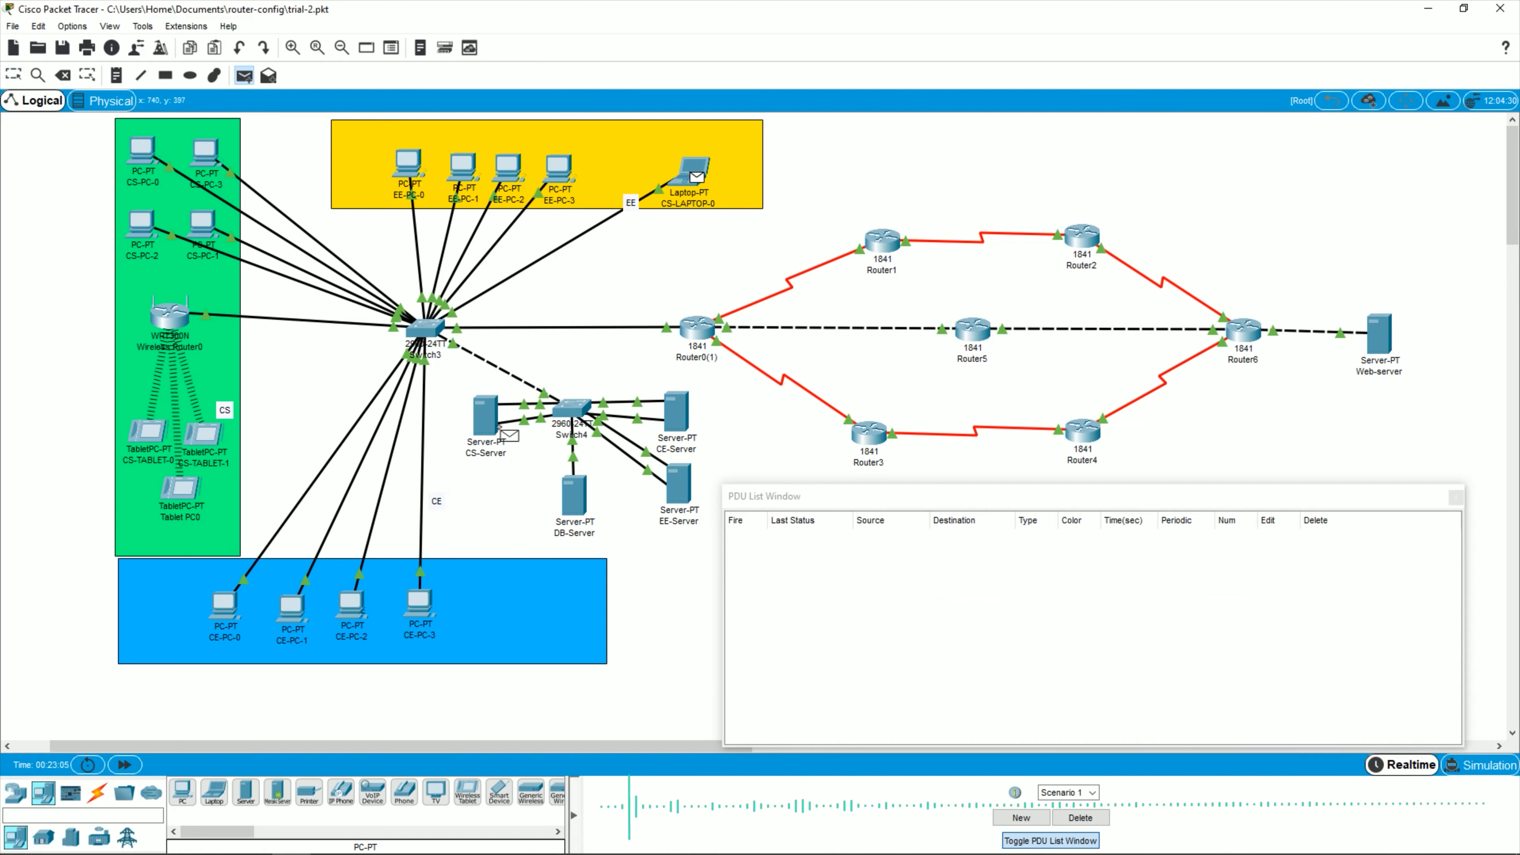
left_click(499, 426)
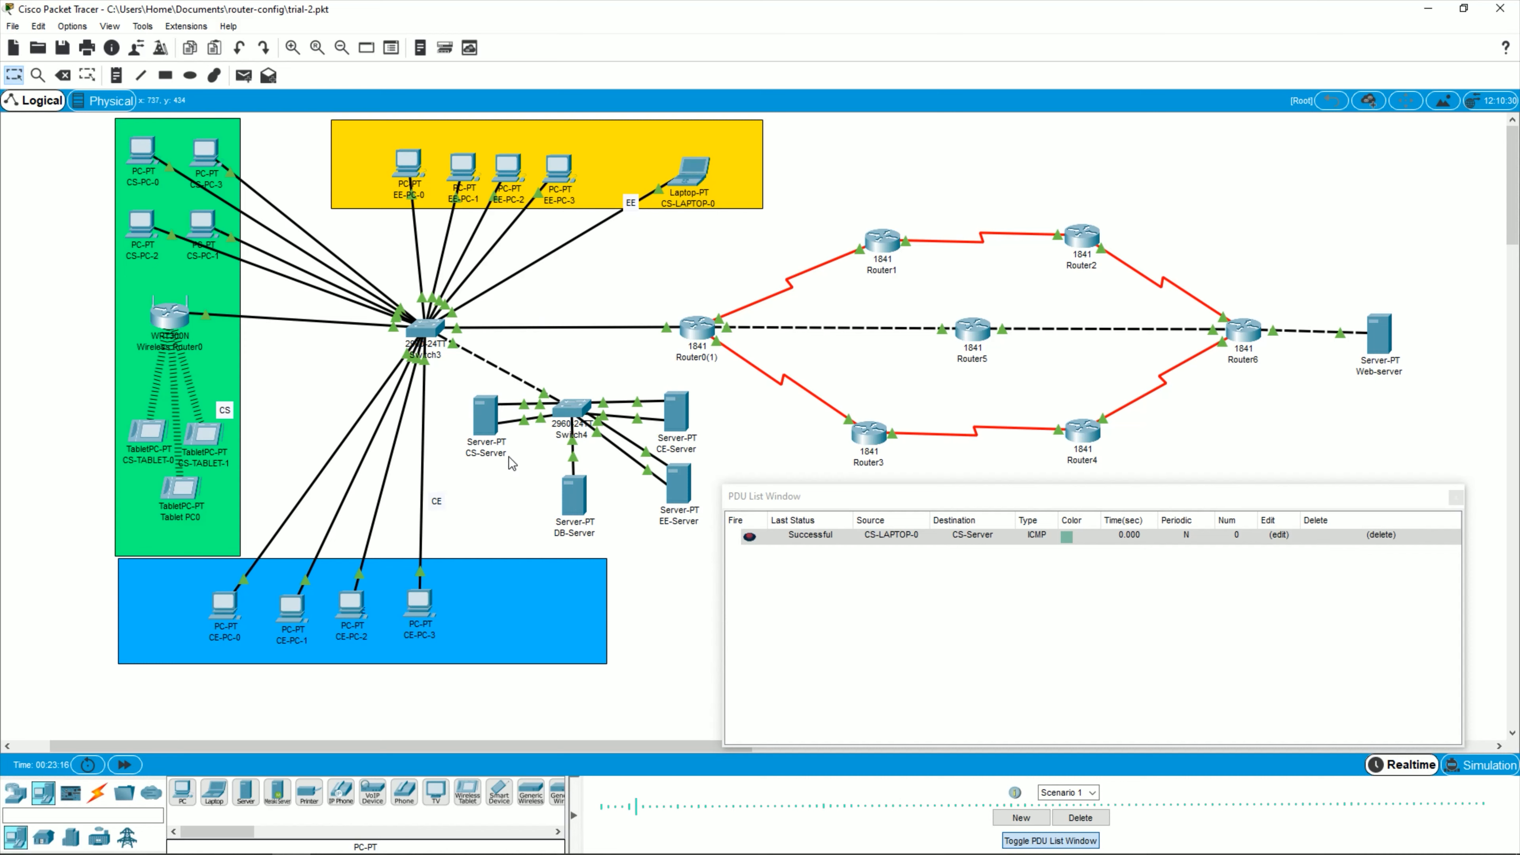
Step: Send simple PDUs from CS-LAPTOP-0 to CE-Server and to EE-Server to test access to the other departments' servers
left_click(243, 75)
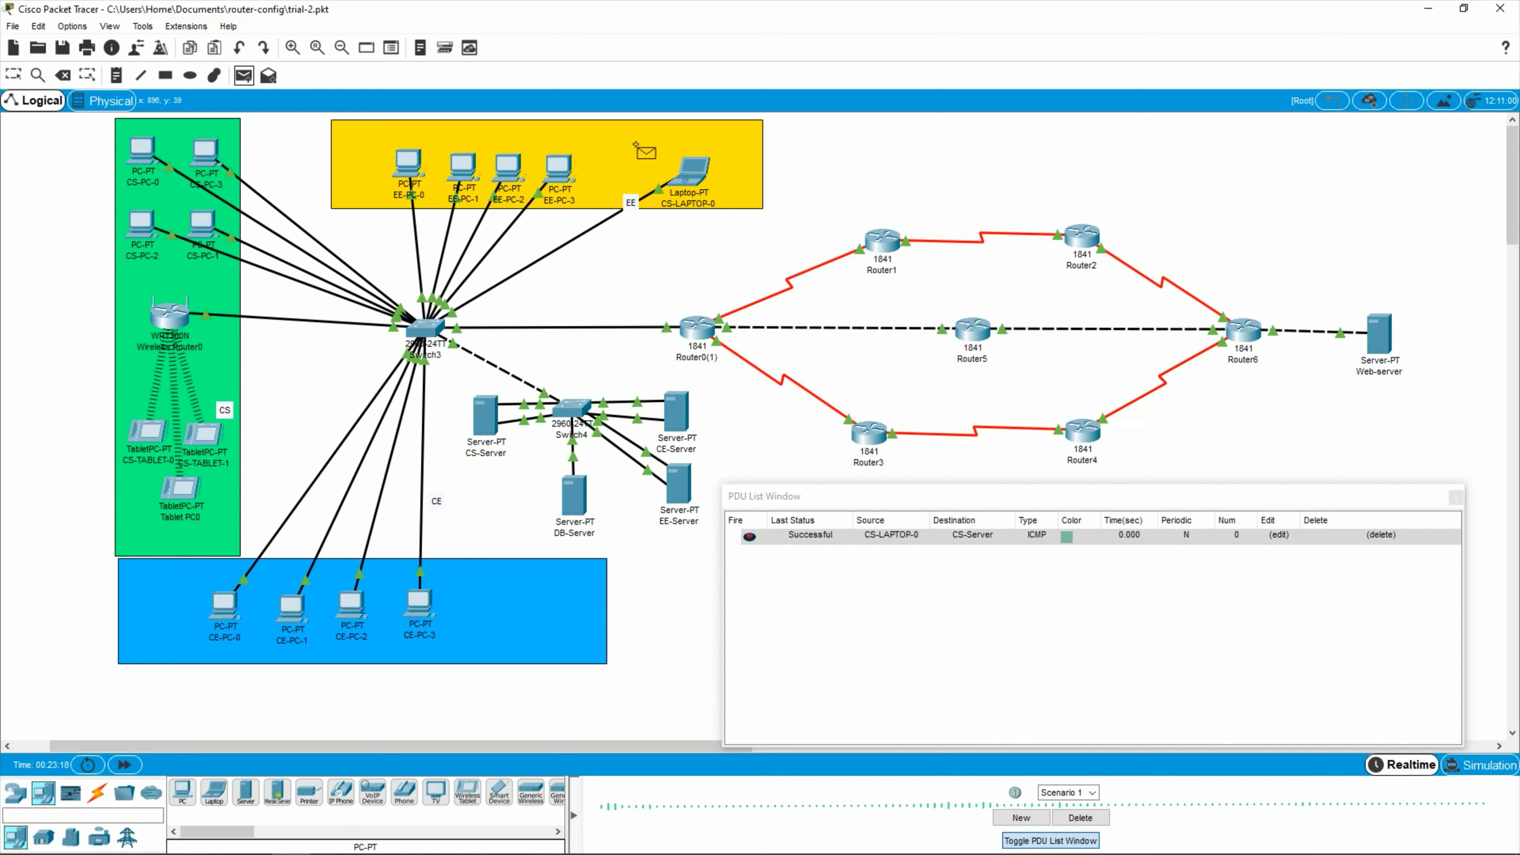
left_click(690, 173)
left_click(676, 416)
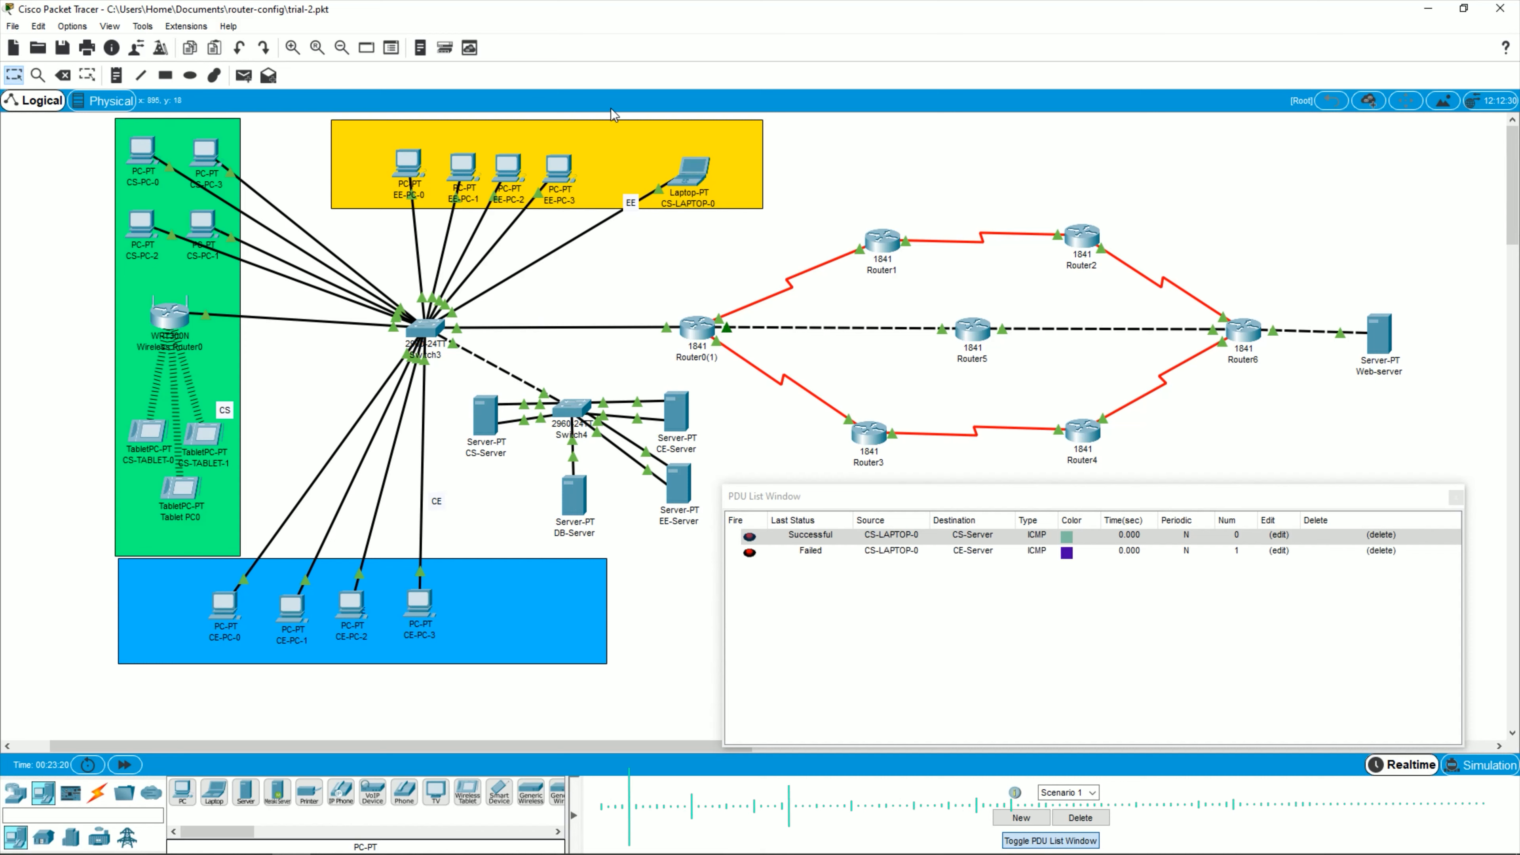
left_click(244, 76)
left_click(693, 175)
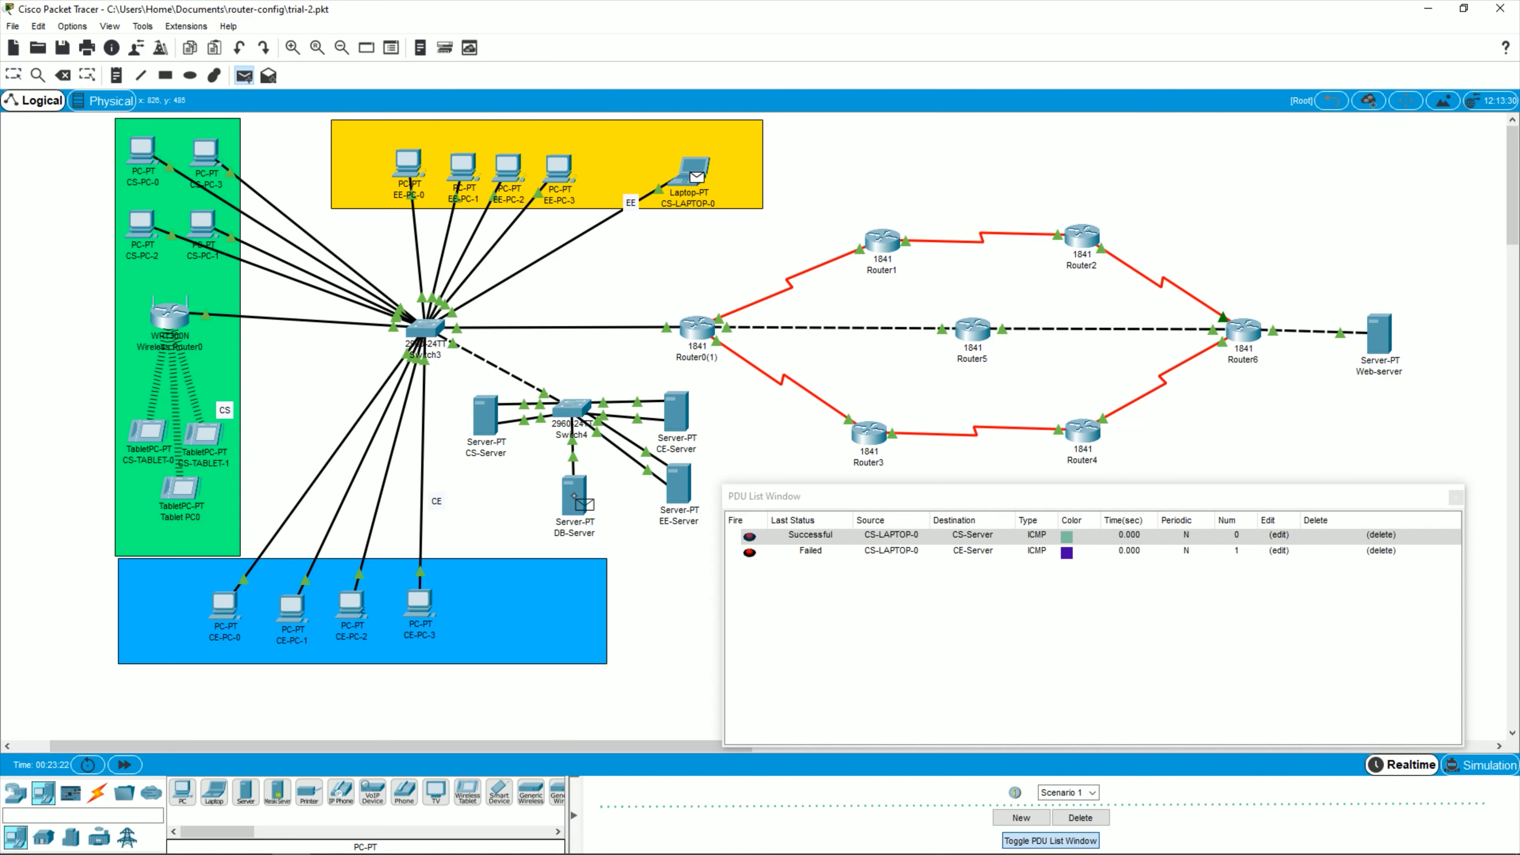
left_click(691, 509)
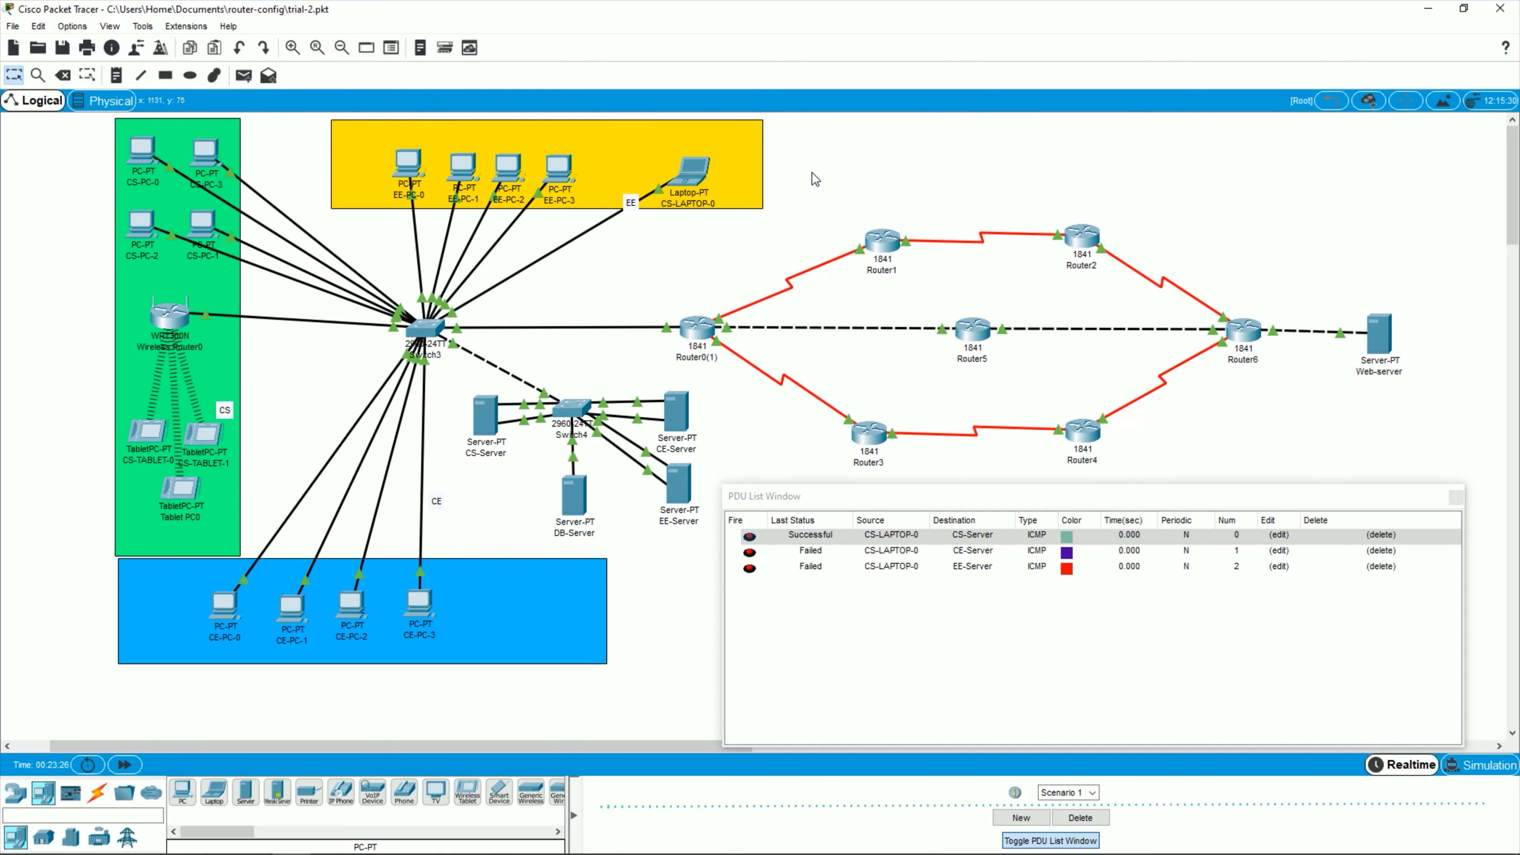
Step: Move CS-LAPTOP-0 closer to the EE PCs and send simple PDUs from it to CS-Server and CS-PC-2
left_click_drag(706, 174, 649, 171)
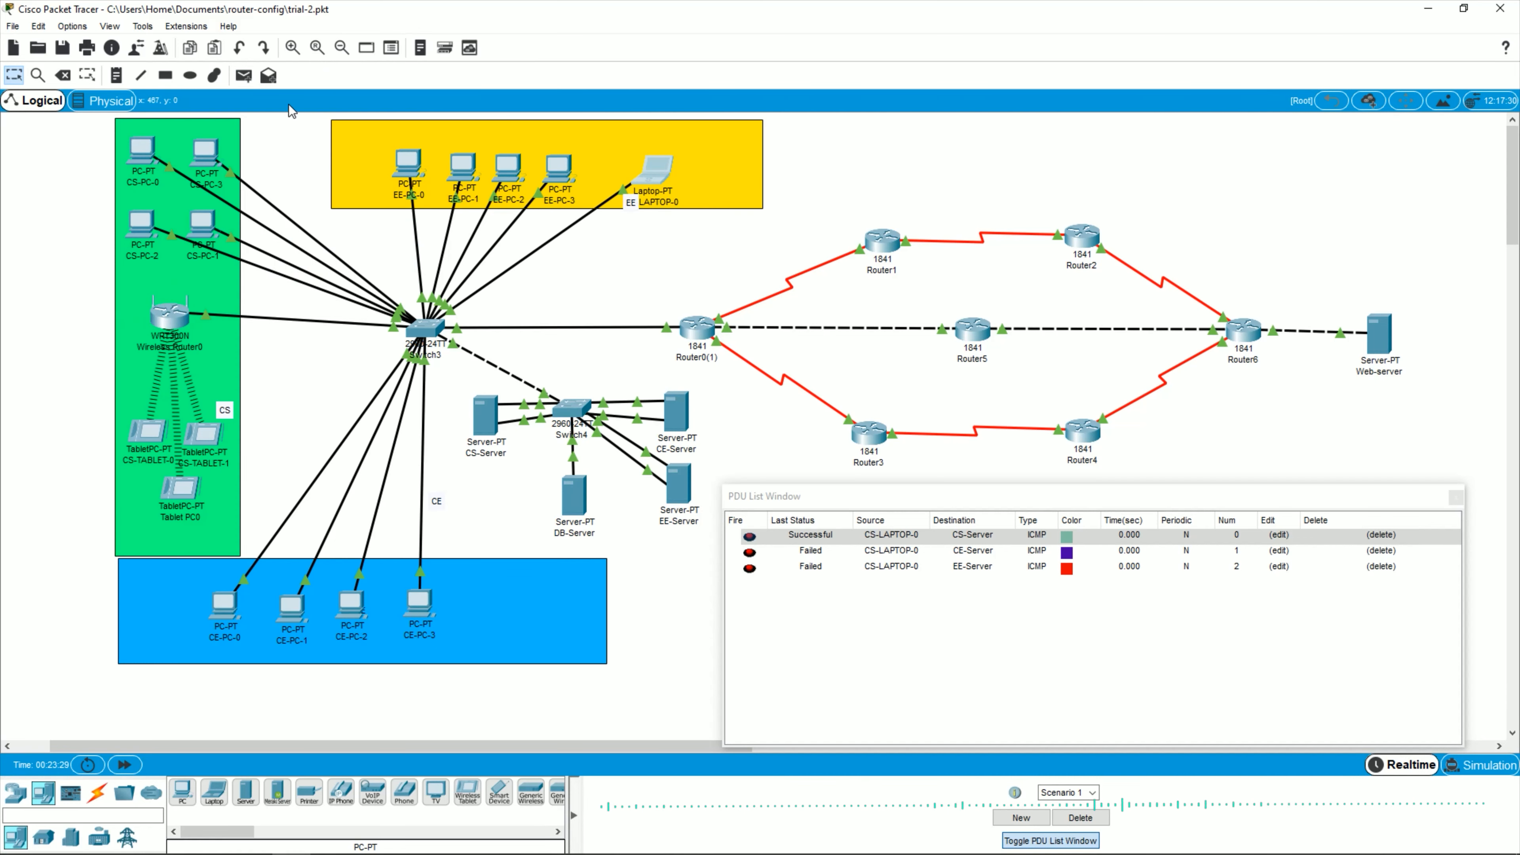
left_click(243, 75)
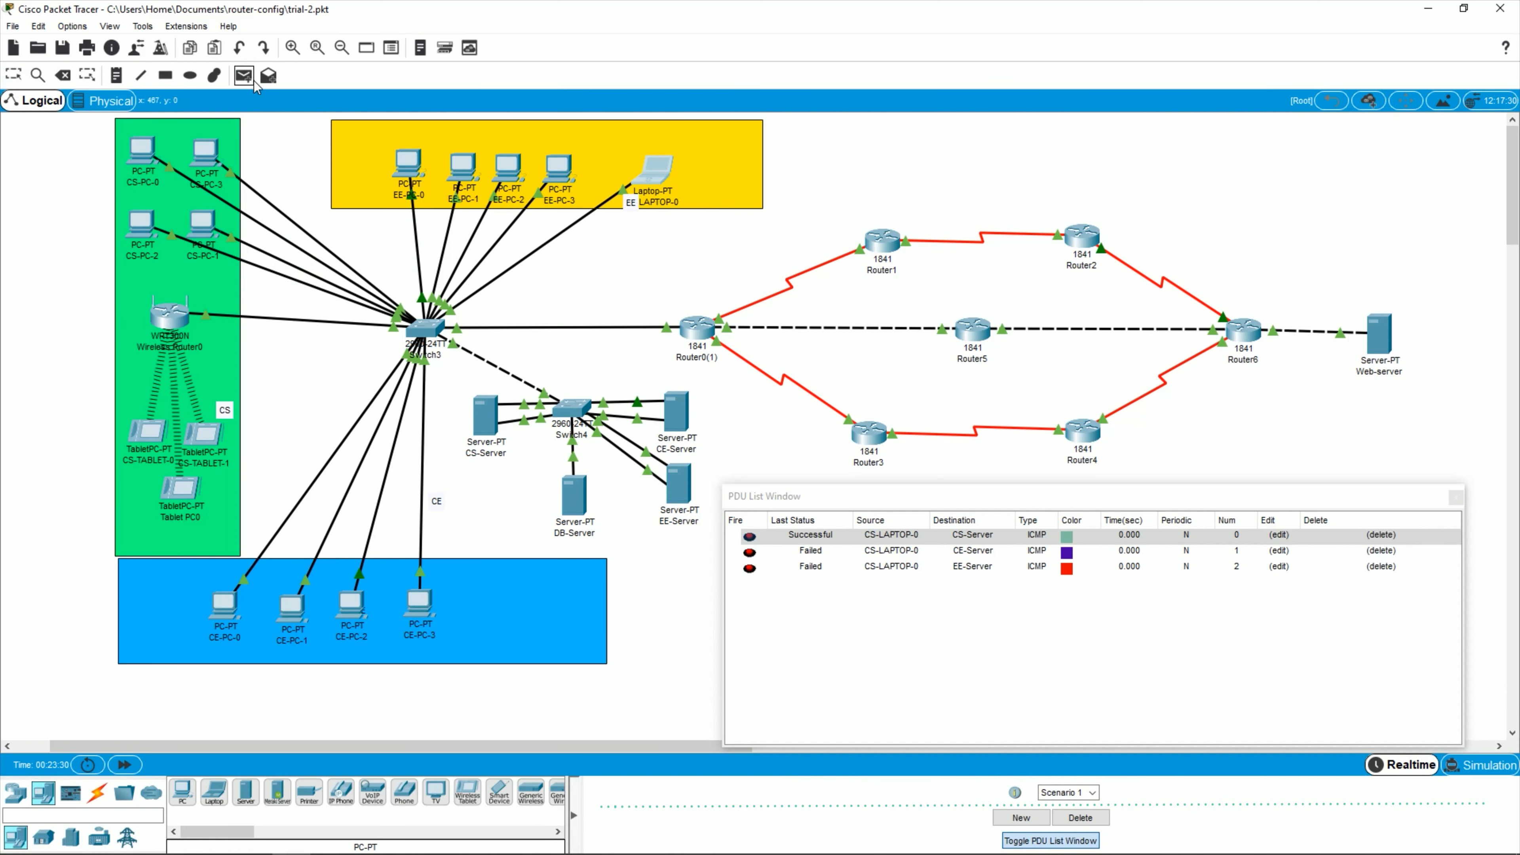
left_click(658, 174)
left_click(492, 417)
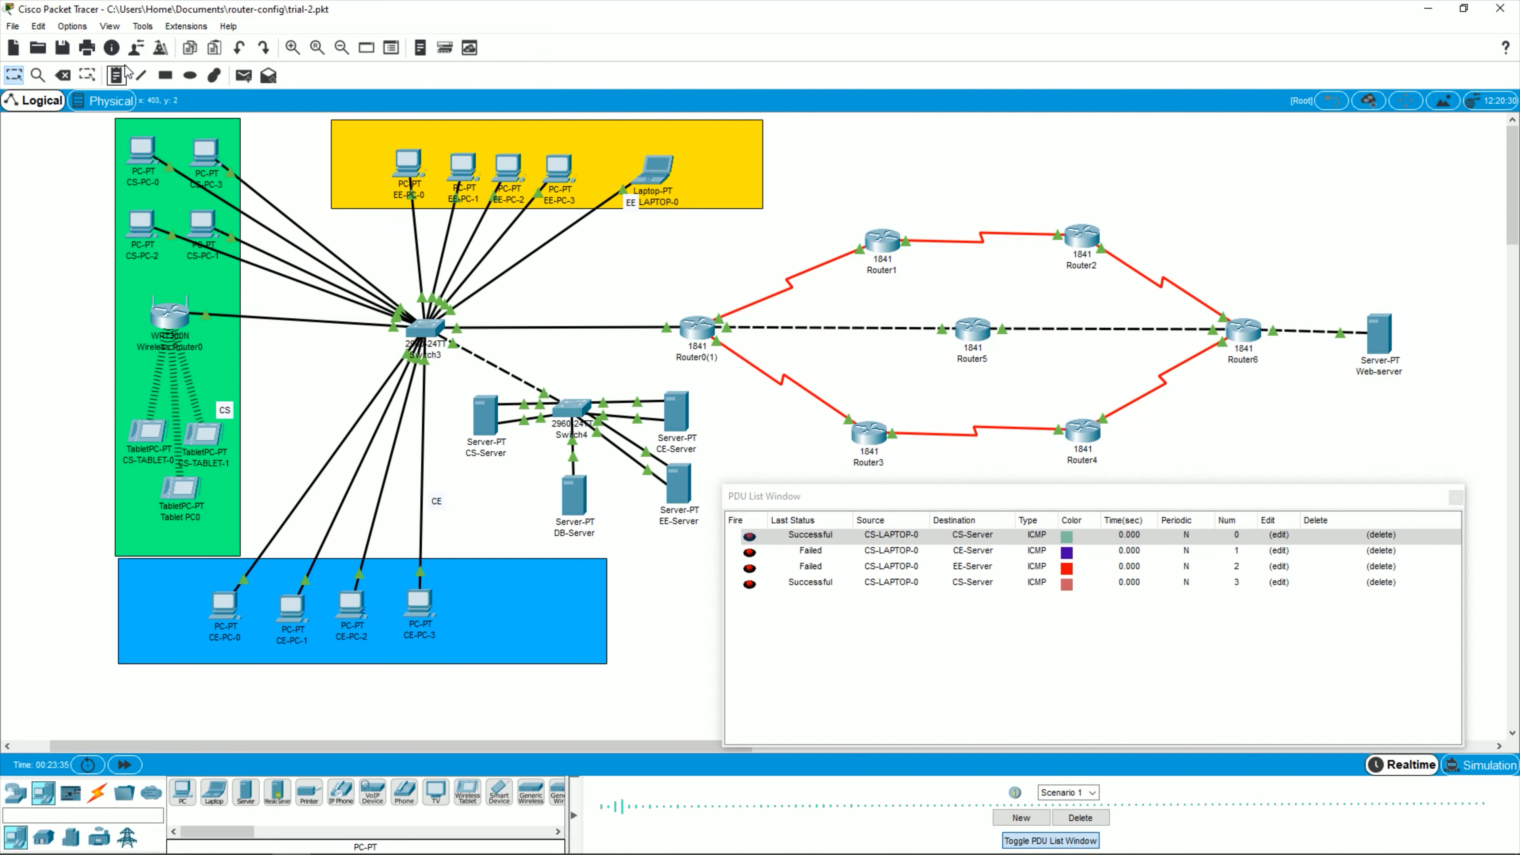
left_click(244, 75)
left_click(649, 173)
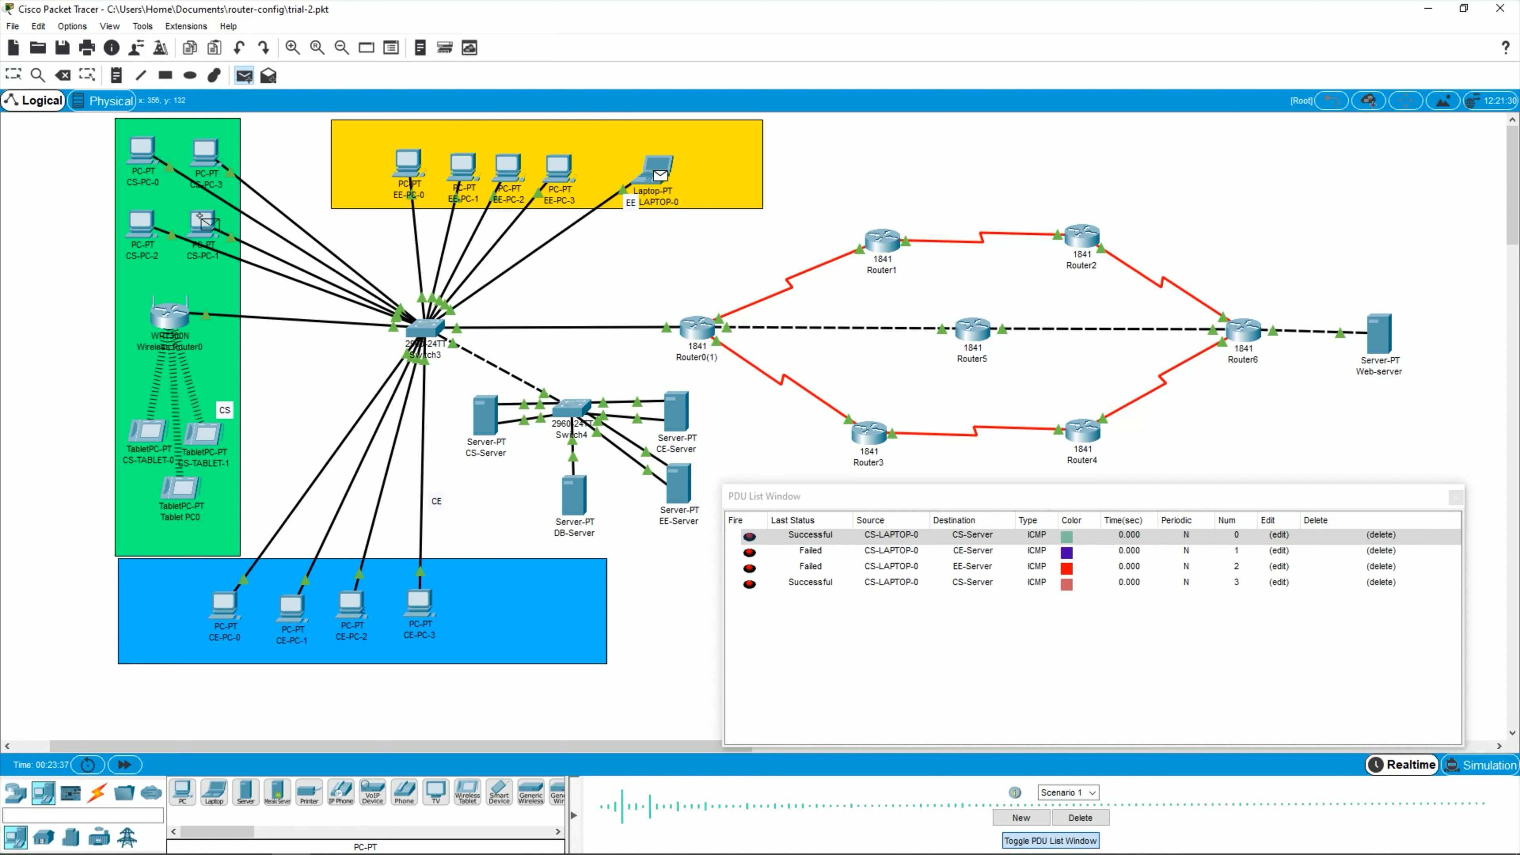
left_click(153, 236)
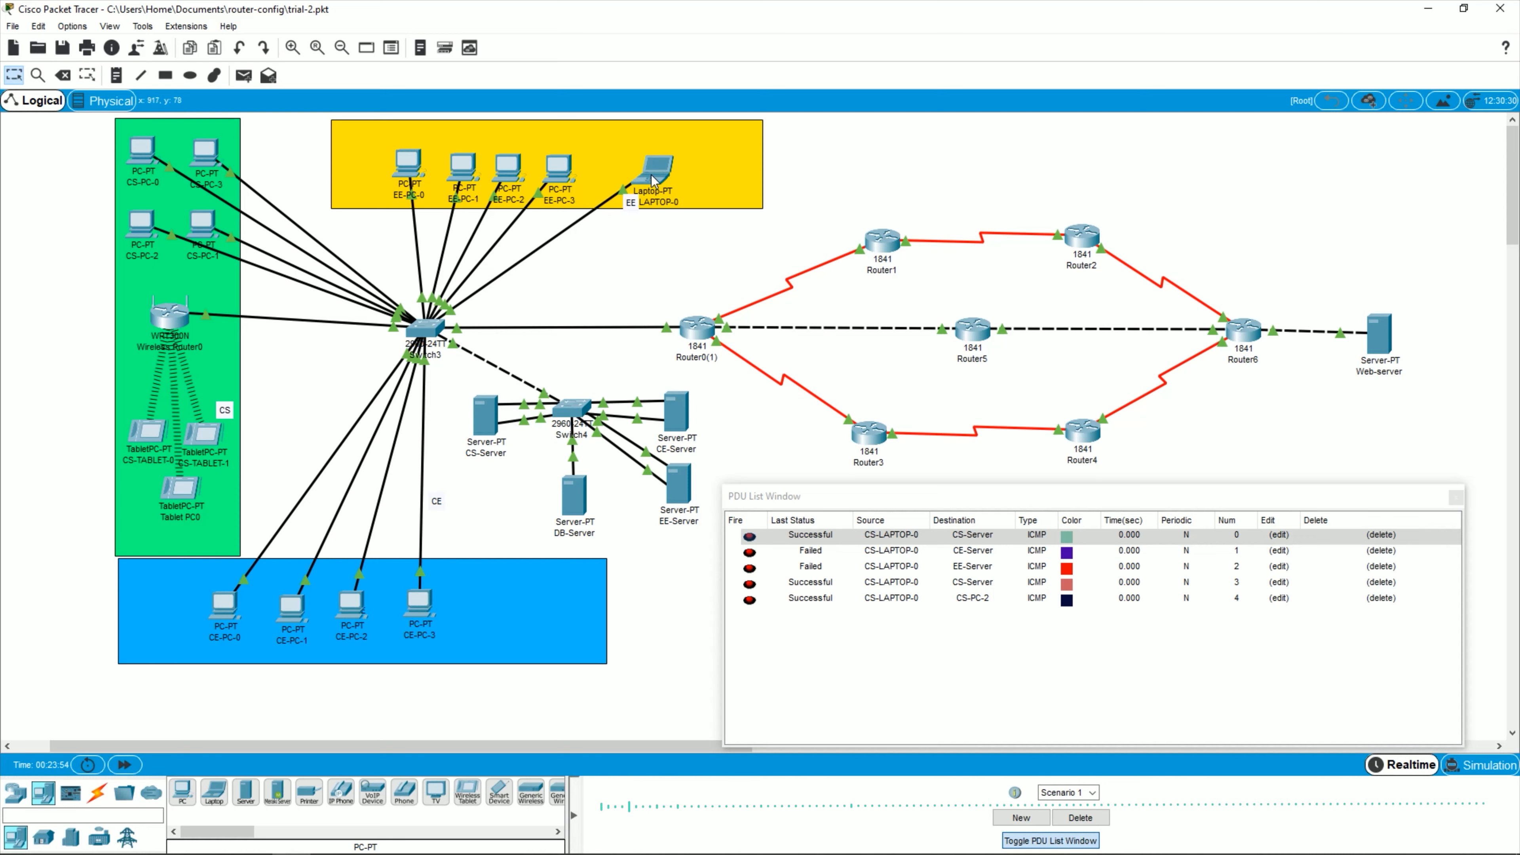
Step: Move CS-LAPTOP-0 next to EE-PC-3 and set its FastEthernet0 IPv4 configuration to DHCP
mouse_move(654, 179)
left_click_drag(676, 174, 635, 179)
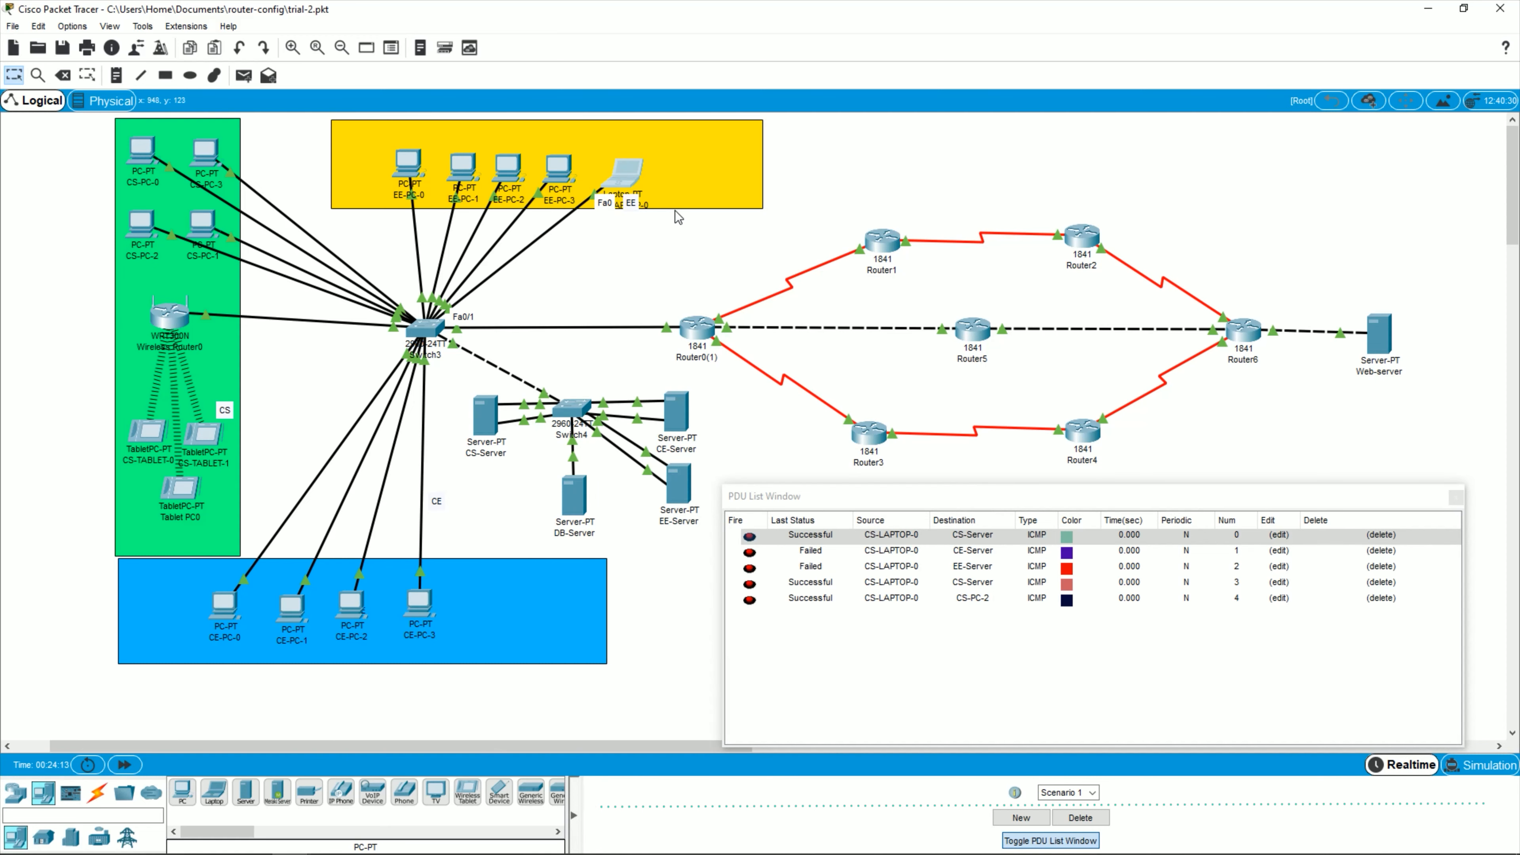
left_click(622, 176)
left_click(622, 226)
left_click(666, 228)
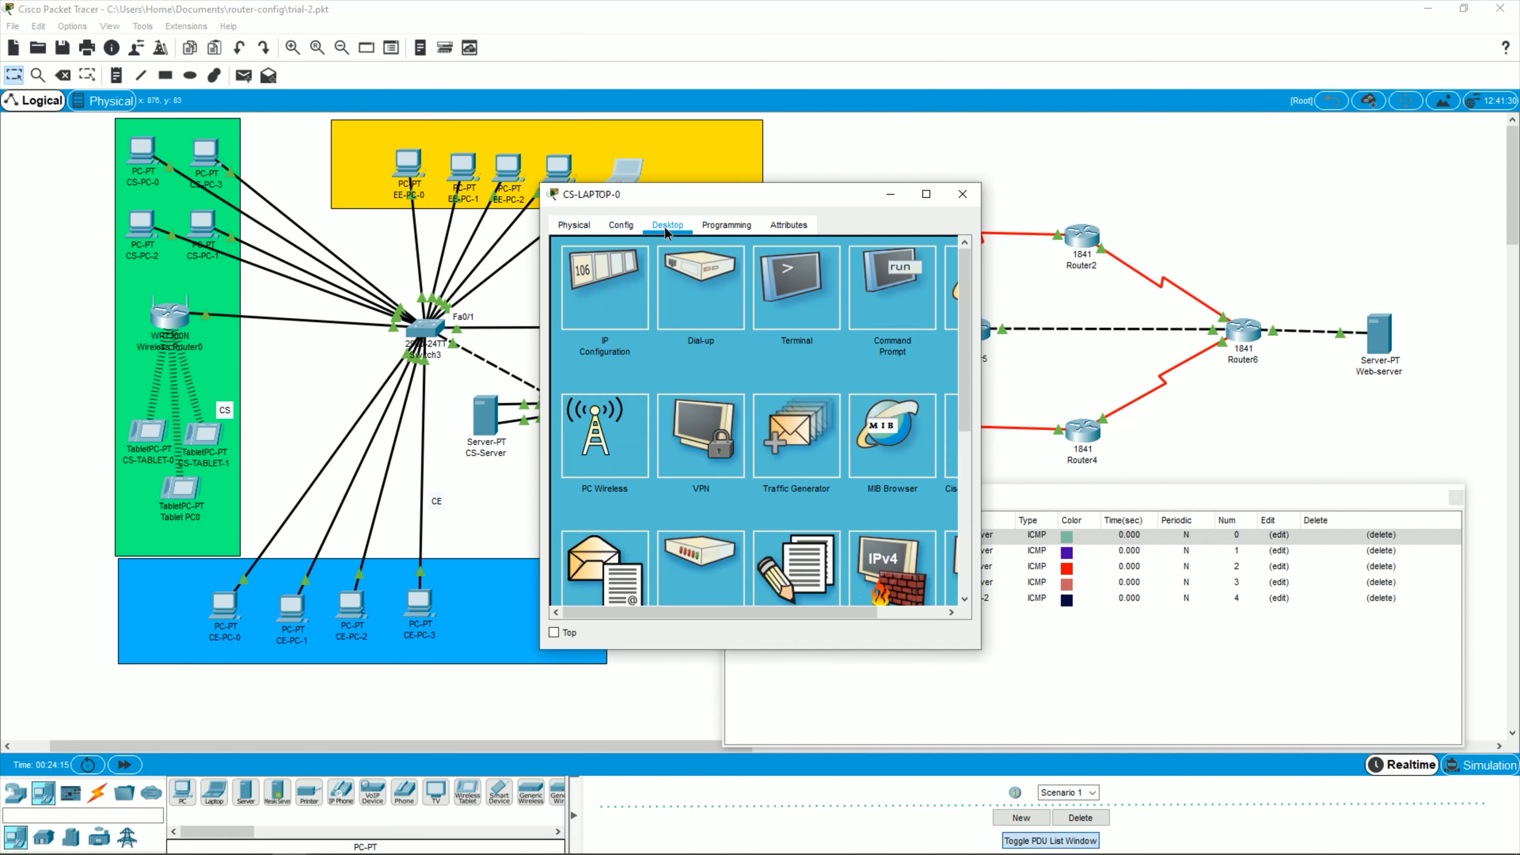
left_click(643, 246)
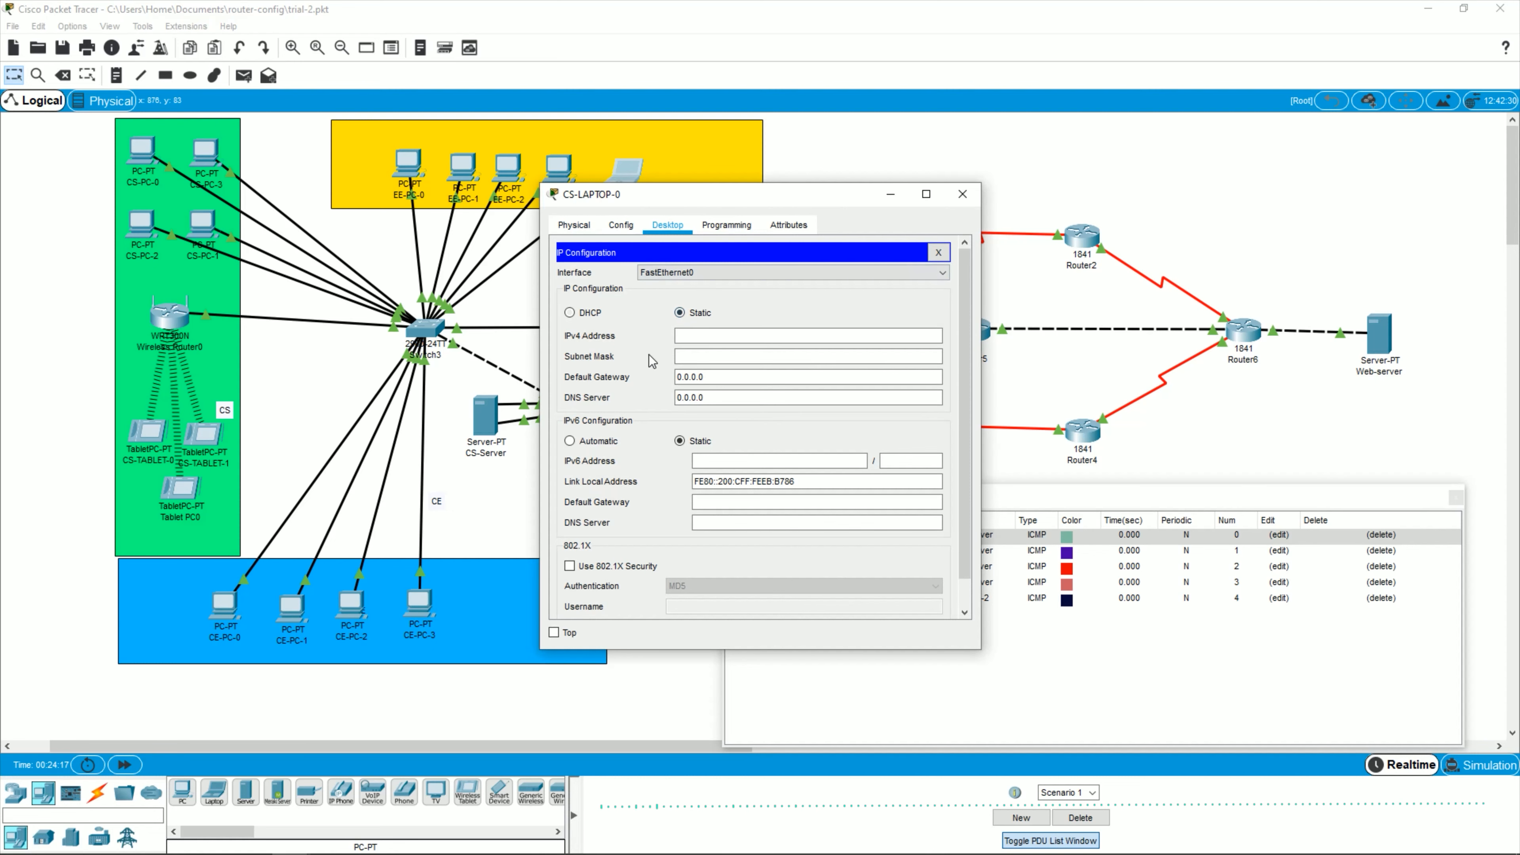
left_click(592, 314)
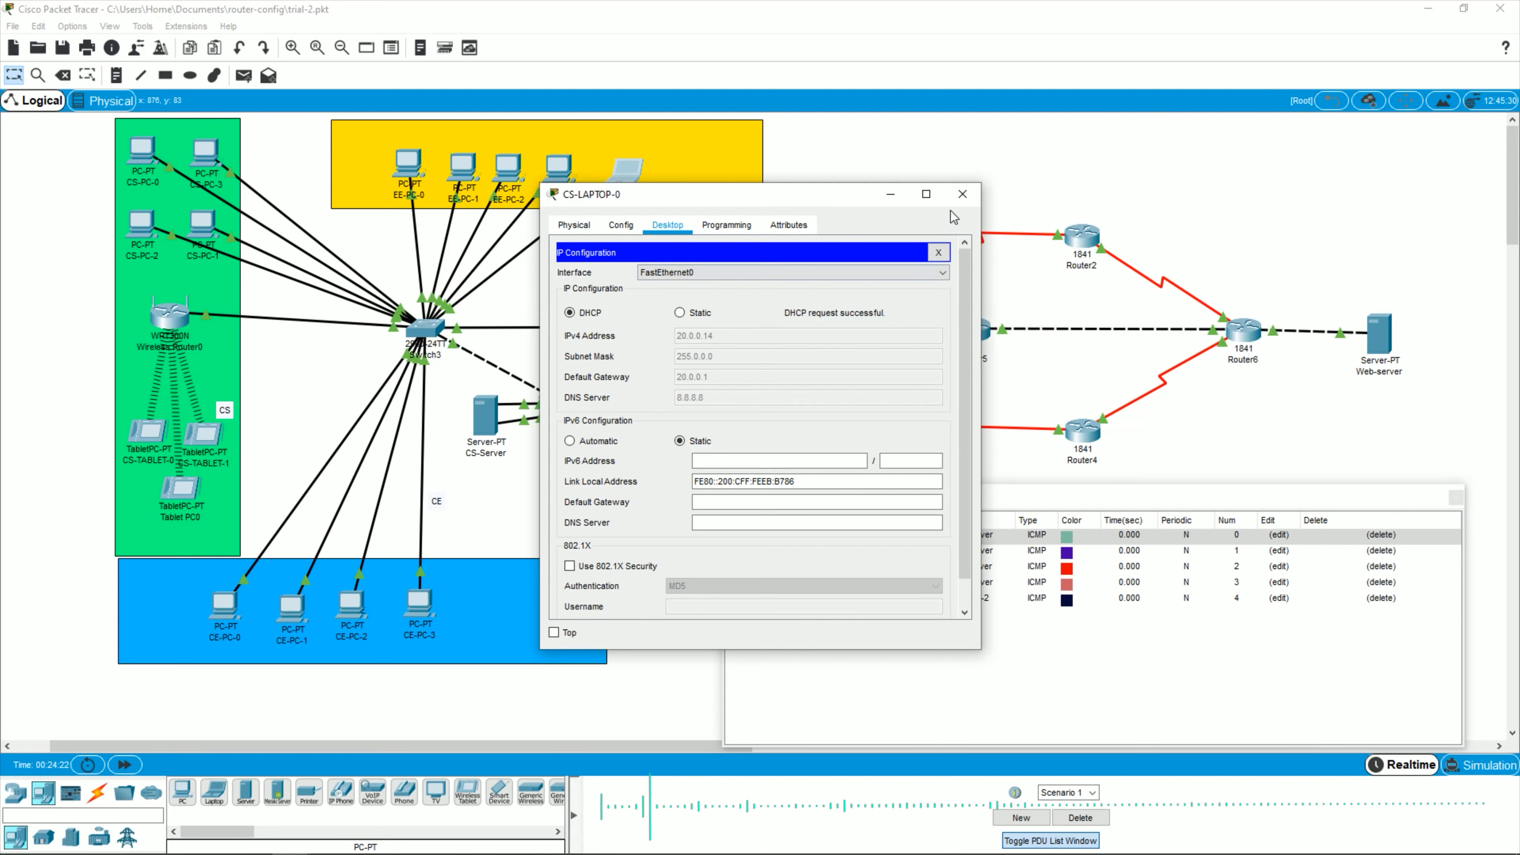
left_click(960, 195)
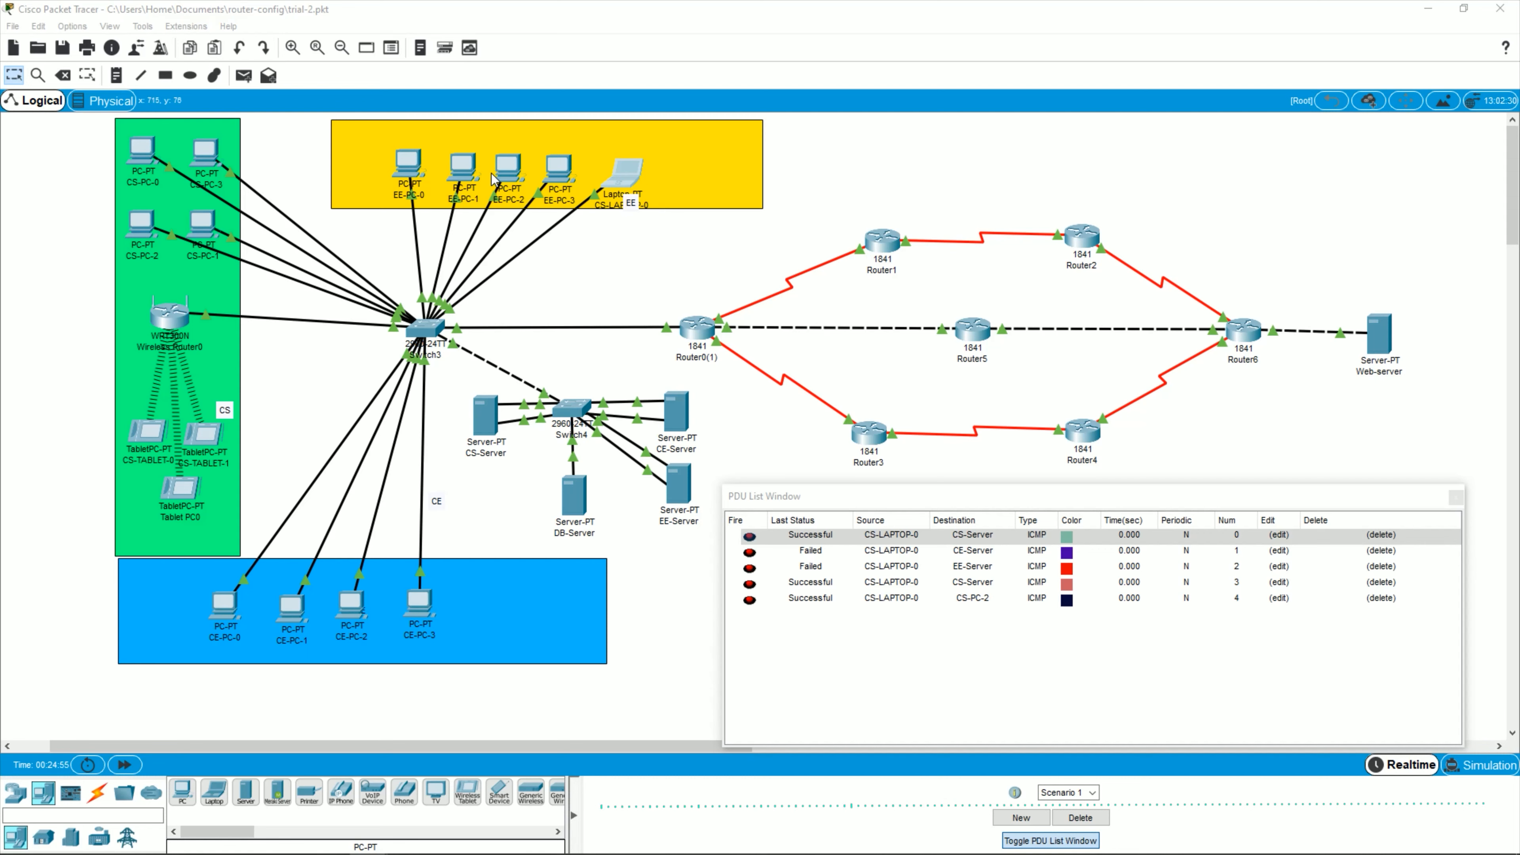
Step: Send simple PDUs from EE-PC-0 to EE-Server and to DB-Server
left_click(243, 75)
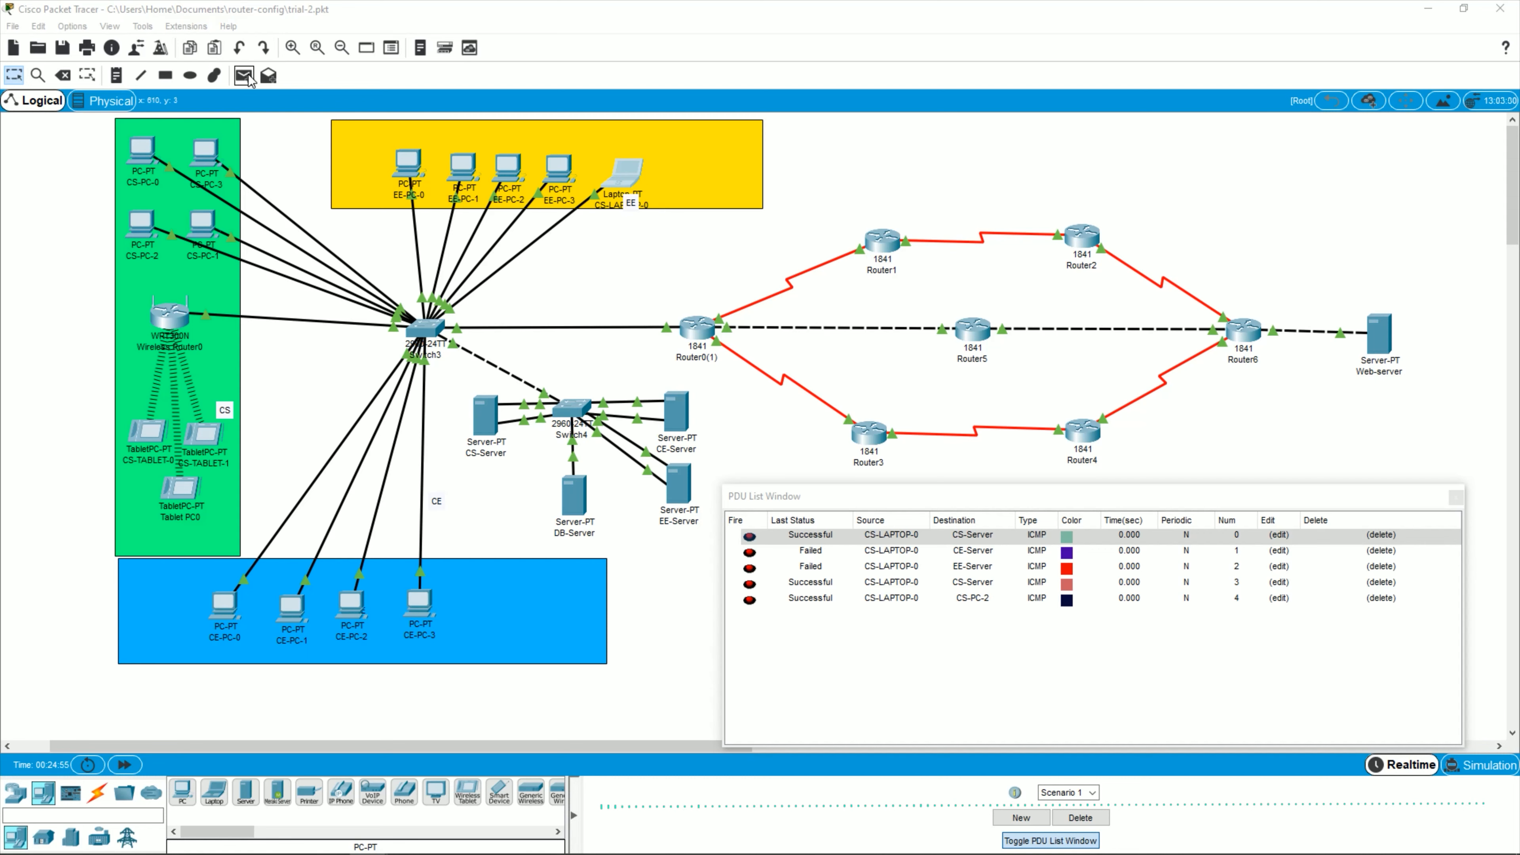
left_click(407, 165)
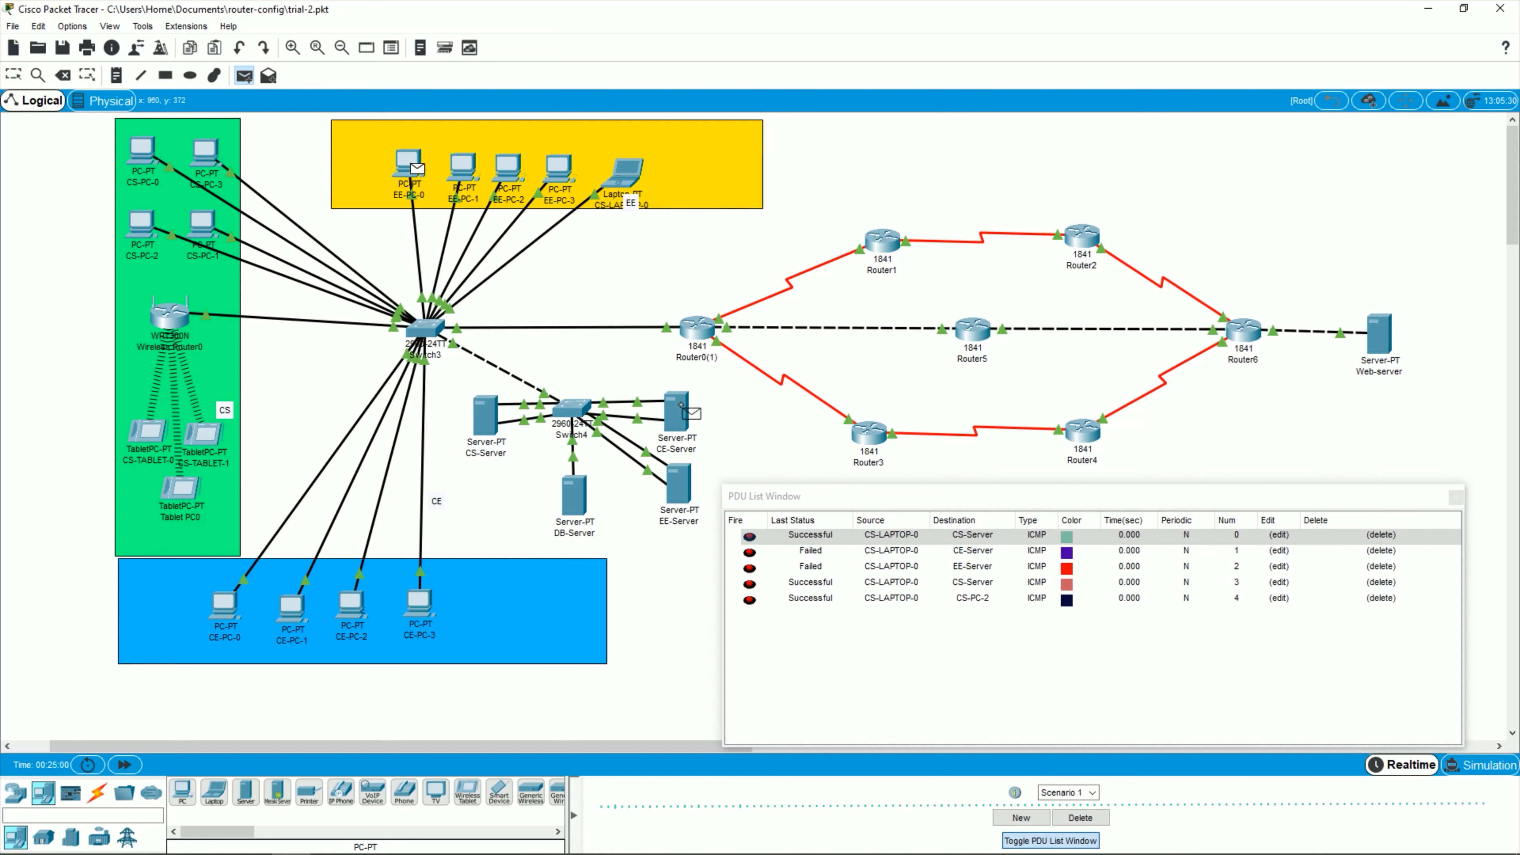
left_click(679, 492)
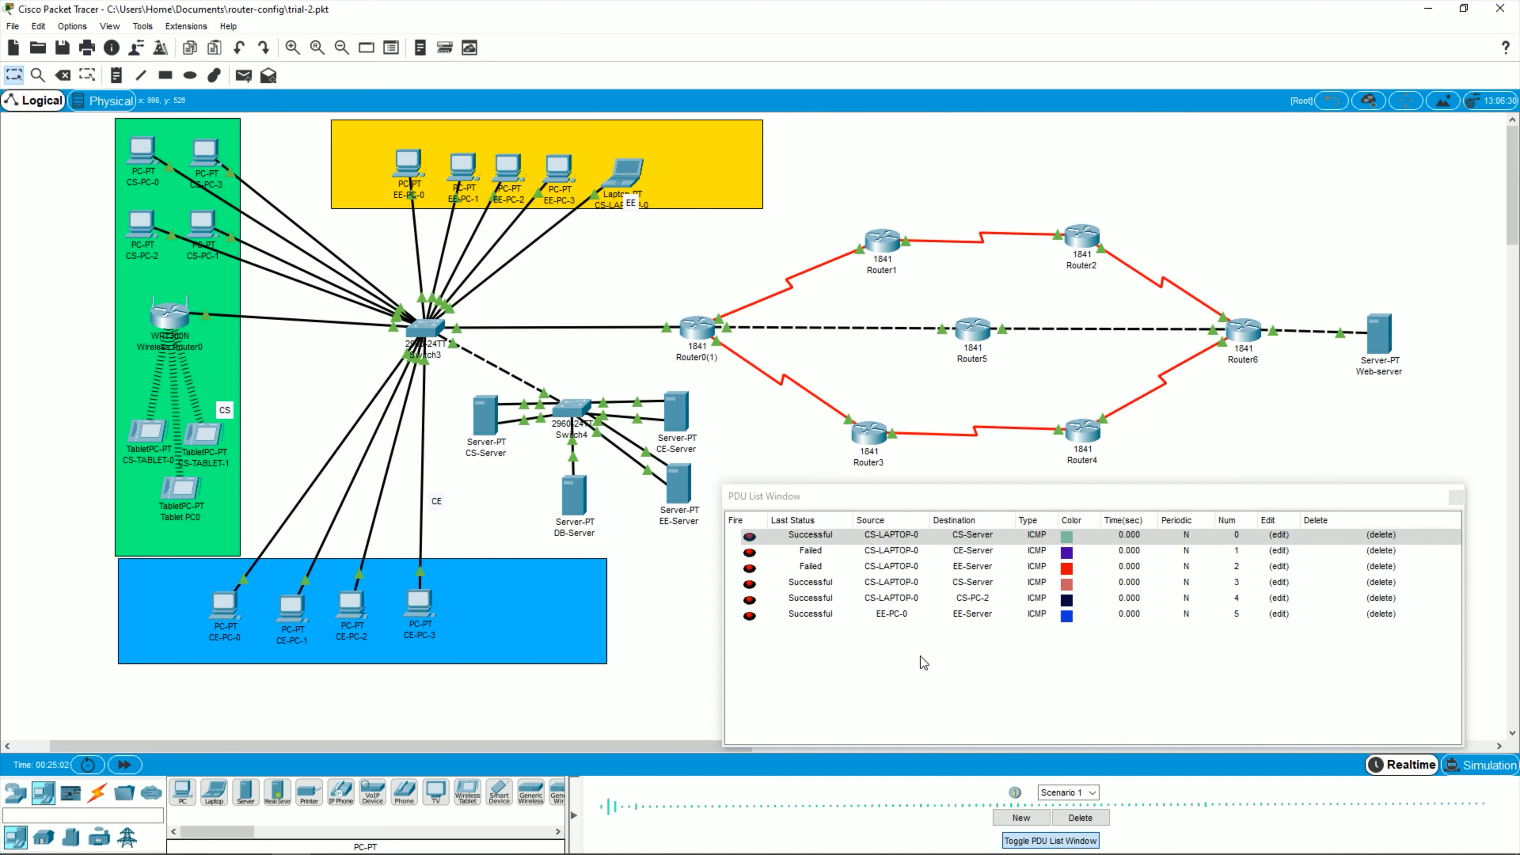
left_click(243, 75)
left_click(408, 165)
left_click(575, 506)
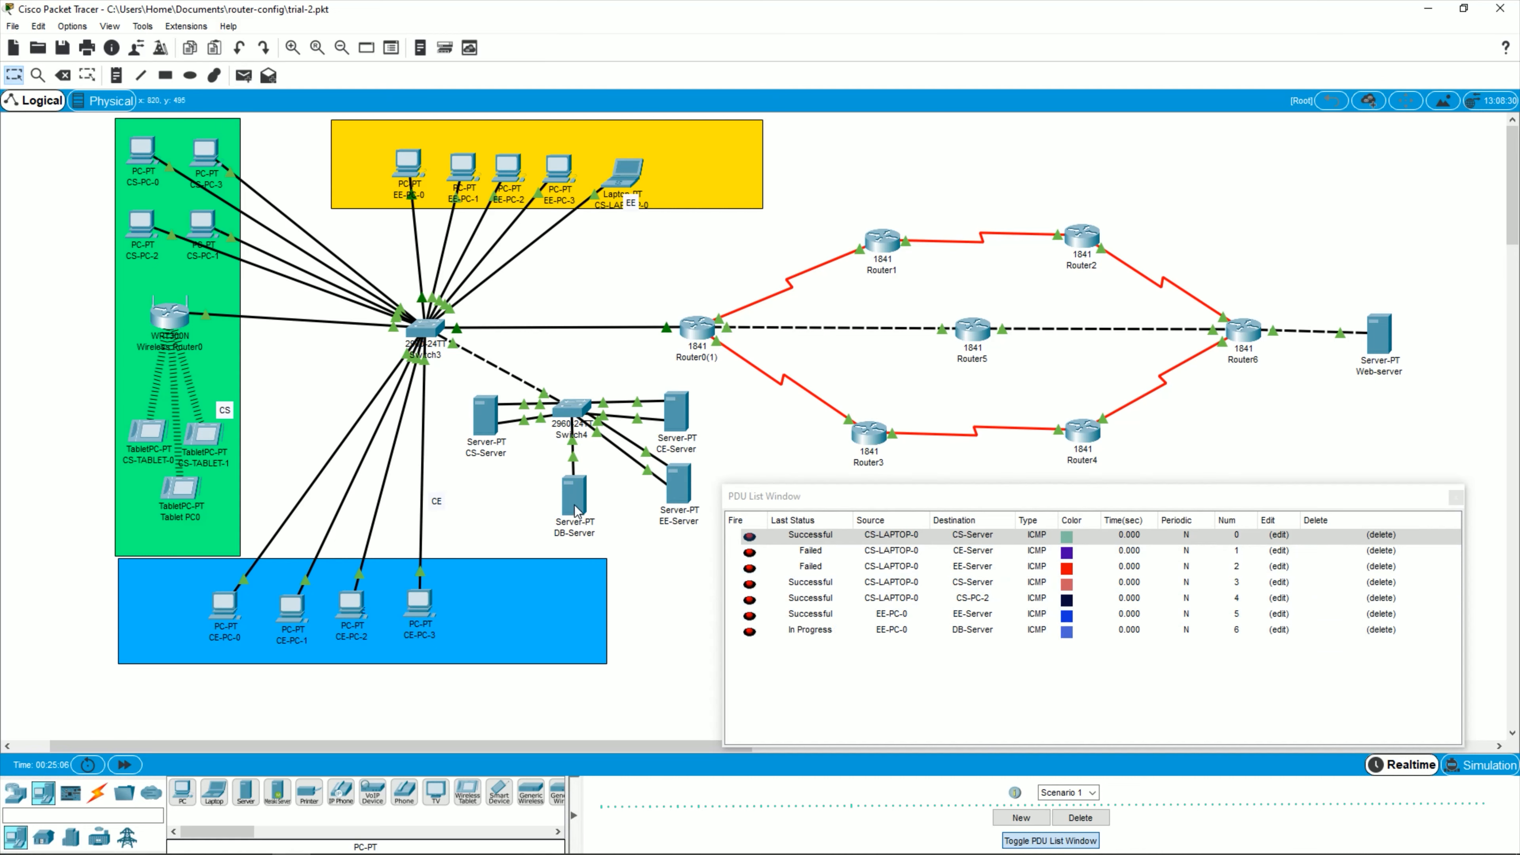
Step: Test EE-PC-0 with simple PDUs to CE-Server and to Web-server
left_click(245, 77)
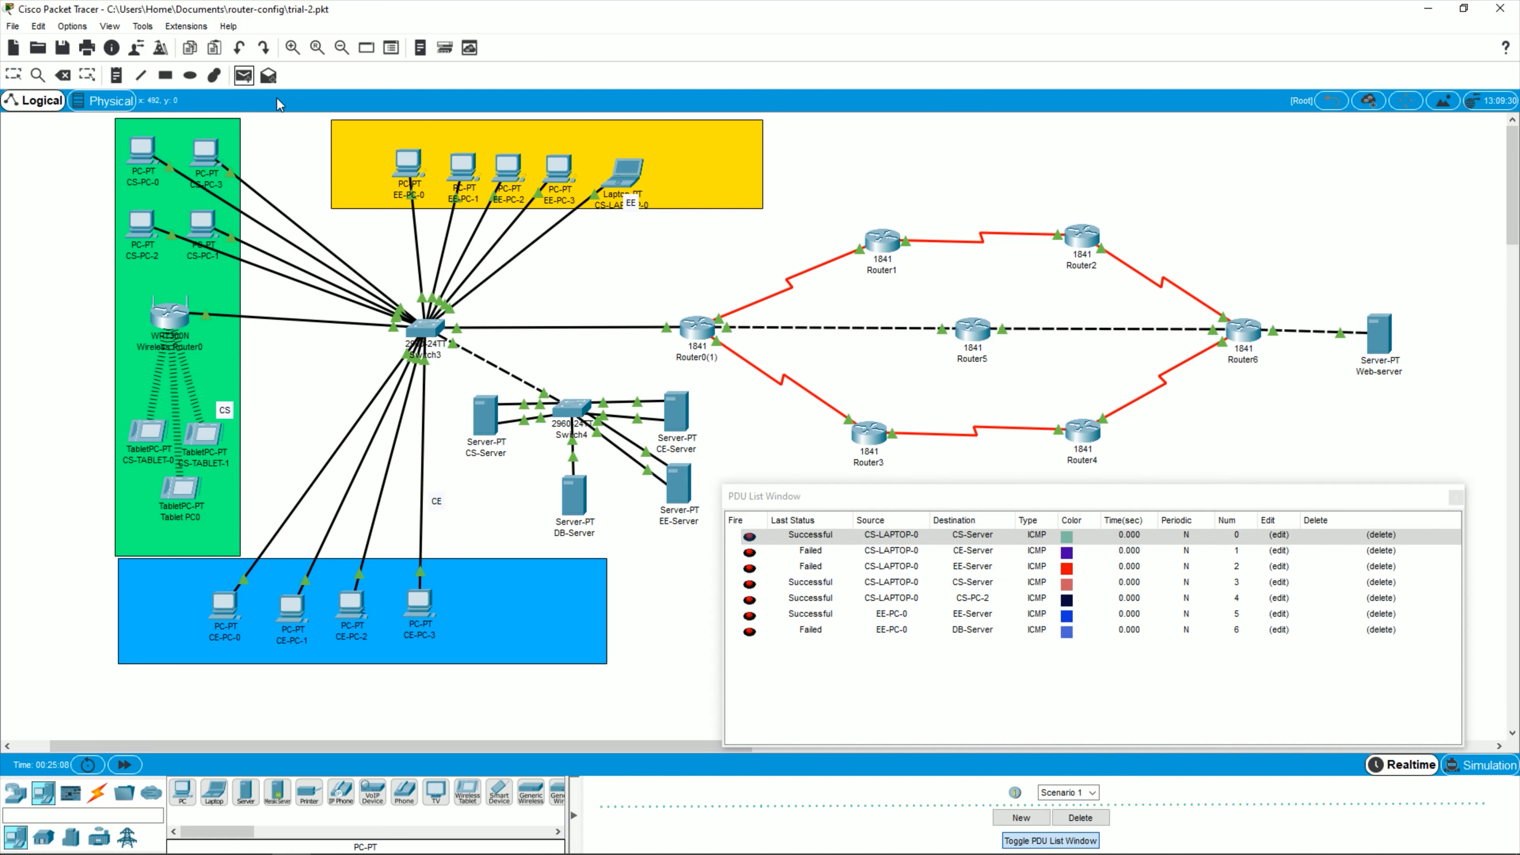
left_click(417, 168)
left_click(669, 412)
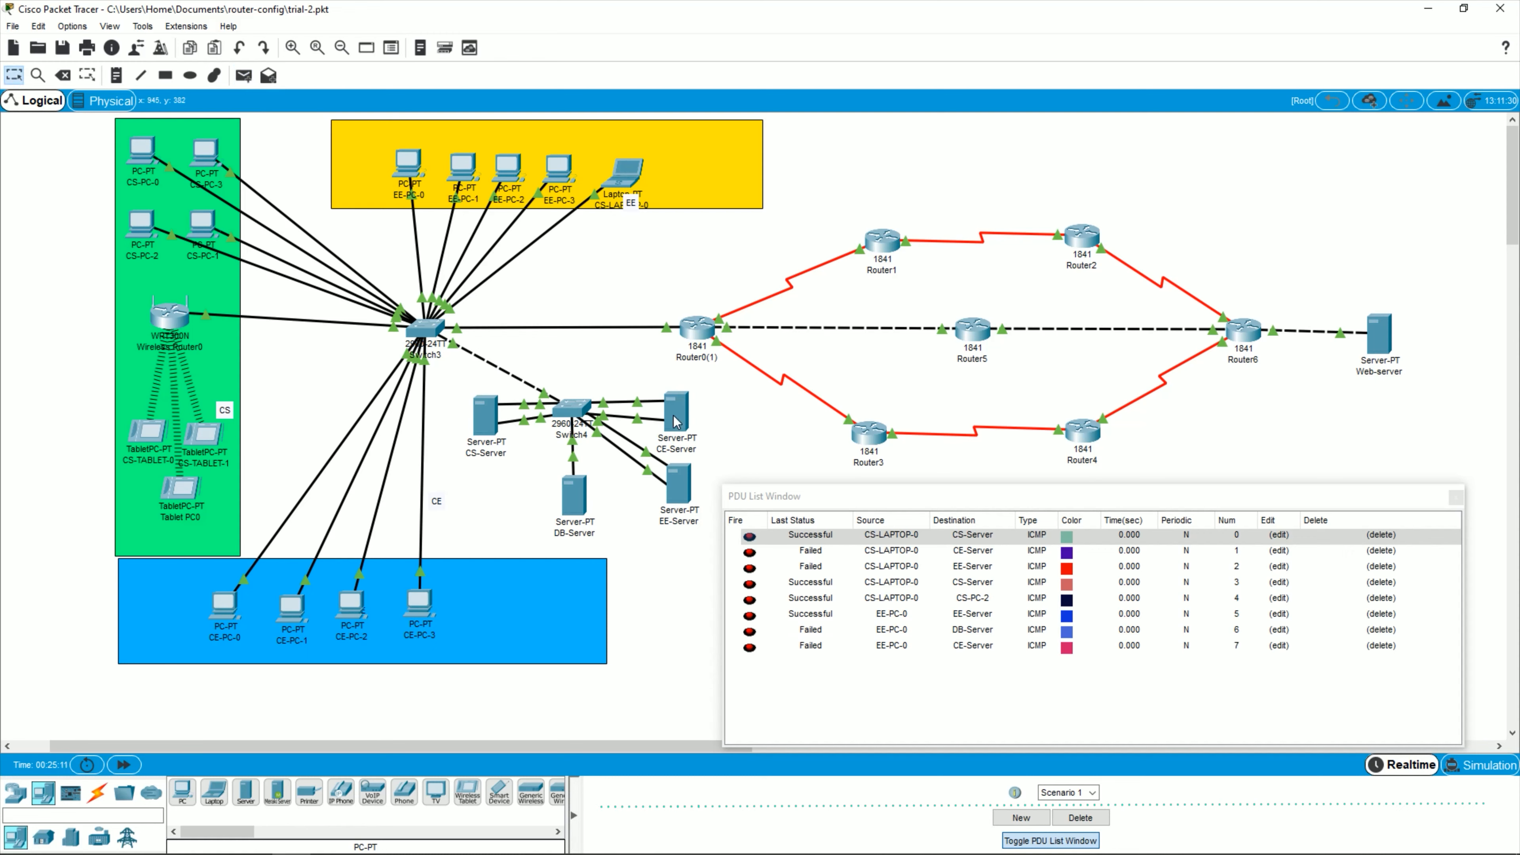
left_click(413, 165)
left_click(1373, 335)
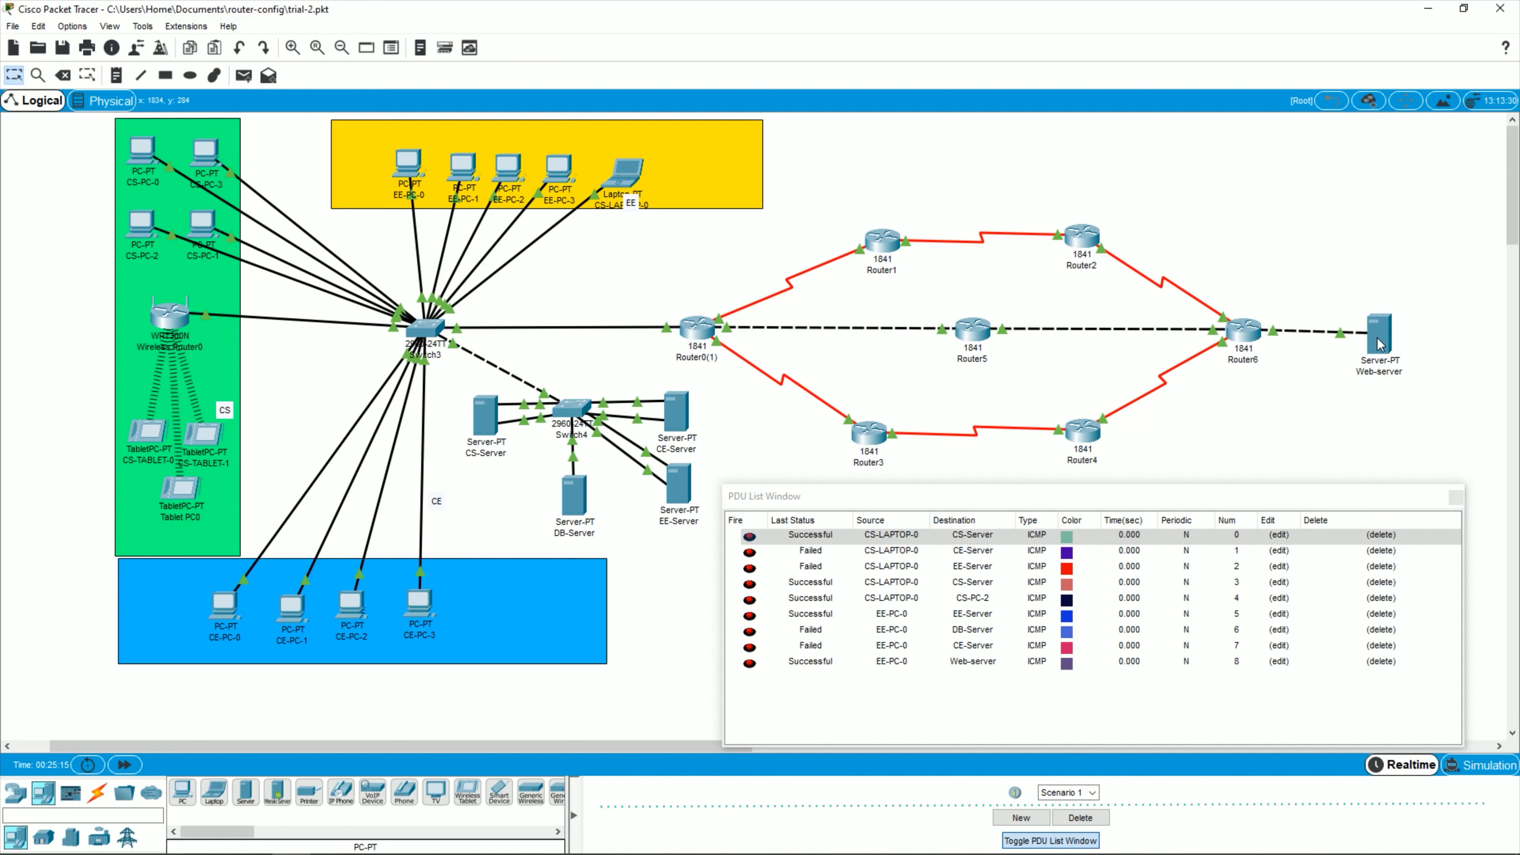
Step: Send a simple PDU from CS-LAPTOP-0 to Web-server to test the laptop's access across the routers
left_click(243, 76)
left_click(622, 174)
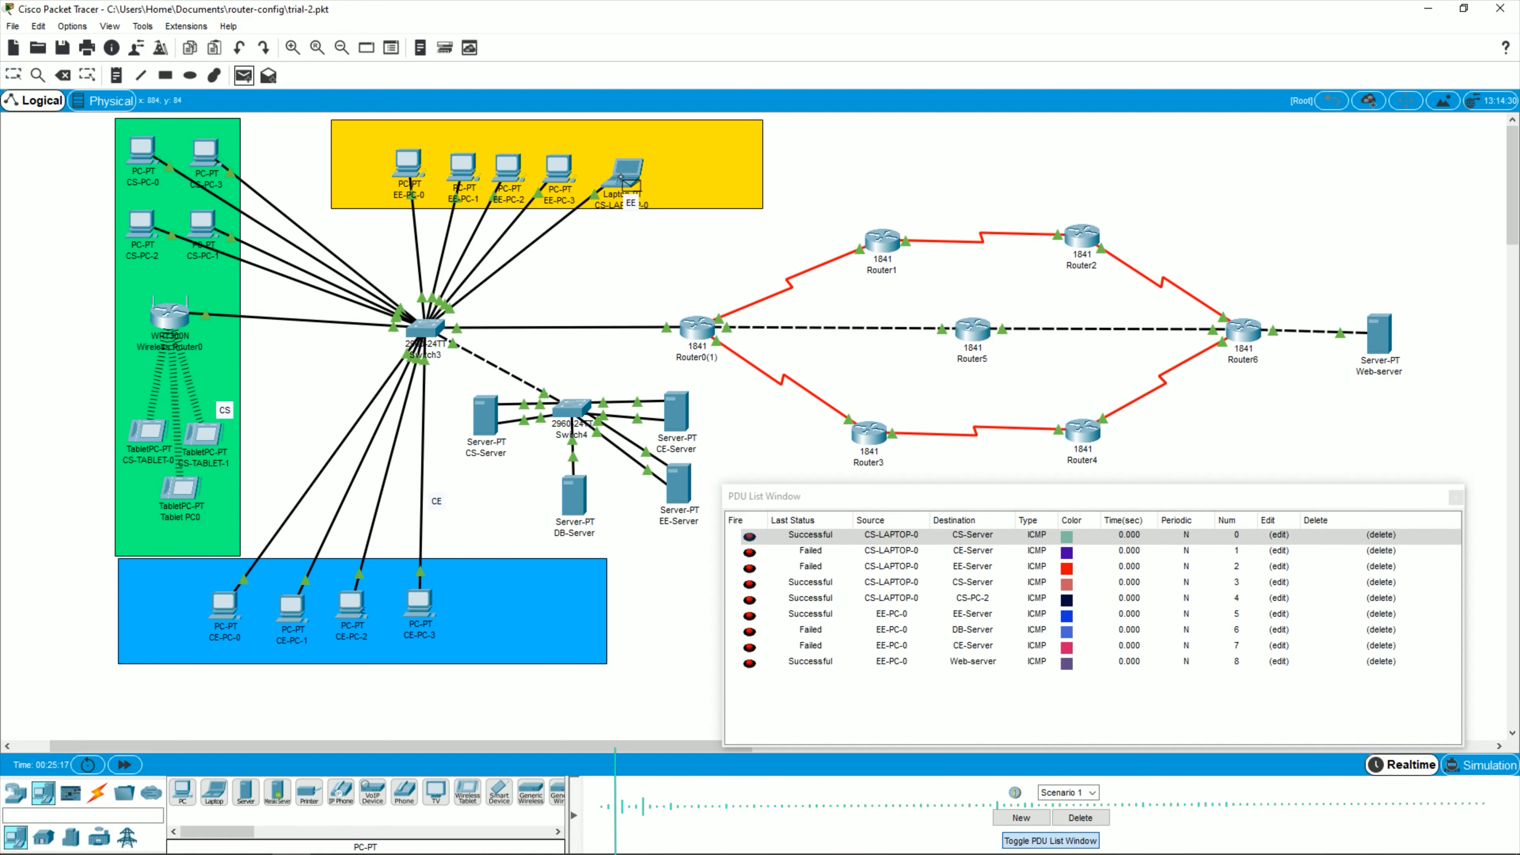
left_click(1387, 346)
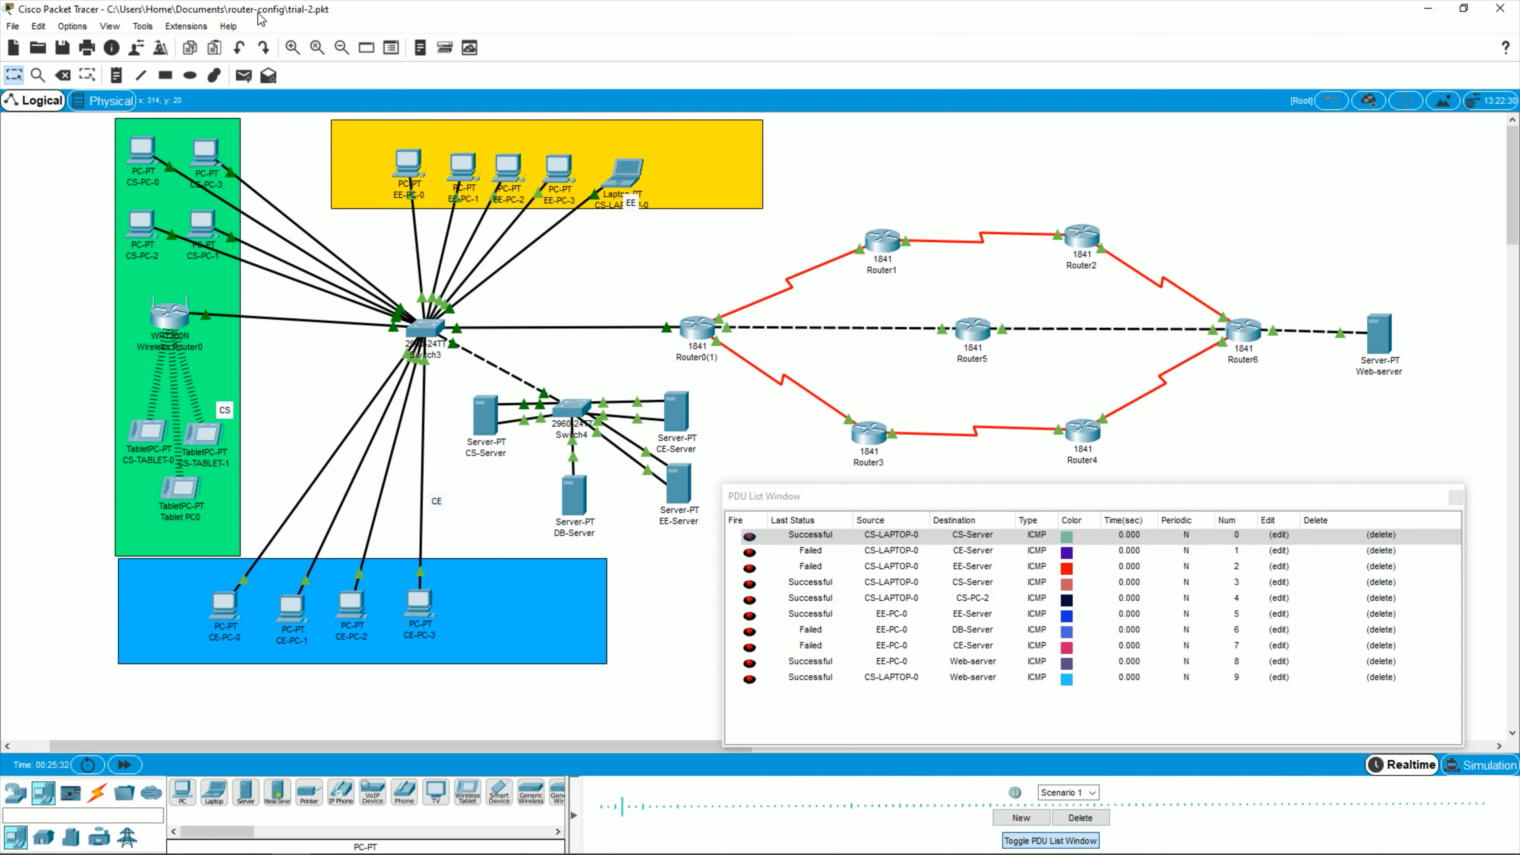
Step: Repeat the simple PDU tests from EE-PC-0 to DB-Server and to Web-server
left_click(243, 75)
left_click(405, 167)
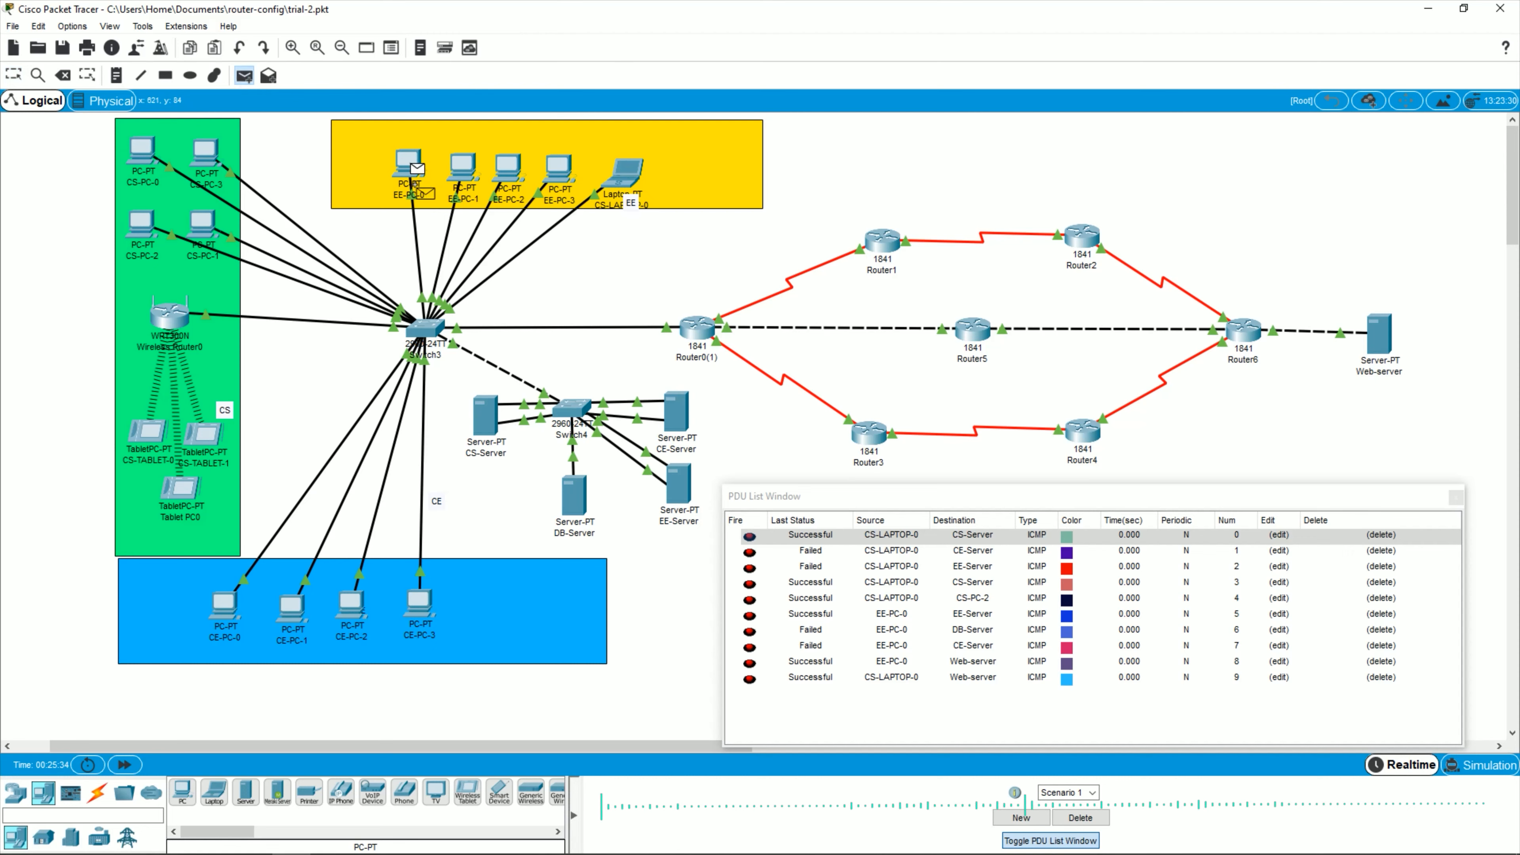
left_click(576, 506)
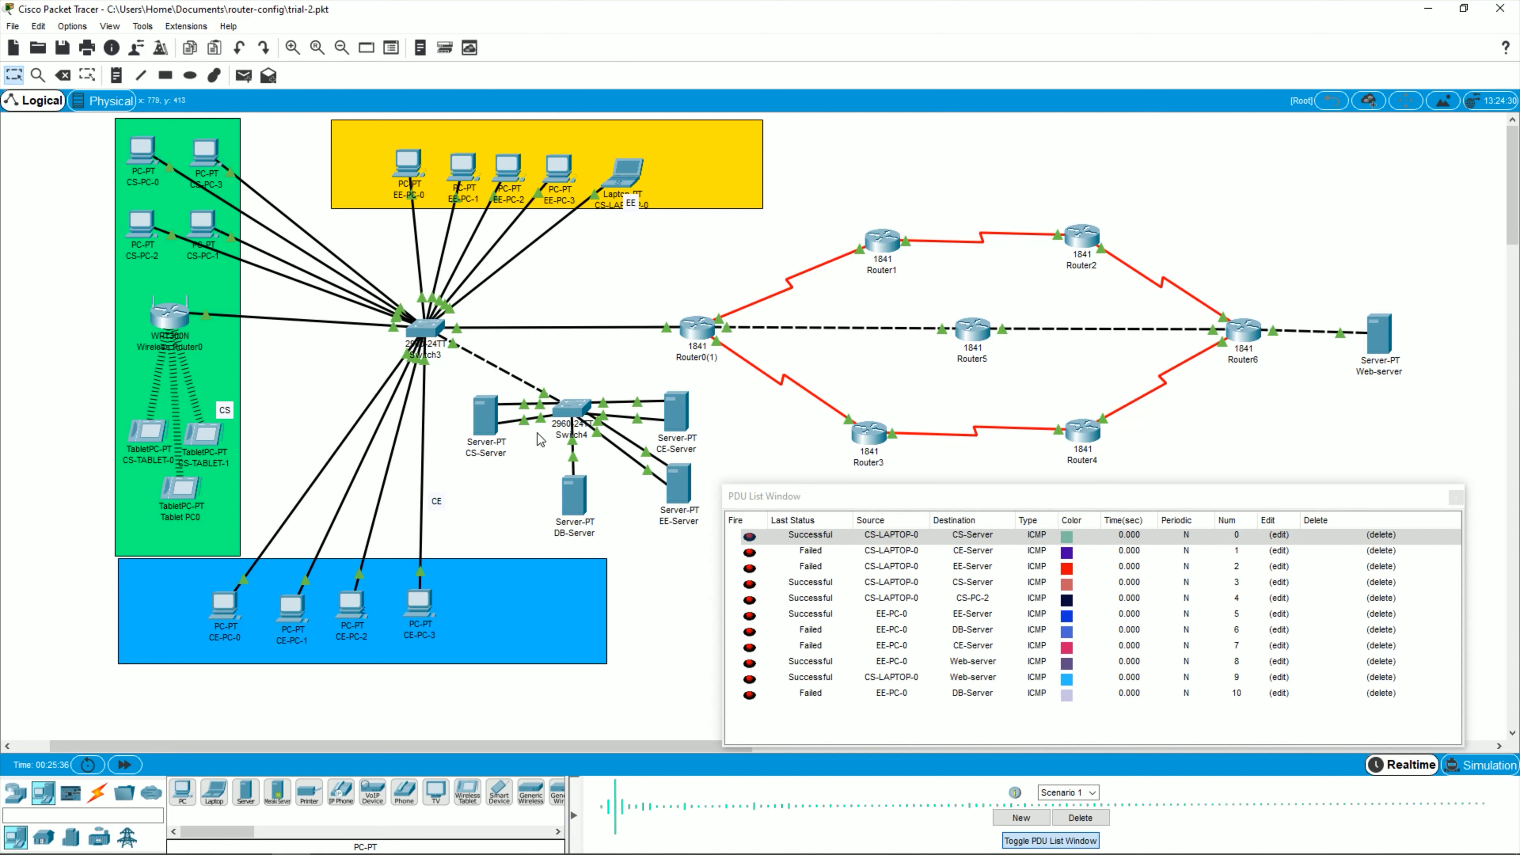
left_click(243, 76)
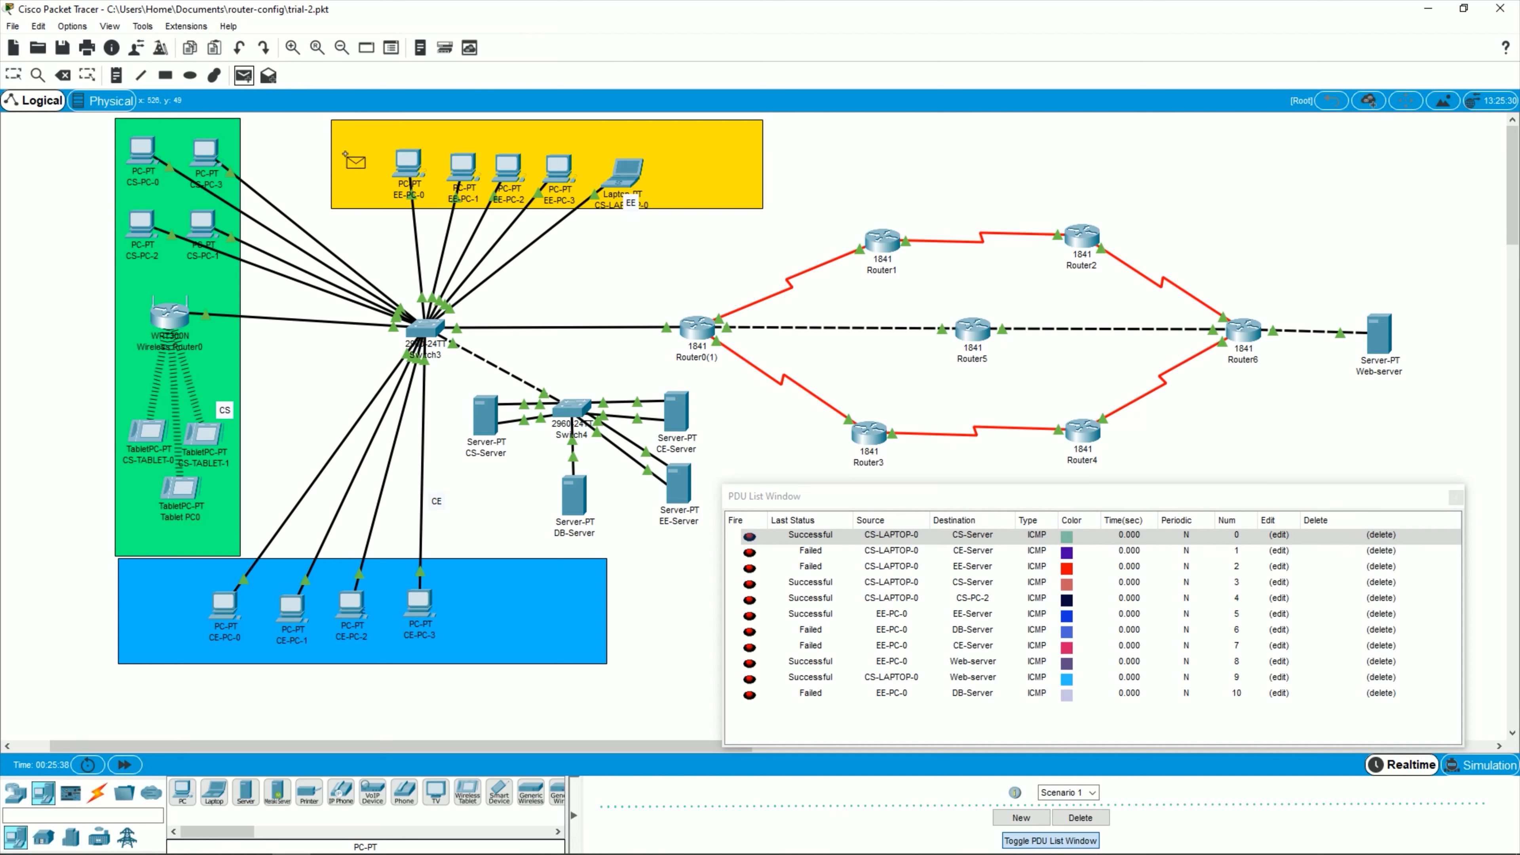
left_click(409, 169)
left_click(1382, 339)
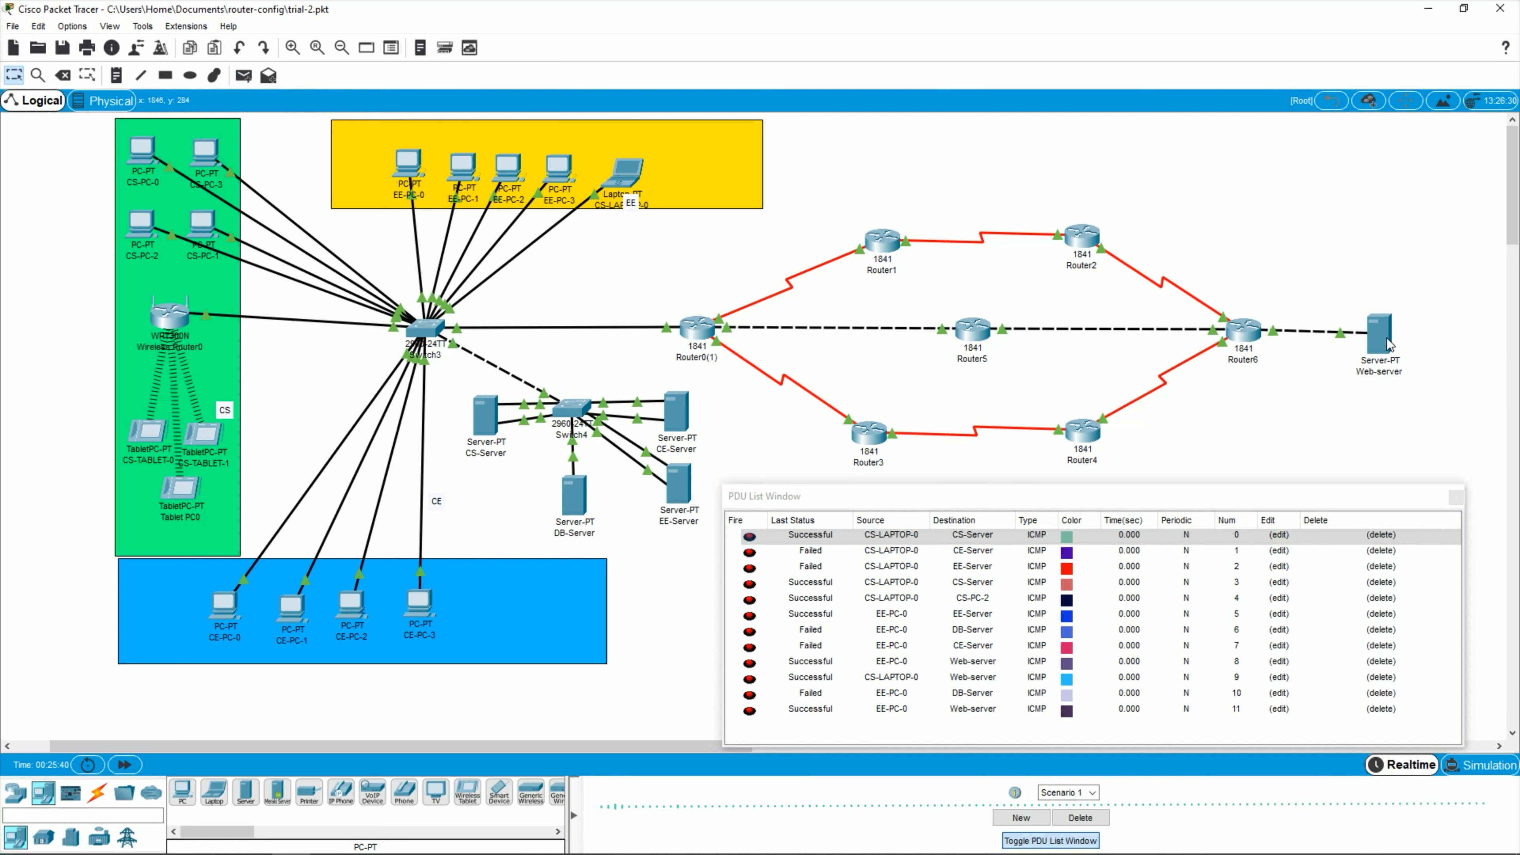
Step: Delete every test PDU from the last EE-PC-0 entry back to the first CS-LAPTOP-0 entry, and shift the PDU list window slightly
mouse_move(1381, 345)
left_click(1380, 708)
left_click(1377, 694)
left_click(1379, 679)
left_click(1381, 662)
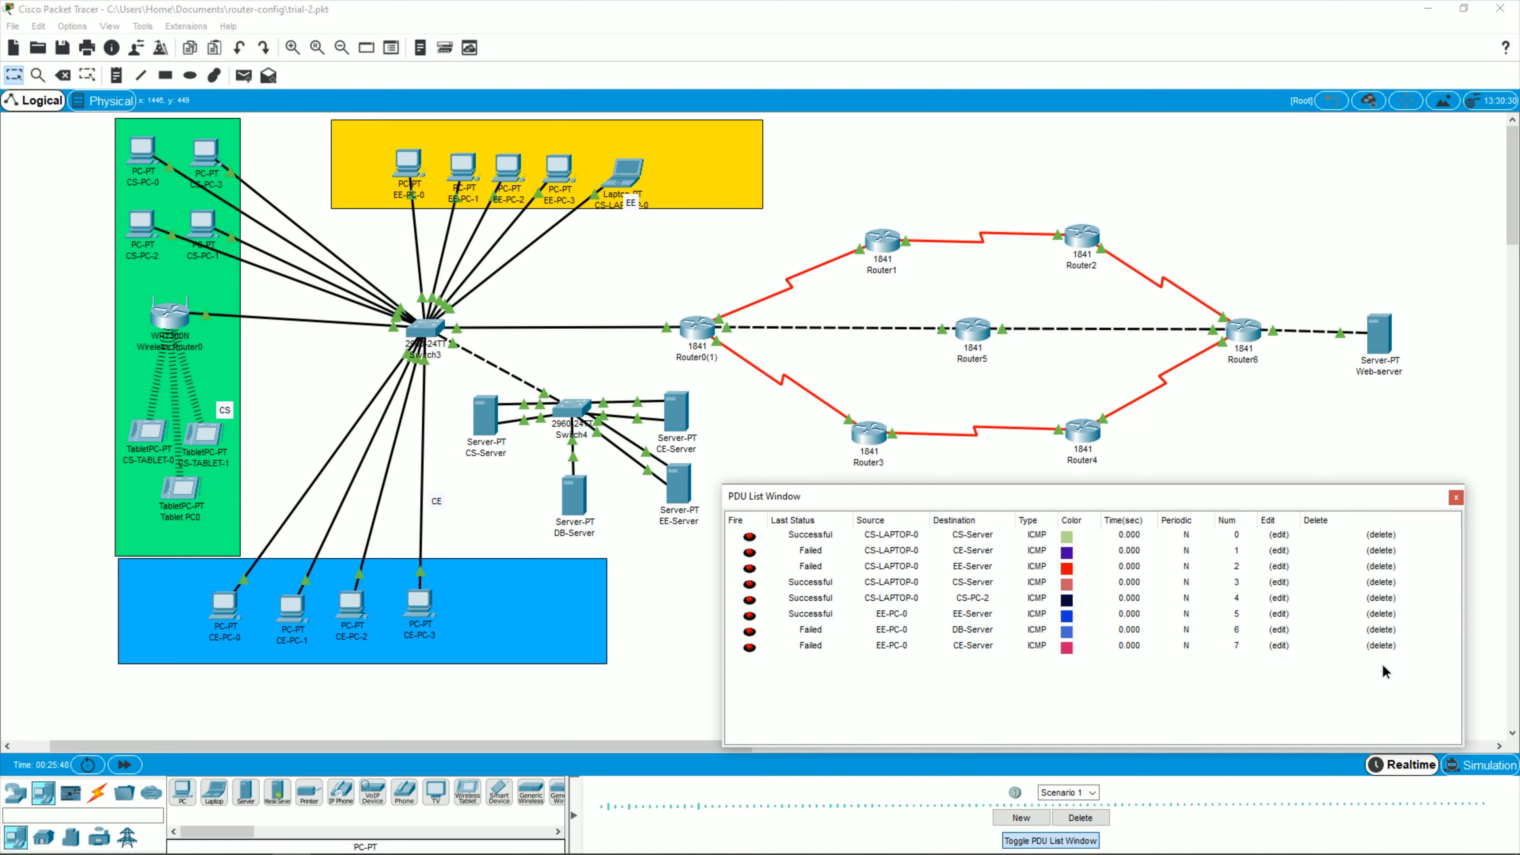
left_click(1381, 645)
left_click(1381, 629)
left_click(1381, 614)
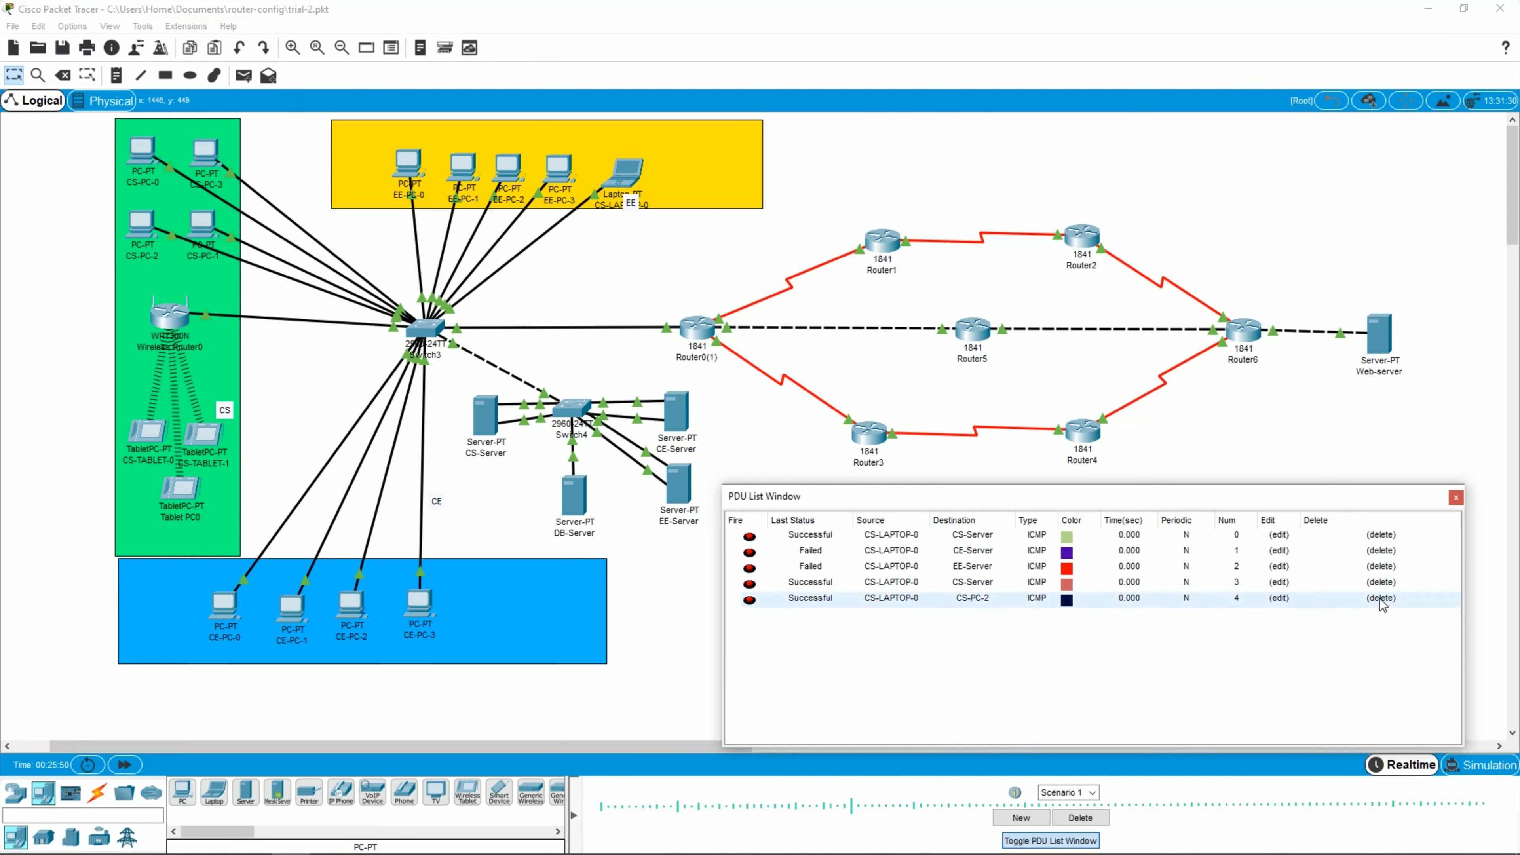
left_click(1381, 598)
left_click(1381, 582)
left_click(1381, 566)
left_click(1381, 550)
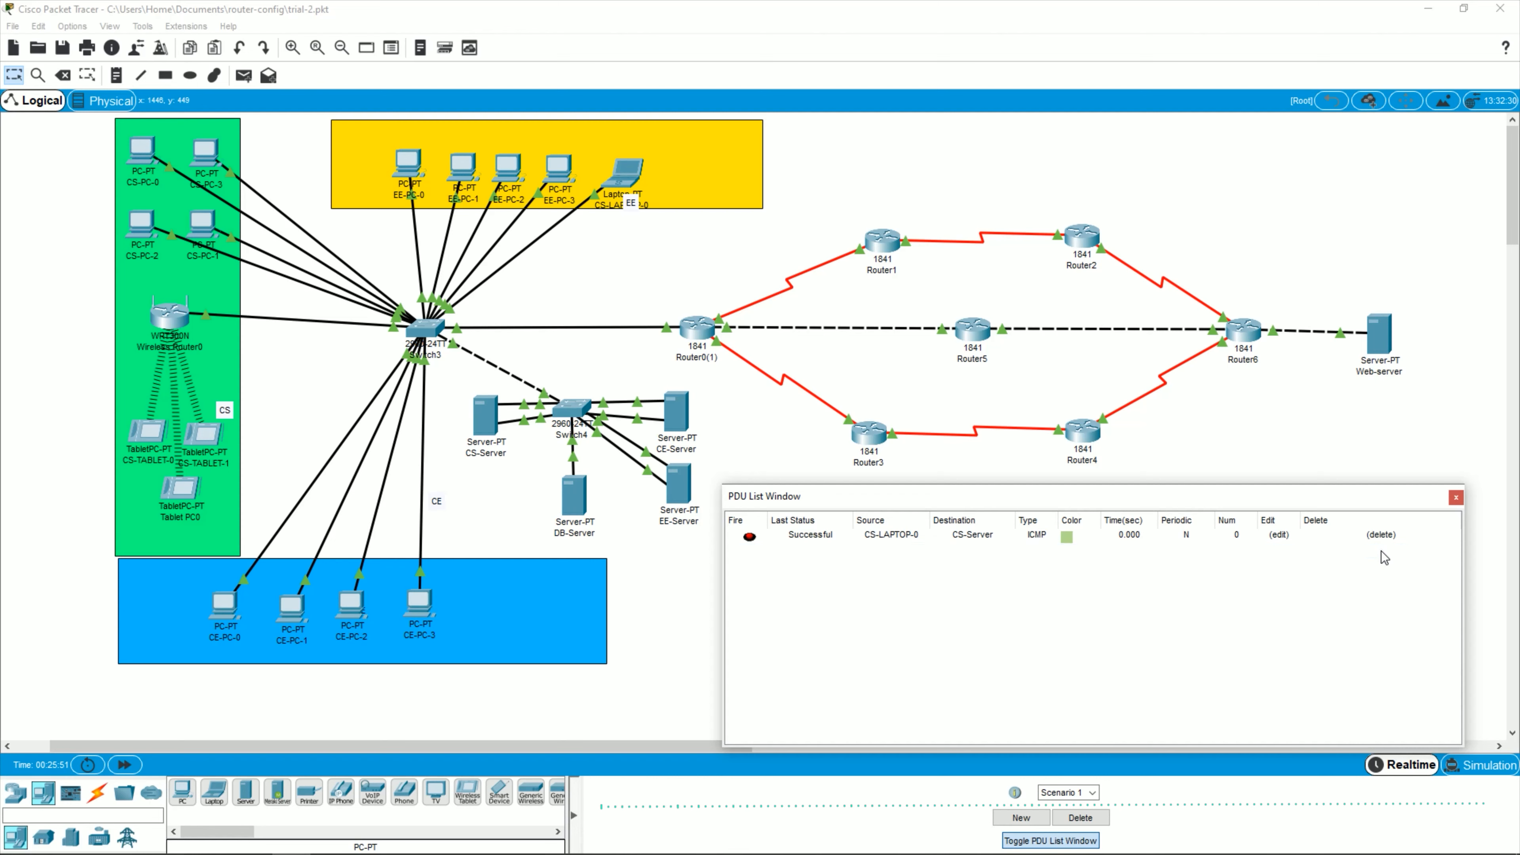
left_click(1381, 536)
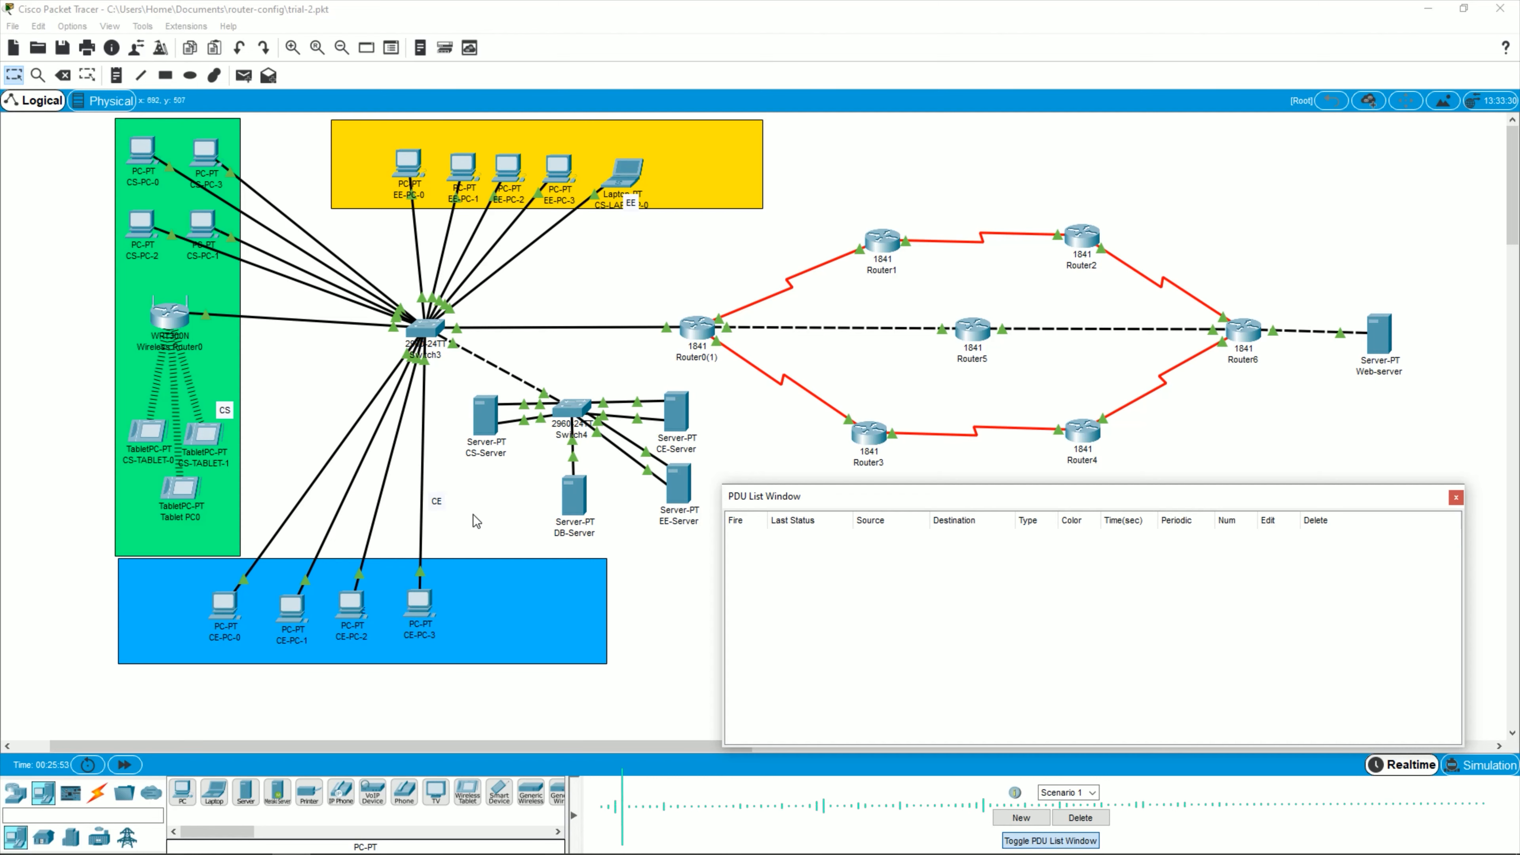
left_click_drag(913, 500, 930, 495)
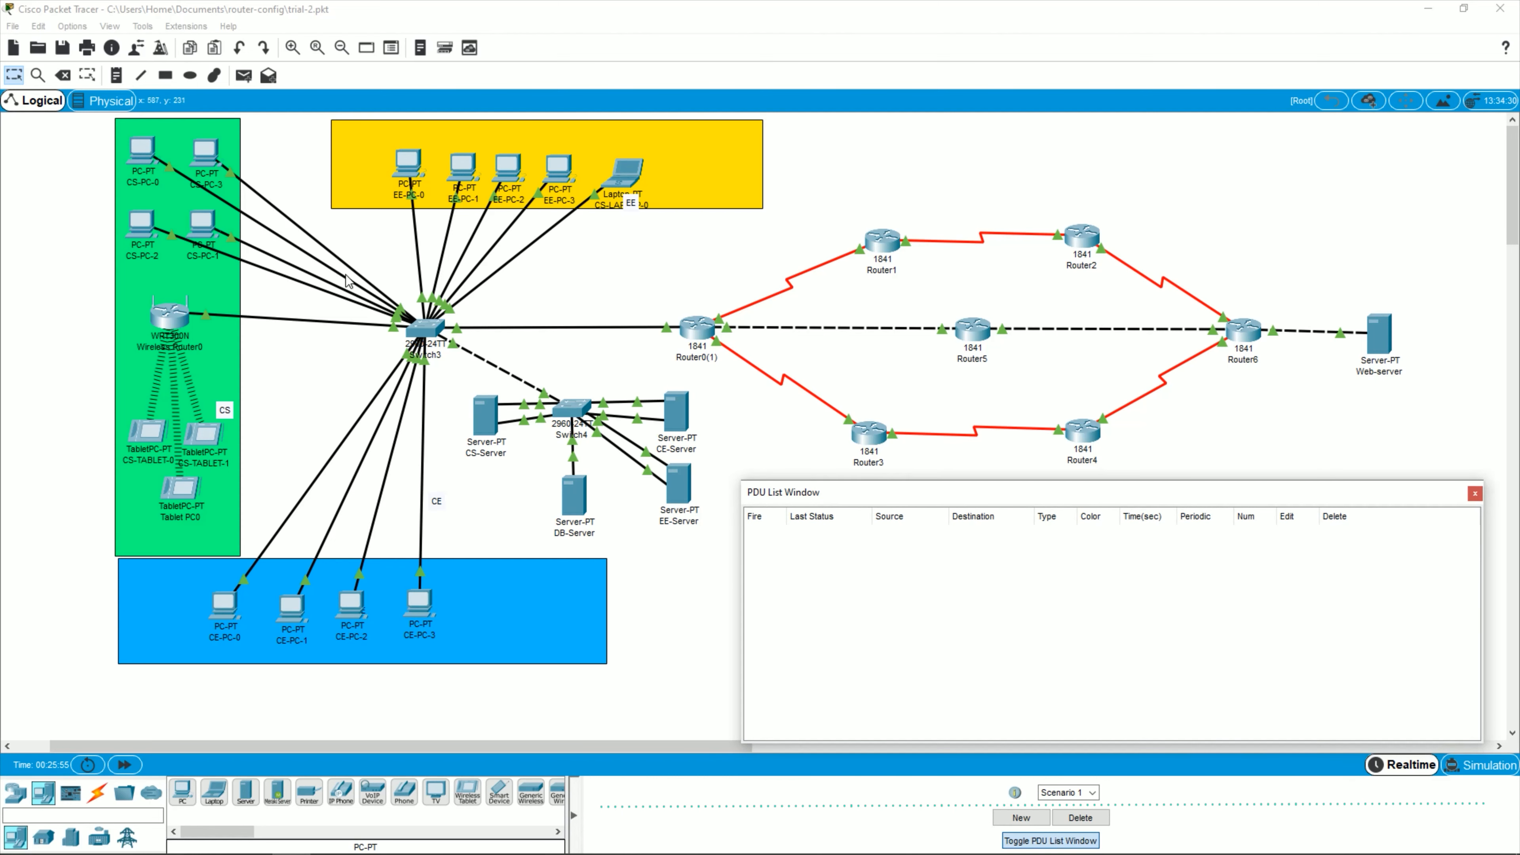
Step: Test CS-Server with simple PDUs to CE-Server and to EE-Server
left_click(245, 83)
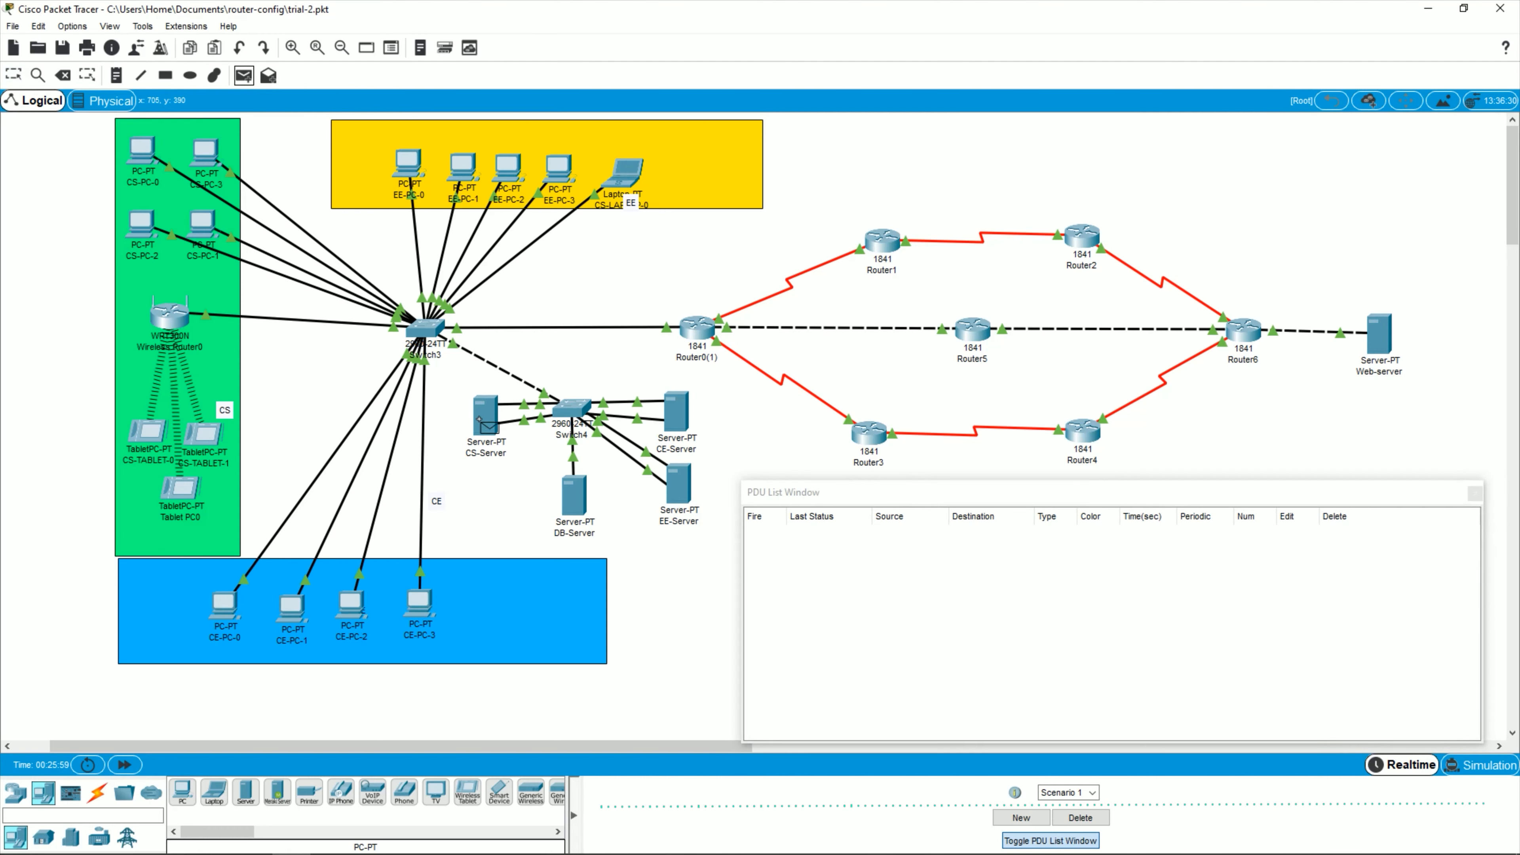
mouse_move(479, 419)
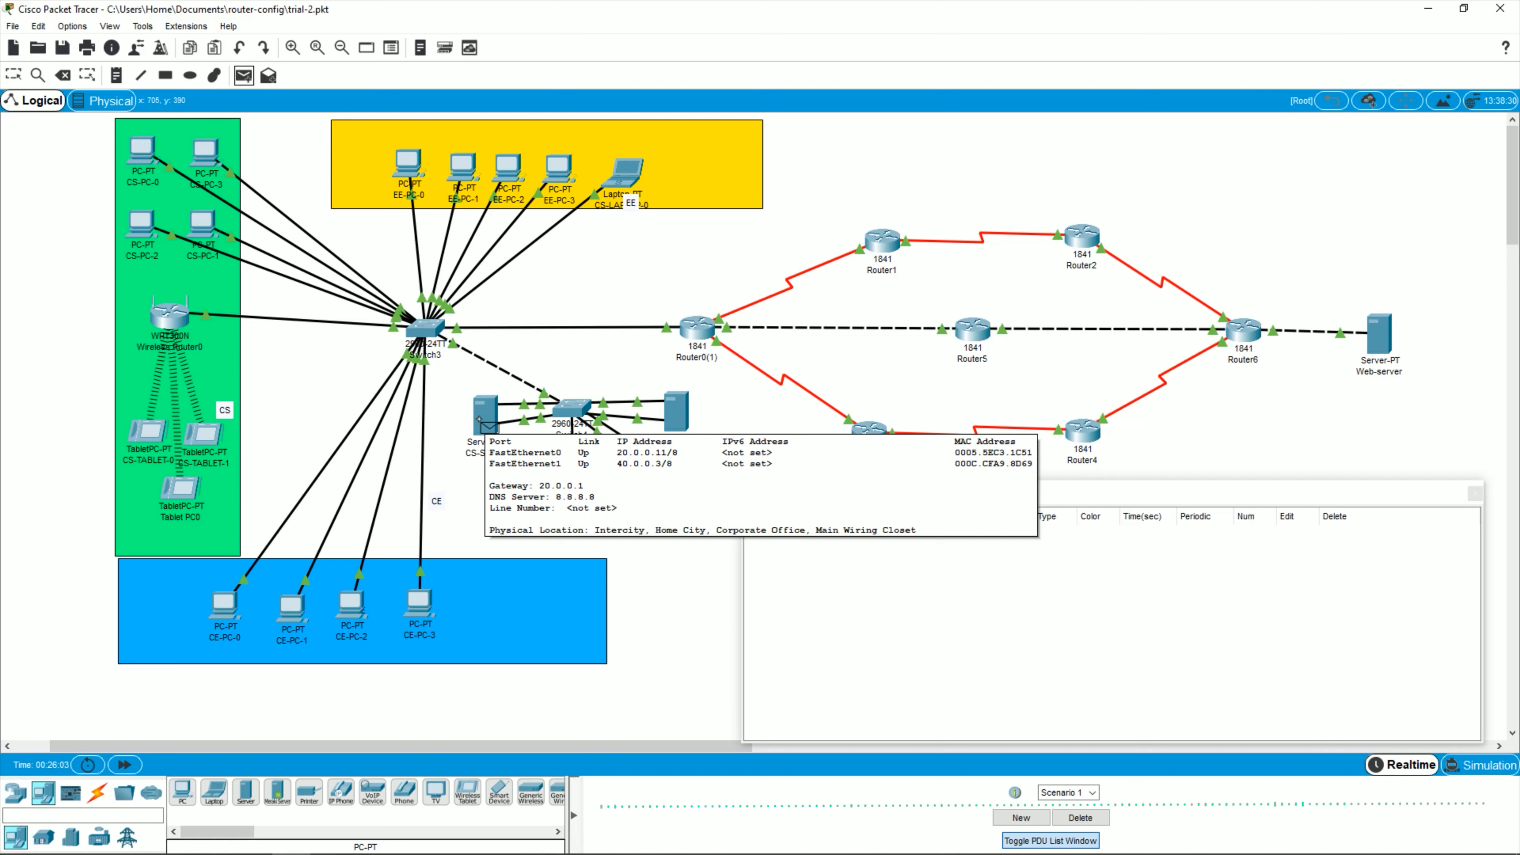
left_click(478, 419)
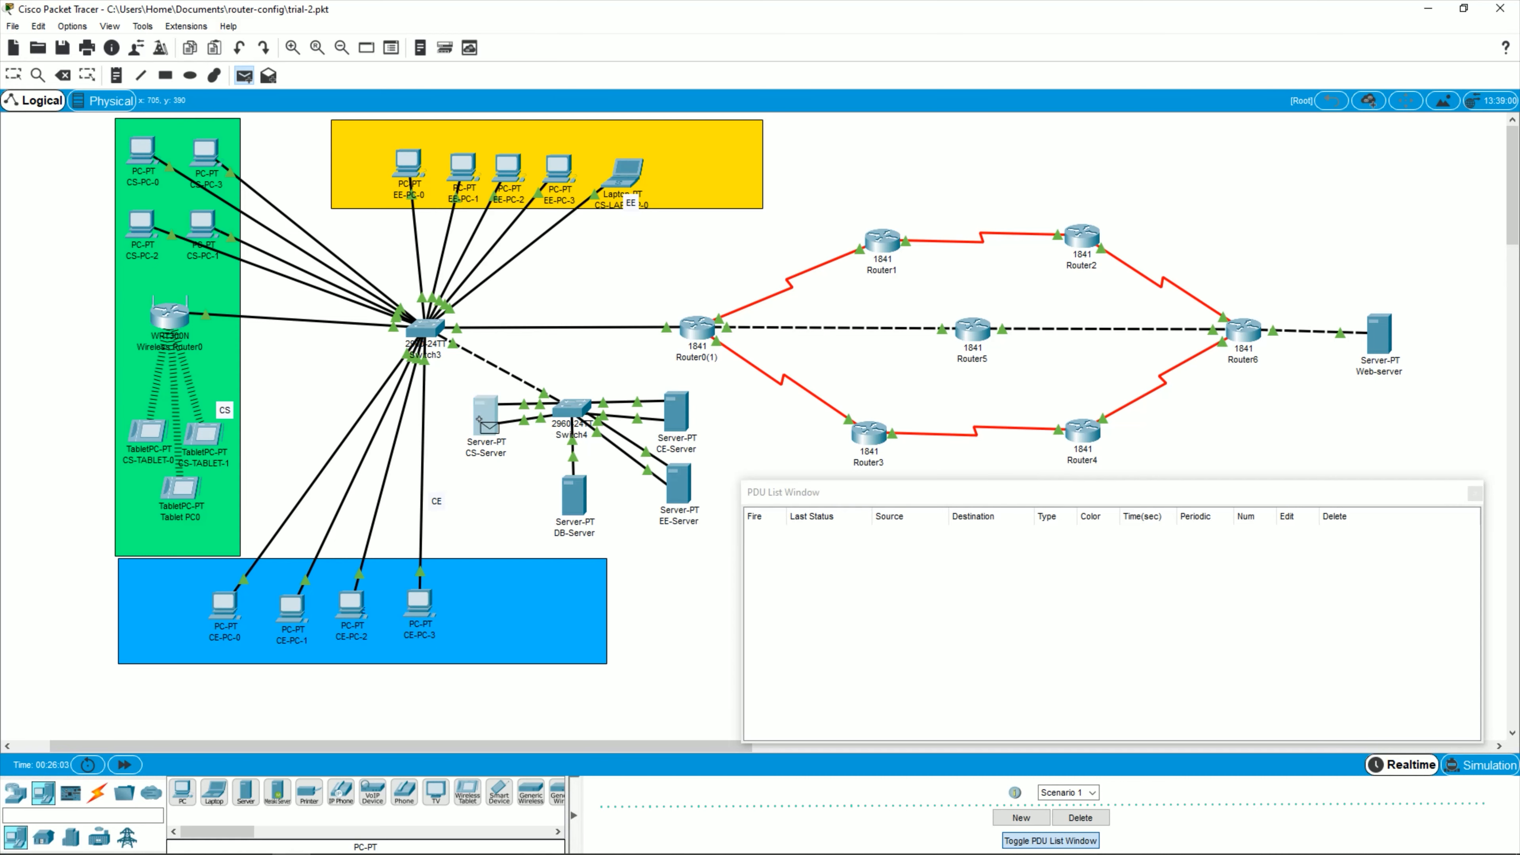
left_click(681, 408)
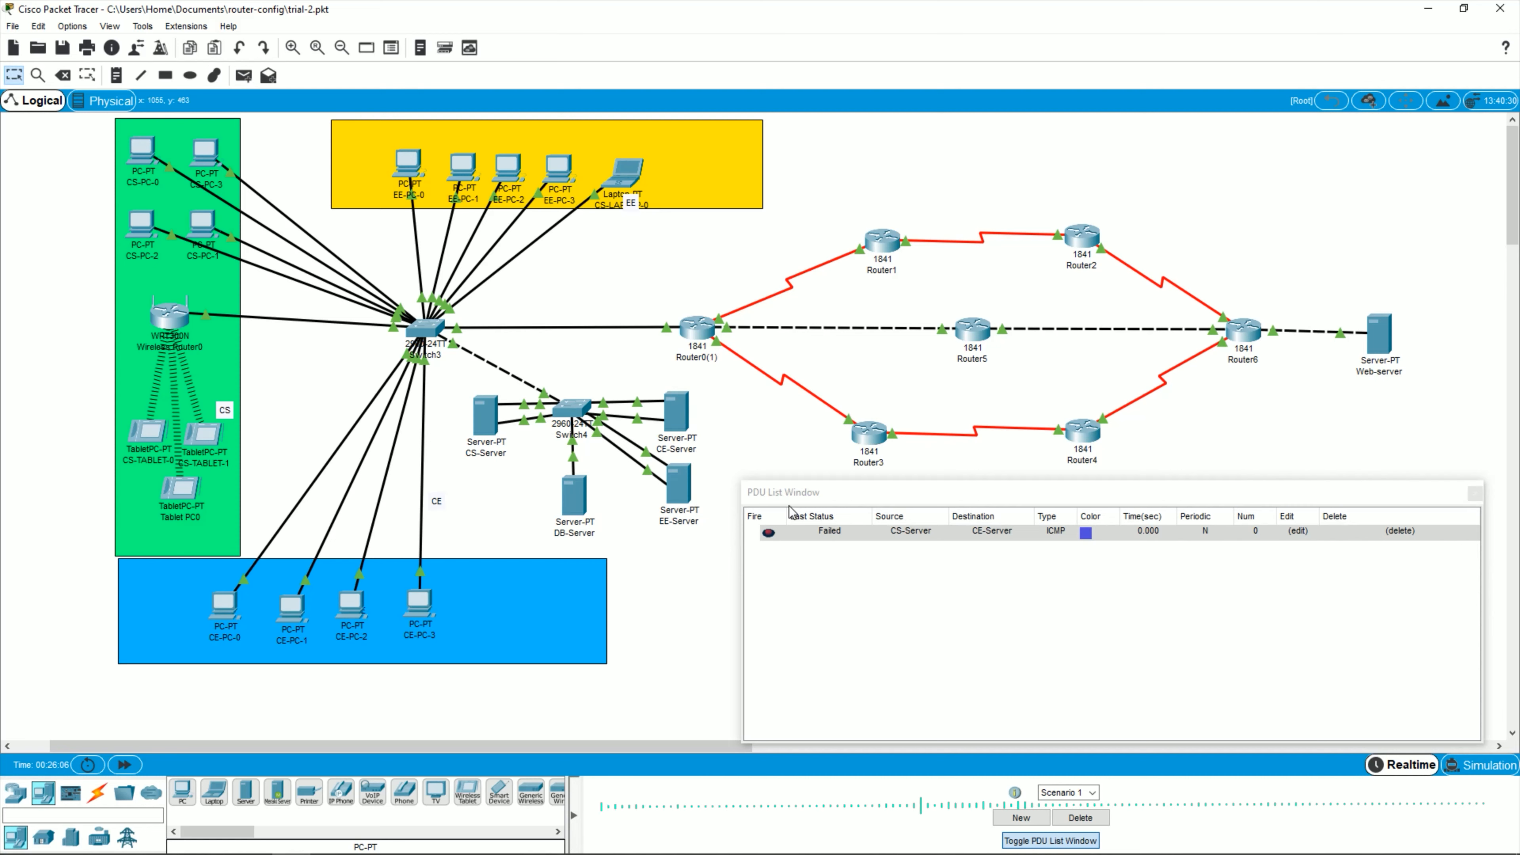
left_click(243, 75)
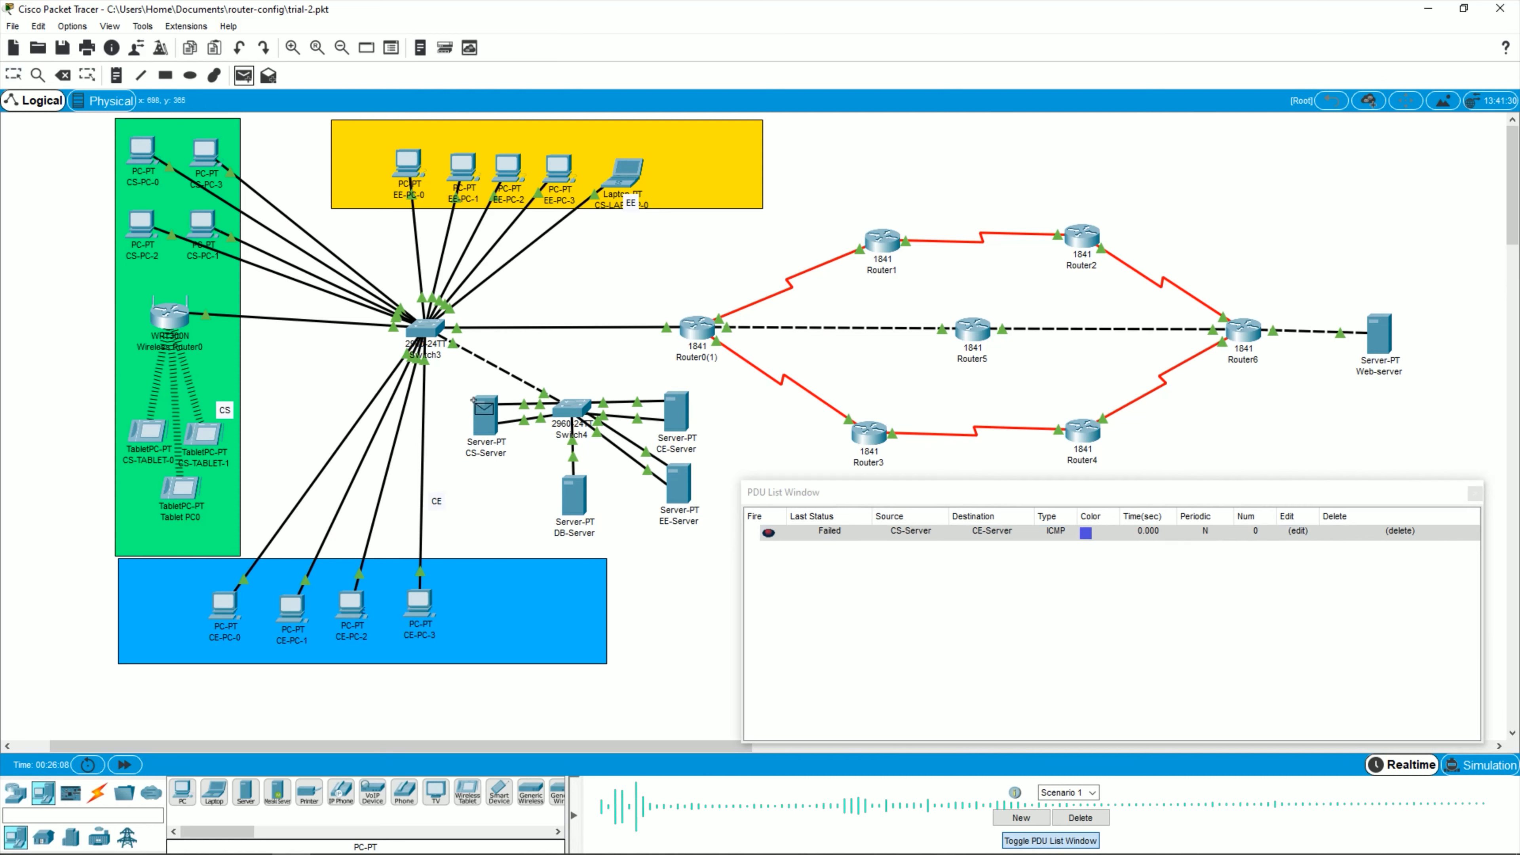
left_click(475, 403)
left_click(686, 494)
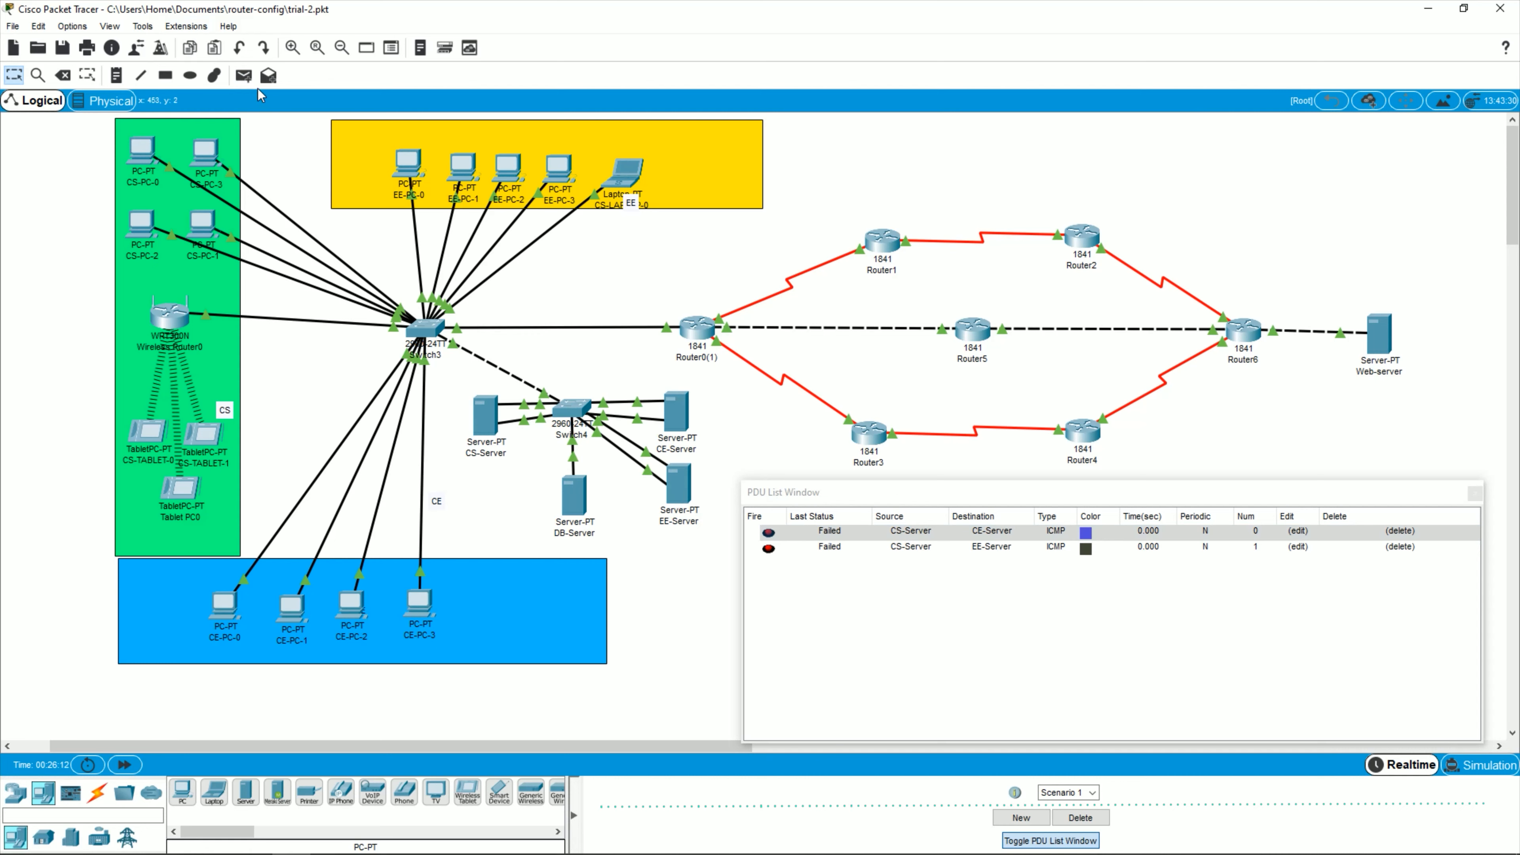
Step: Test the reverse direction with simple PDUs from CE-Server to CS-Server and from EE-Server to CS-Server
left_click(243, 76)
left_click(482, 413)
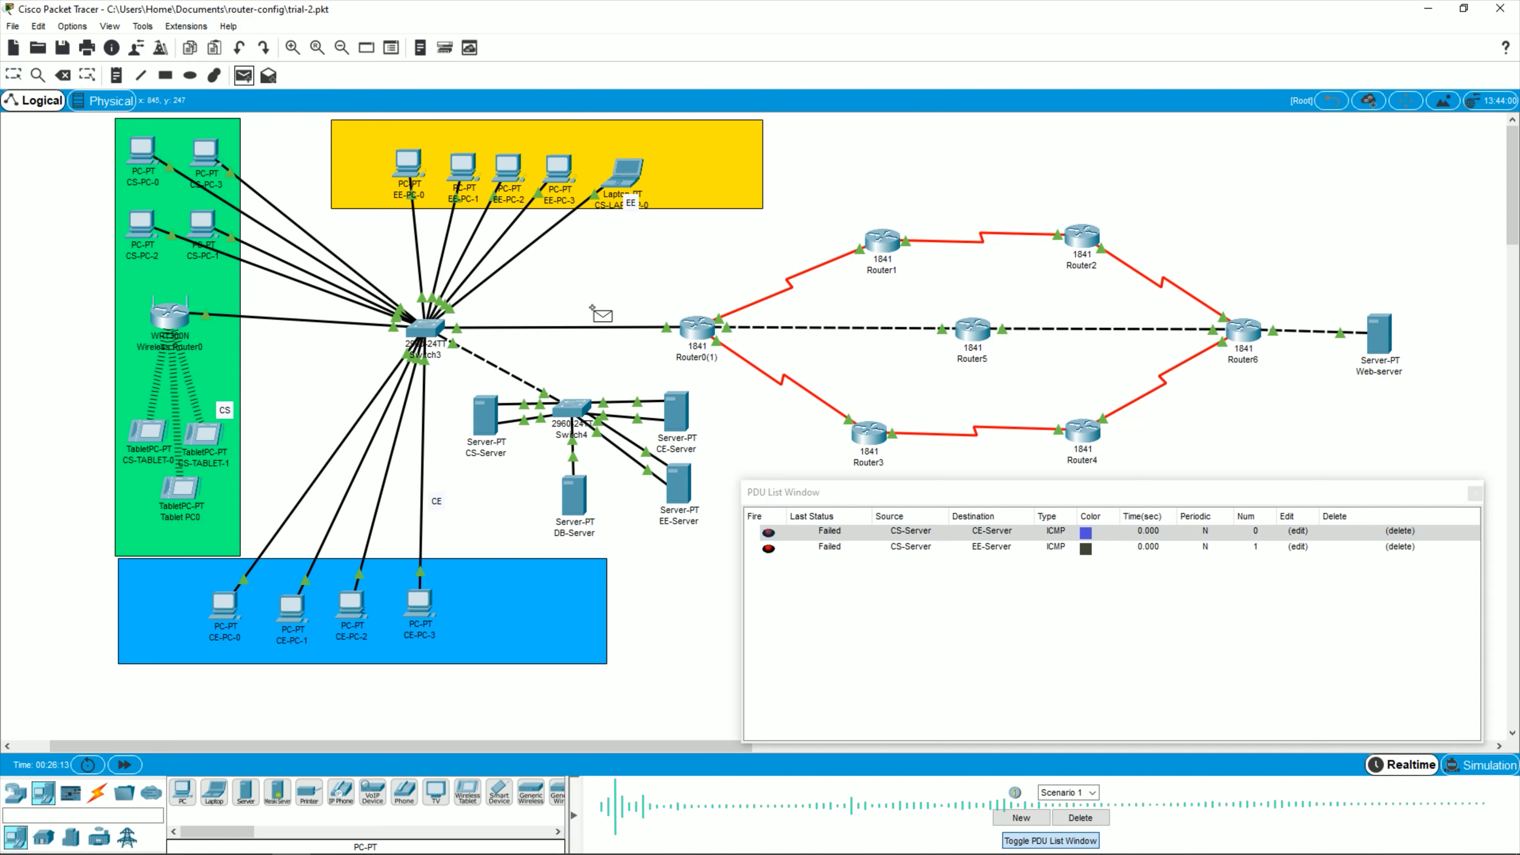
left_click(500, 421)
left_click(243, 75)
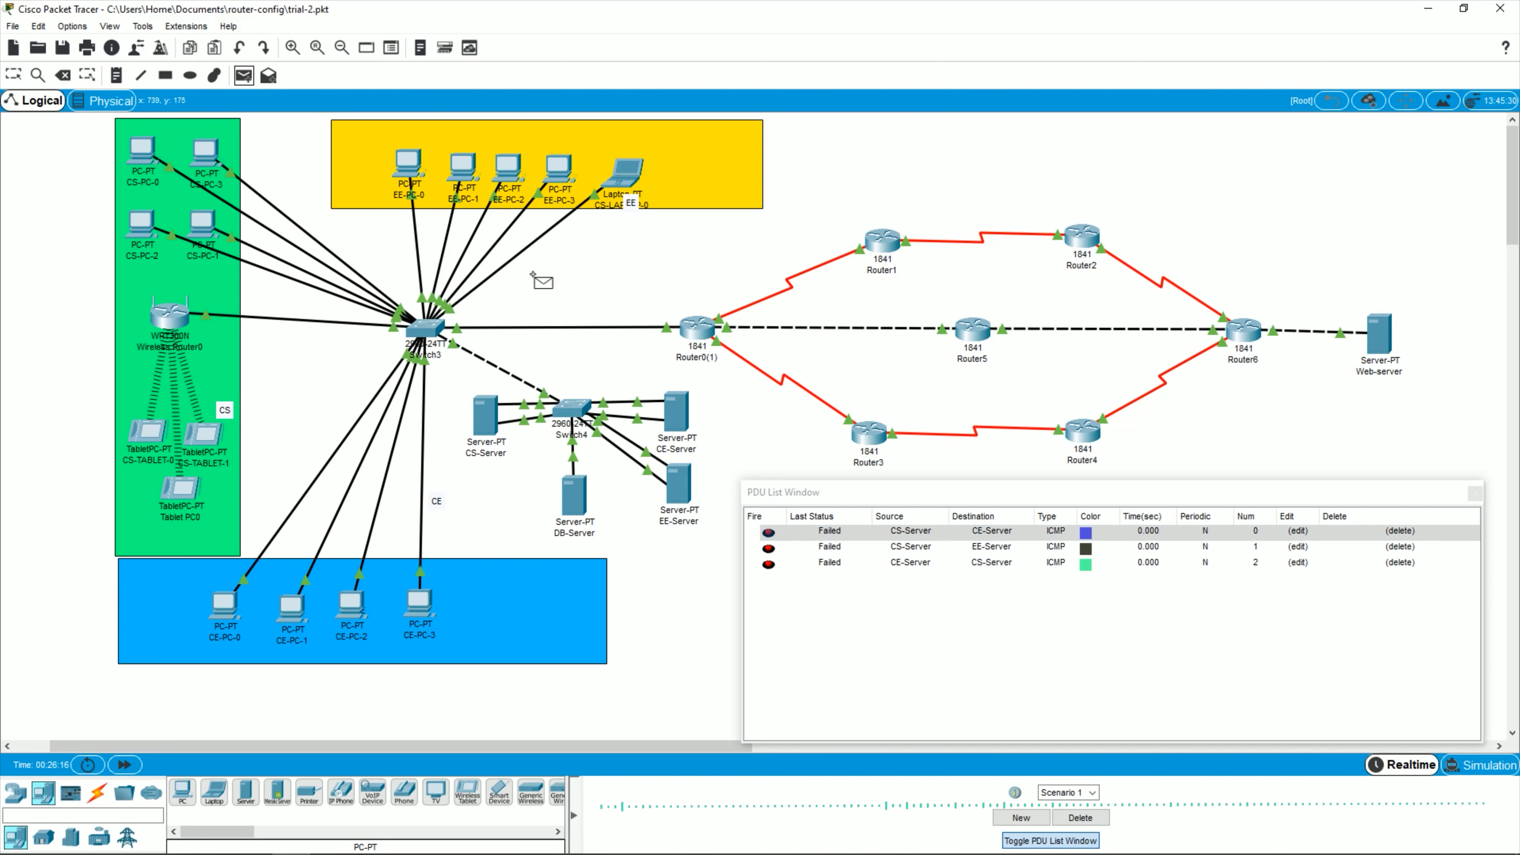
left_click(676, 482)
left_click(484, 426)
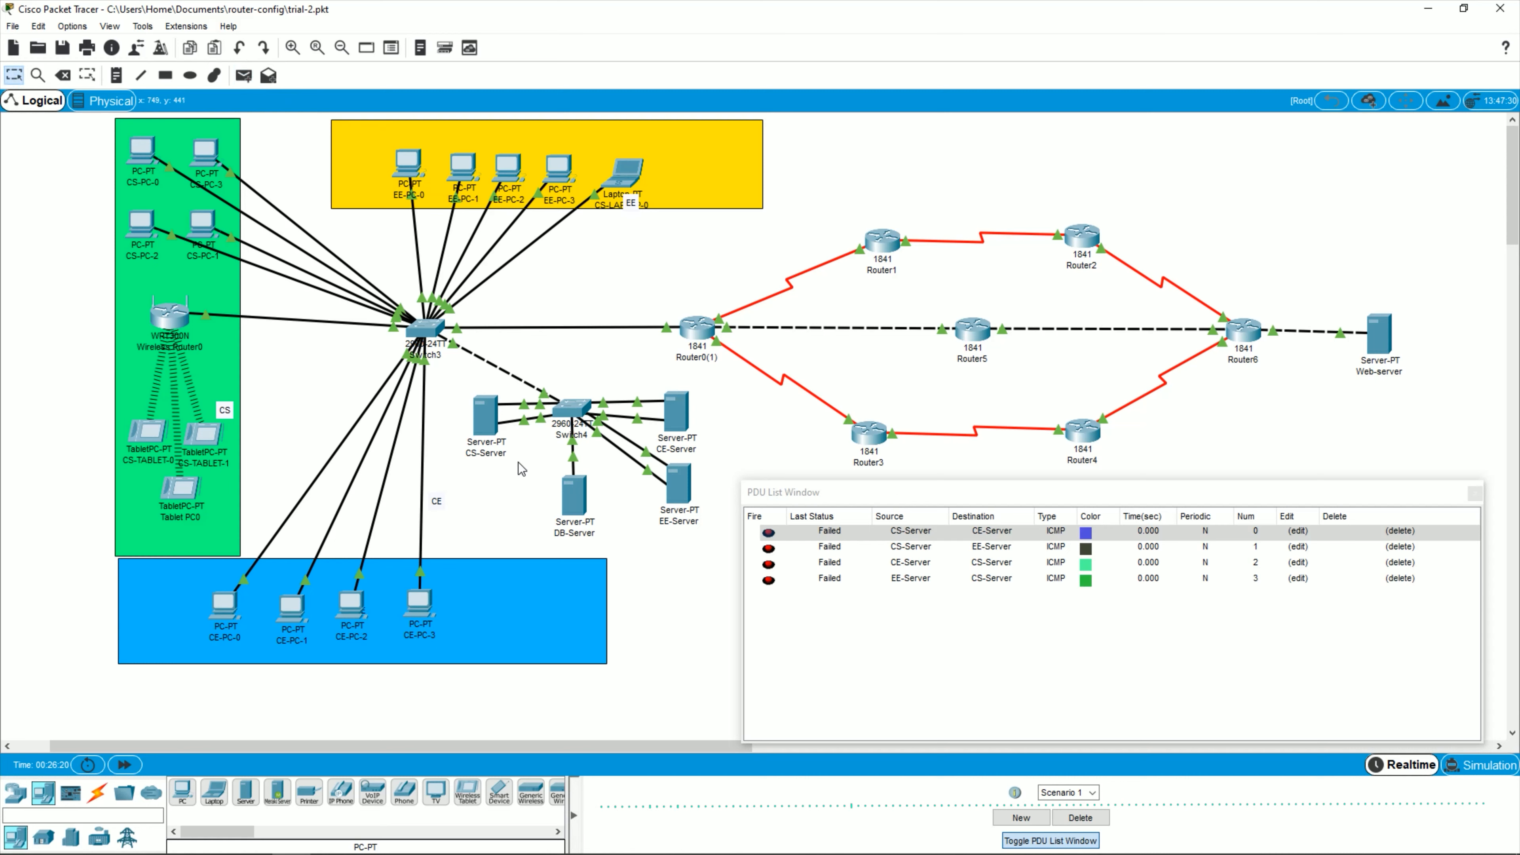
Step: Shift EE-Server slightly and move DB-Server a little to the left beneath Switch4
mouse_move(686, 487)
left_mouse_down()
mouse_move(619, 361)
mouse_move(677, 486)
left_mouse_up()
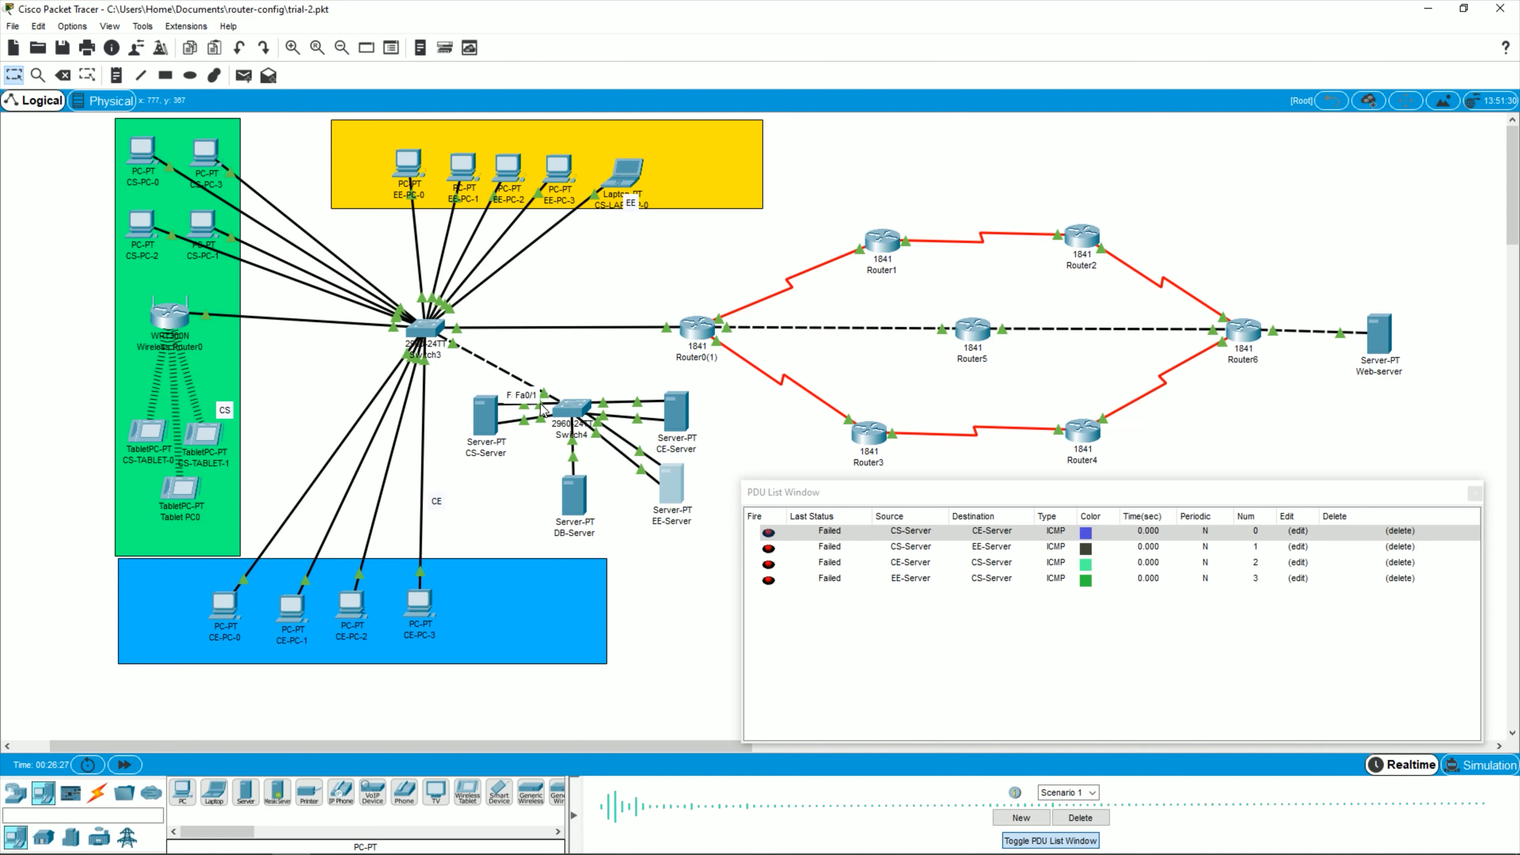
left_click_drag(571, 498, 528, 509)
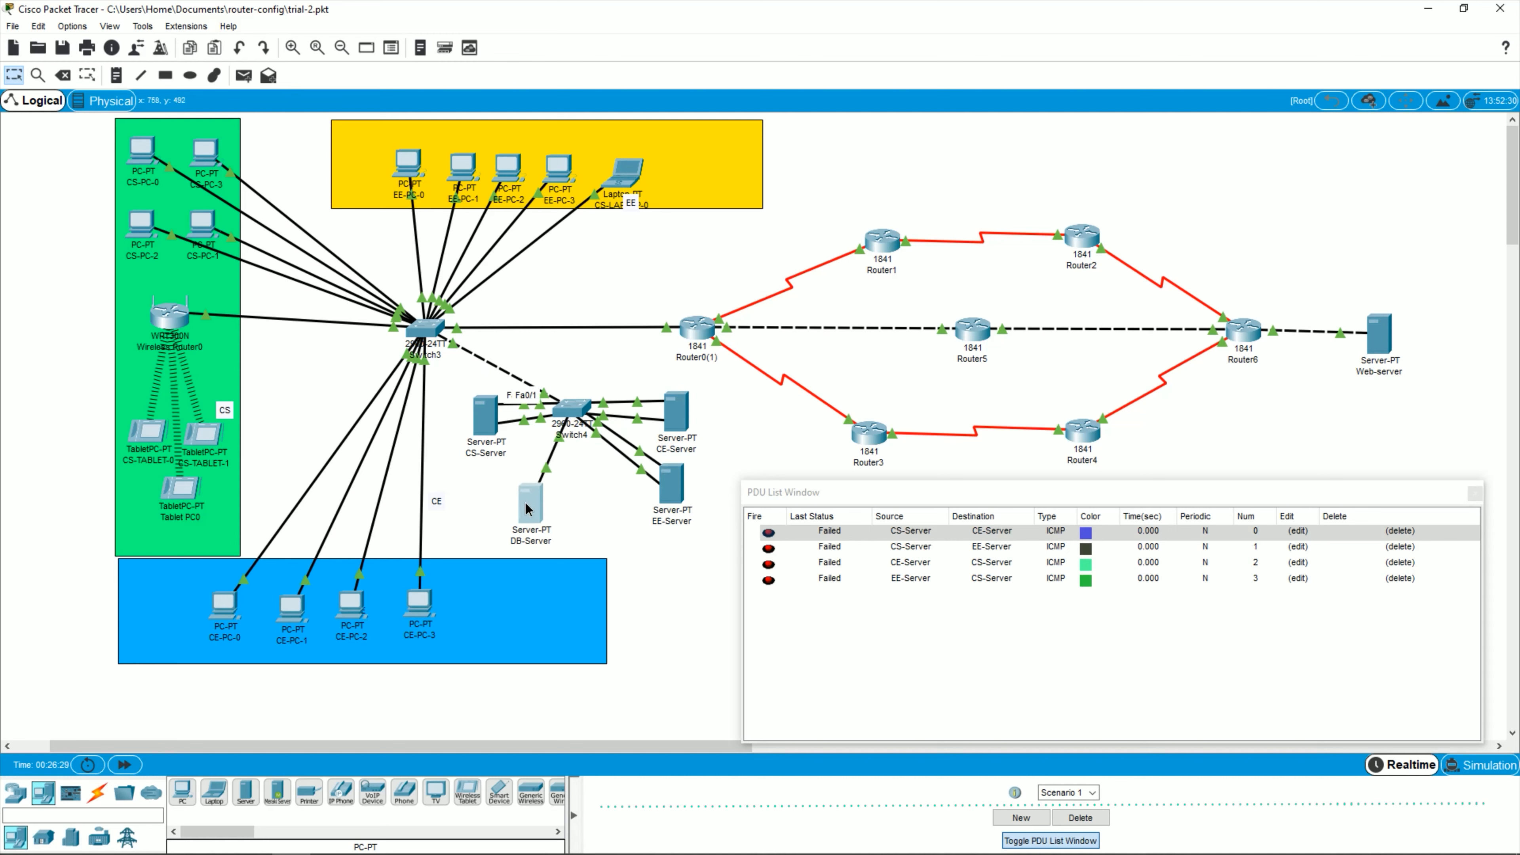
left_click(566, 498)
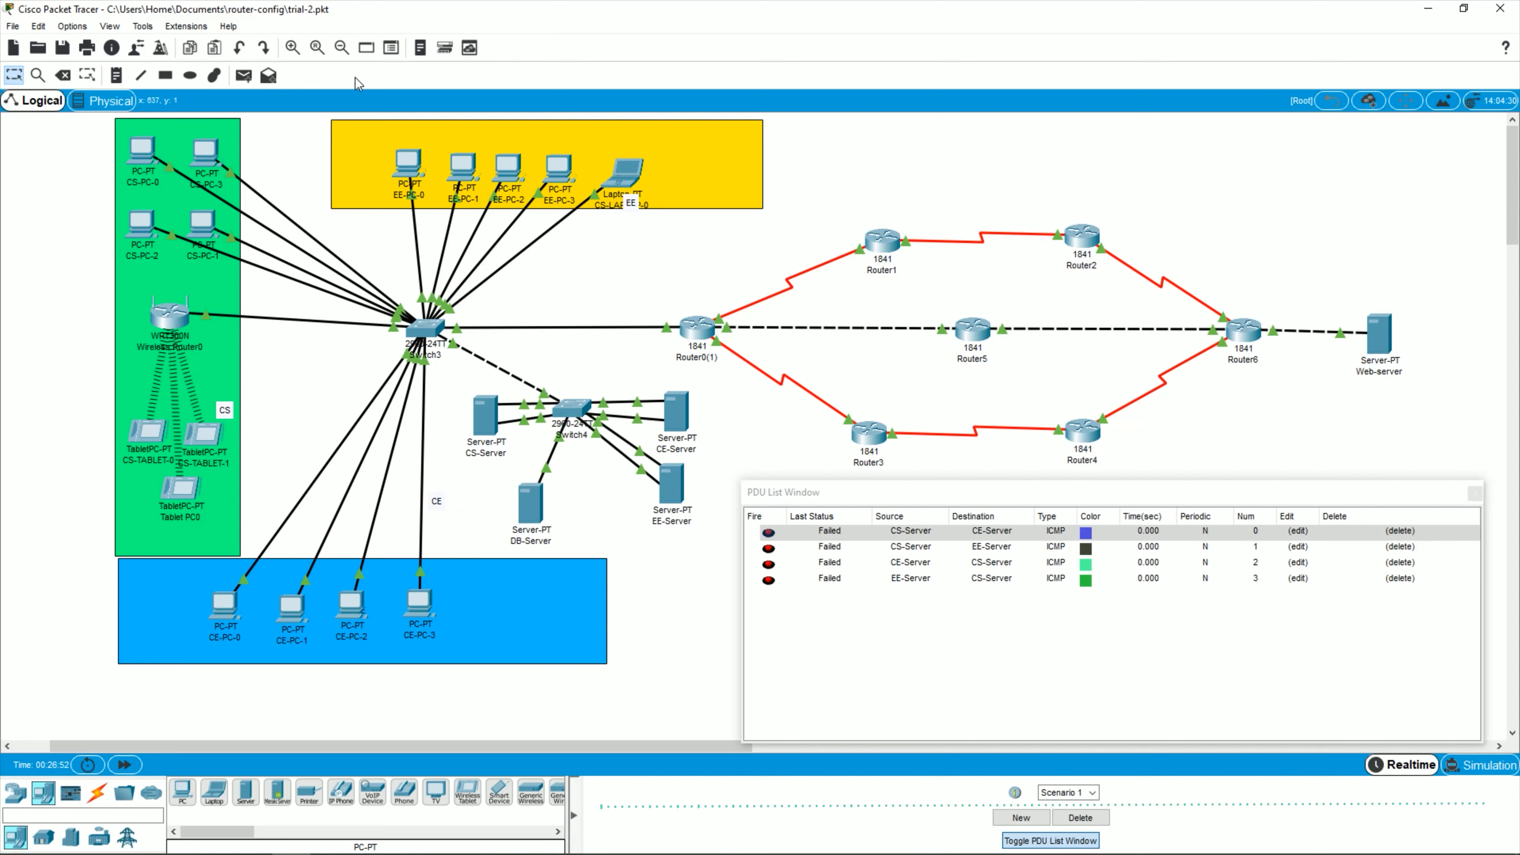
Step: Send simple PDUs to DB-Server from CS-Server, CE-Server and EE-Server to test each department server's database access
left_click(243, 76)
left_click(494, 421)
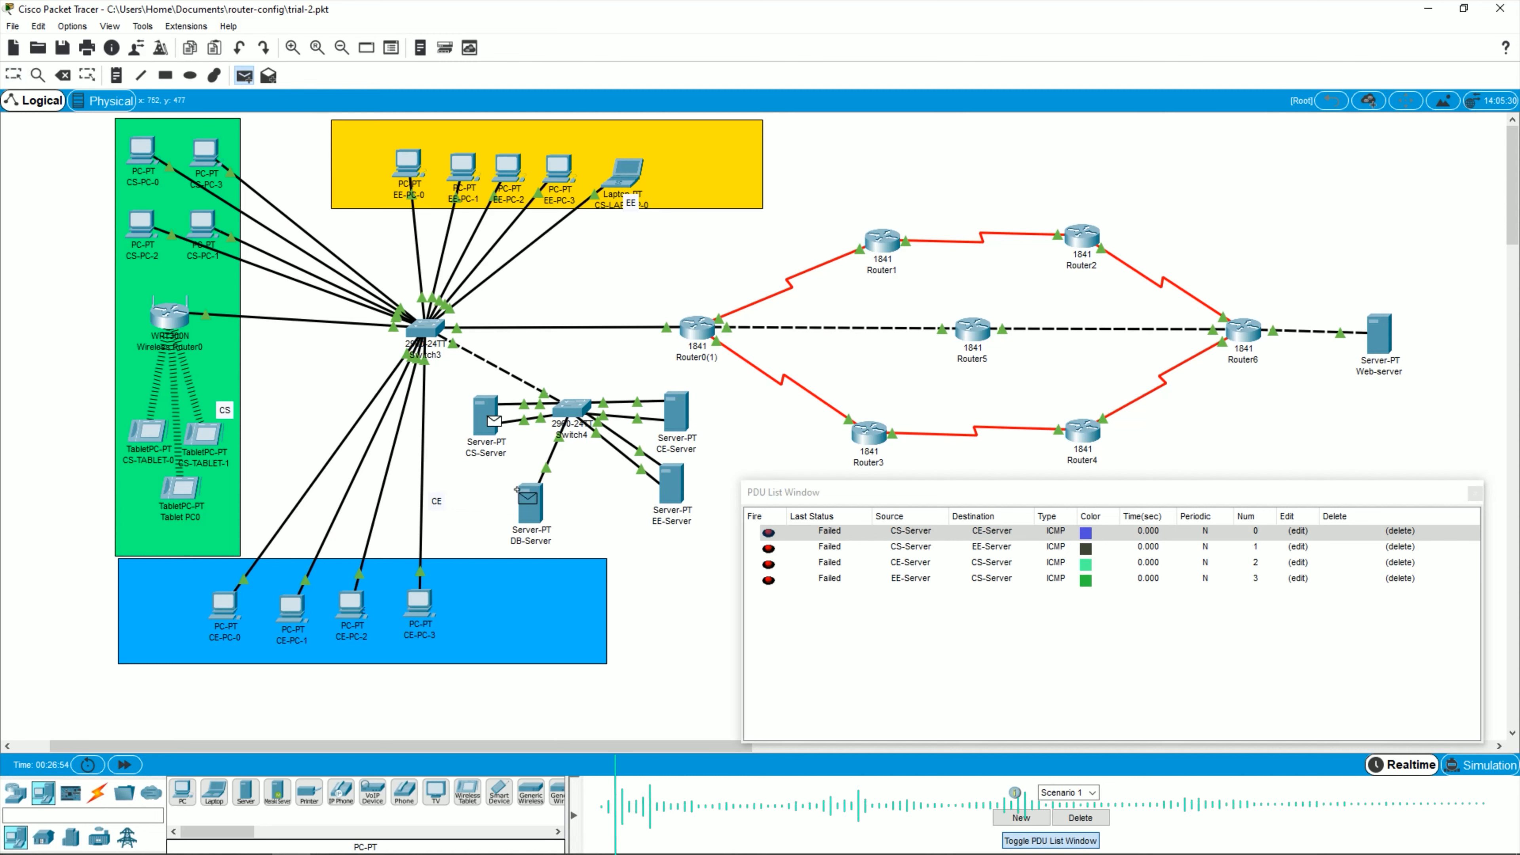
left_click(519, 492)
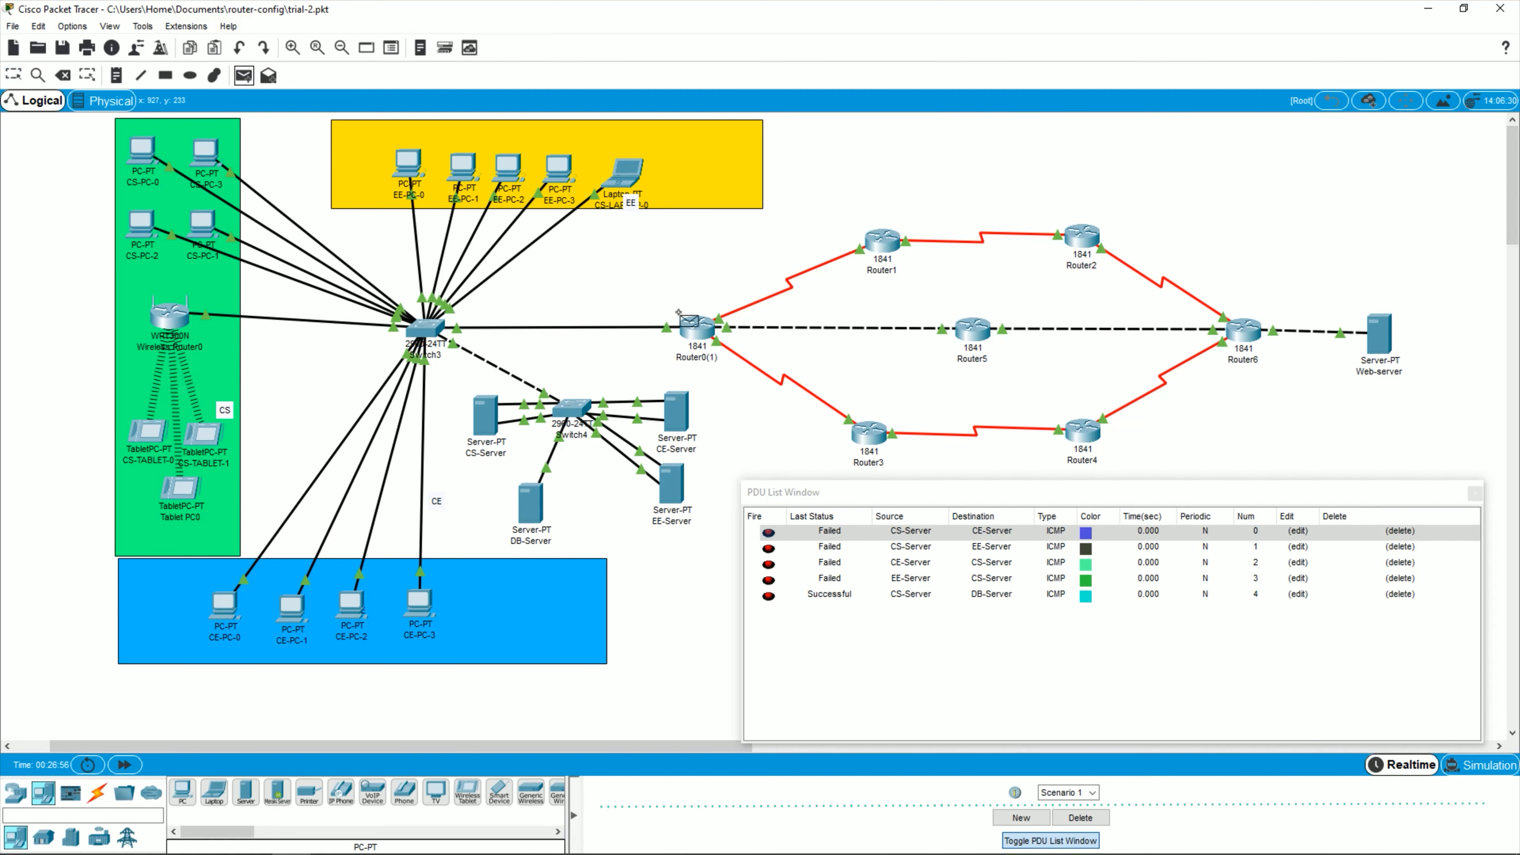
left_click(673, 410)
left_click(534, 506)
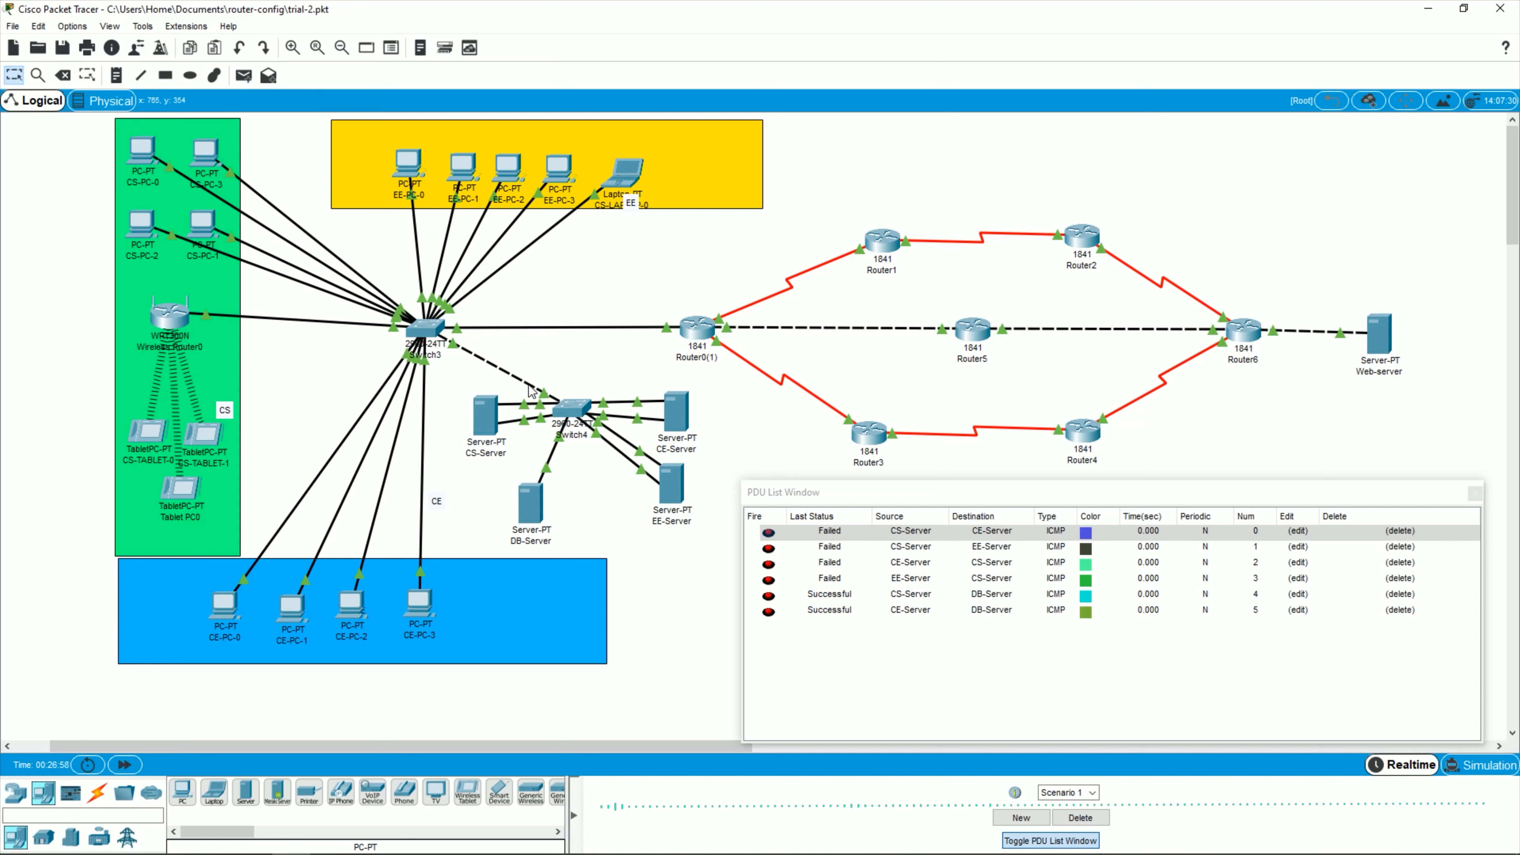
left_click(243, 76)
left_click(673, 485)
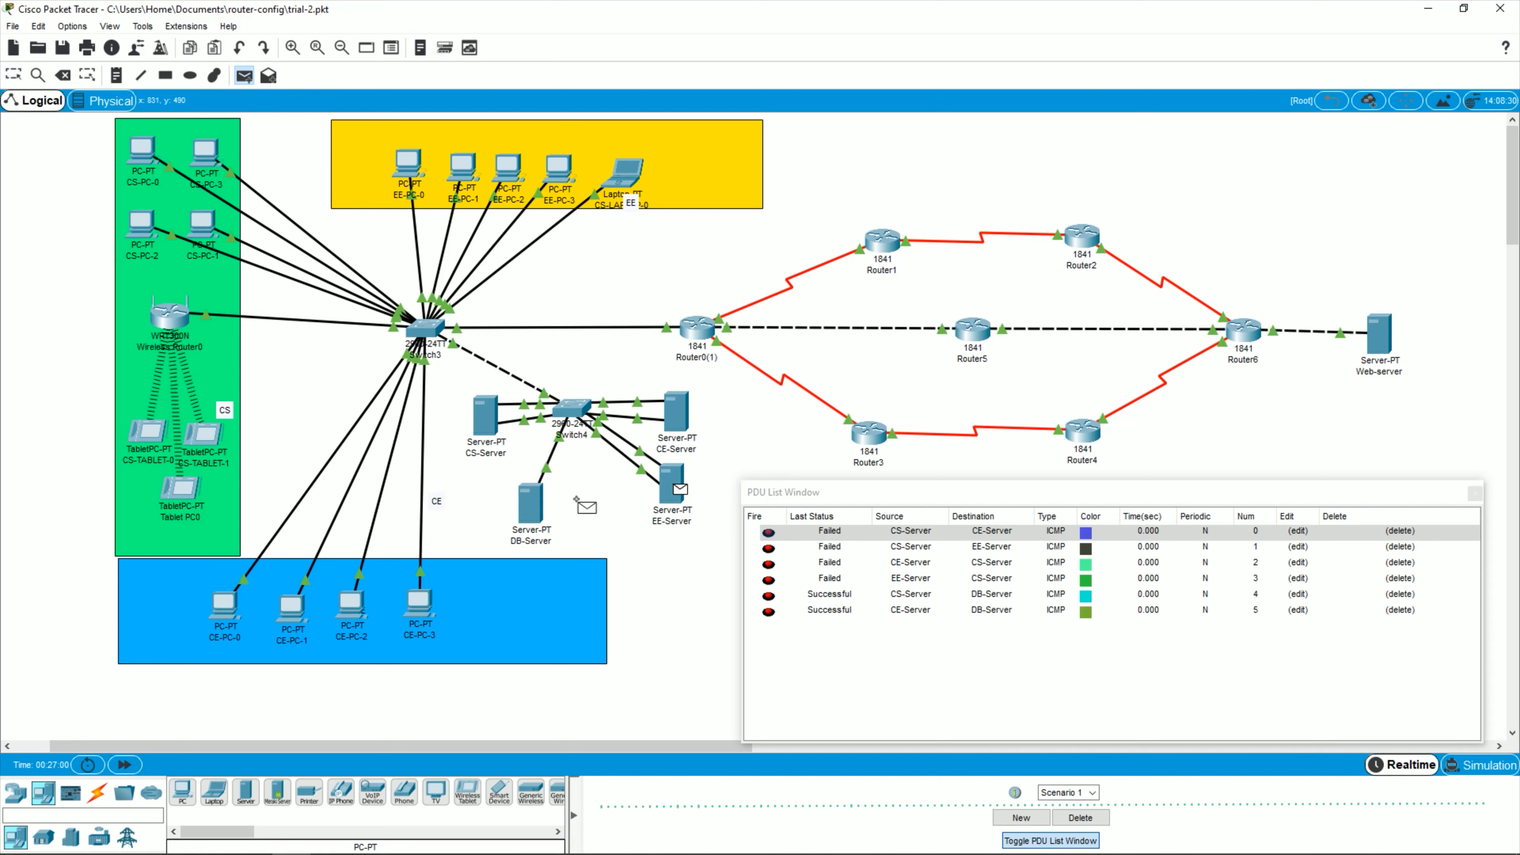
left_click(538, 513)
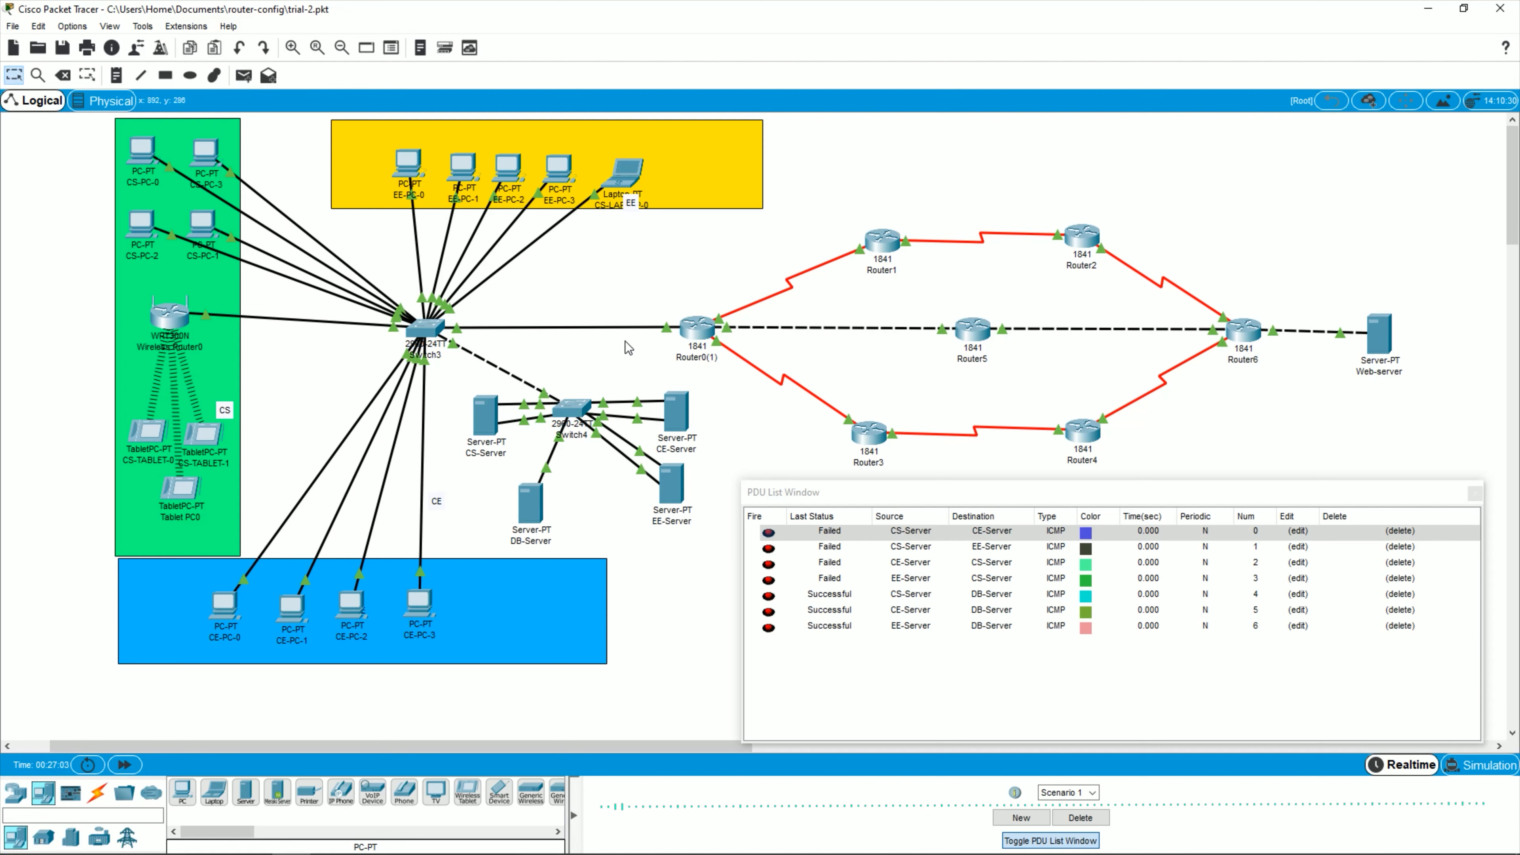
Step: Move the PDU list window below the server group, and shift Router0(1) and Web-server slightly to the right
mouse_move(662, 421)
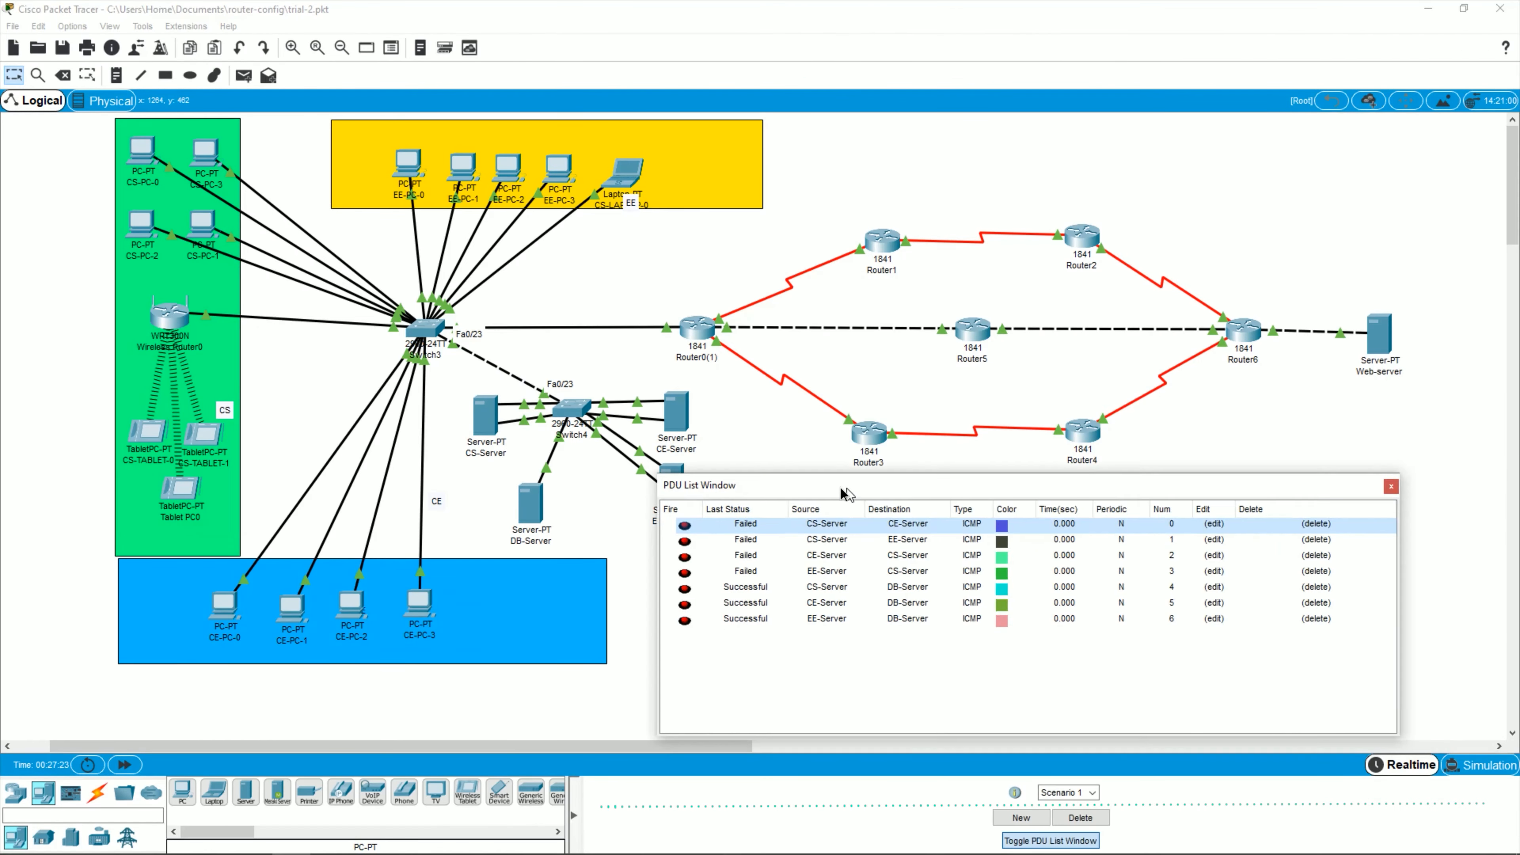
left_click_drag(855, 479, 368, 476)
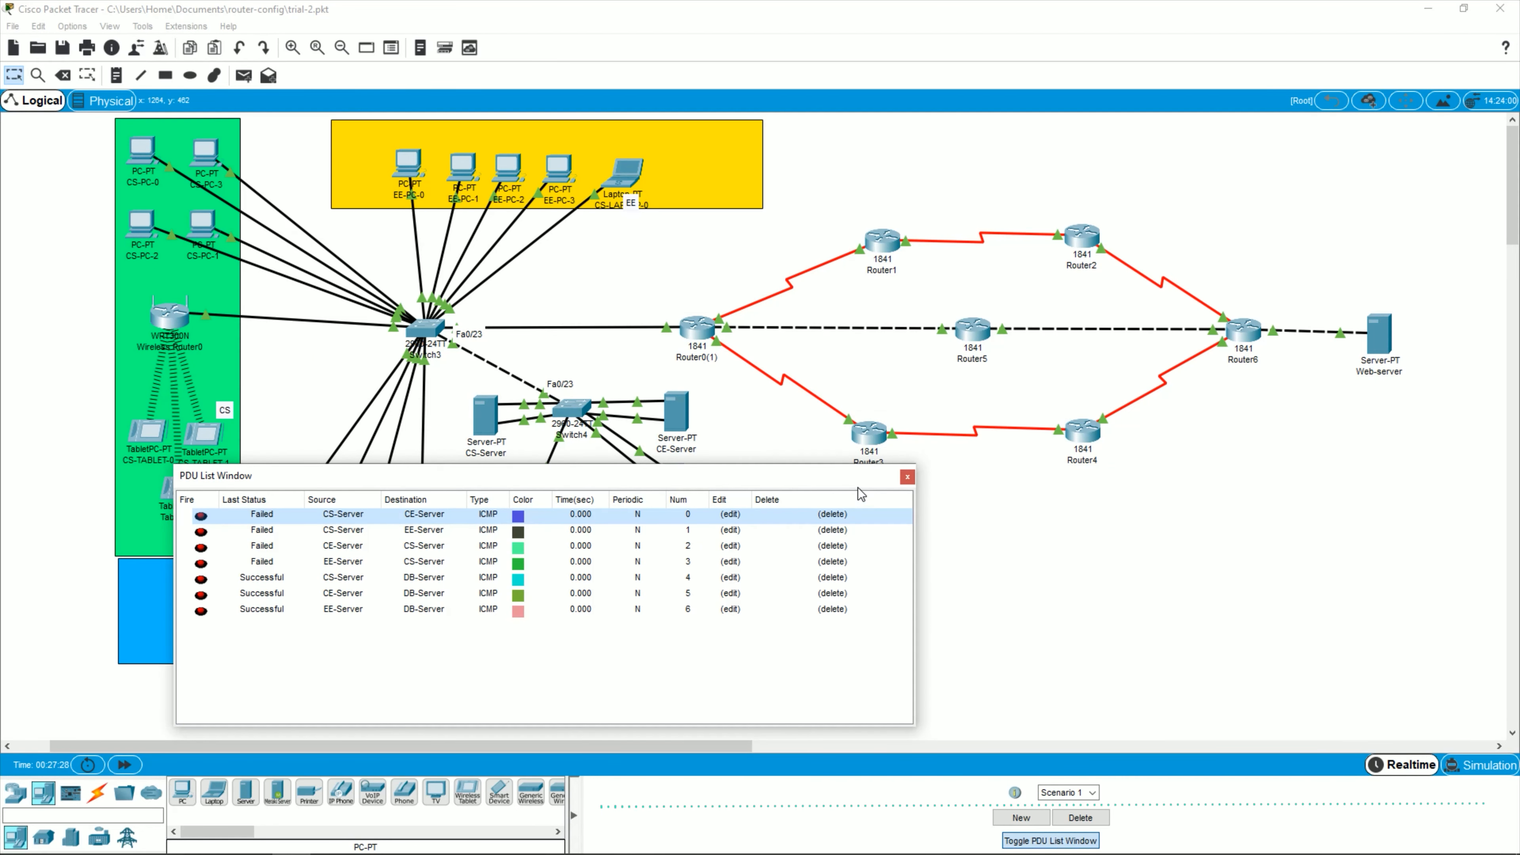
left_click_drag(859, 488, 1082, 540)
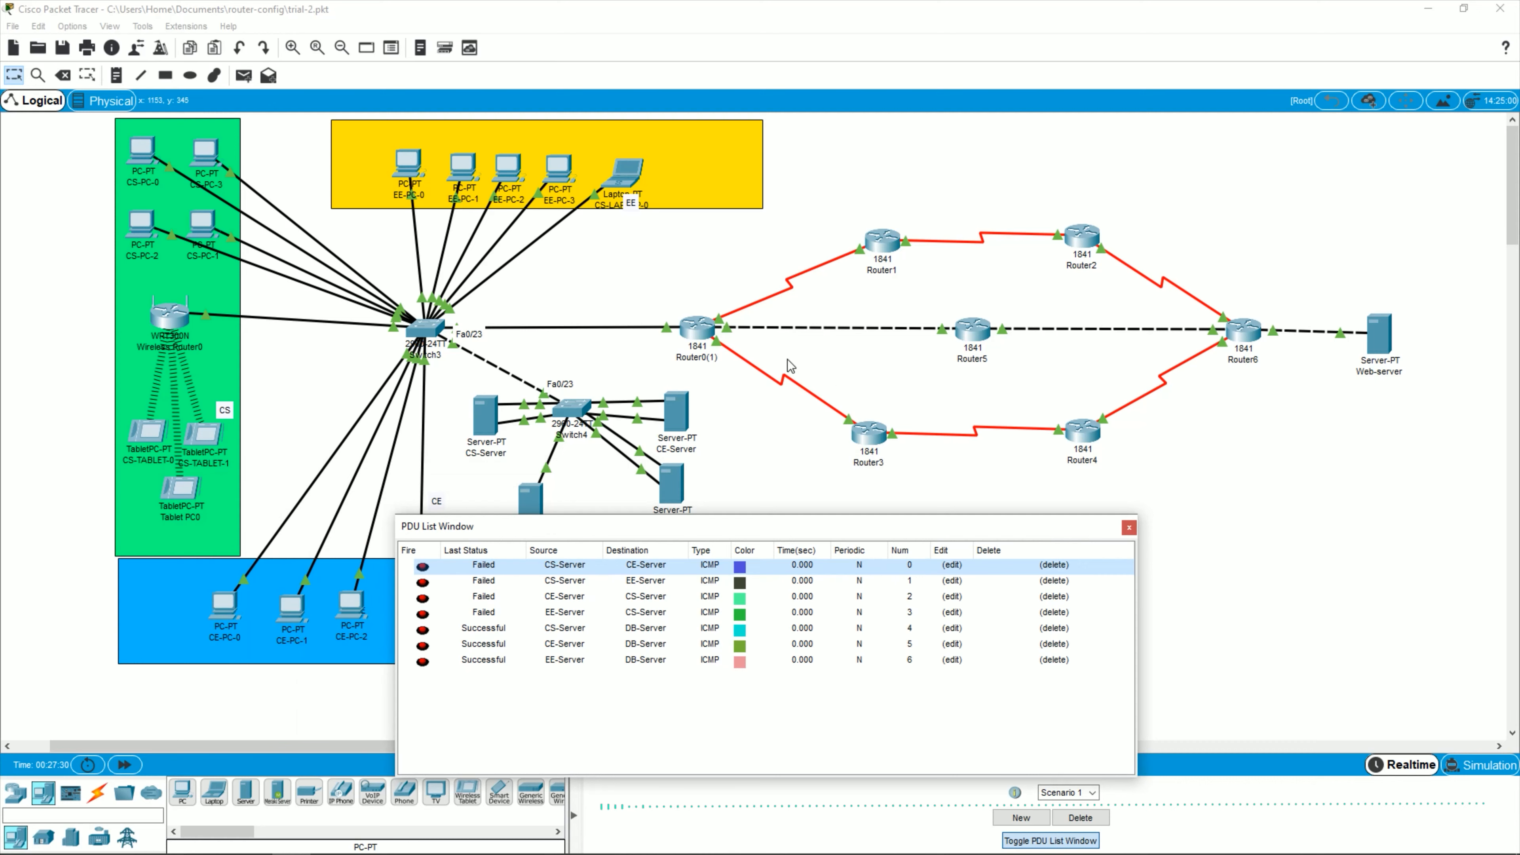
left_click_drag(704, 330, 757, 326)
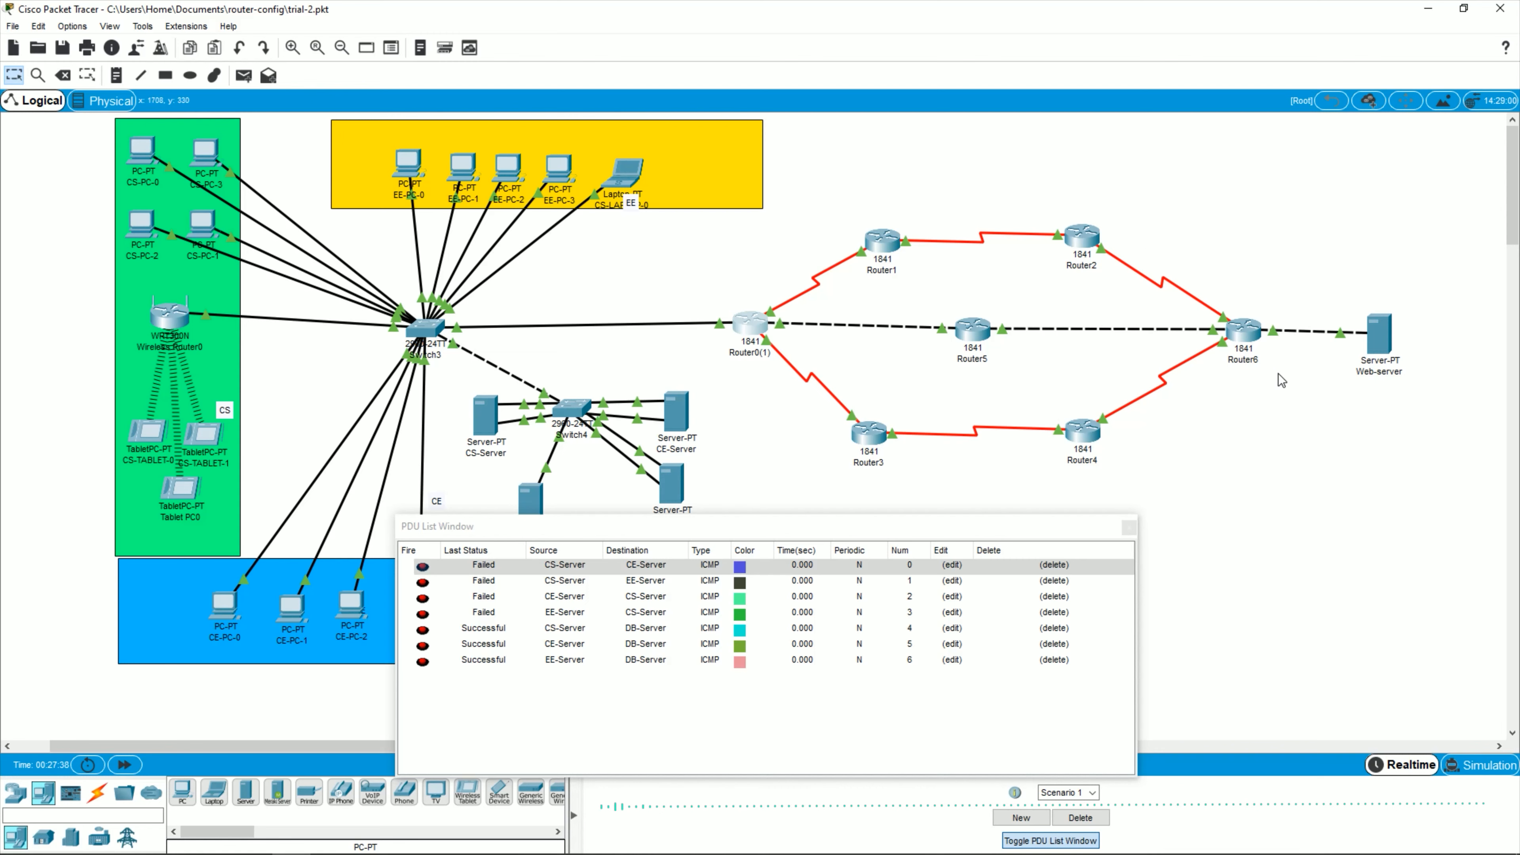
left_click_drag(1382, 346, 1397, 339)
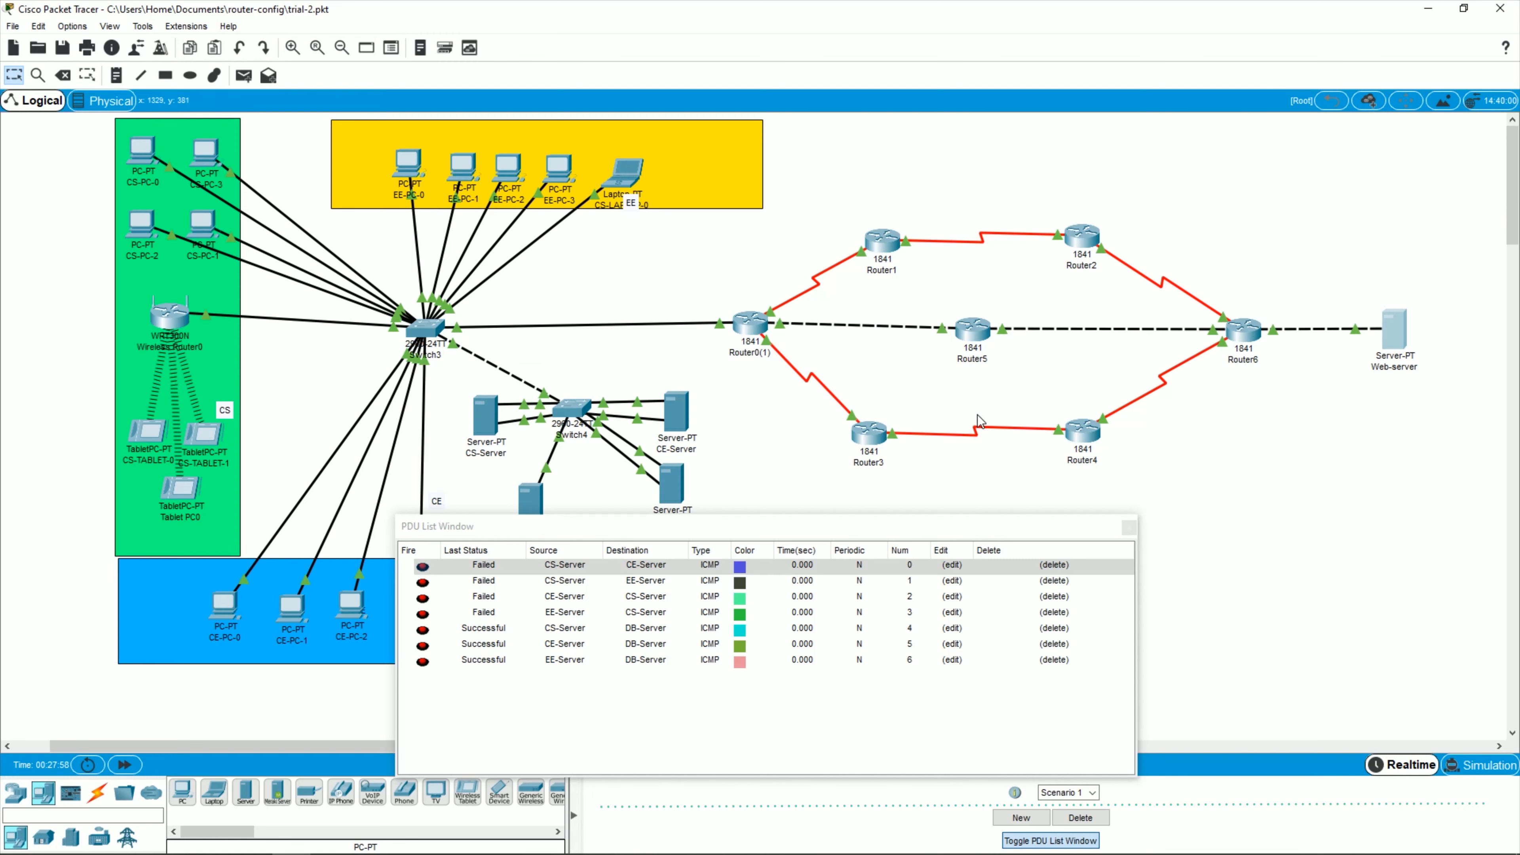
Step: Delete all seven server test PDUs from the PDU list, and nudge Router6 slightly to the left
left_click(1054, 568)
left_click(1054, 566)
left_click(1054, 565)
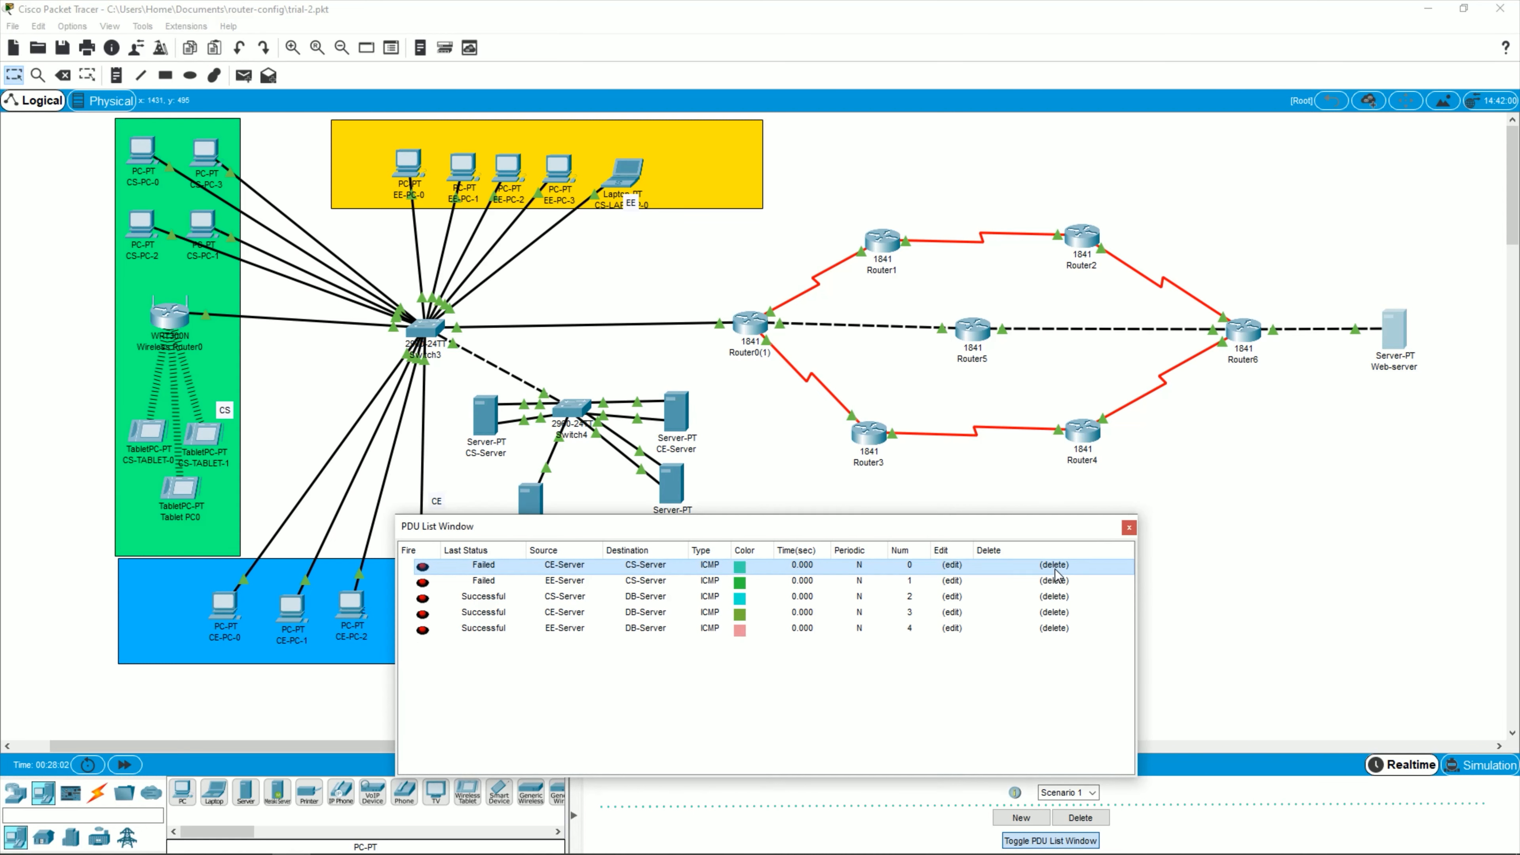
left_click(1054, 569)
left_click(1057, 569)
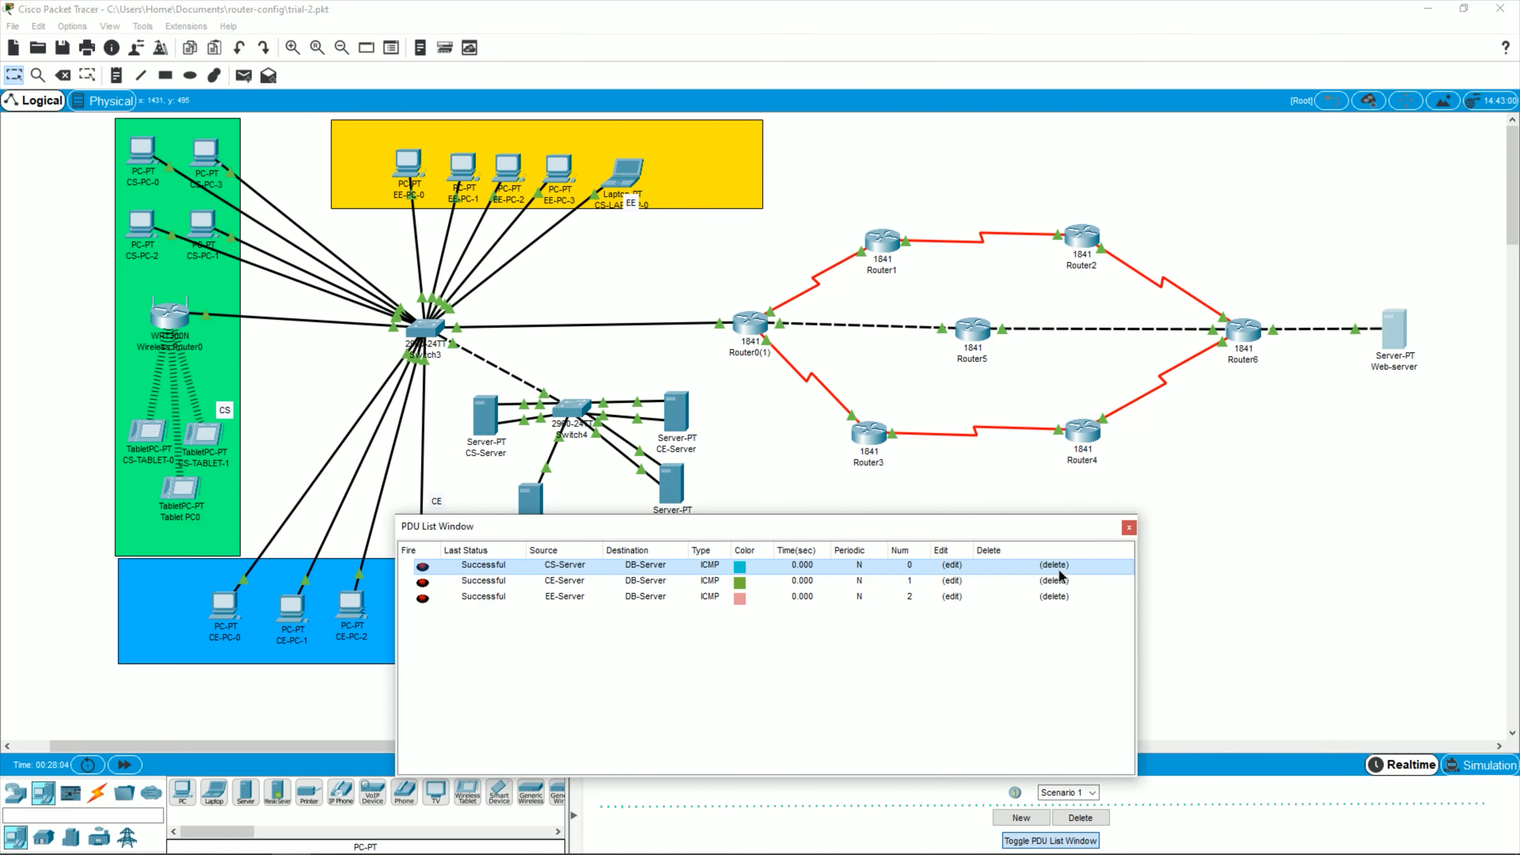
left_click(1059, 570)
left_click(1060, 570)
left_click(1061, 566)
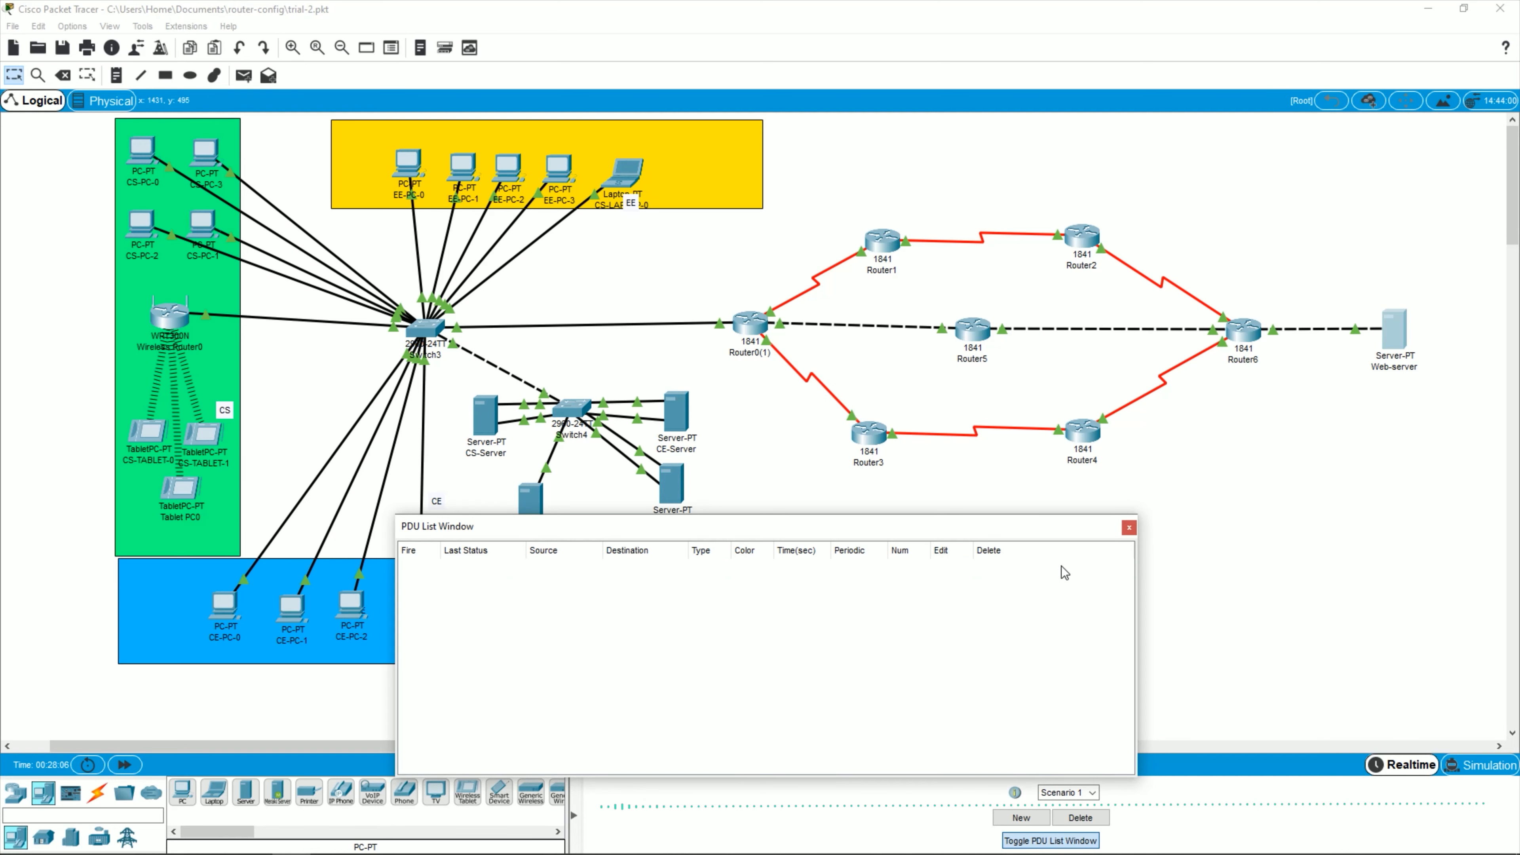
left_click(719, 264)
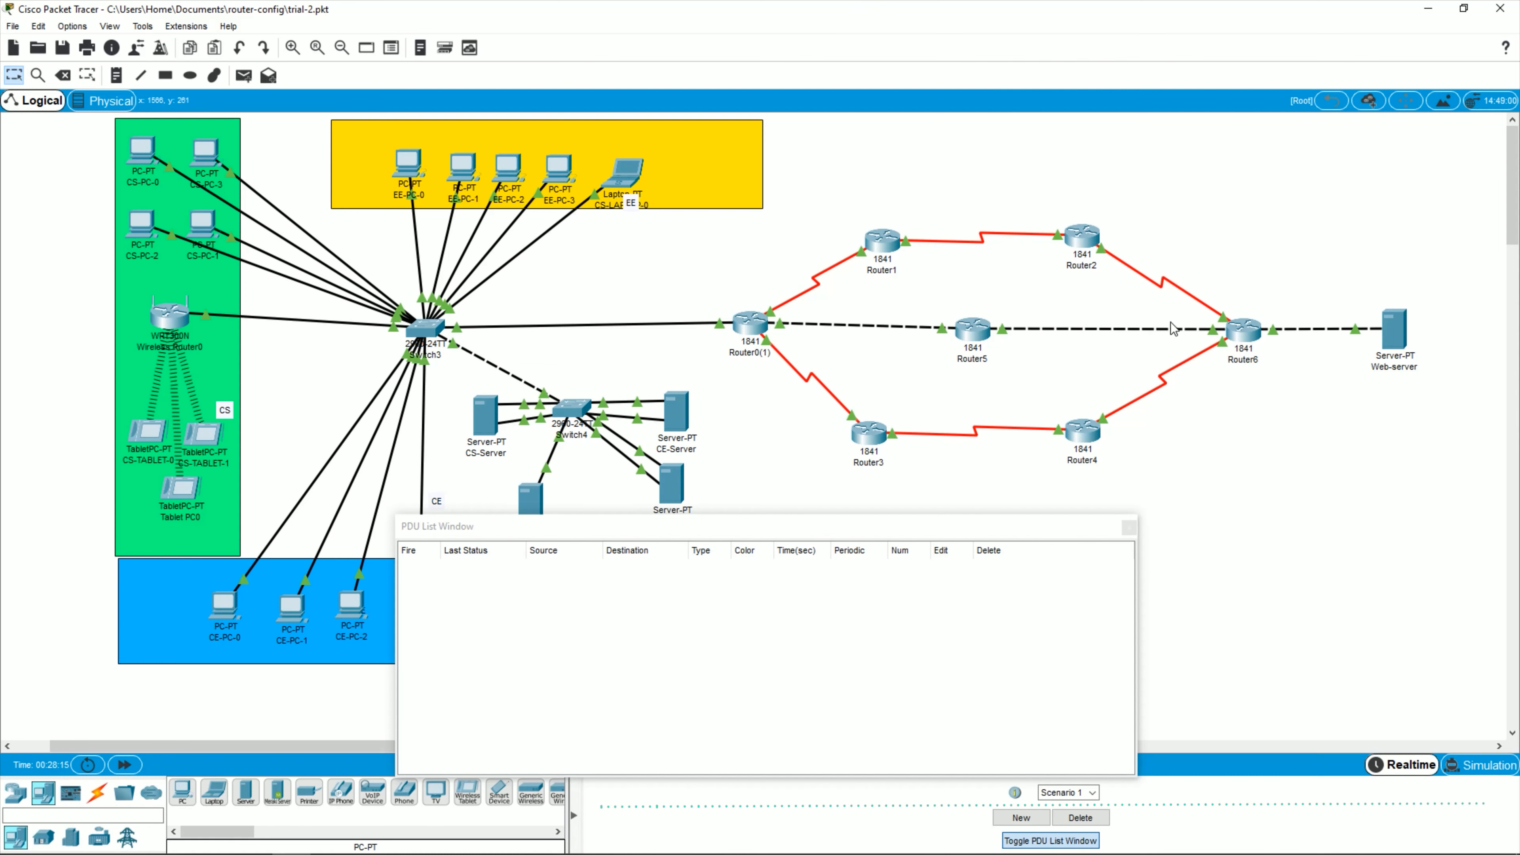
left_click_drag(1246, 332, 1244, 332)
Step: Send simple PDUs to Web-server from CS-PC-3, CS-TABLET-0 and CS-Server to test access across the routers
left_click(246, 78)
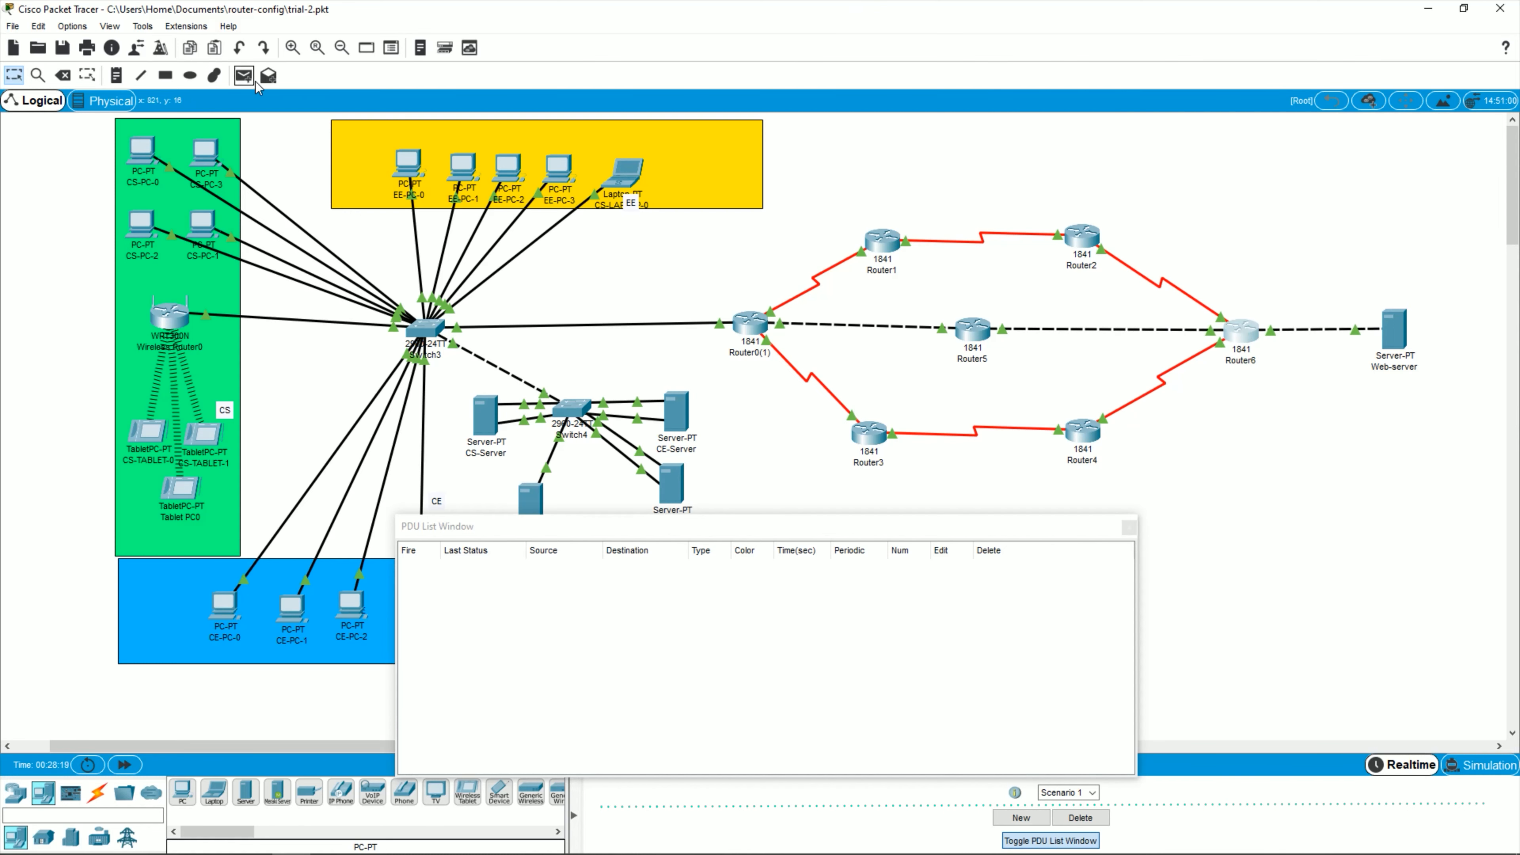
left_click(207, 154)
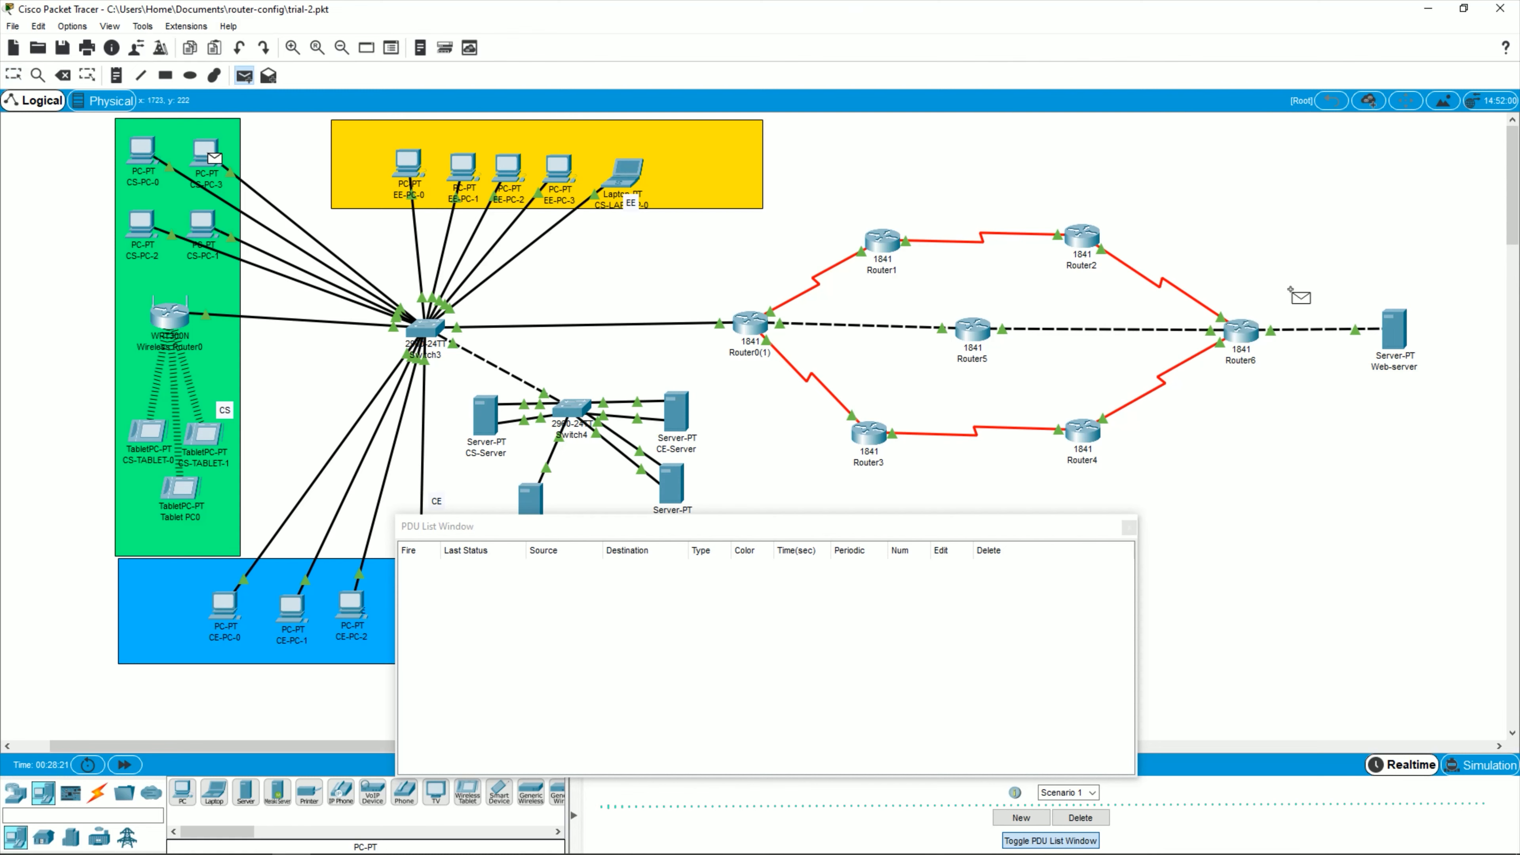
left_click(1395, 329)
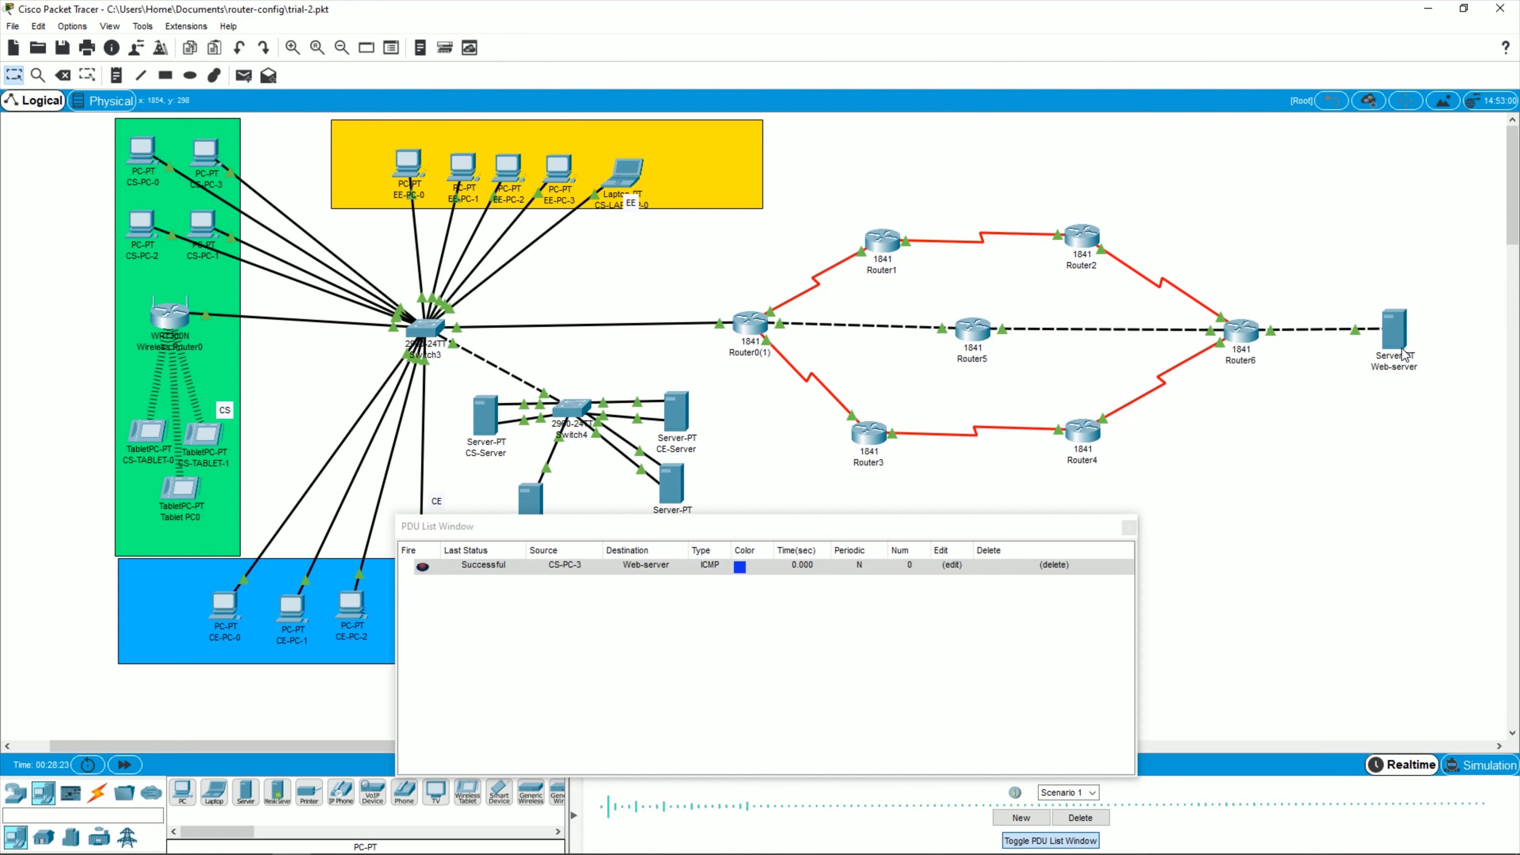
left_click(243, 75)
left_click(146, 432)
left_click(1396, 331)
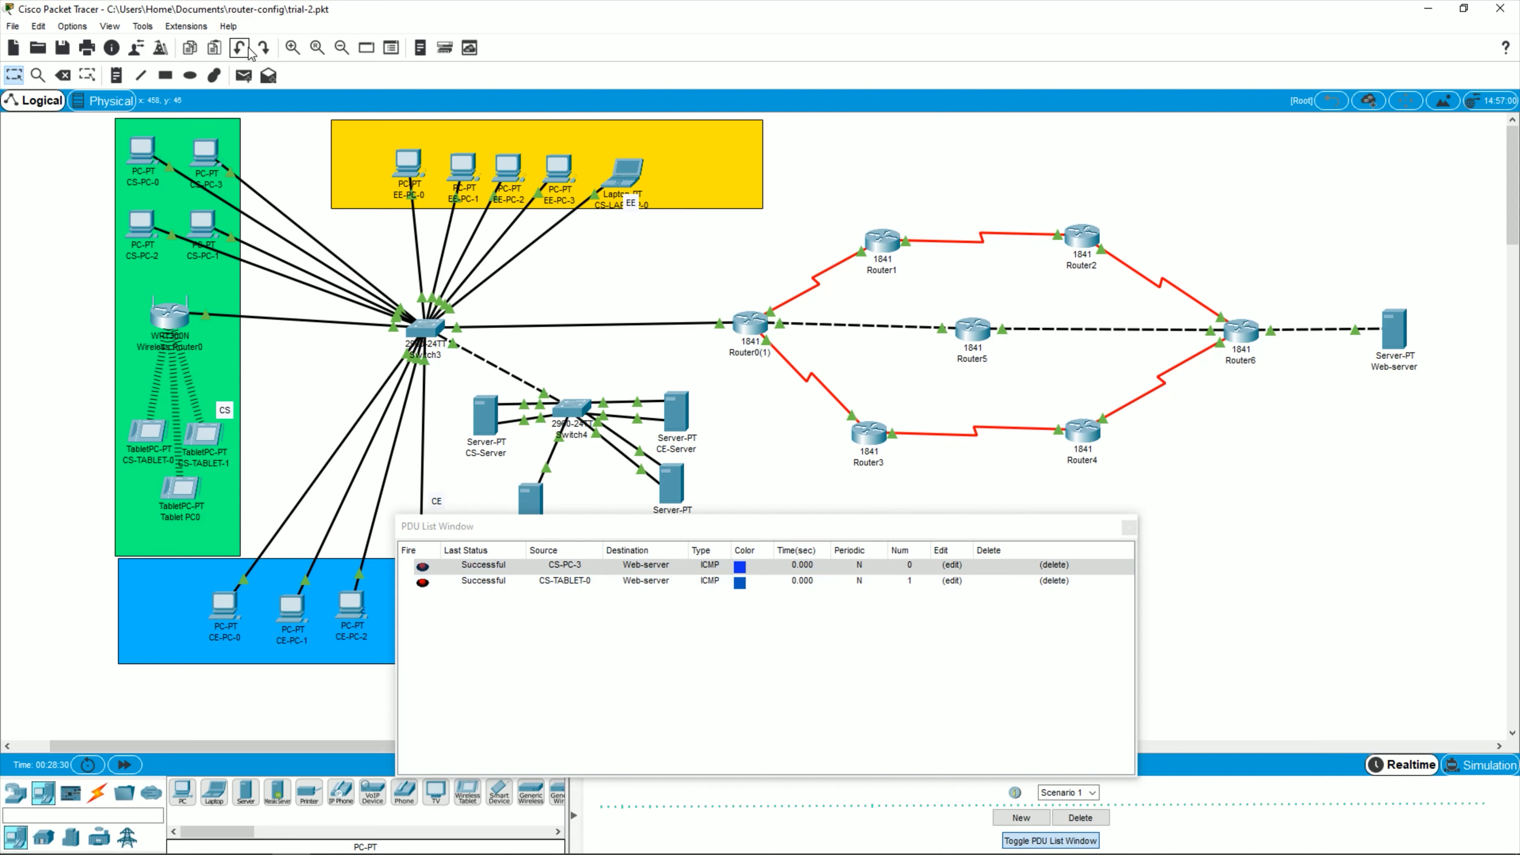
left_click(244, 76)
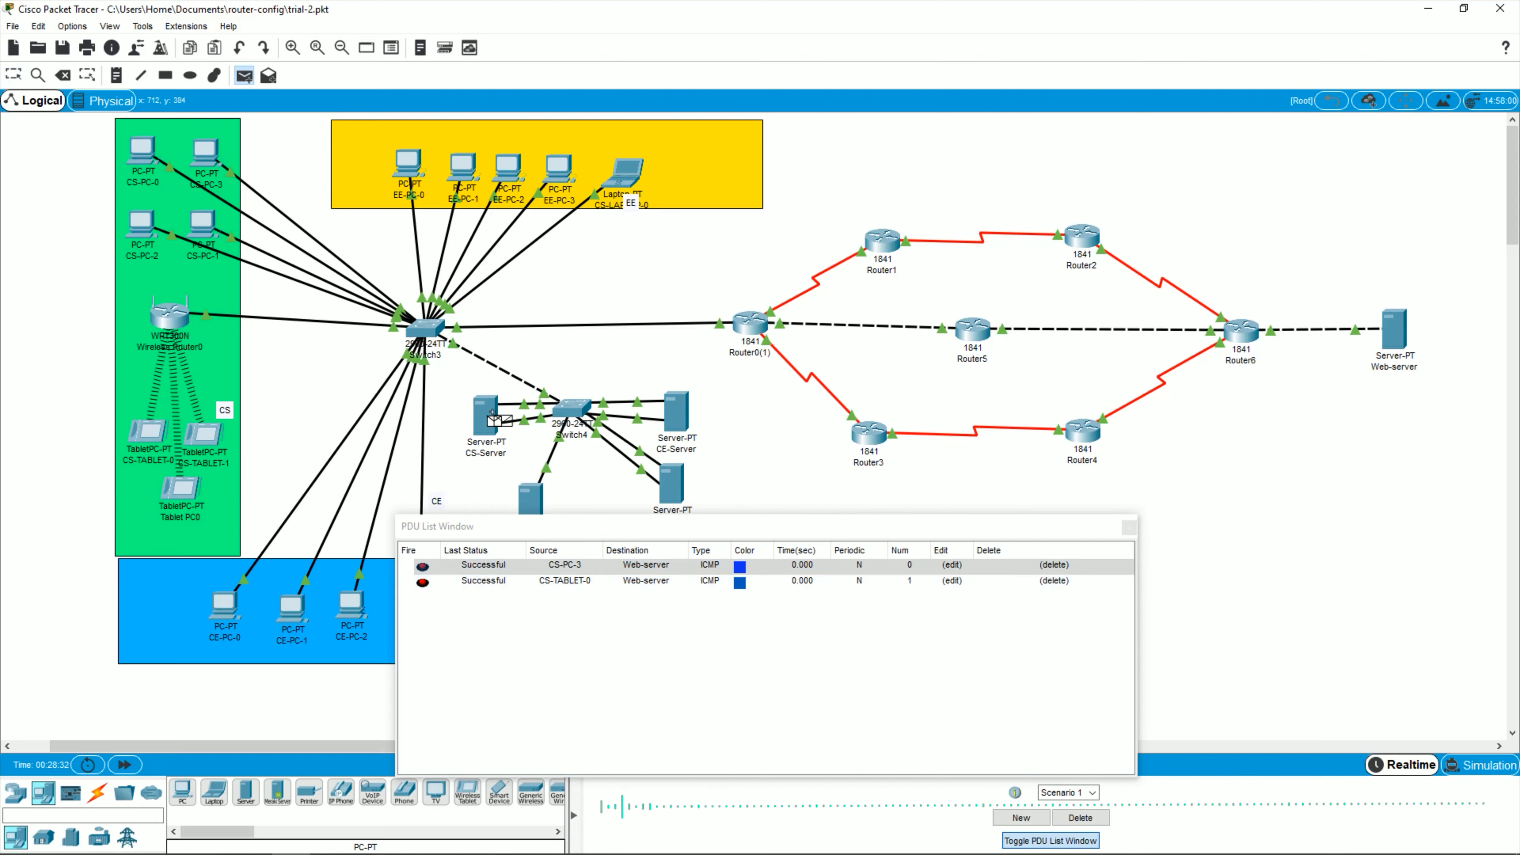
left_click(491, 412)
left_click(1403, 342)
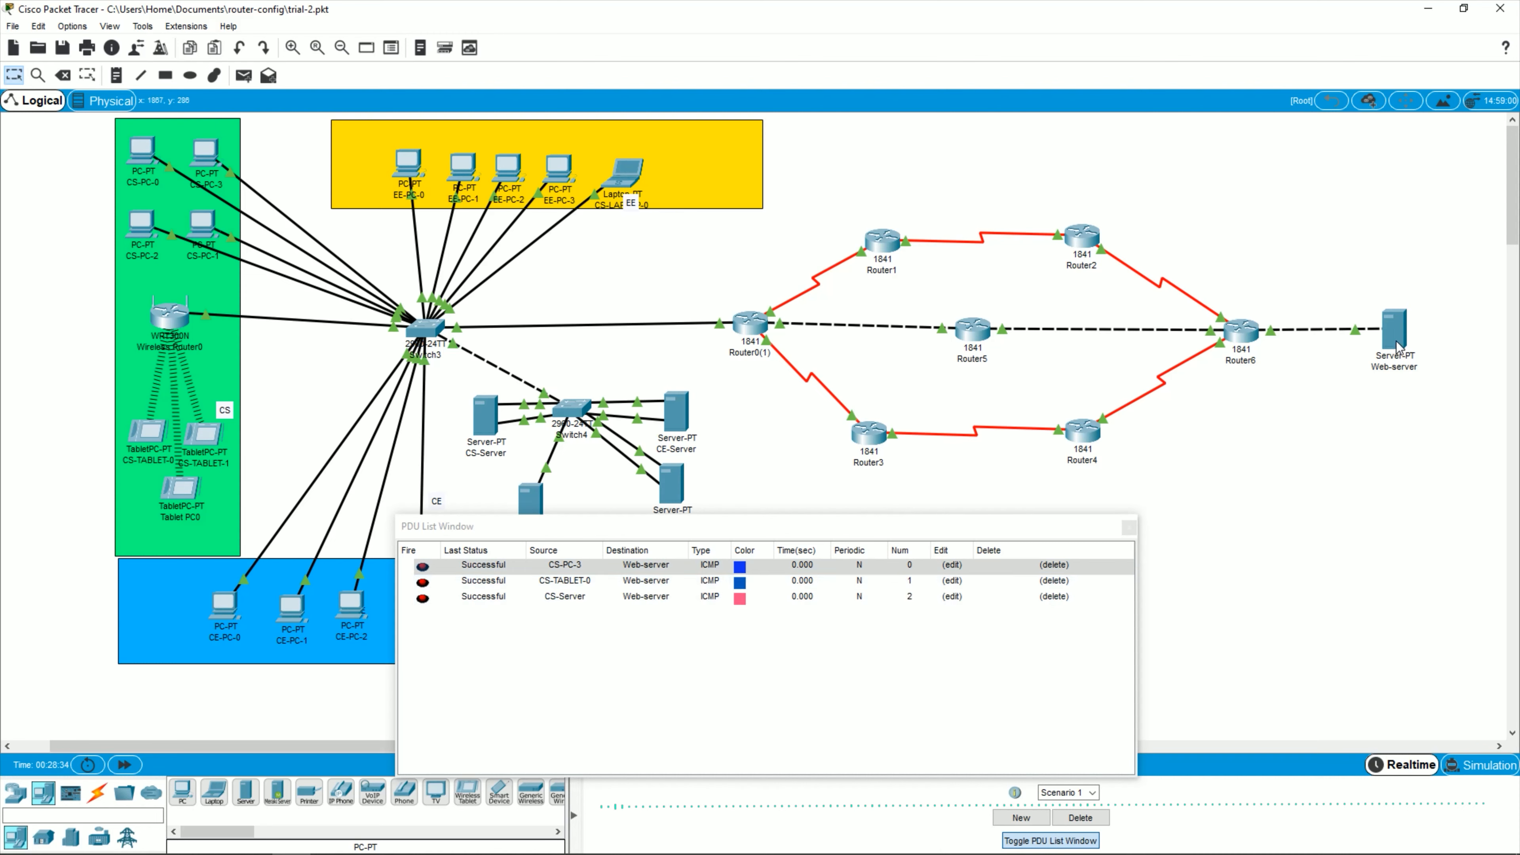
Step: Move the PDU list window clear of the servers, and switch off Router1's power to take down the upper route
left_click_drag(1063, 532, 1293, 552)
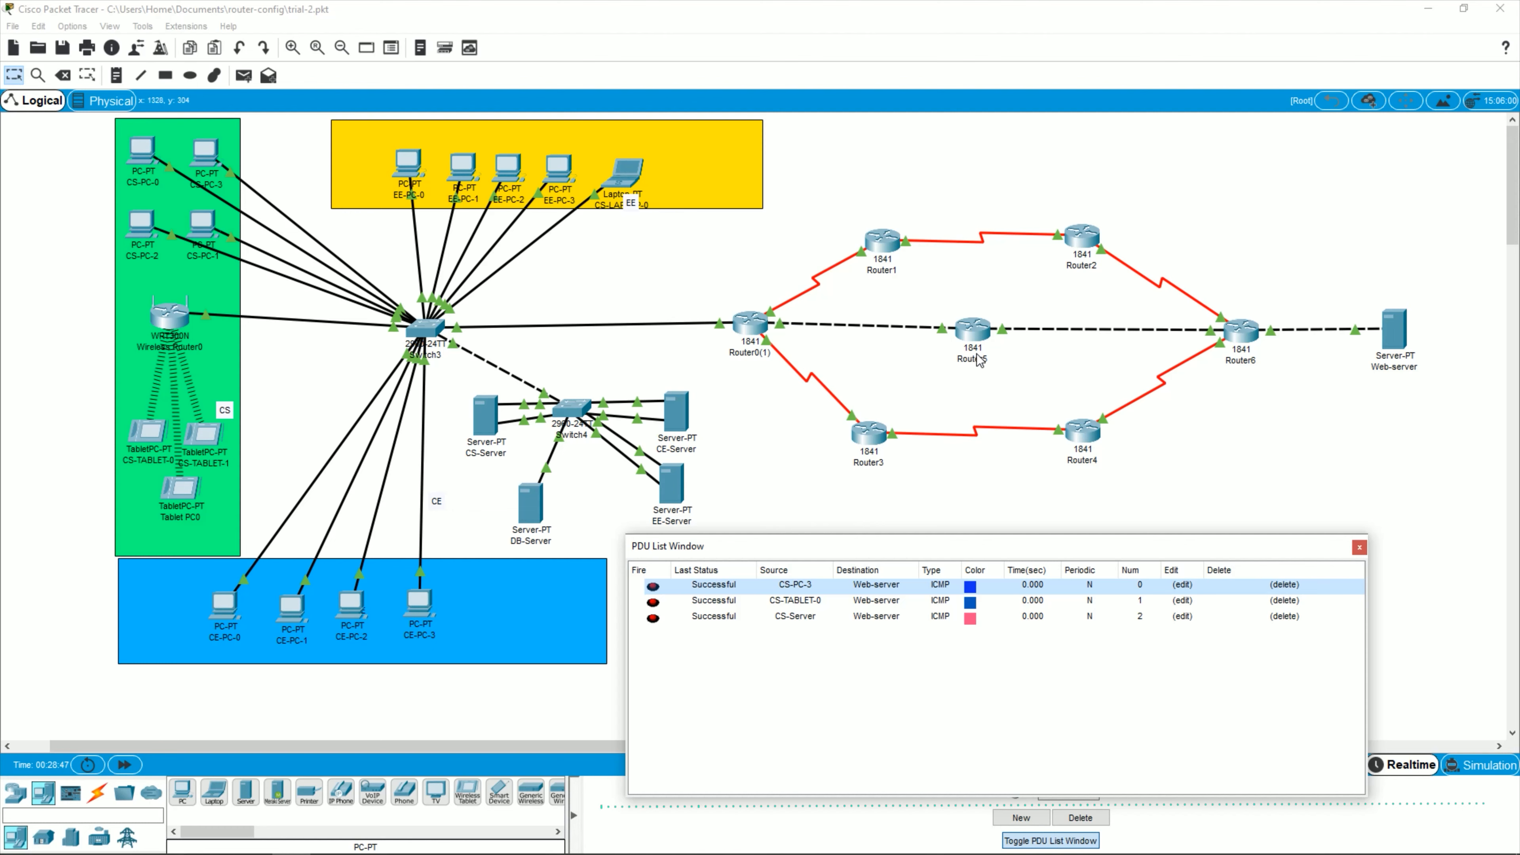
left_click(883, 240)
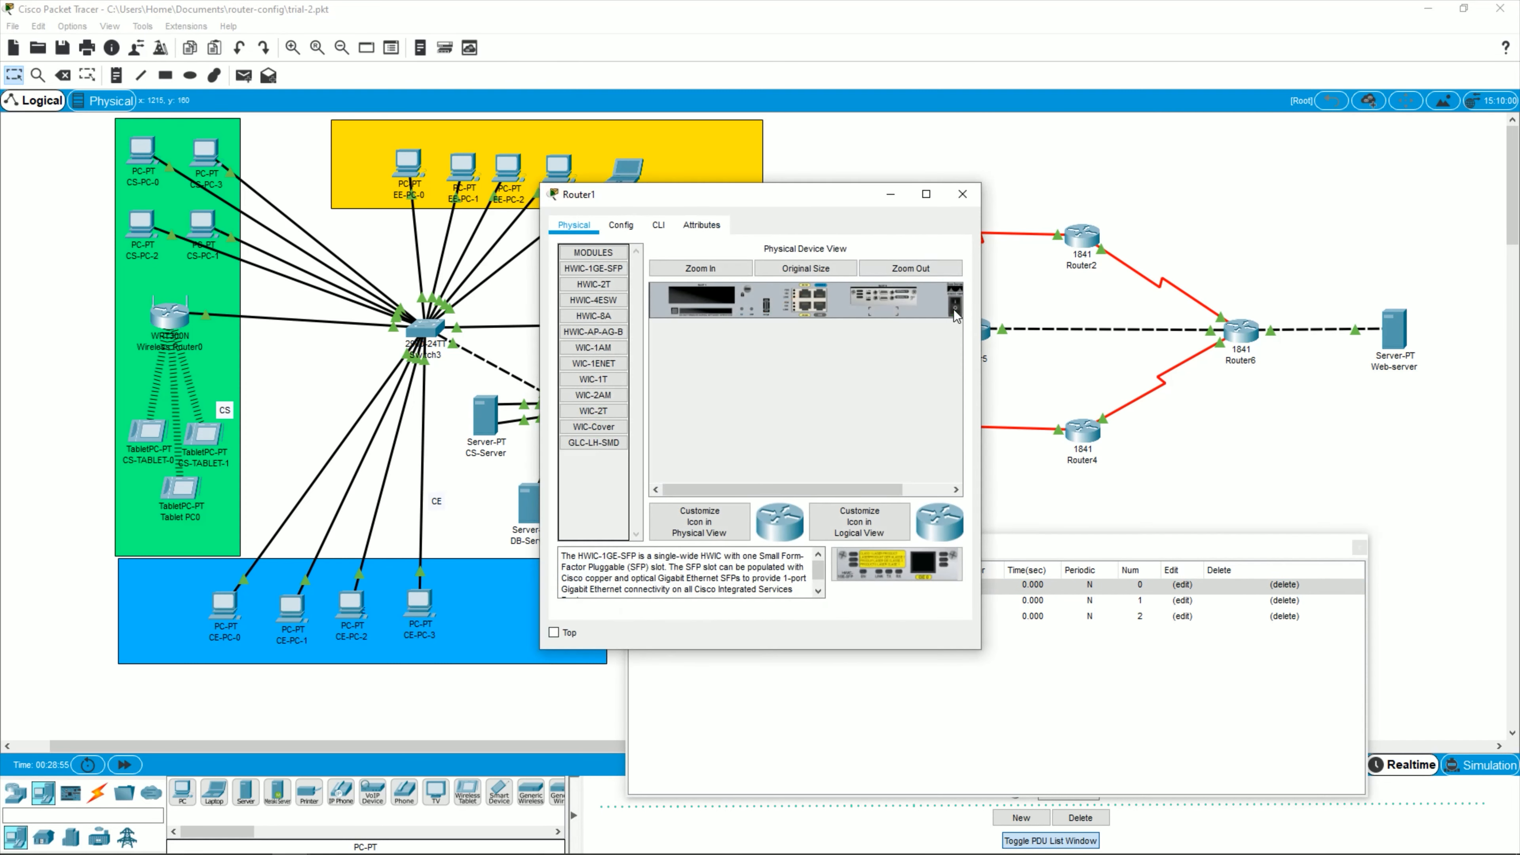
left_click(962, 195)
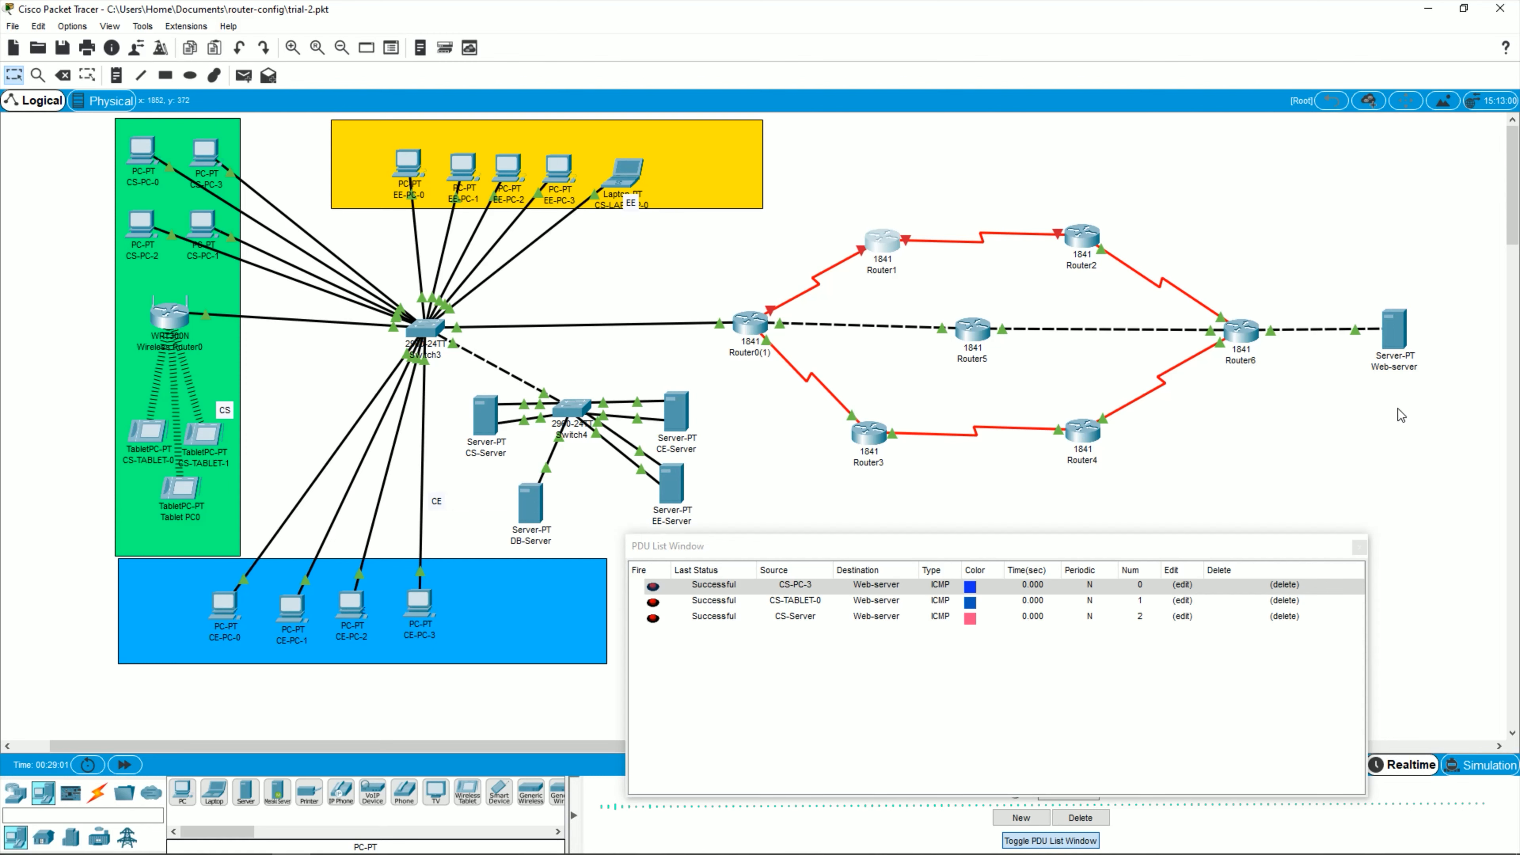
Step: Delete the three test PDUs sent to Web-server from CS-PC-3, CS-TABLET-0 and CS-Server
left_click(1286, 600)
left_click(1286, 600)
left_click(1286, 585)
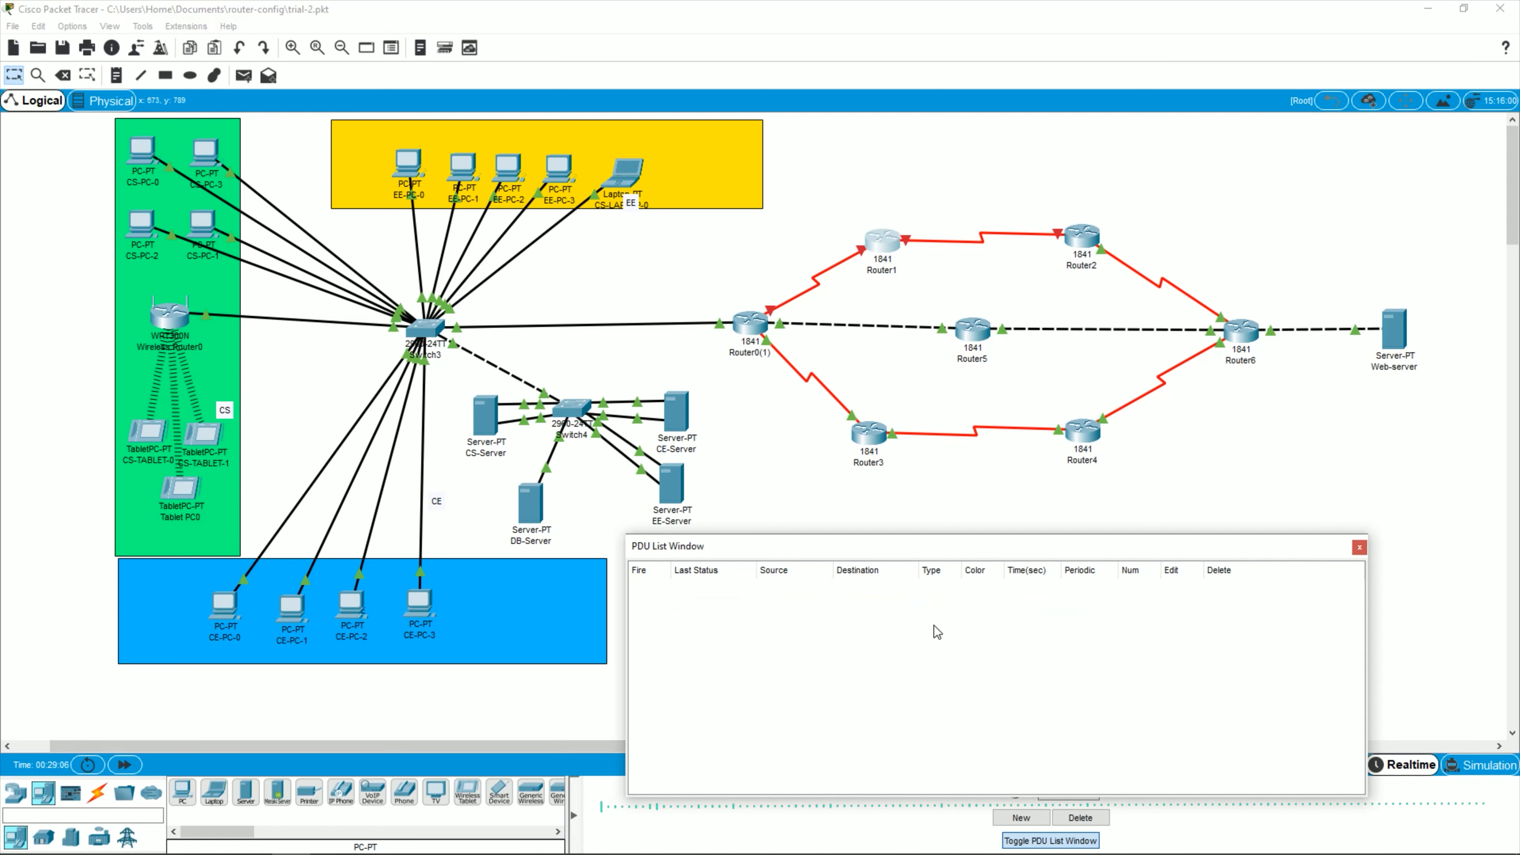
Step: Send simple PDUs from CS-PC-0 and CS-TABLET-0 to Web-server to test access with Router1 powered off
left_click(243, 75)
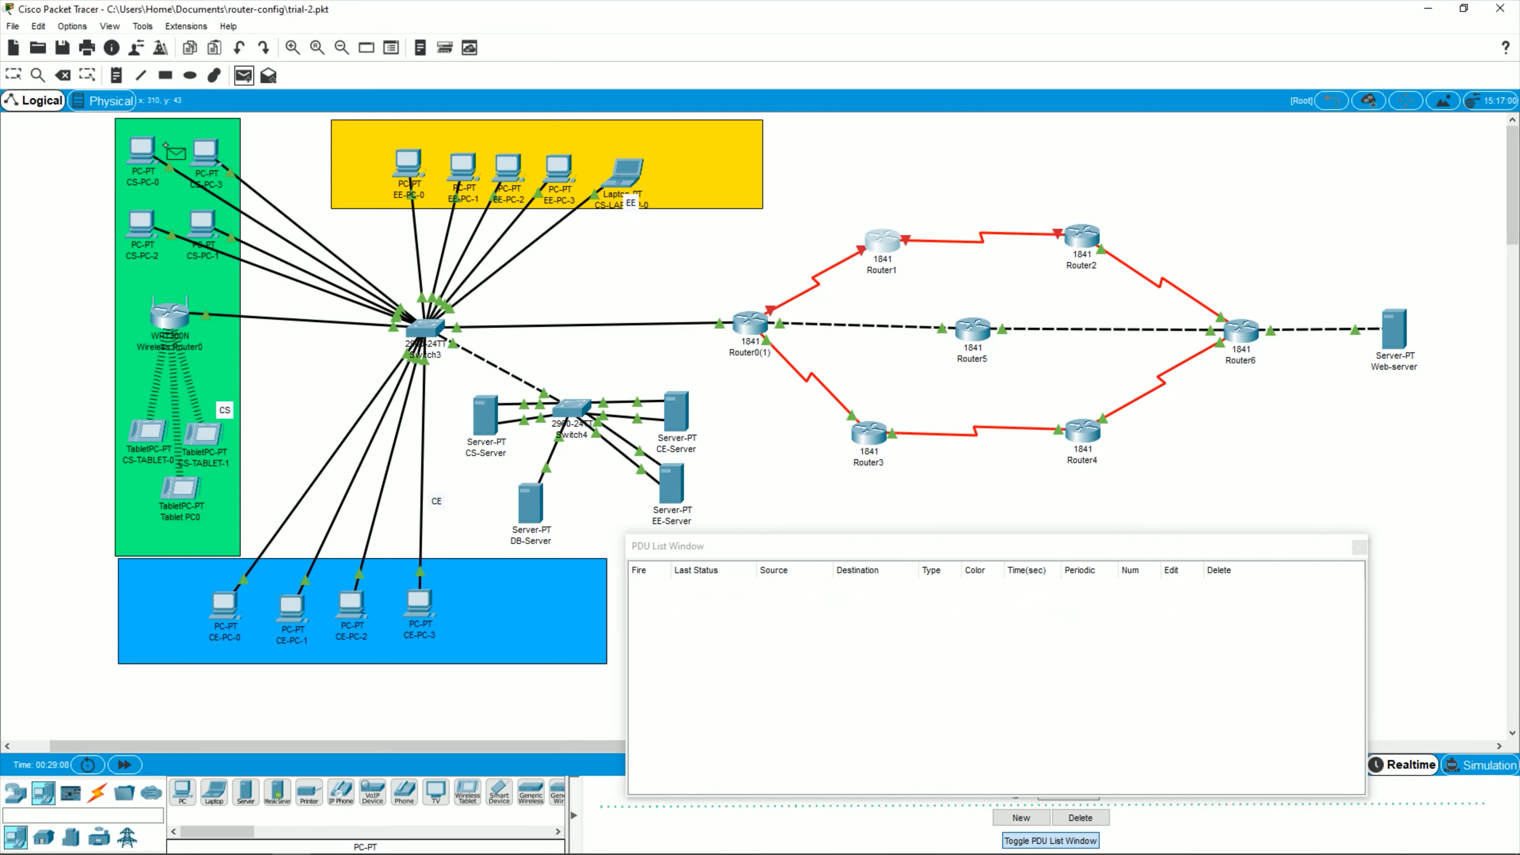
left_click(162, 144)
left_click(1396, 343)
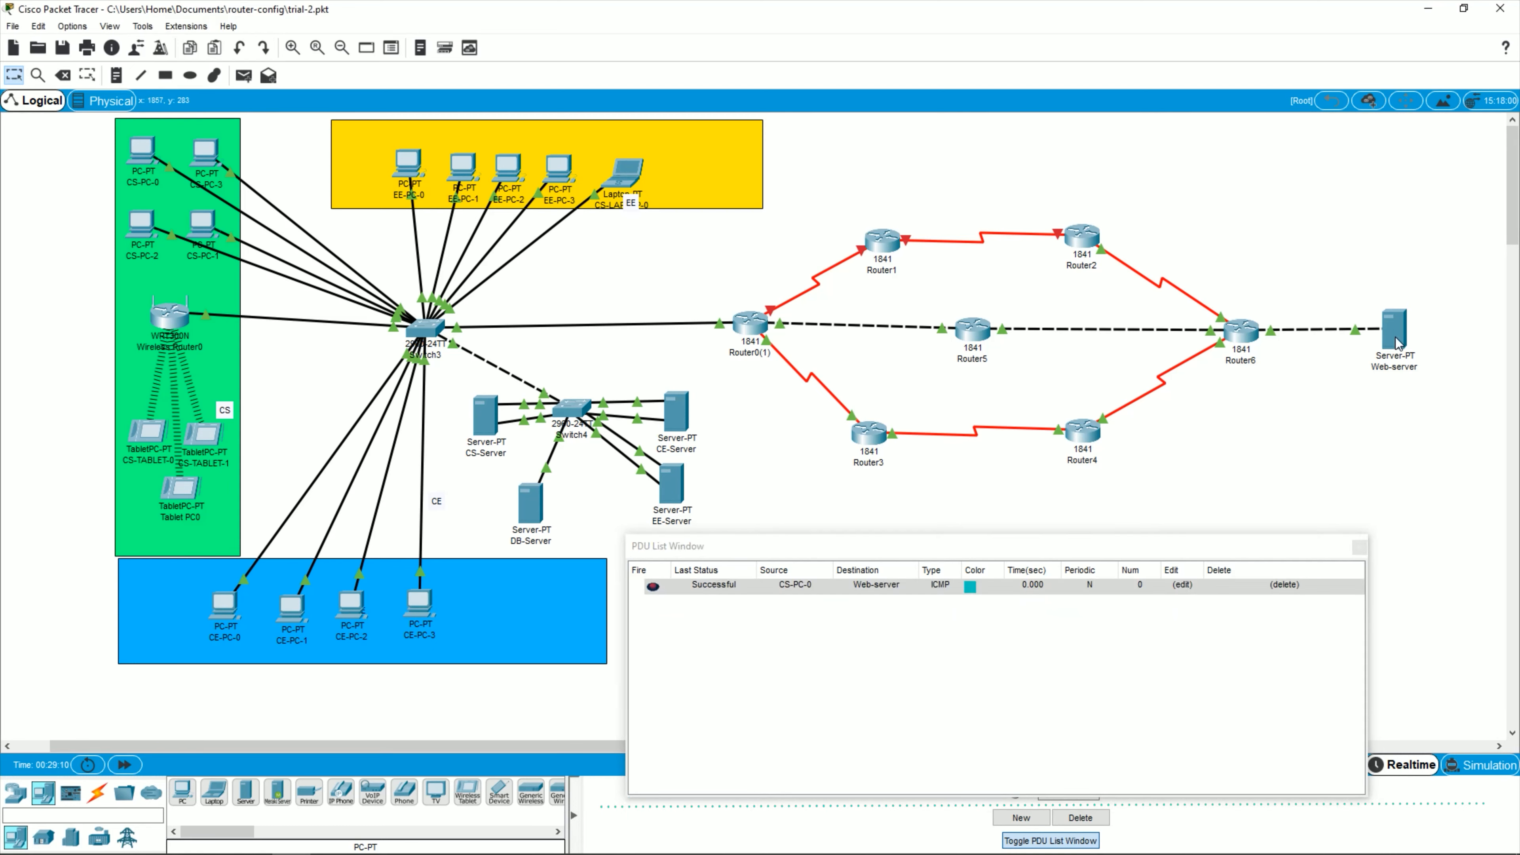
mouse_move(1396, 344)
left_click(243, 75)
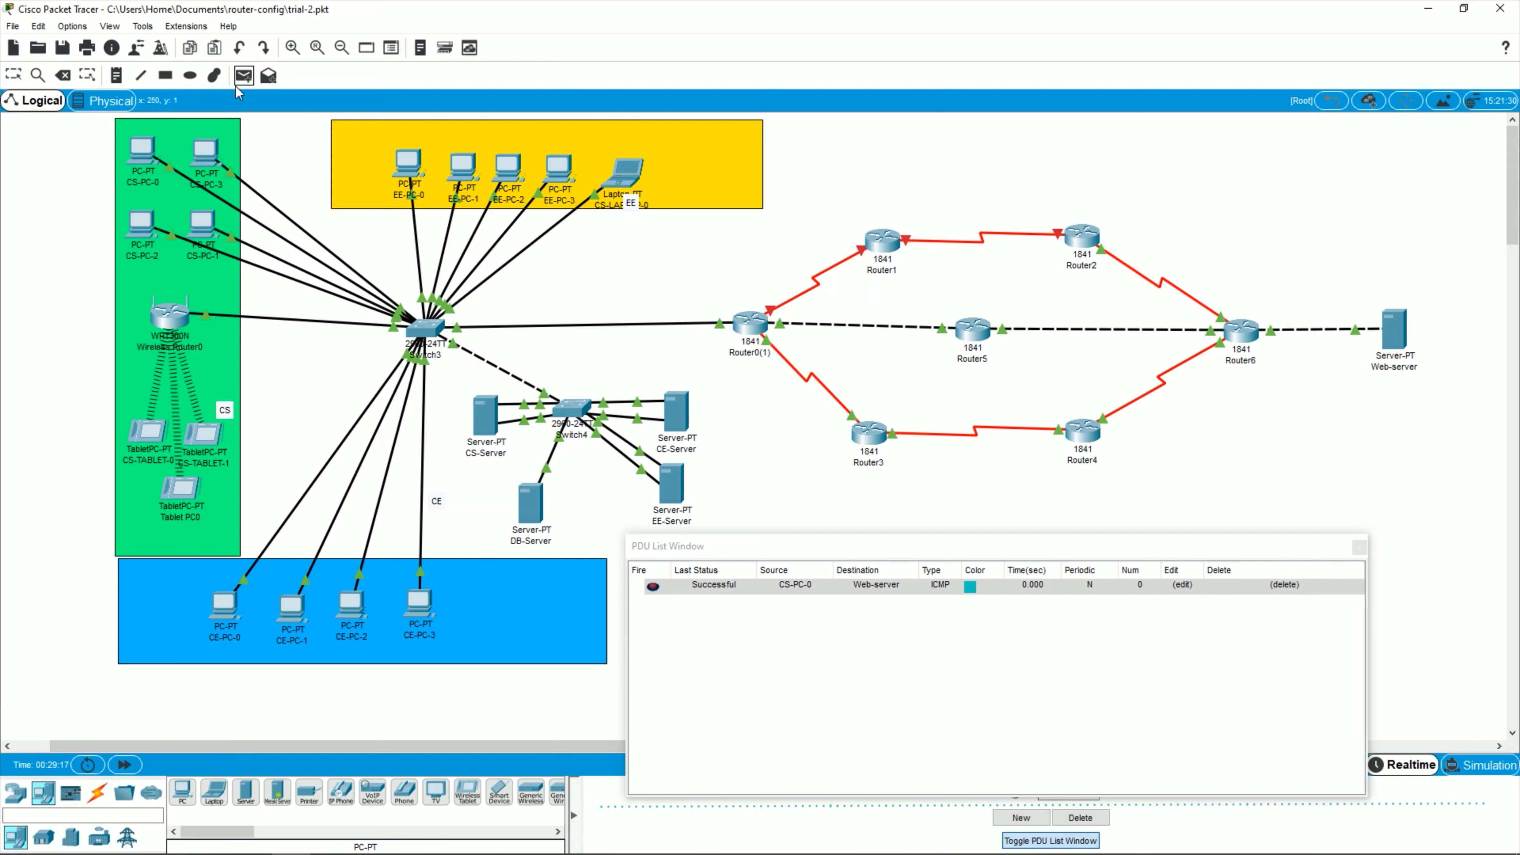
left_click(149, 431)
left_click(1394, 331)
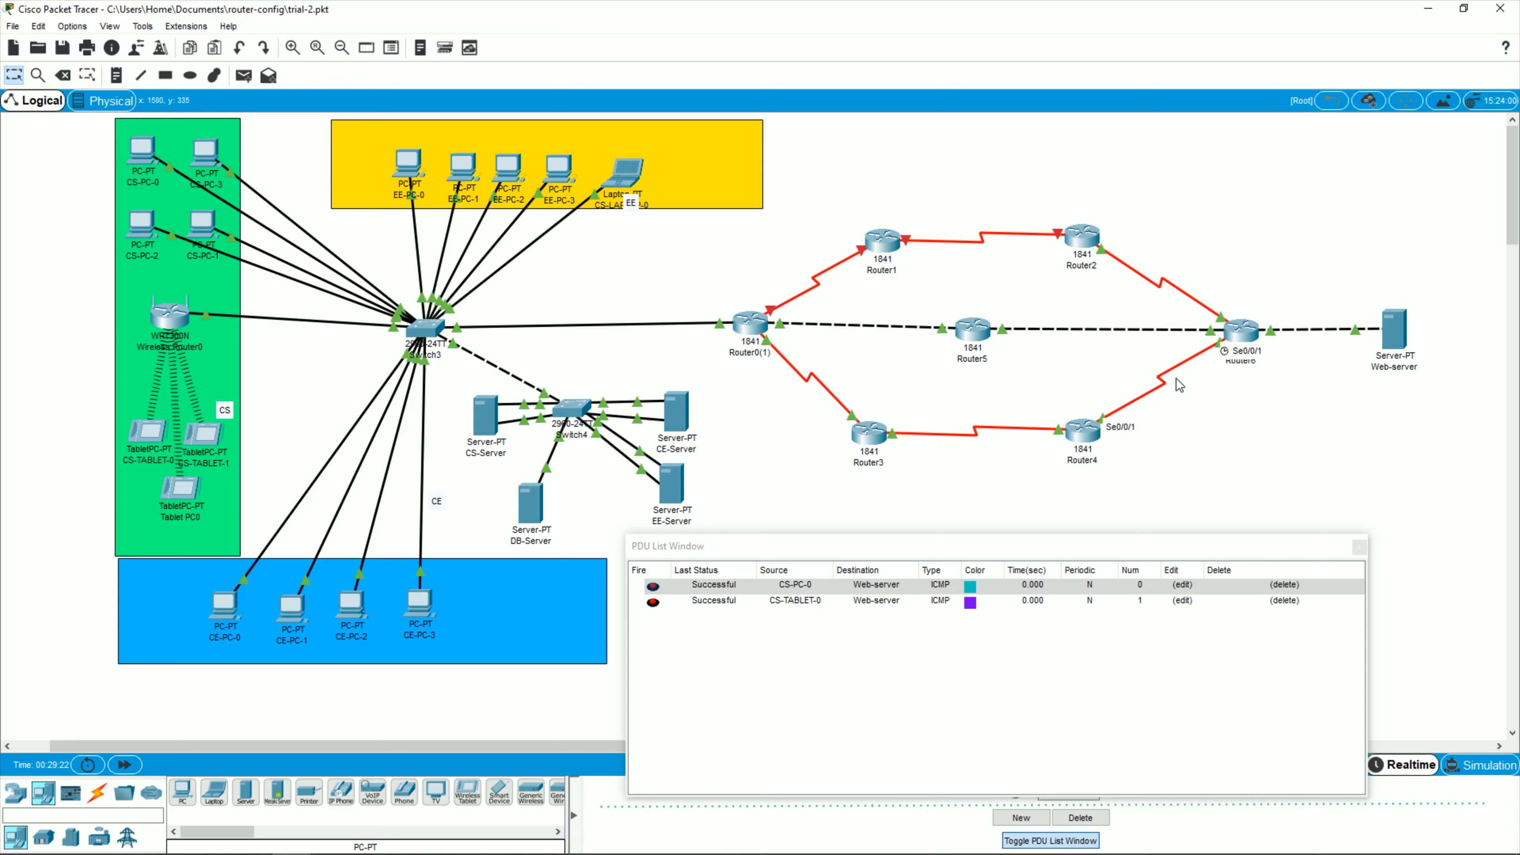
Step: Switch off Router5's power to take down the middle route, and close its device window
left_click(975, 331)
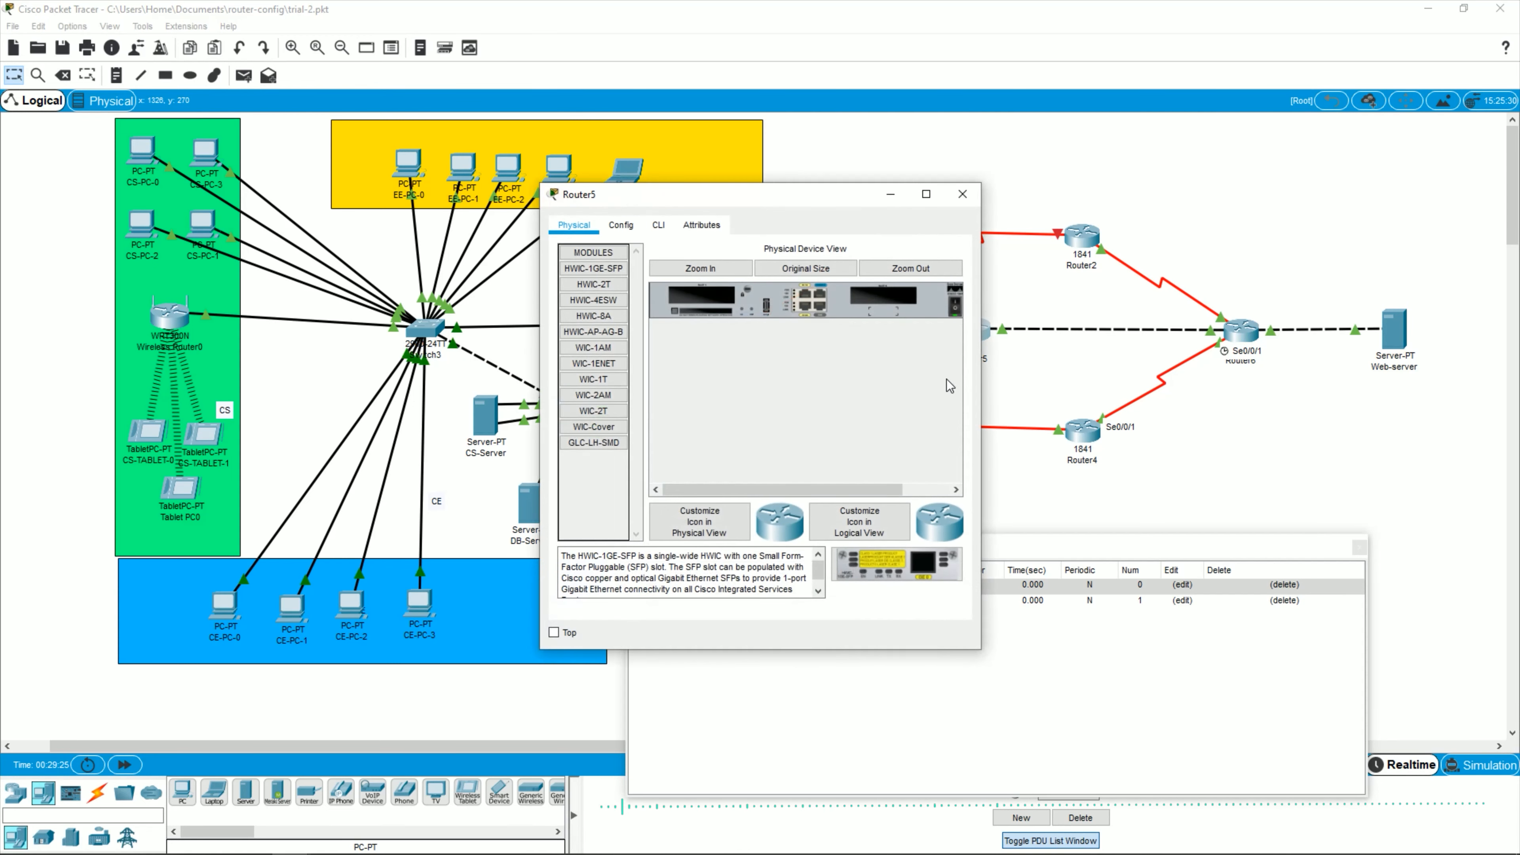
left_click(957, 312)
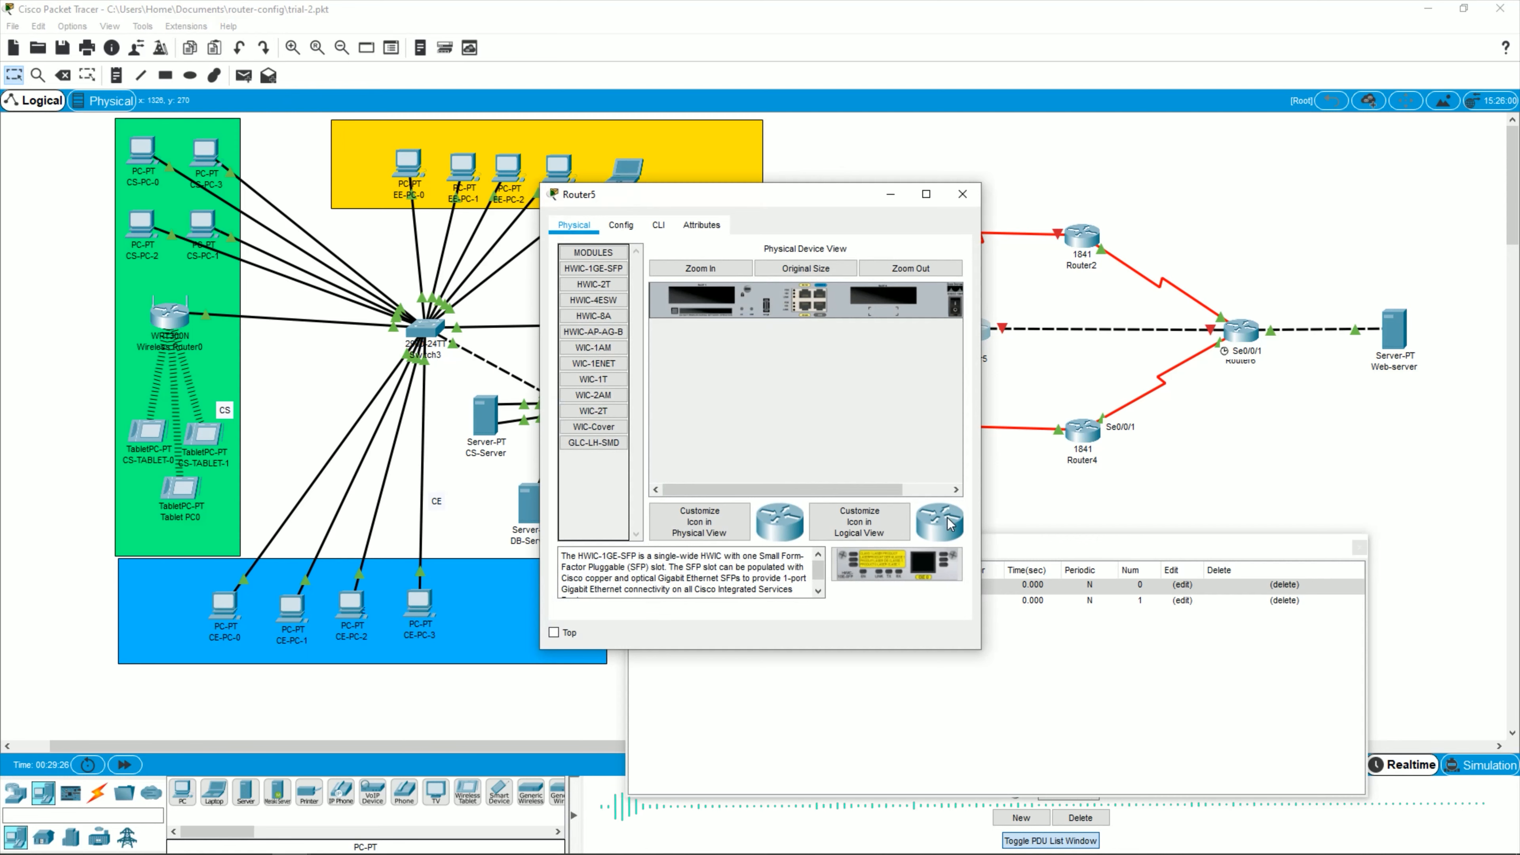
left_click(962, 194)
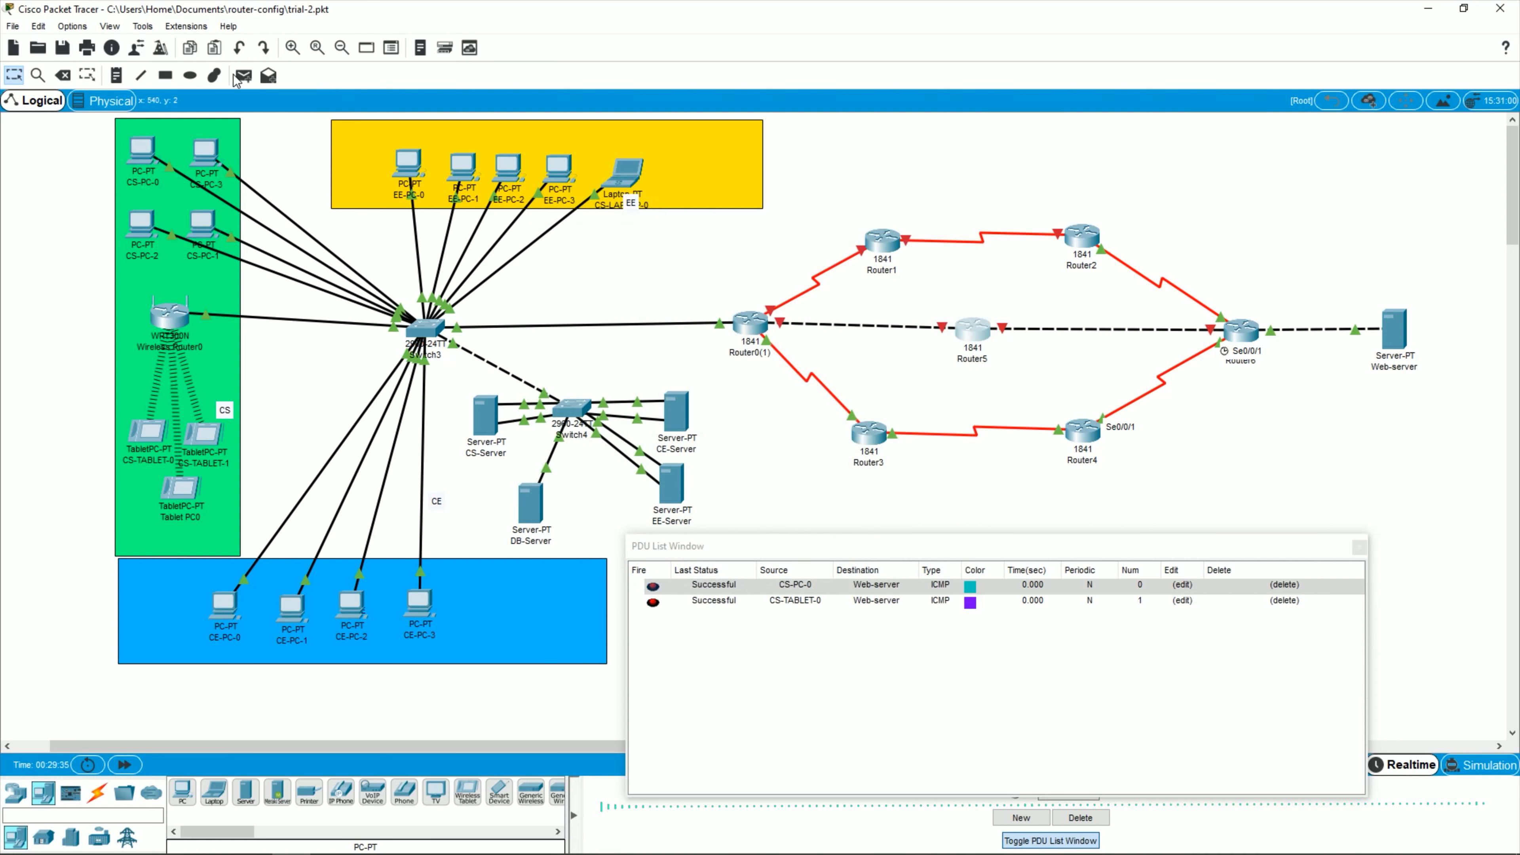
Step: Send a simple PDU from CS-PC-1 to Web-server to test access over the remaining lower route
left_click(244, 75)
left_click(207, 228)
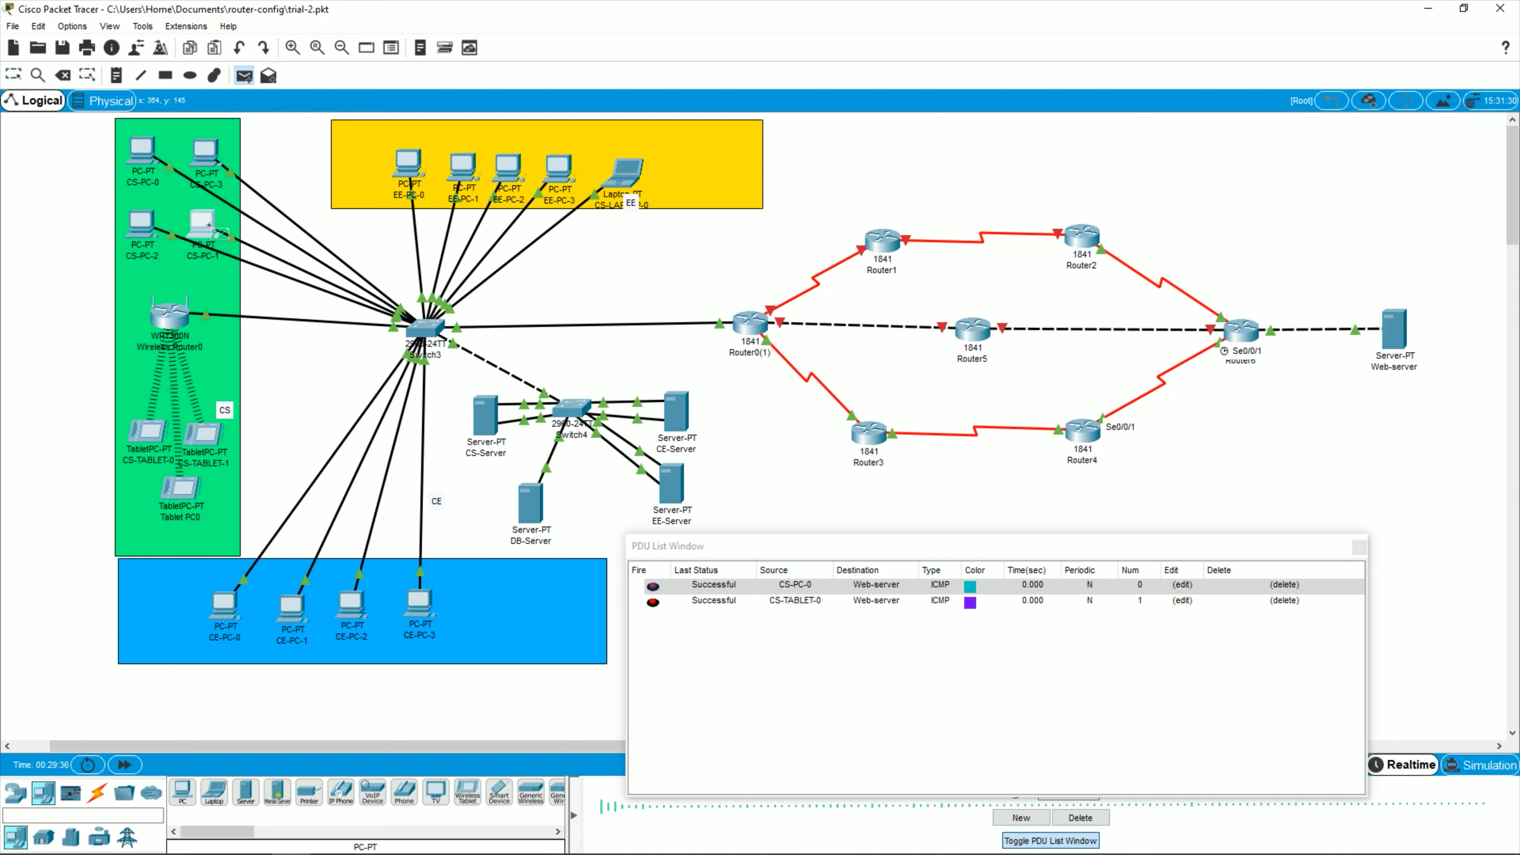
left_click(1403, 332)
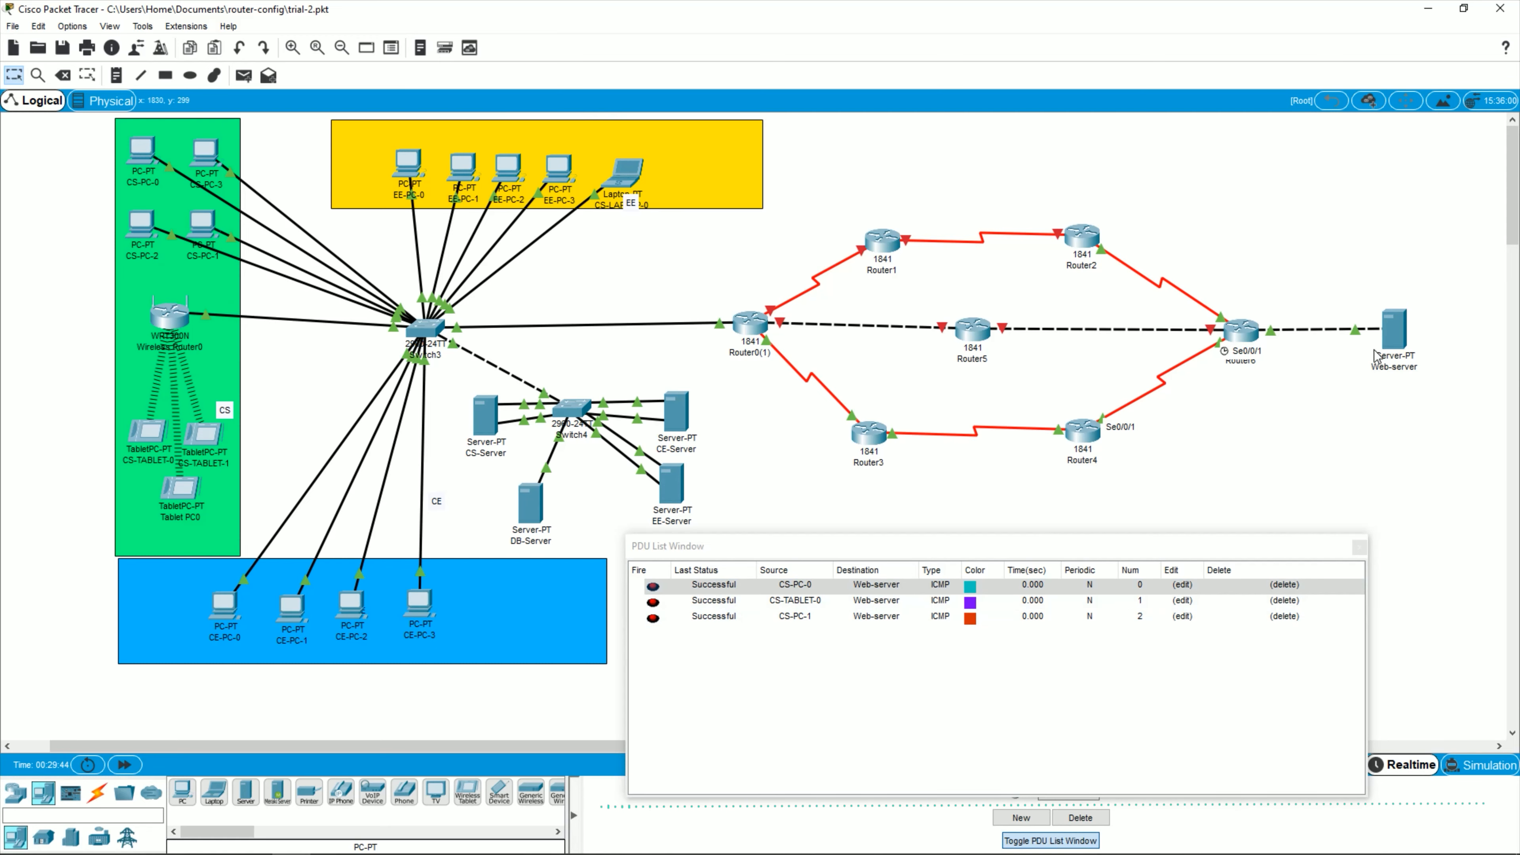
Step: Delete the three test PDUs from CS-PC-0, CS-TABLET-0 and CS-PC-1, and move the PDU list window clear of the routers
mouse_move(1130, 545)
left_mouse_down()
mouse_move(1029, 546)
mouse_move(1128, 549)
left_mouse_up()
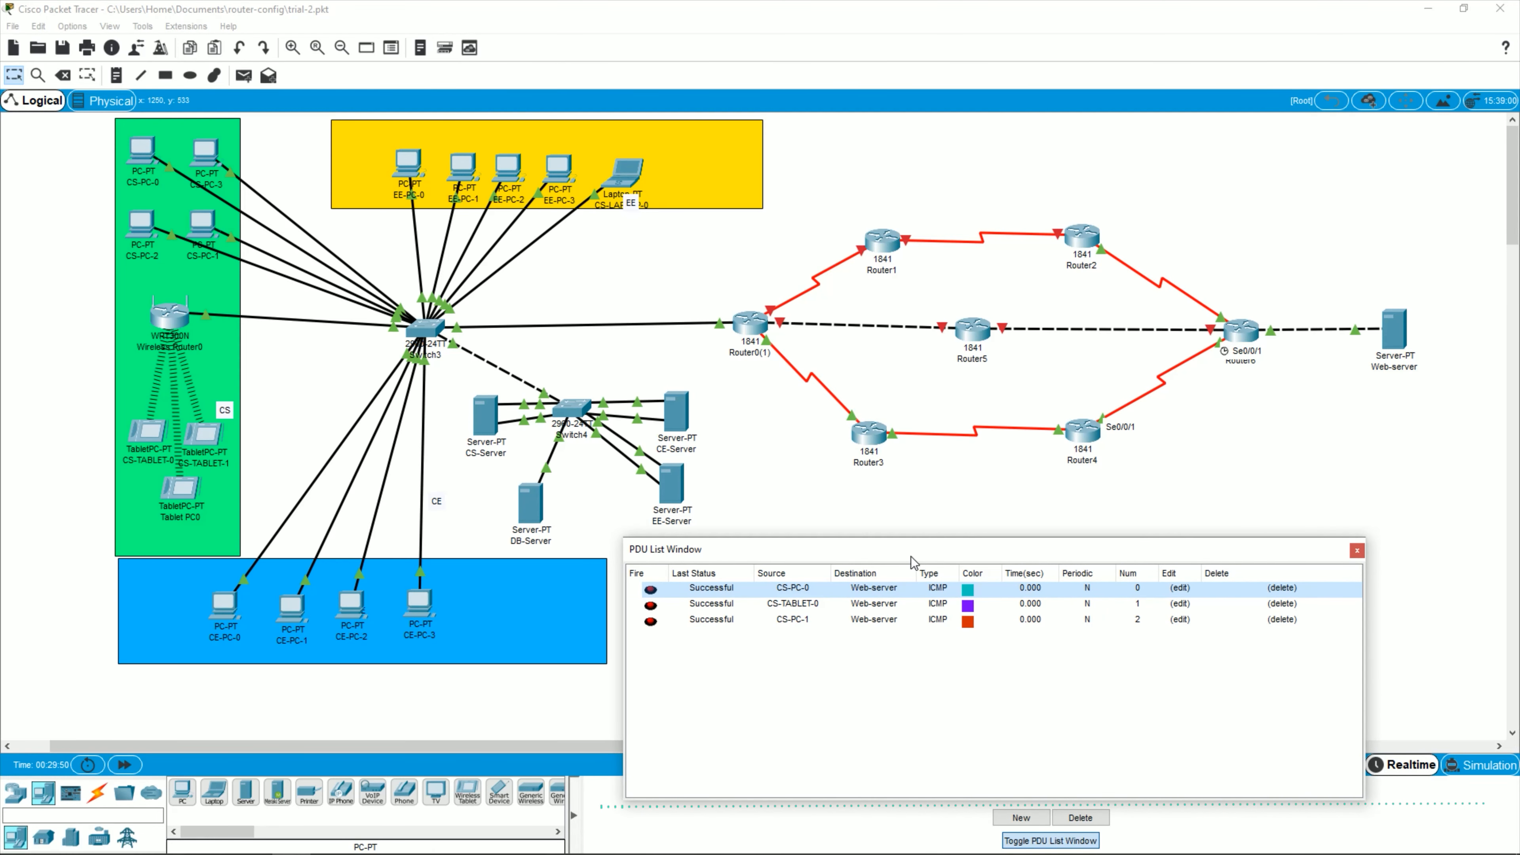
left_click_drag(916, 549, 507, 396)
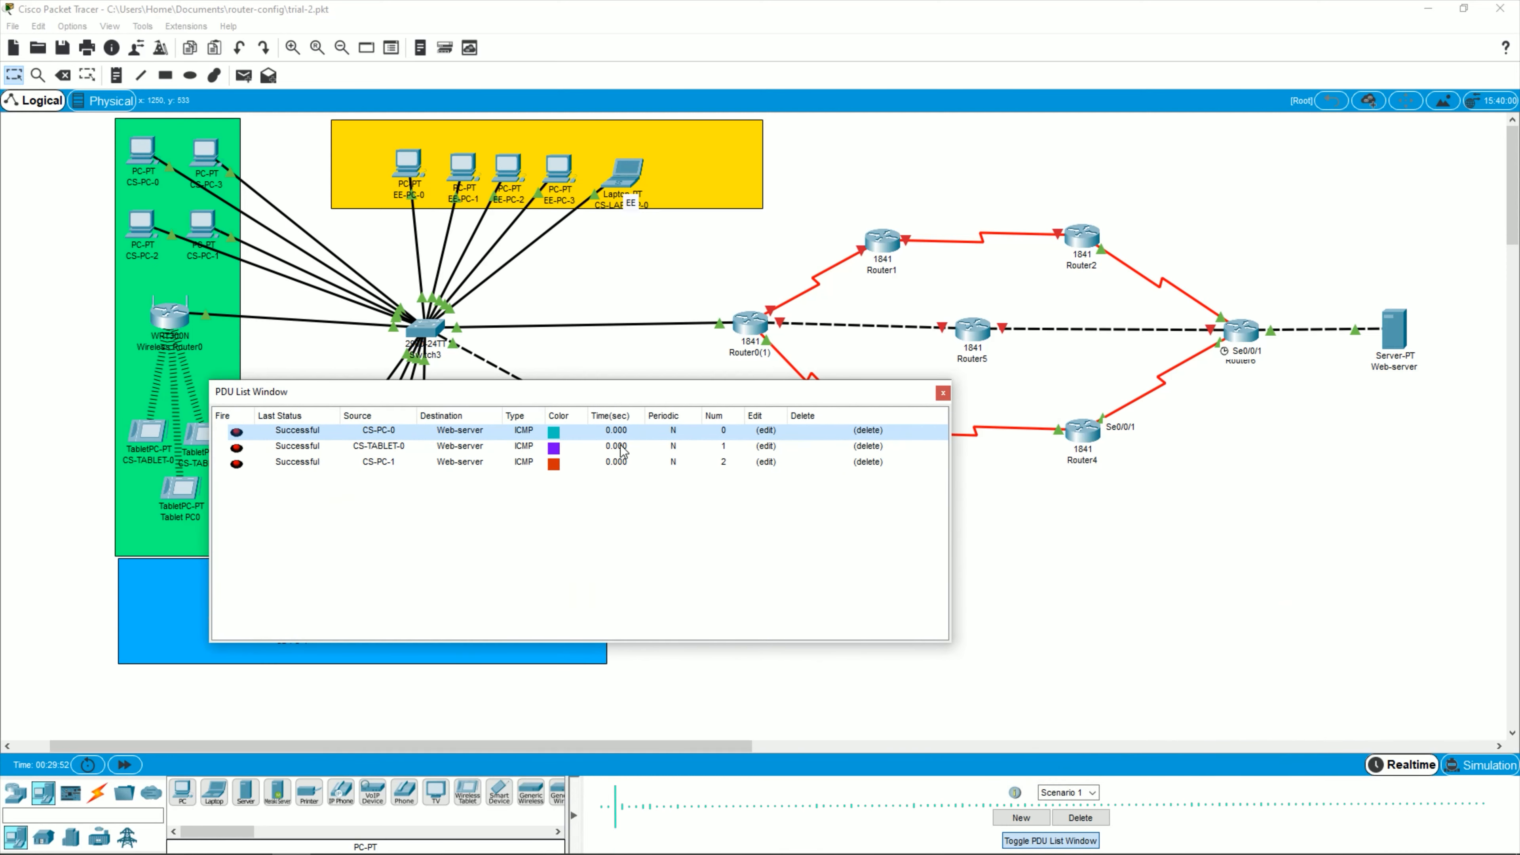
left_click(873, 433)
left_click(874, 432)
left_click(874, 432)
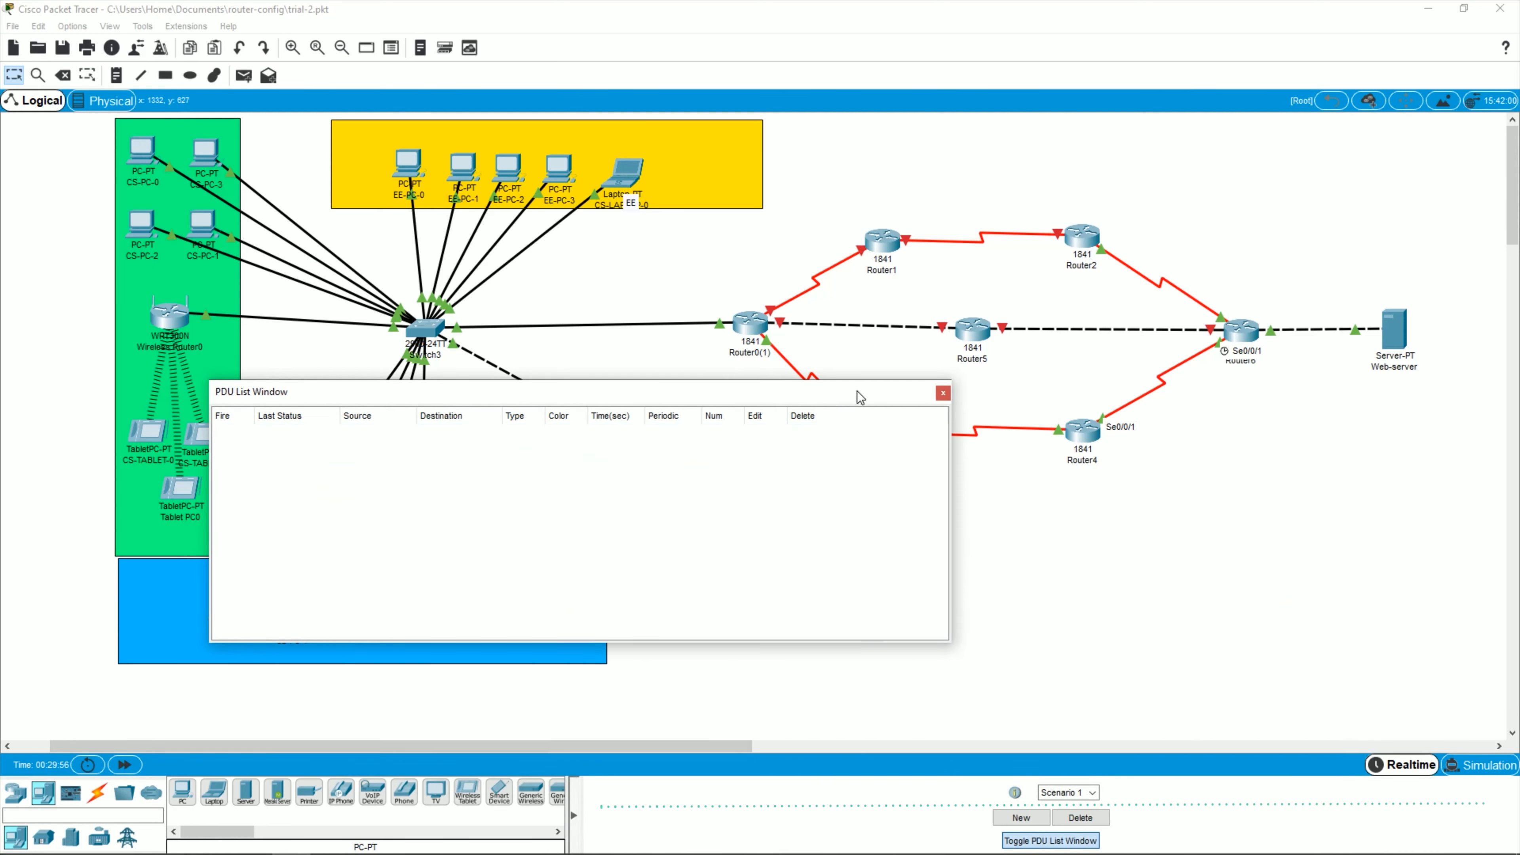
left_click_drag(860, 395, 933, 556)
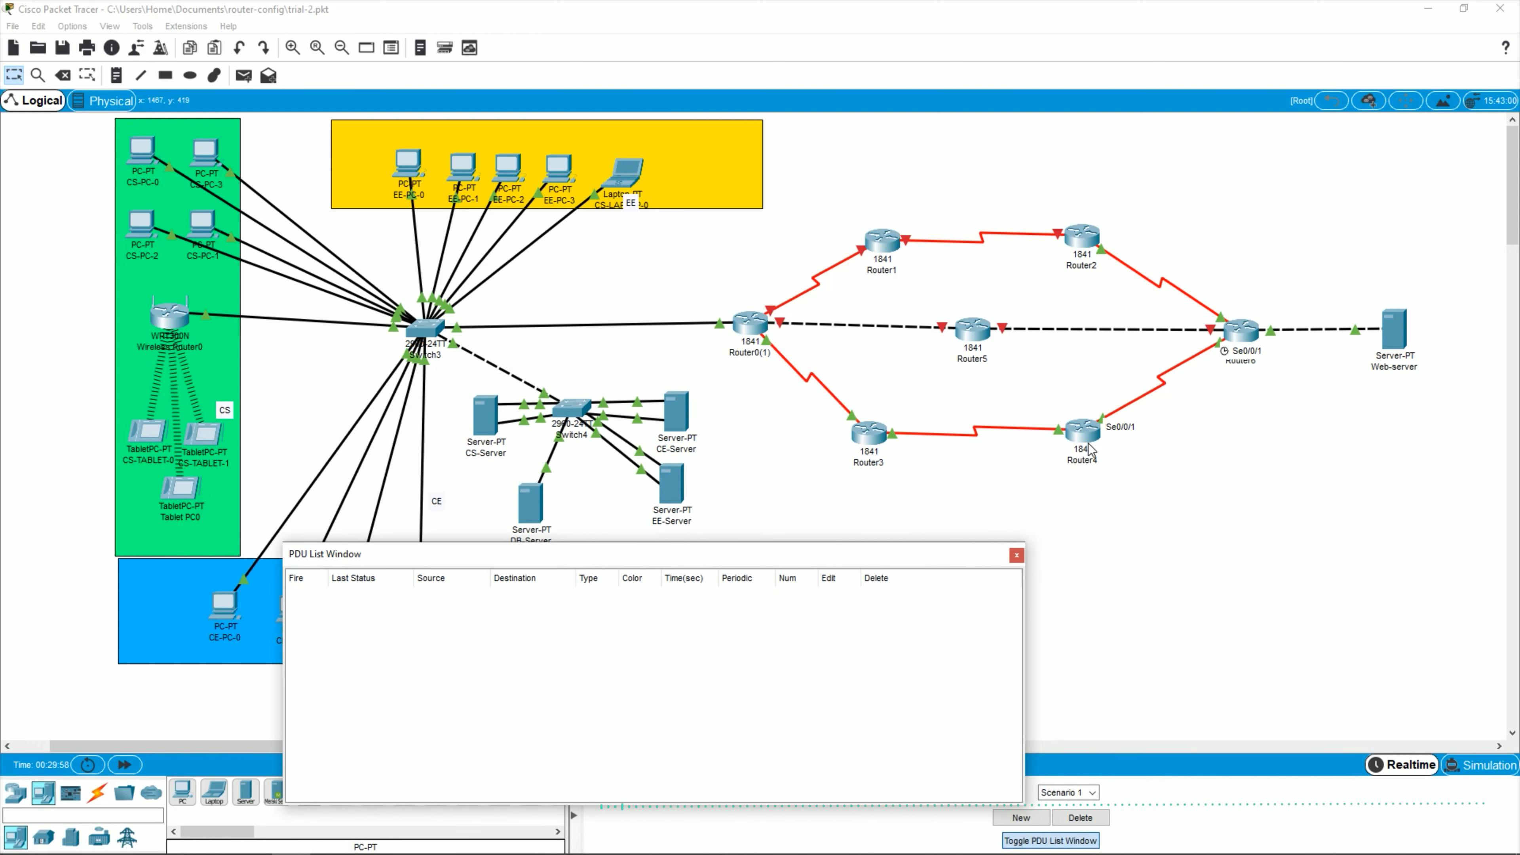
Step: Switch to Simulation mode and add a simple PDU from CS-PC-0 to Web-server
left_click(1484, 770)
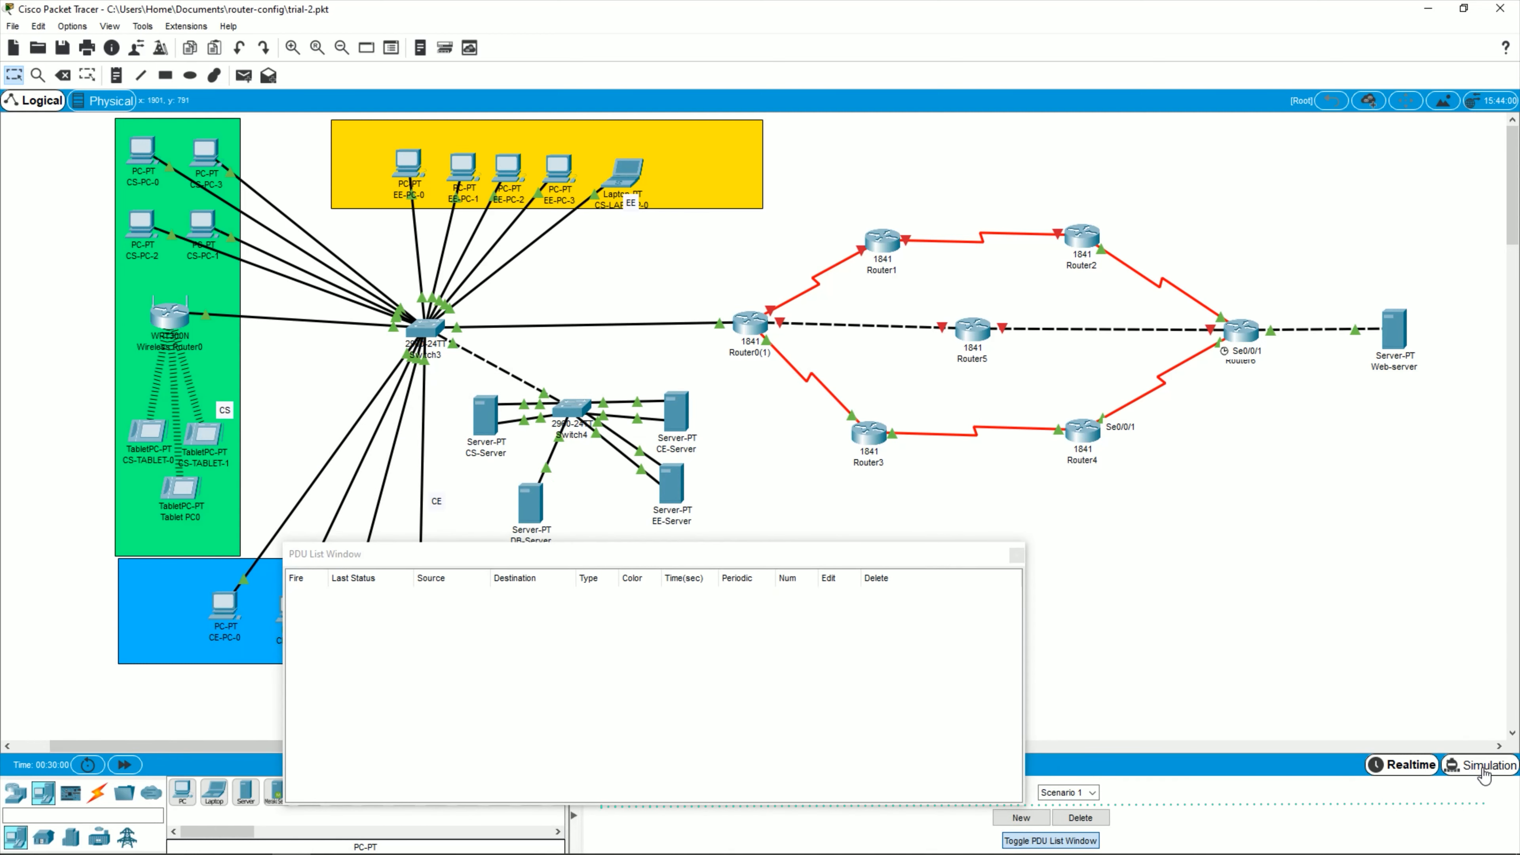
left_click_drag(772, 556, 645, 494)
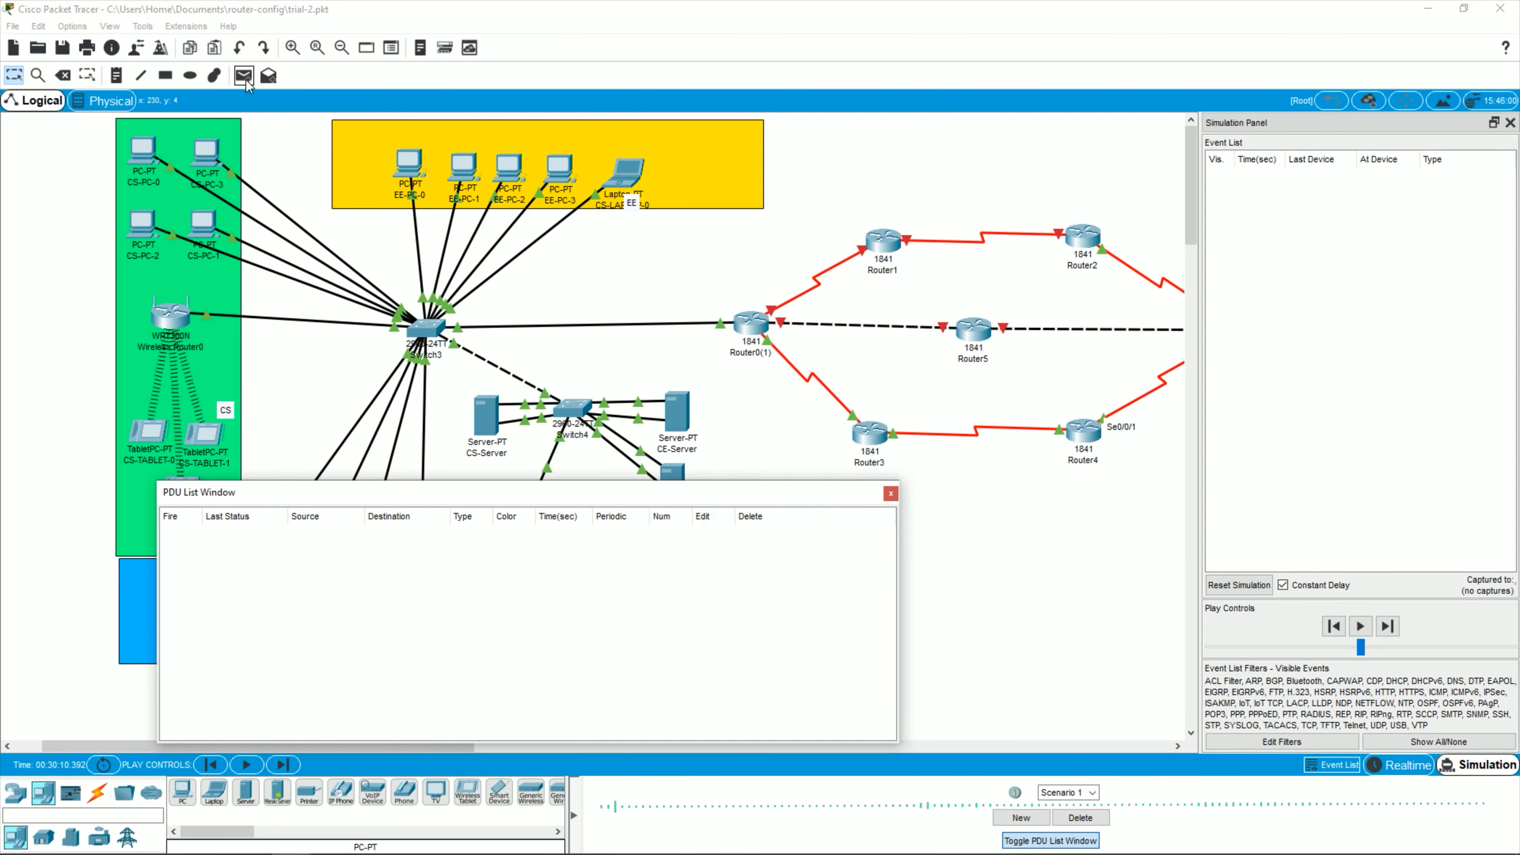
left_click(245, 76)
left_click(144, 157)
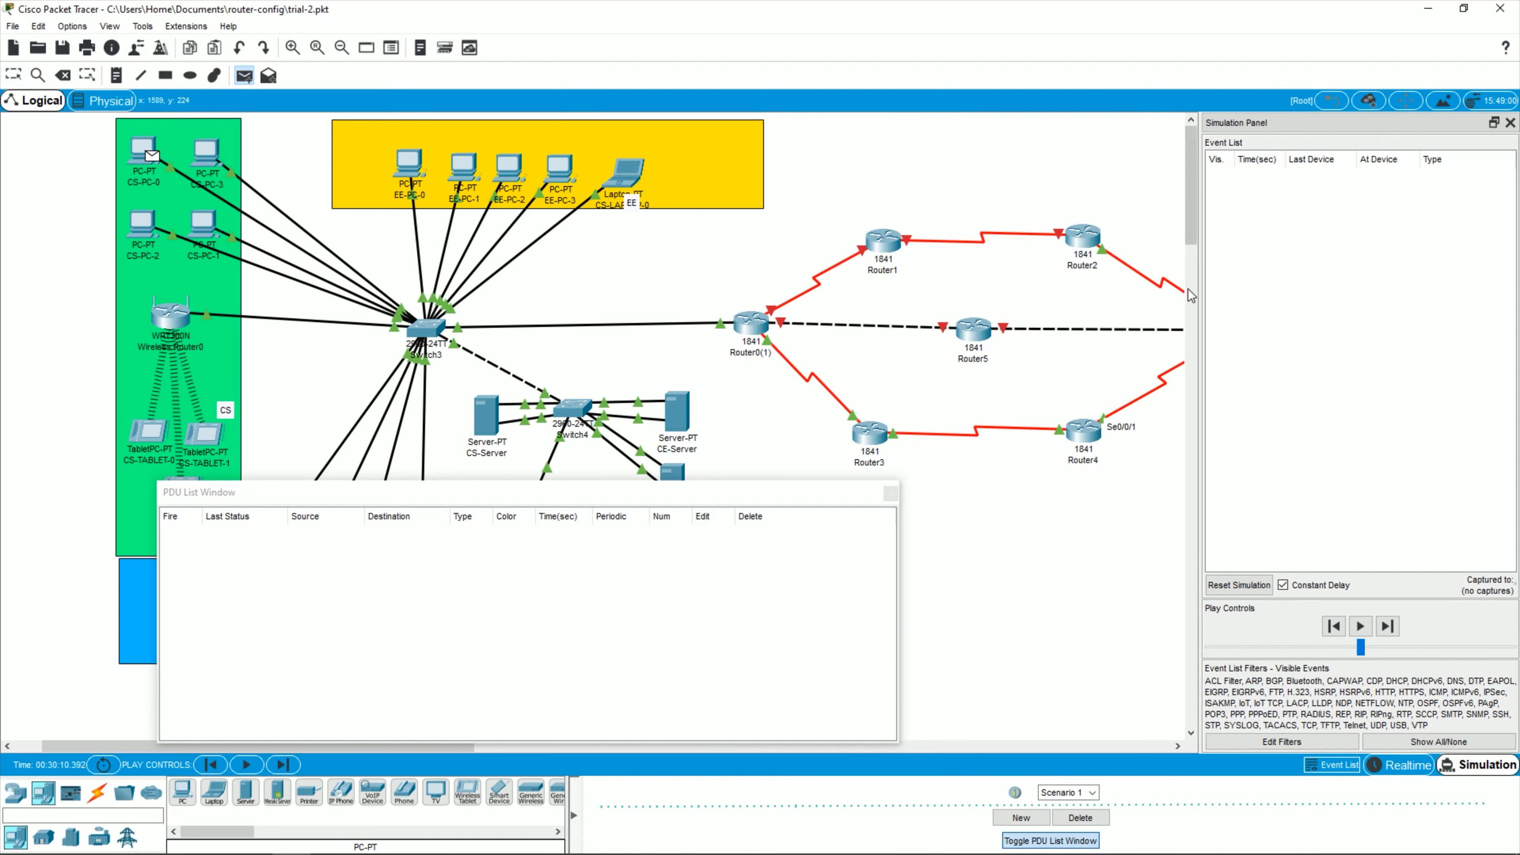
left_click_drag(664, 492, 609, 406)
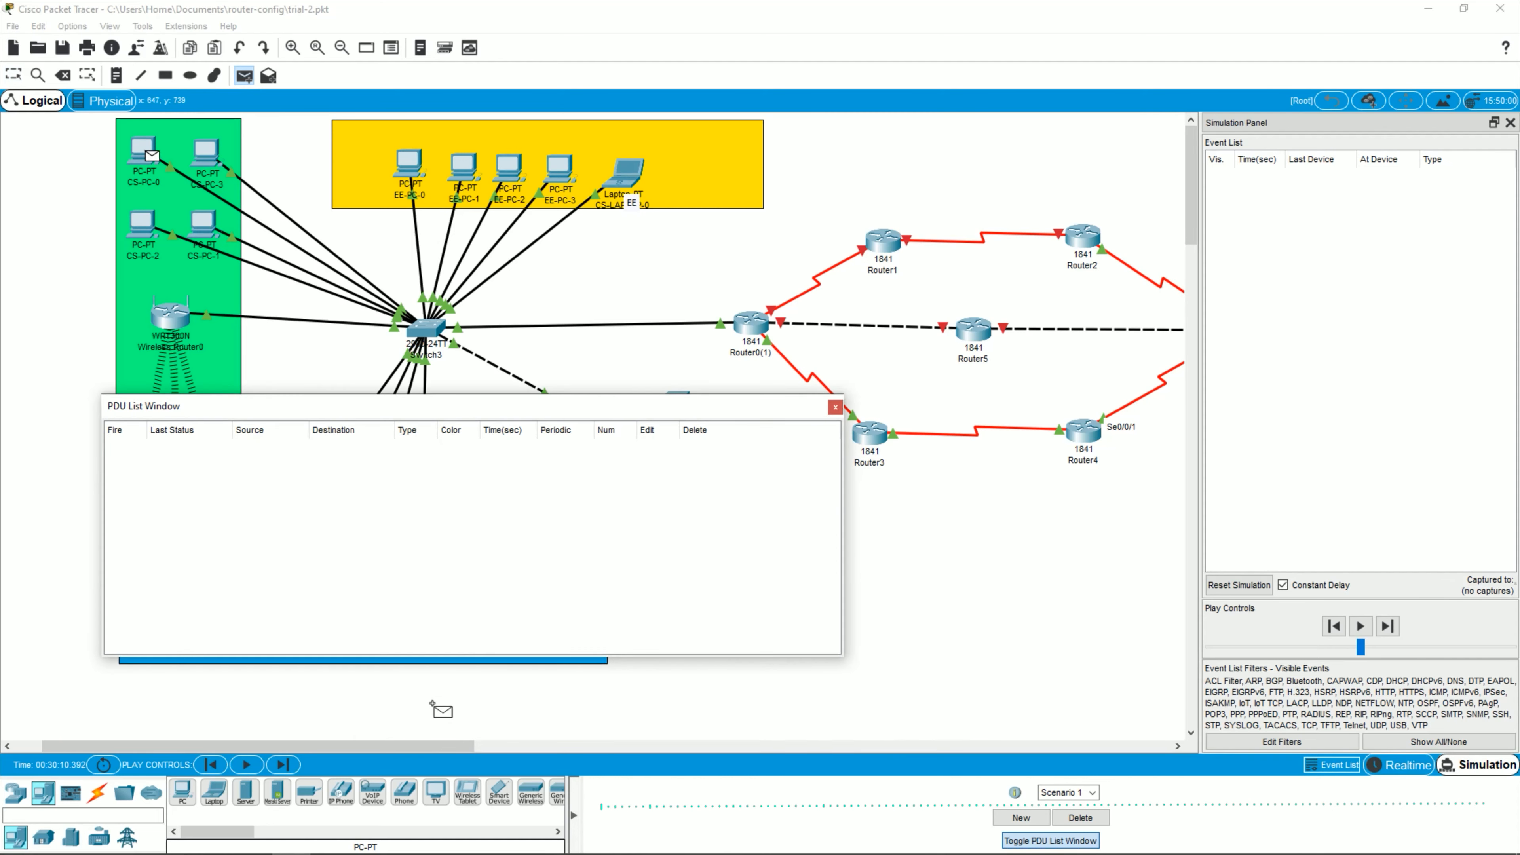
left_click_drag(432, 747, 572, 747)
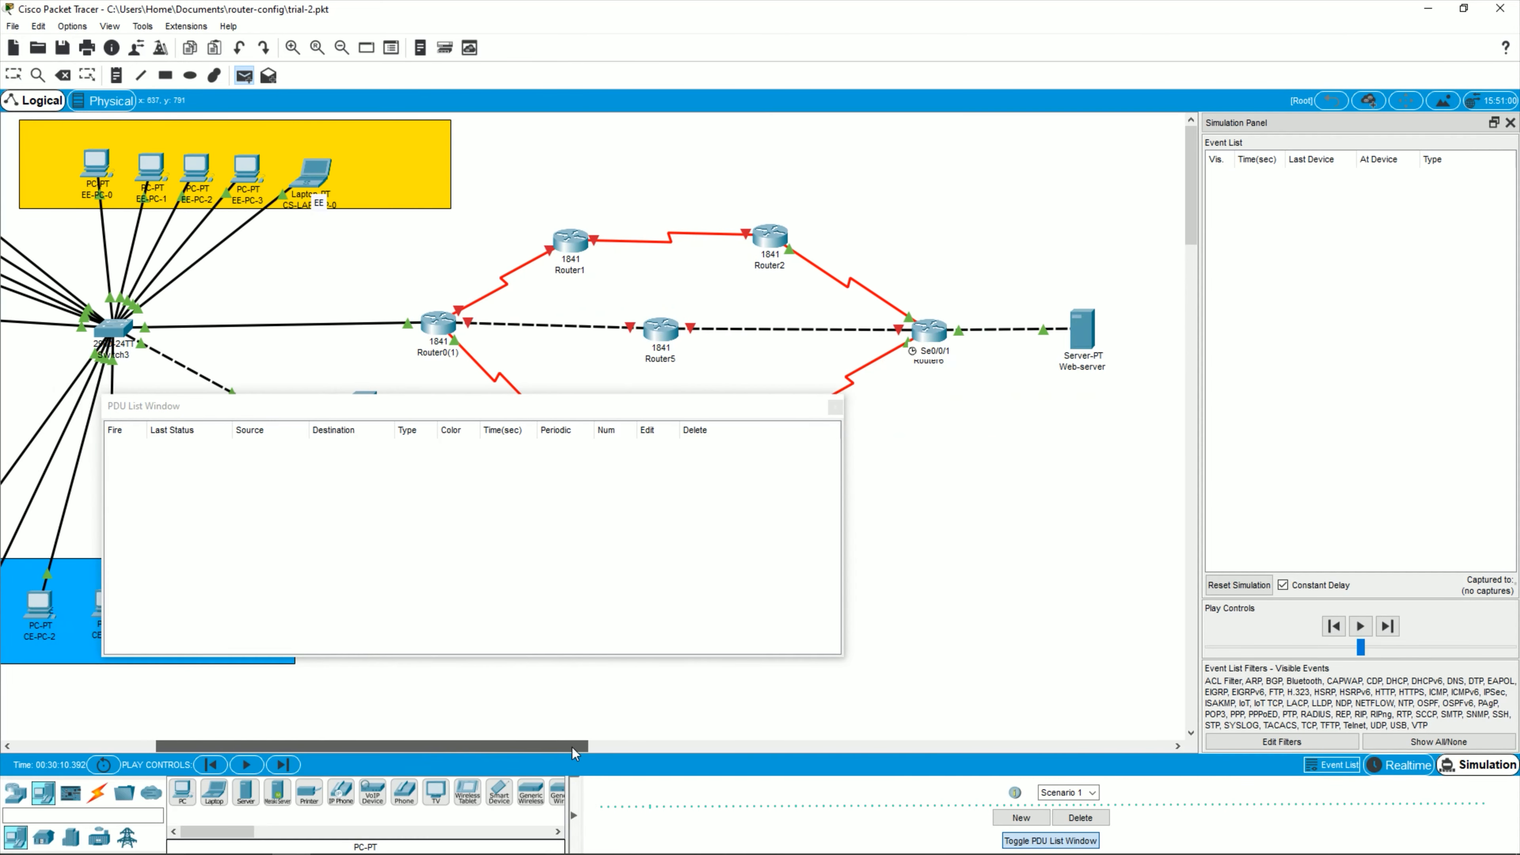
left_click(1077, 341)
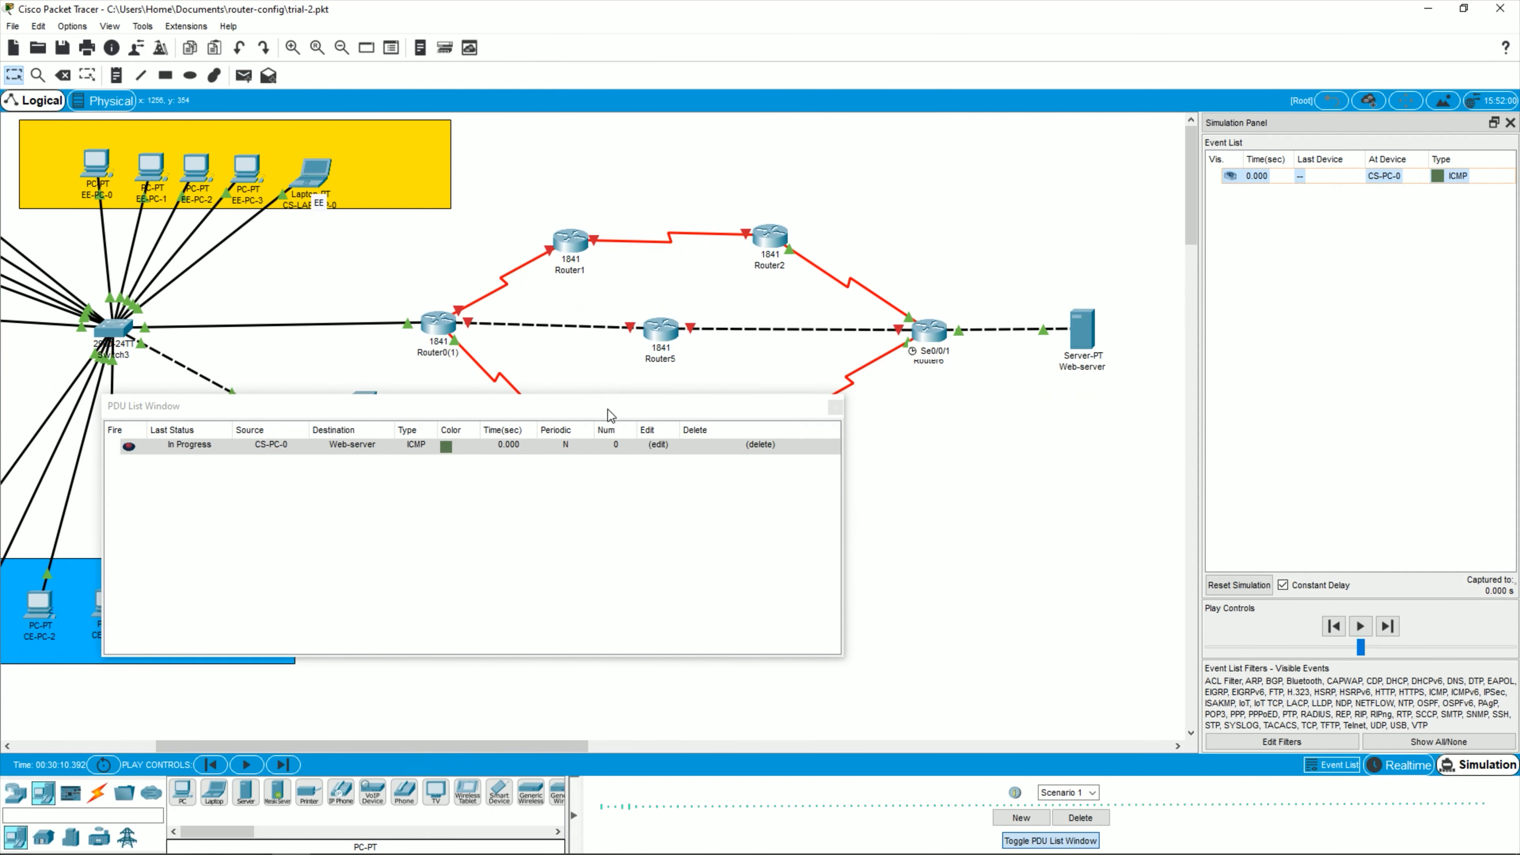
Step: Play the simulation and follow the ICMP packet hop by hop from CS-PC-0 to Web-server, keeping the PDU list window out of its path
left_click_drag(609, 413, 802, 353)
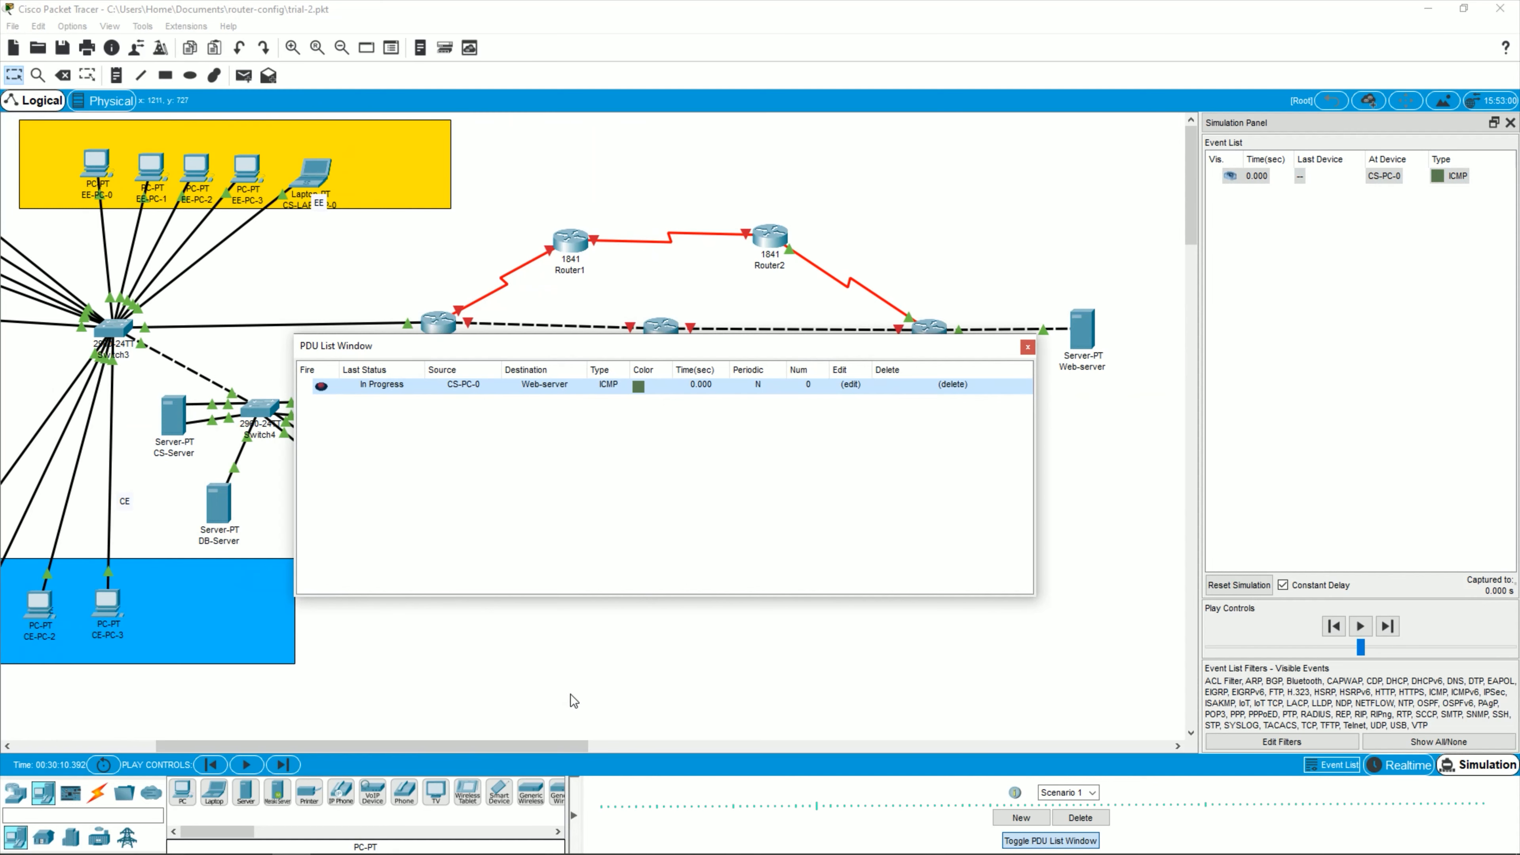
left_click_drag(542, 745, 442, 748)
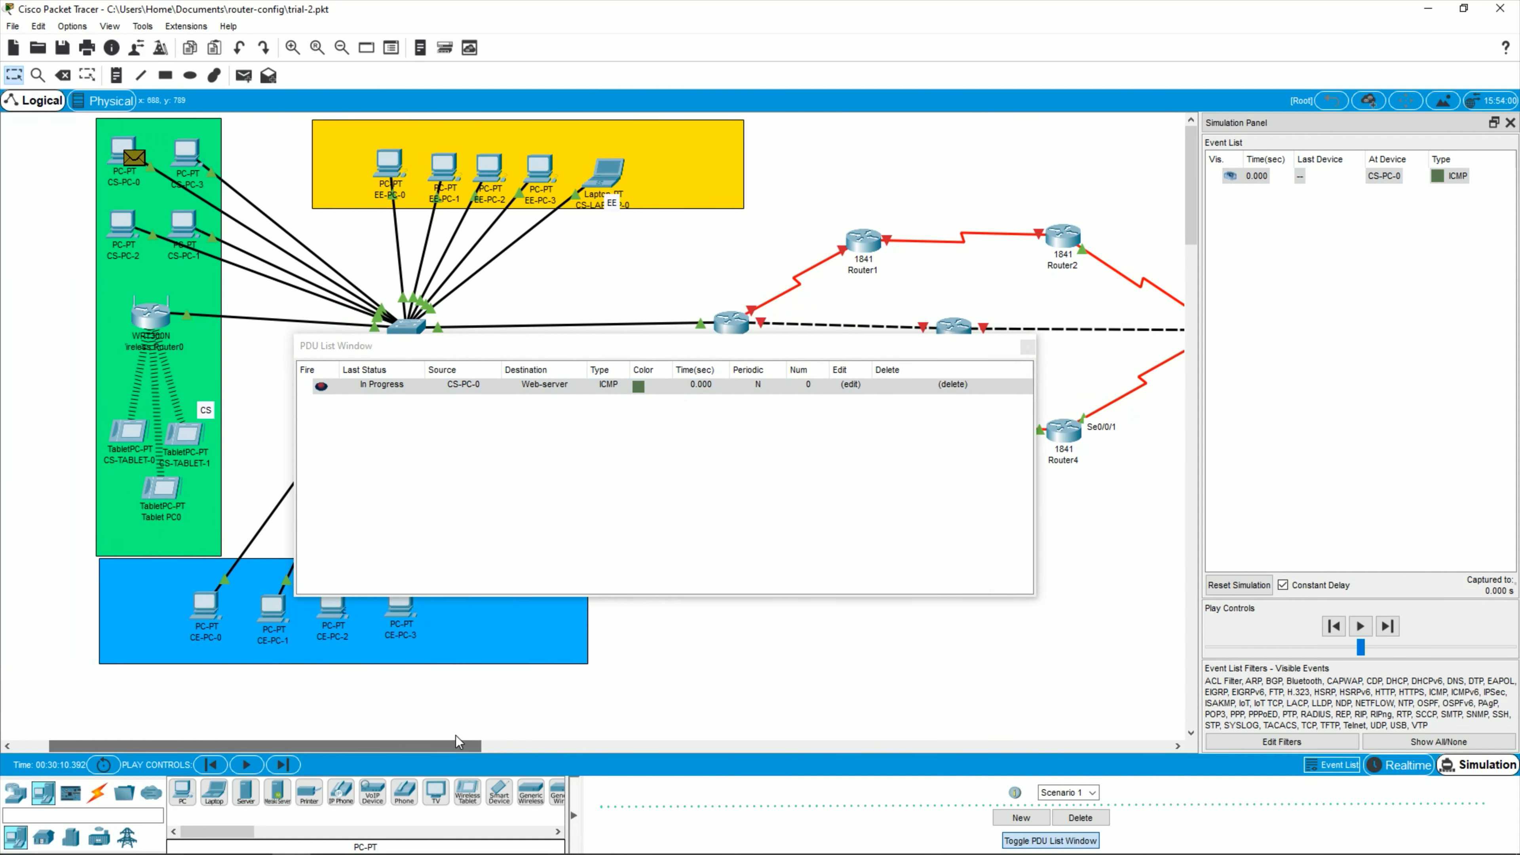
left_click(1354, 625)
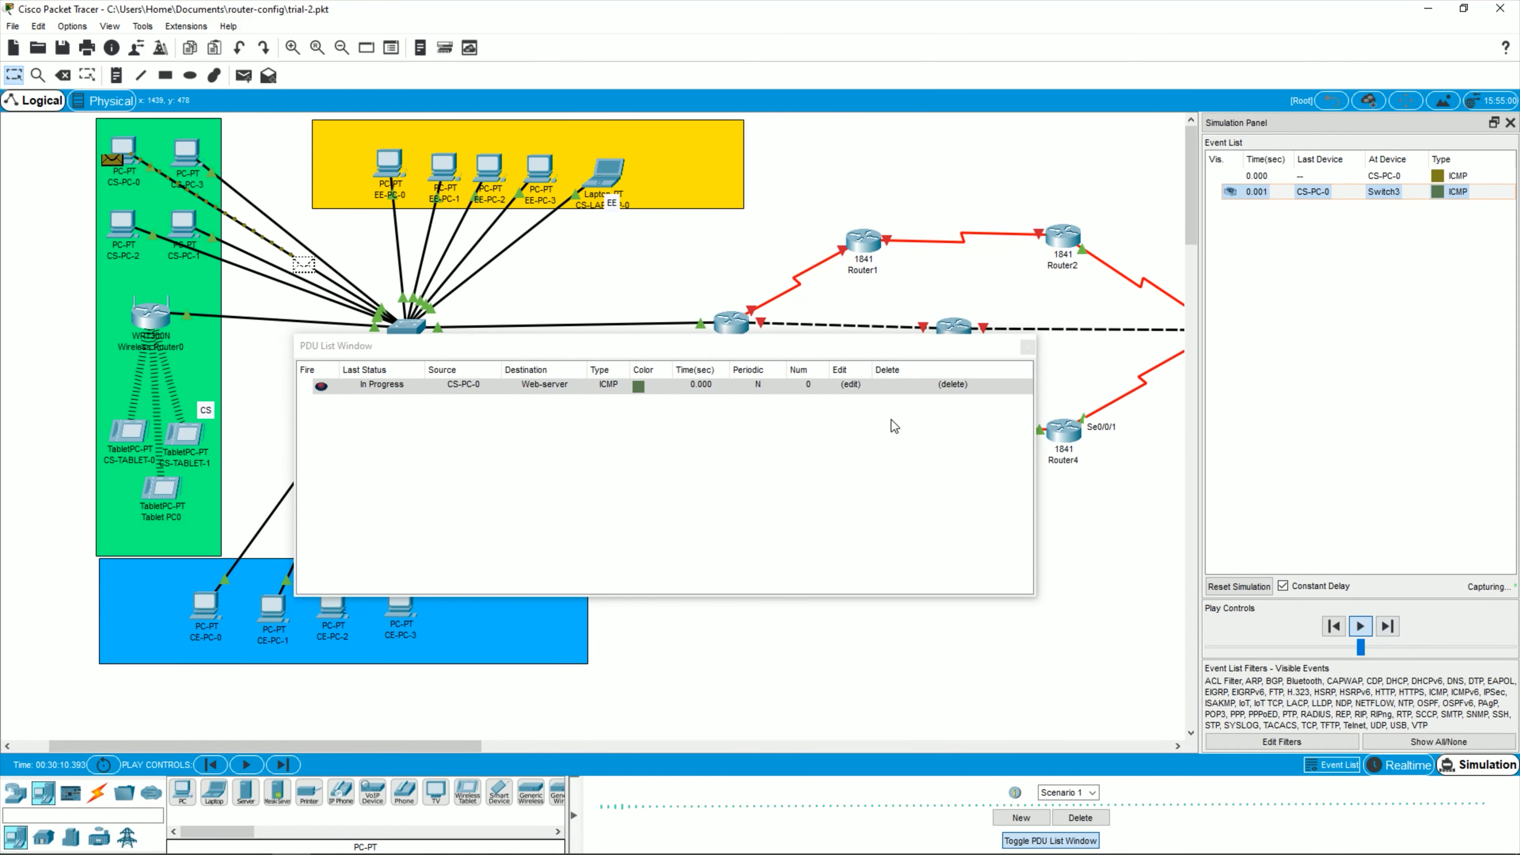
left_click_drag(839, 352, 821, 483)
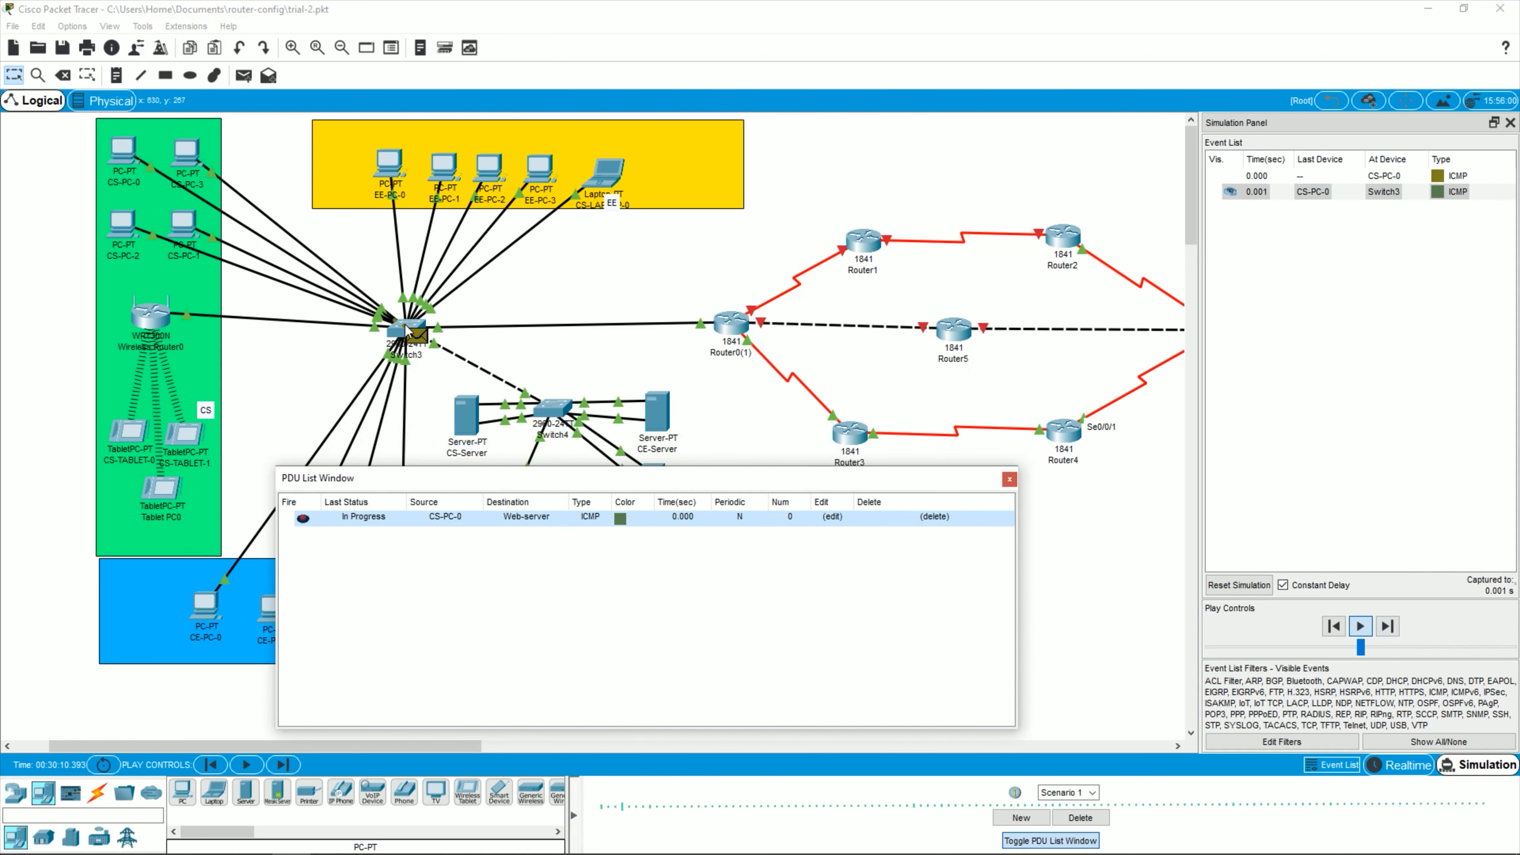
left_click_drag(486, 755, 511, 754)
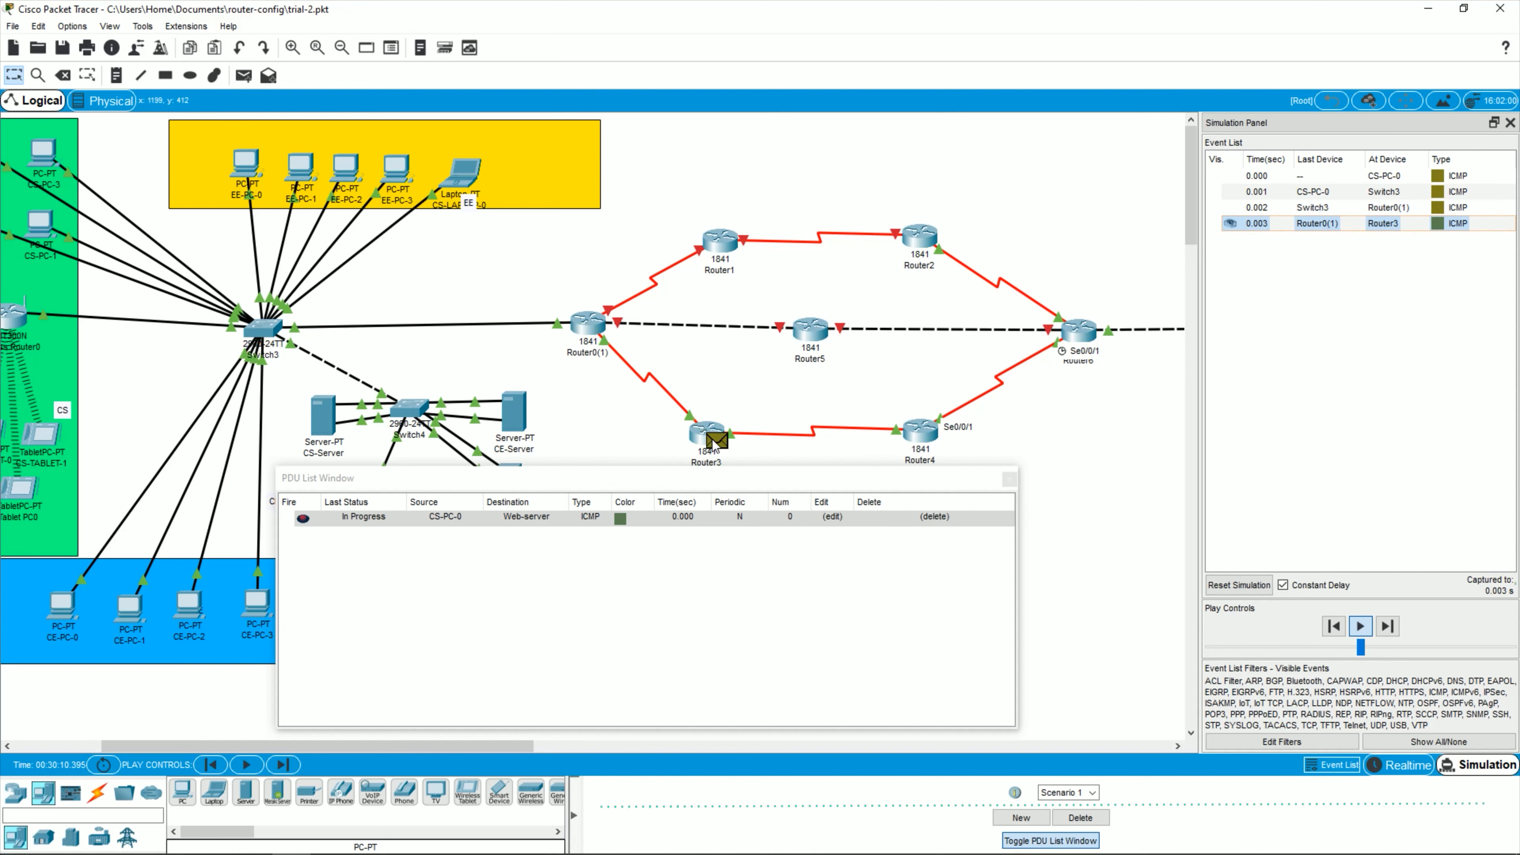
mouse_move(715, 448)
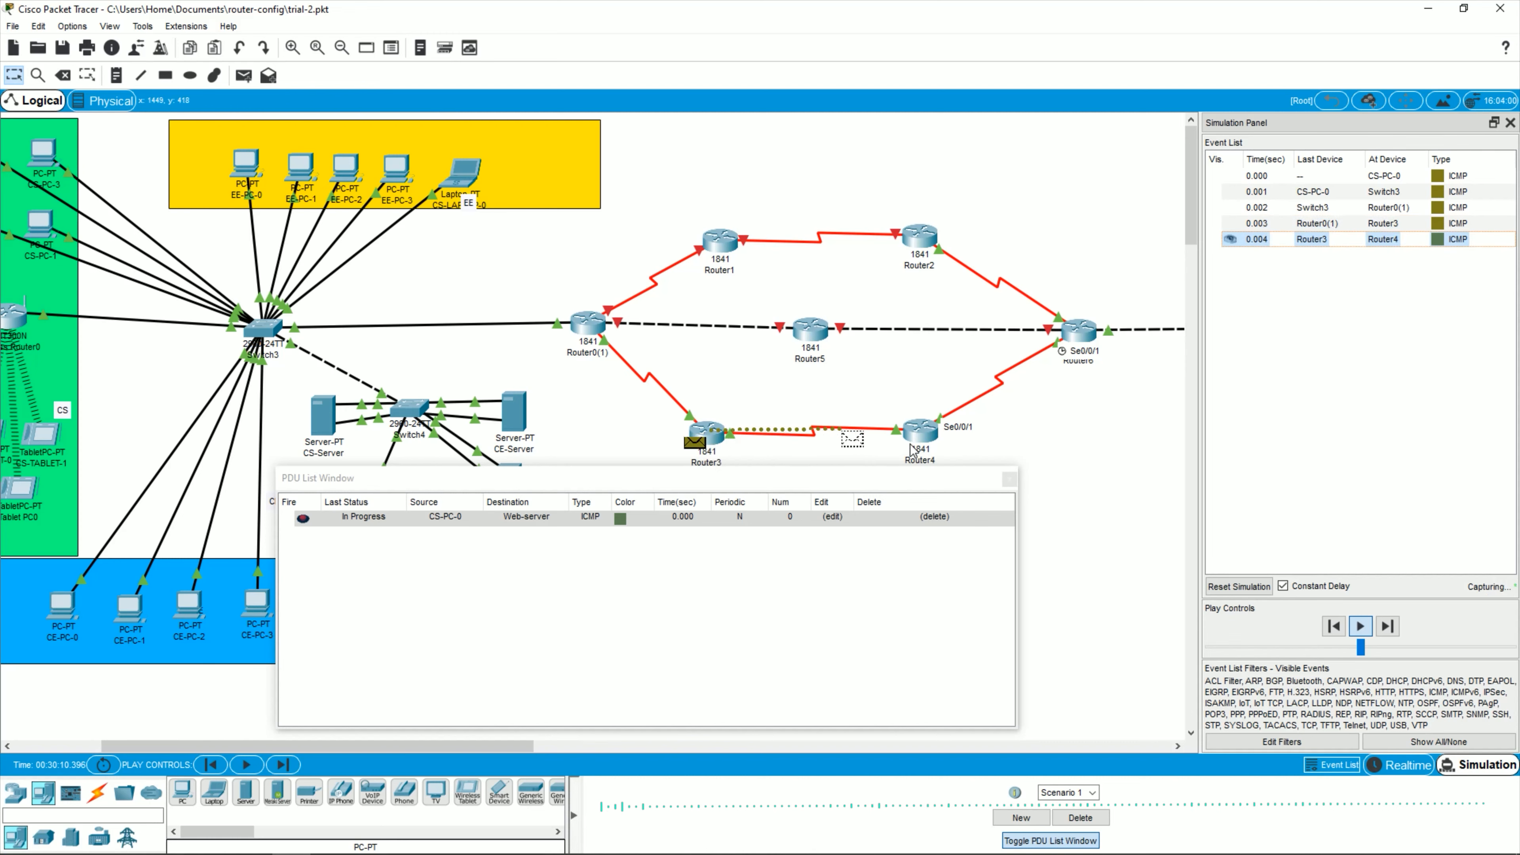
mouse_move(935, 440)
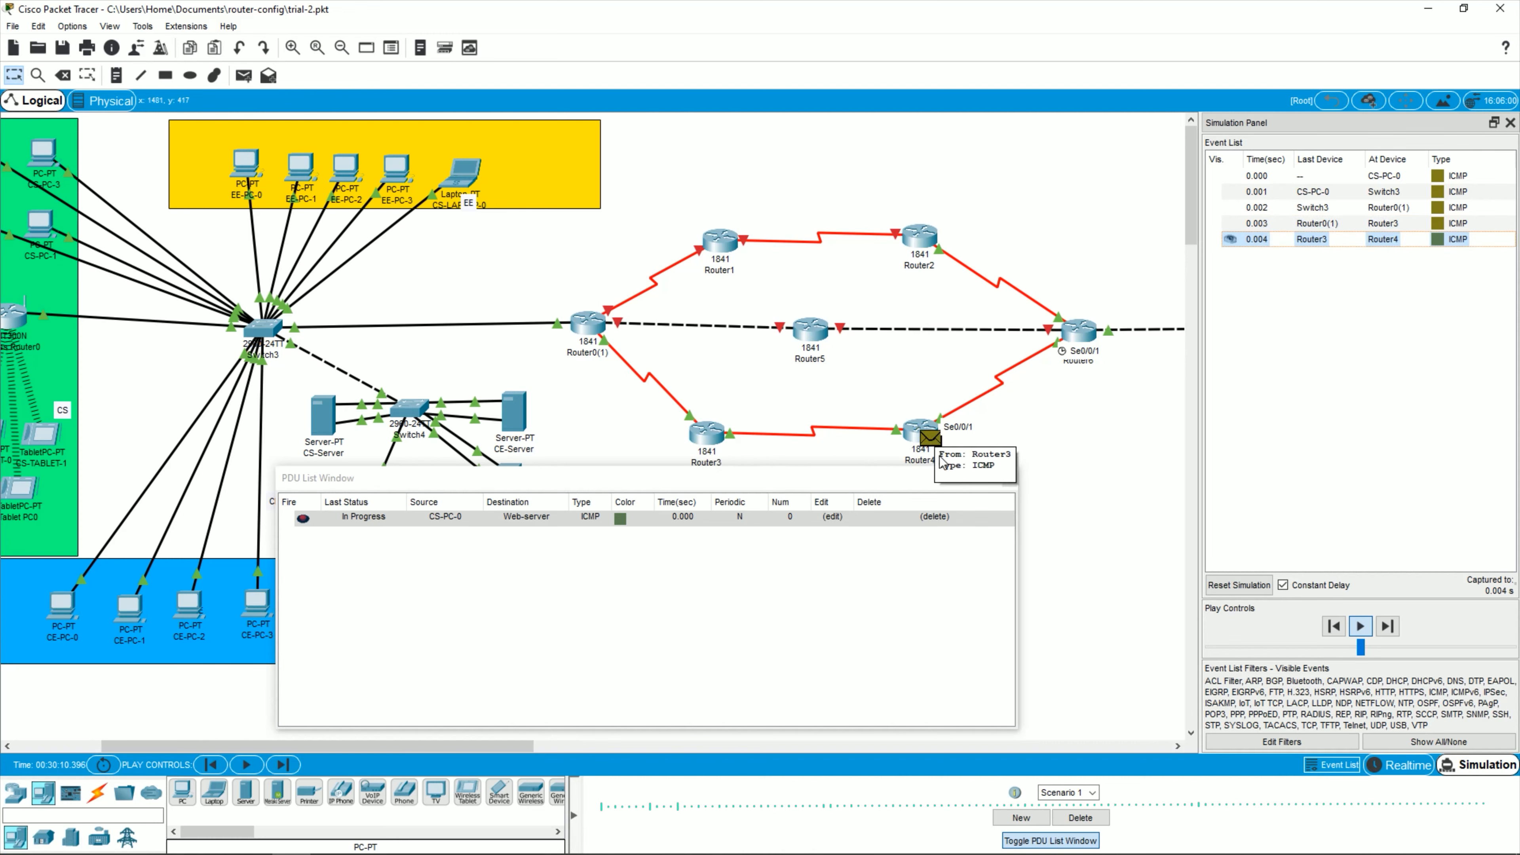
left_click_drag(509, 746, 589, 746)
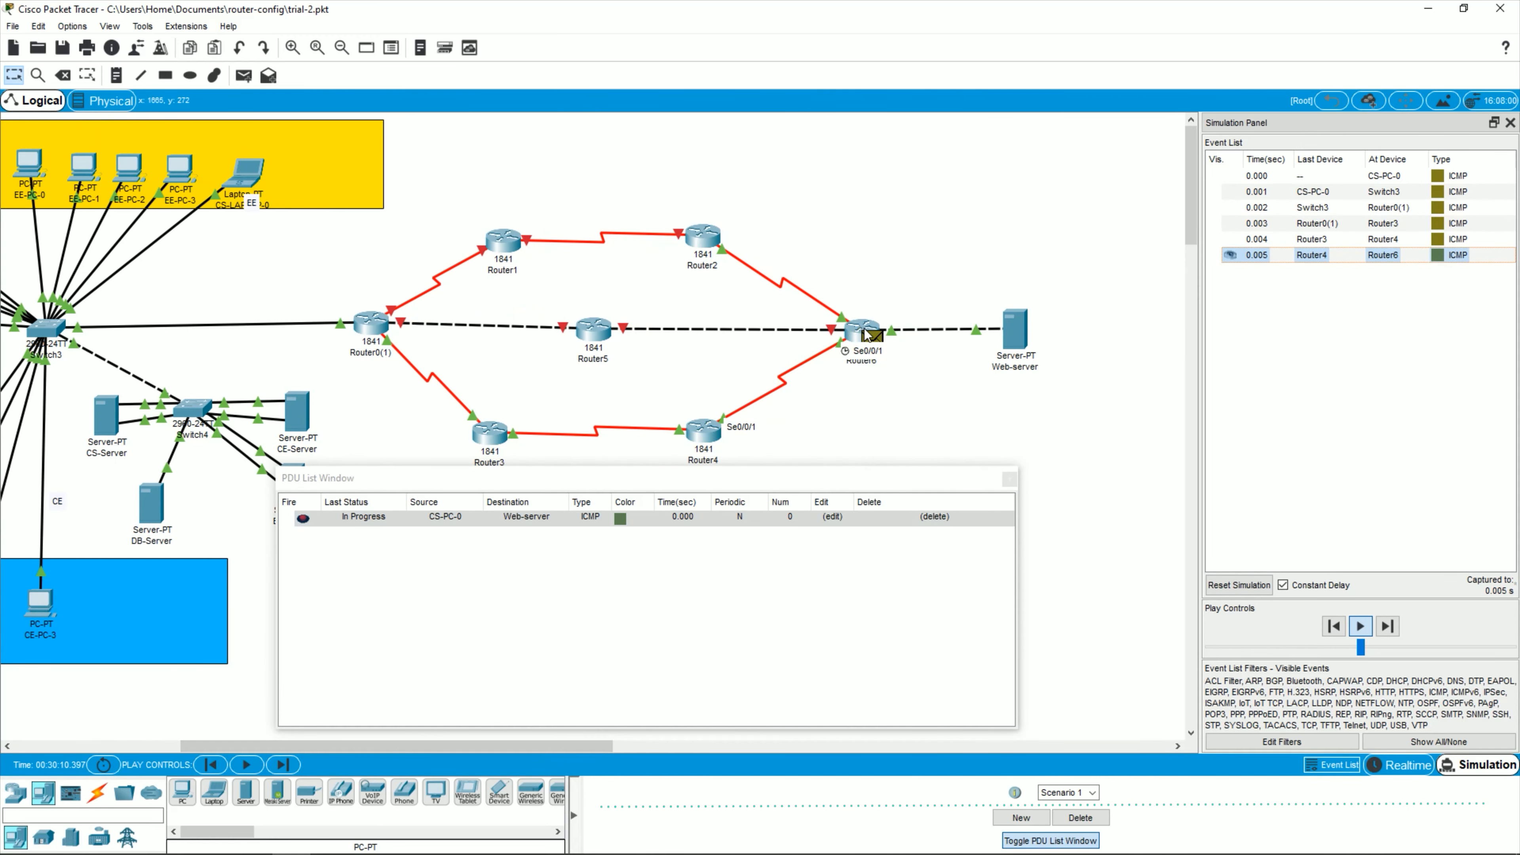
mouse_move(868, 338)
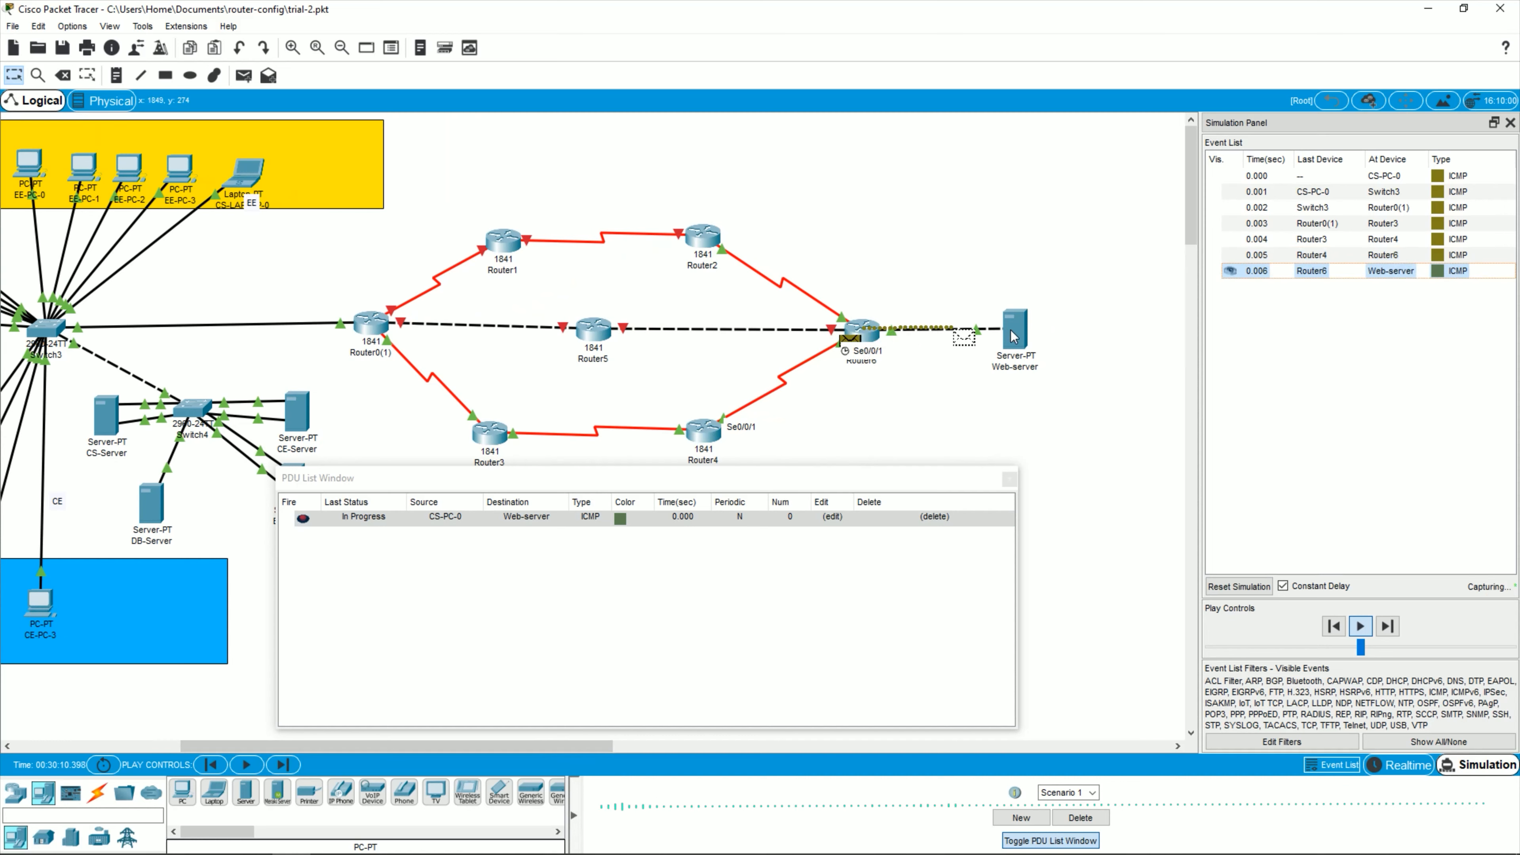
mouse_move(1024, 333)
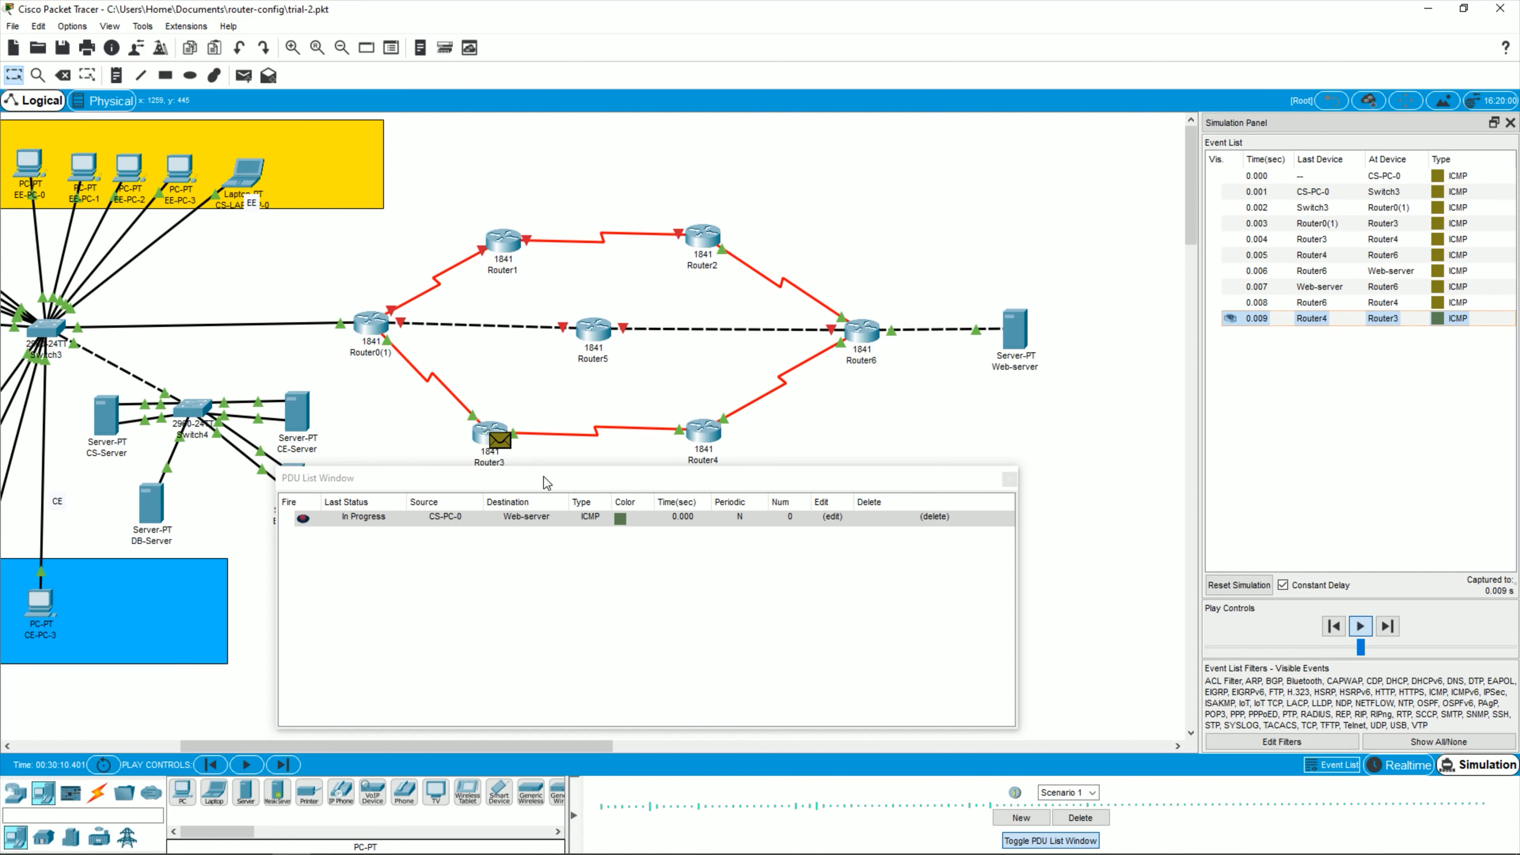
Step: Follow the ICMP reply from the routers back to CS-PC-0, with the PDU list window moved clear of the servers
left_click_drag(546, 479, 690, 492)
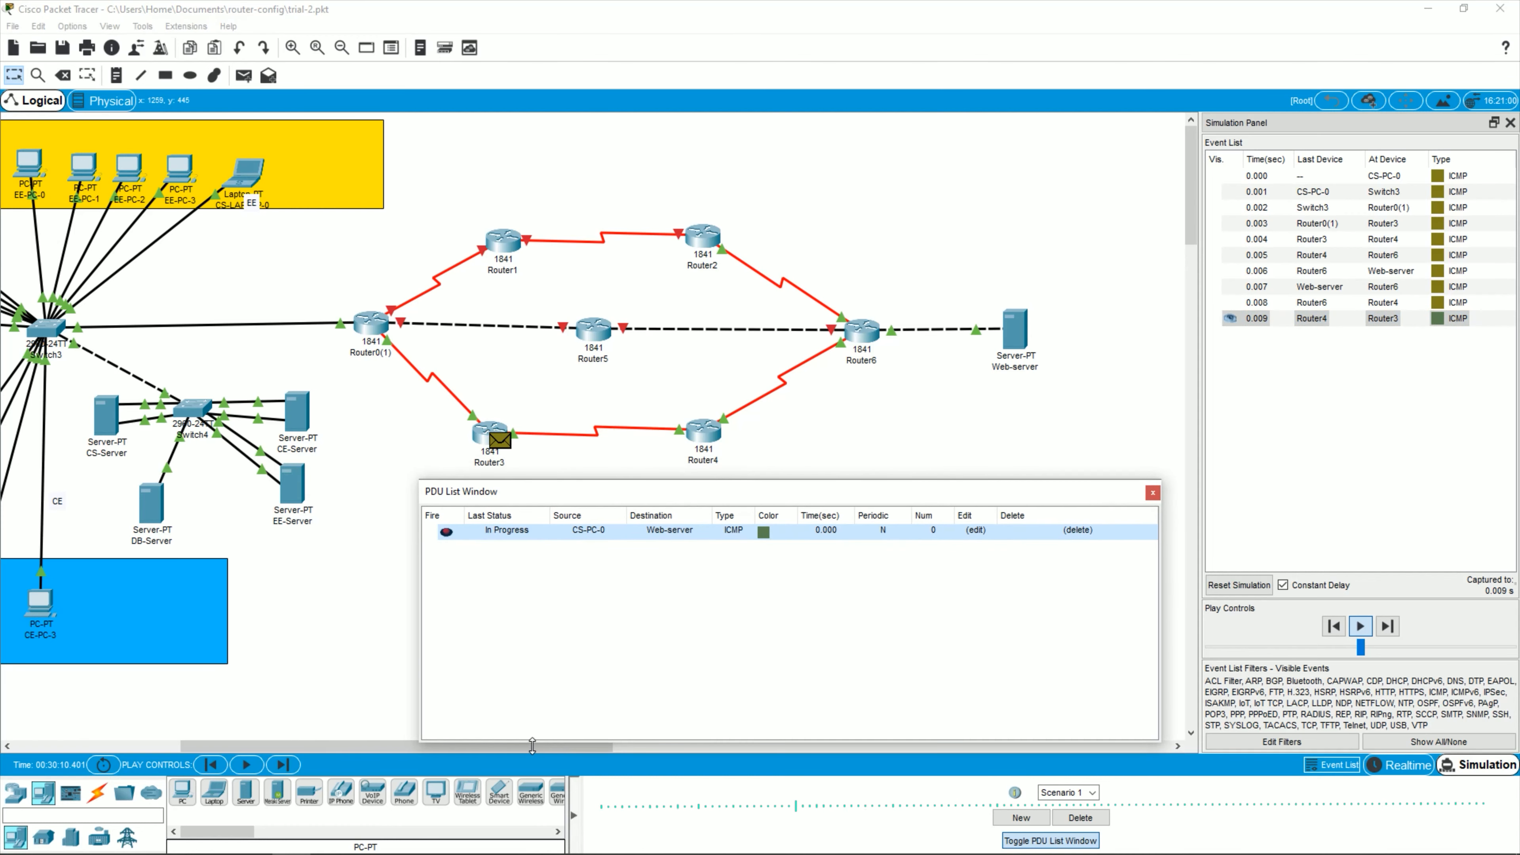
left_click_drag(532, 745, 285, 734)
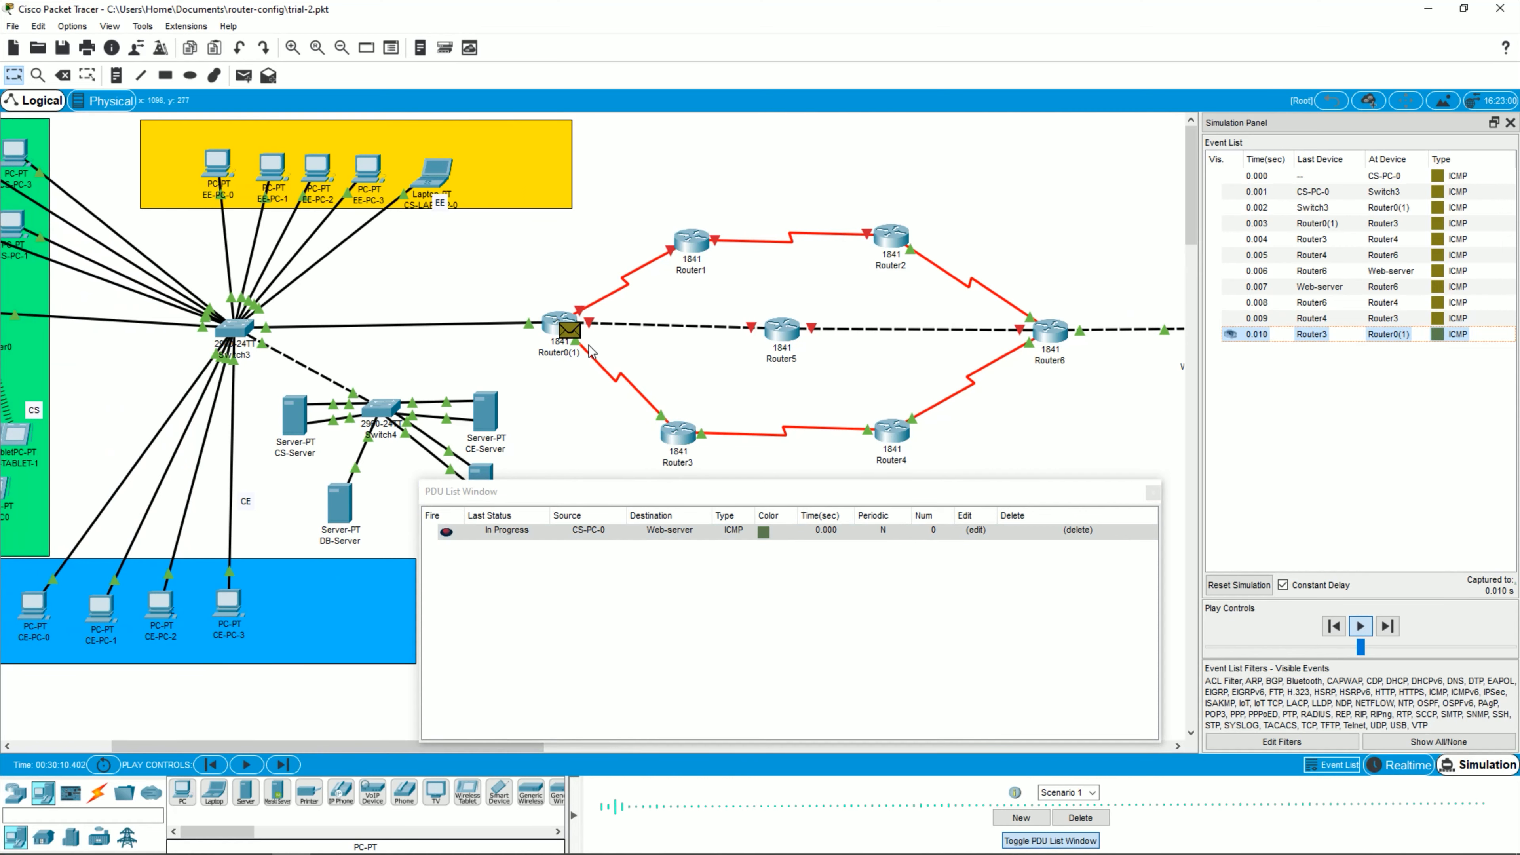
left_click_drag(298, 745, 203, 752)
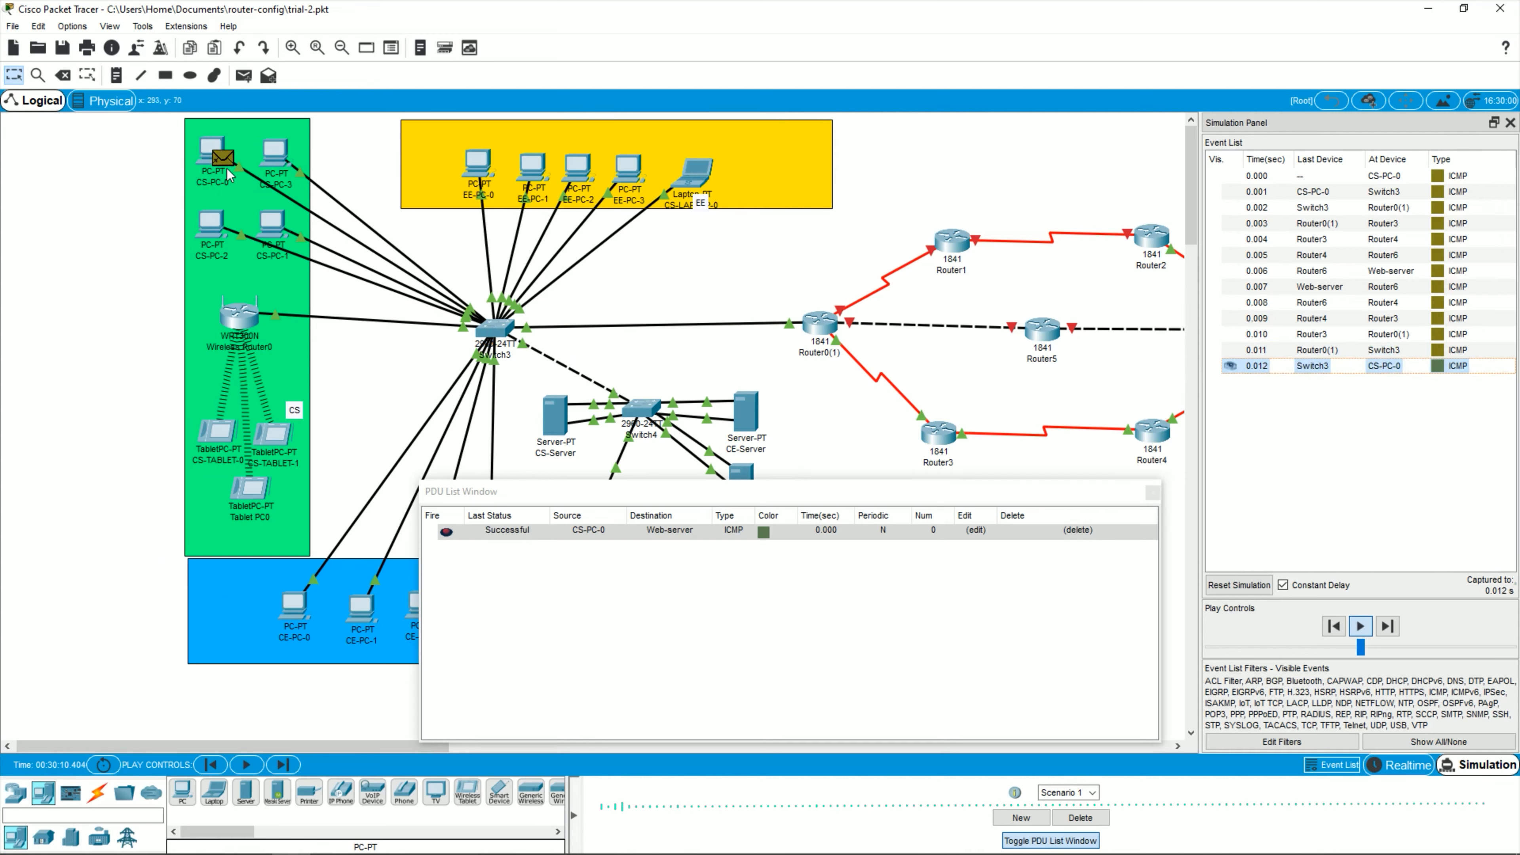
Step: Close the PDU list window and return to Realtime mode
left_click_drag(619, 501, 479, 469)
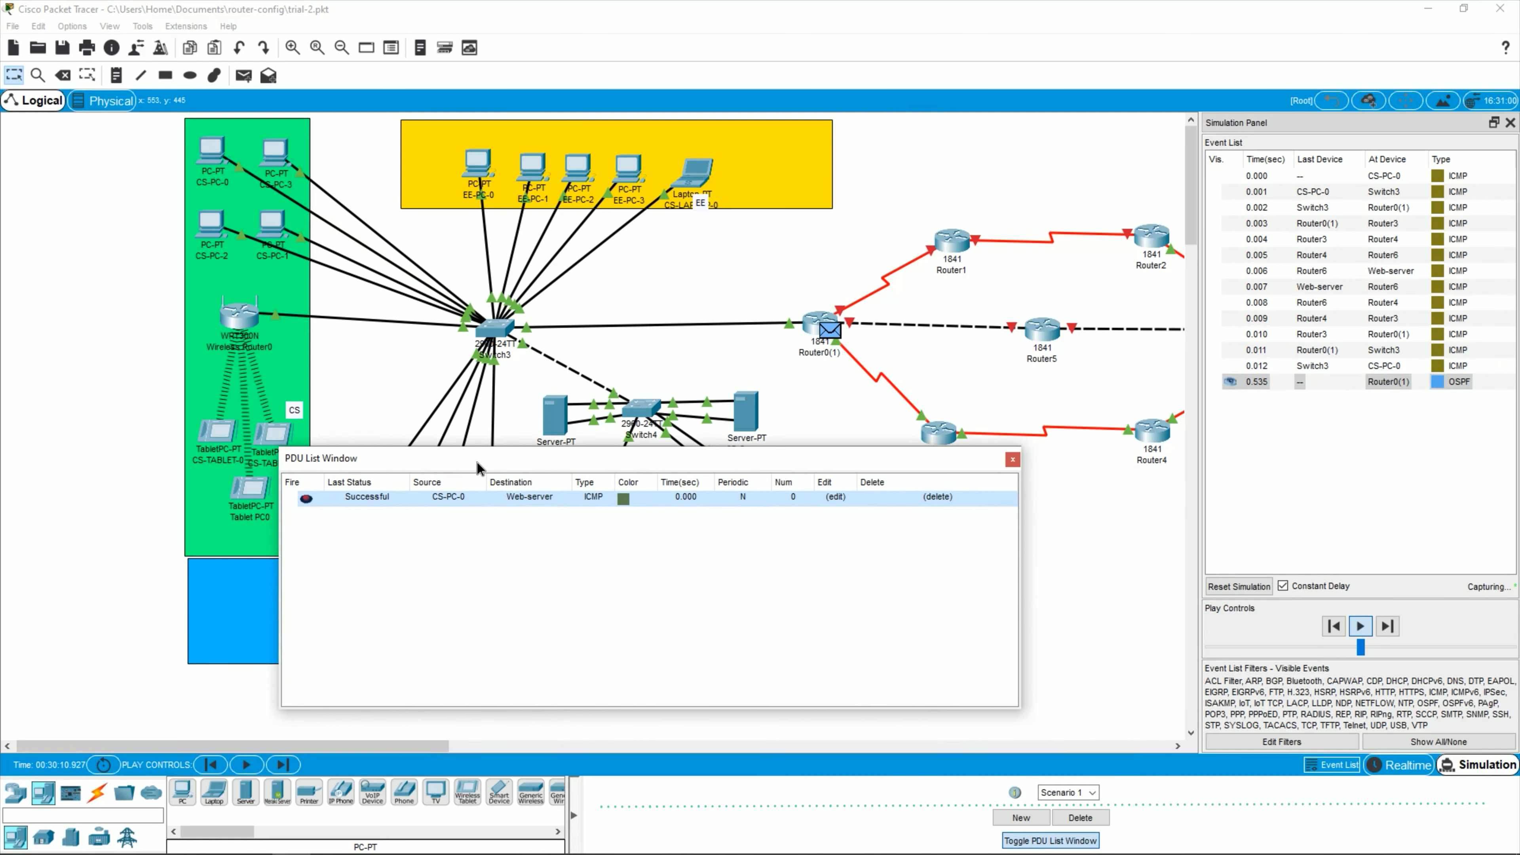
left_click(1012, 459)
left_click(1400, 765)
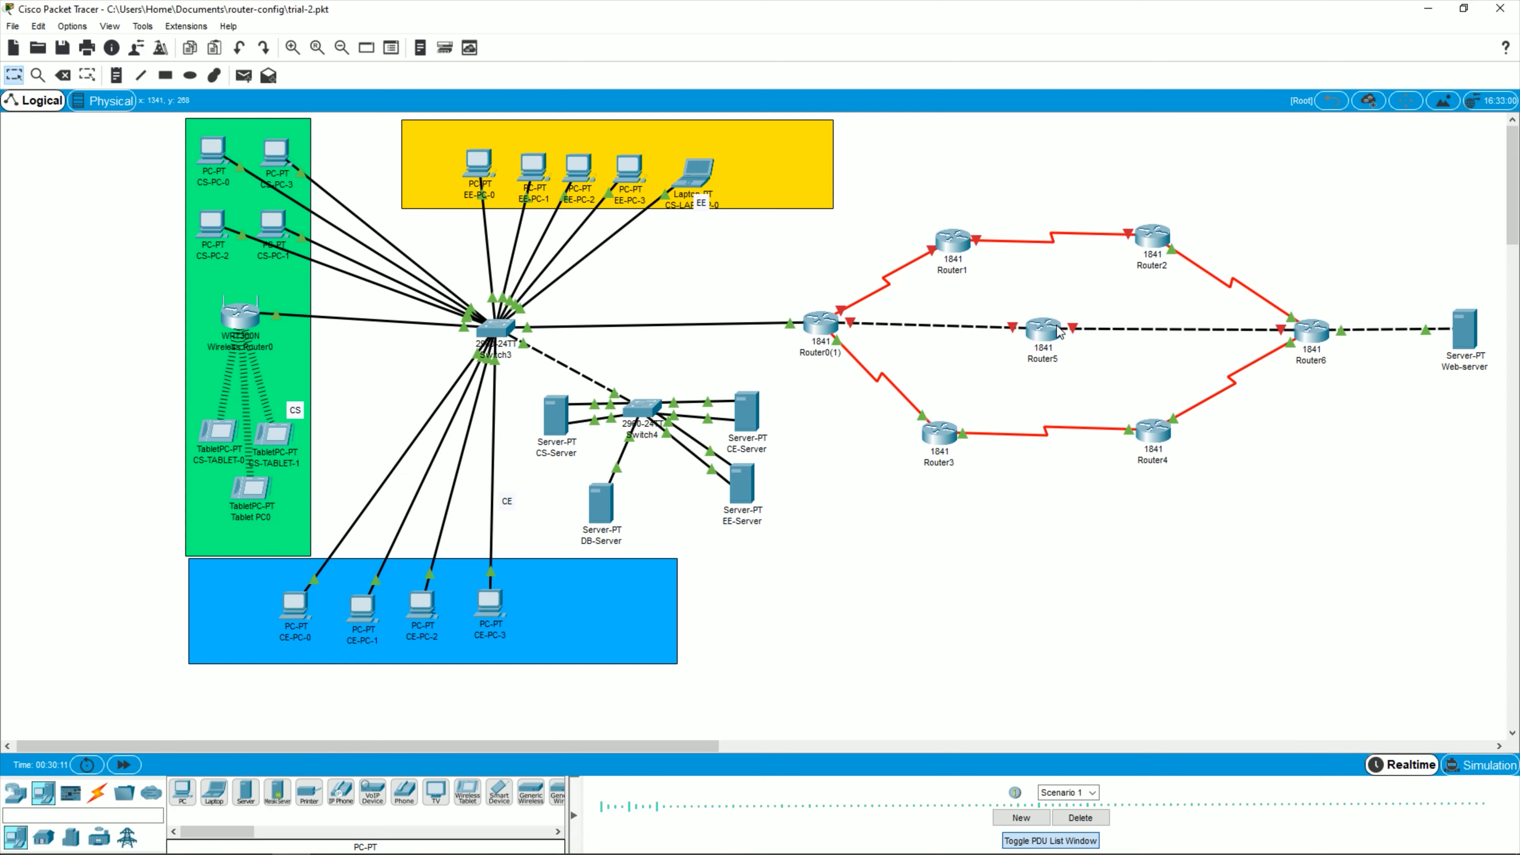
Step: Power Router5 and Router1 back on and close their device windows
left_click(1046, 326)
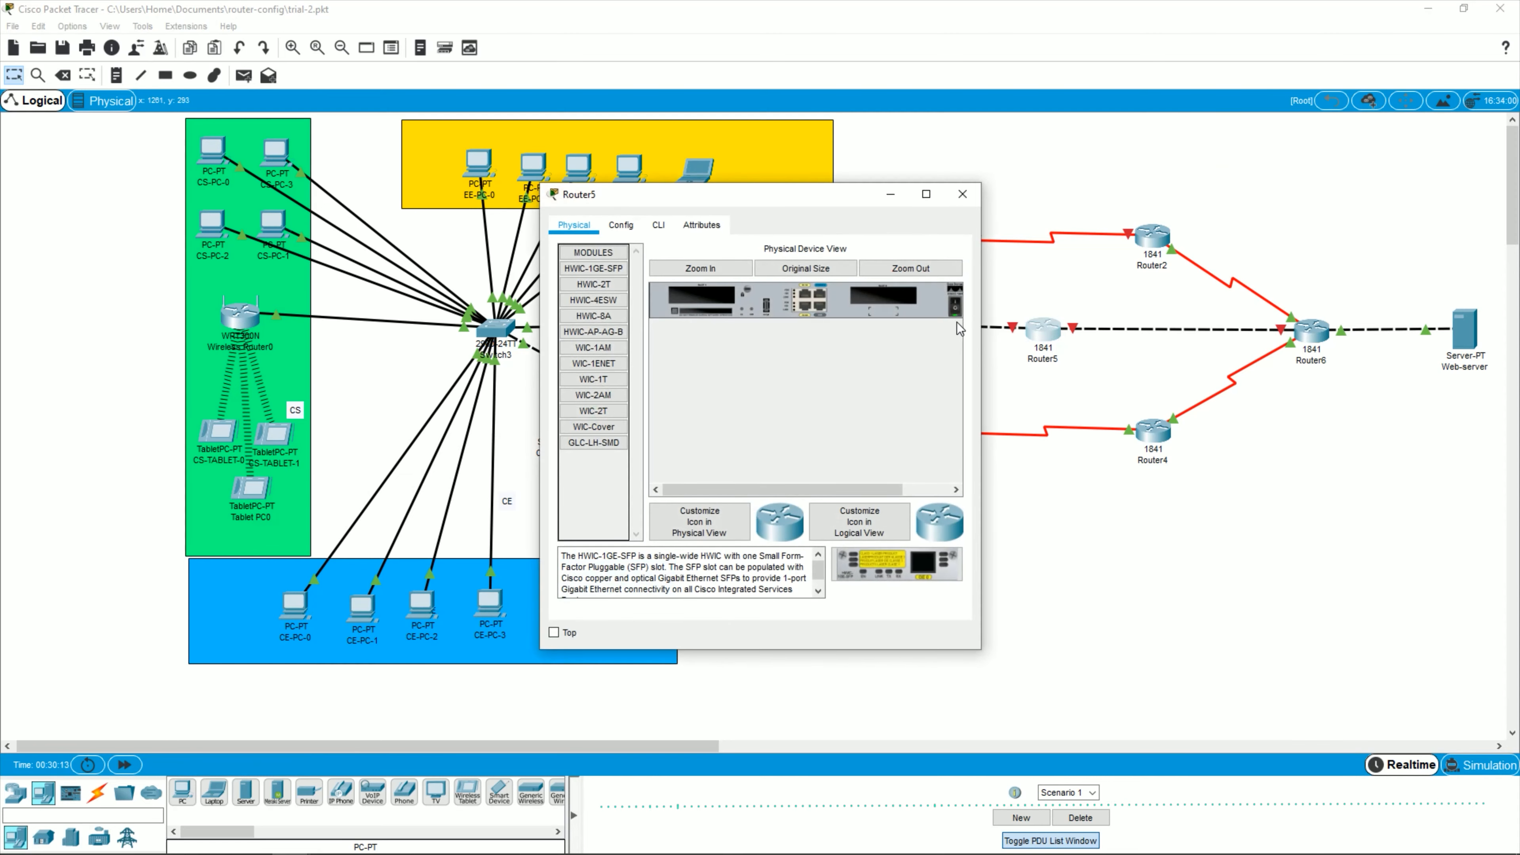
left_click(963, 194)
left_click(950, 244)
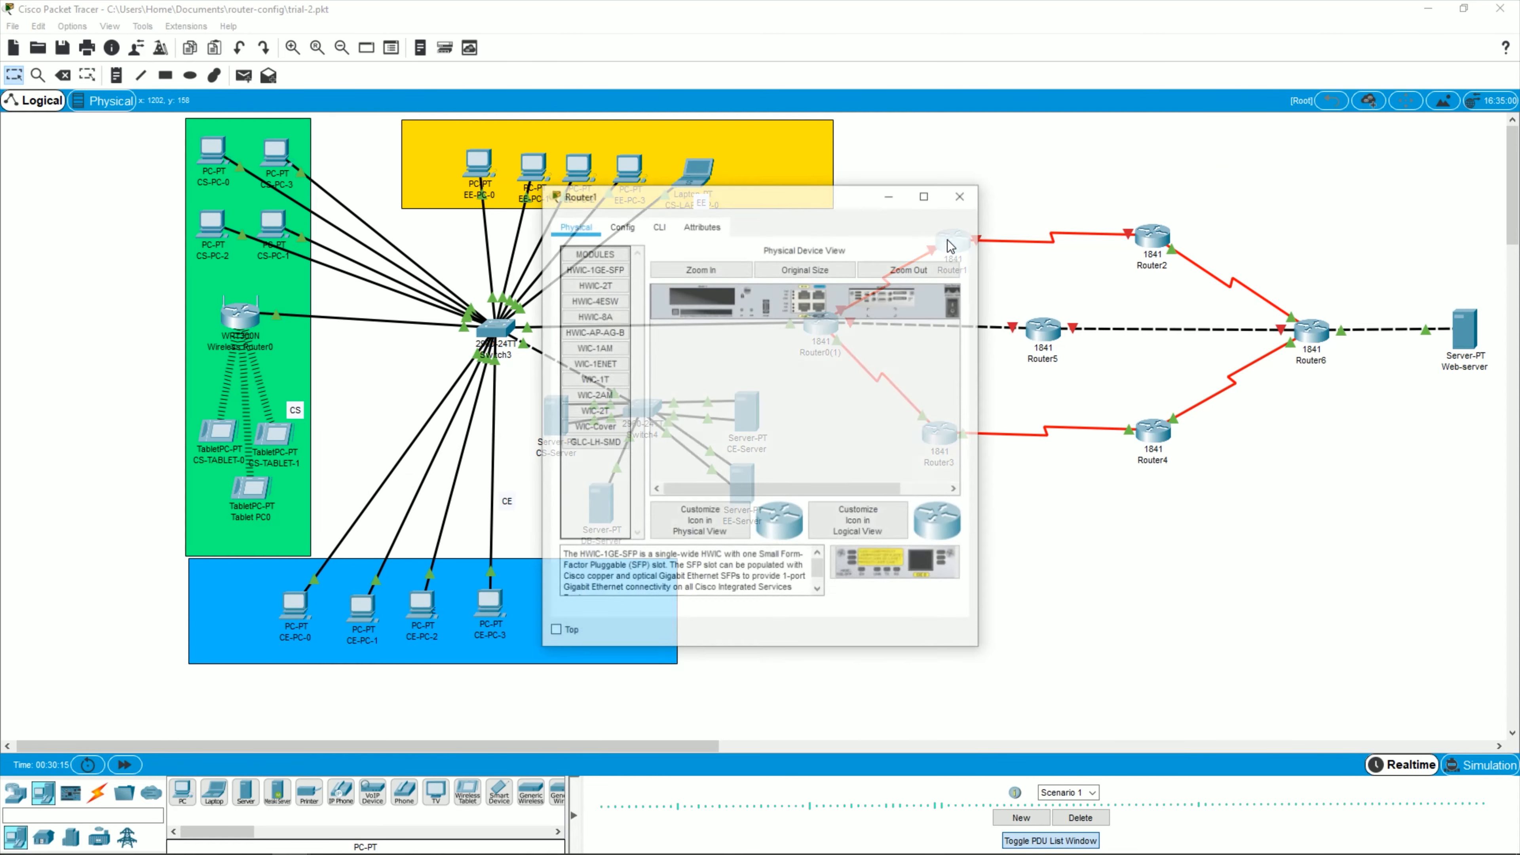
left_click(962, 194)
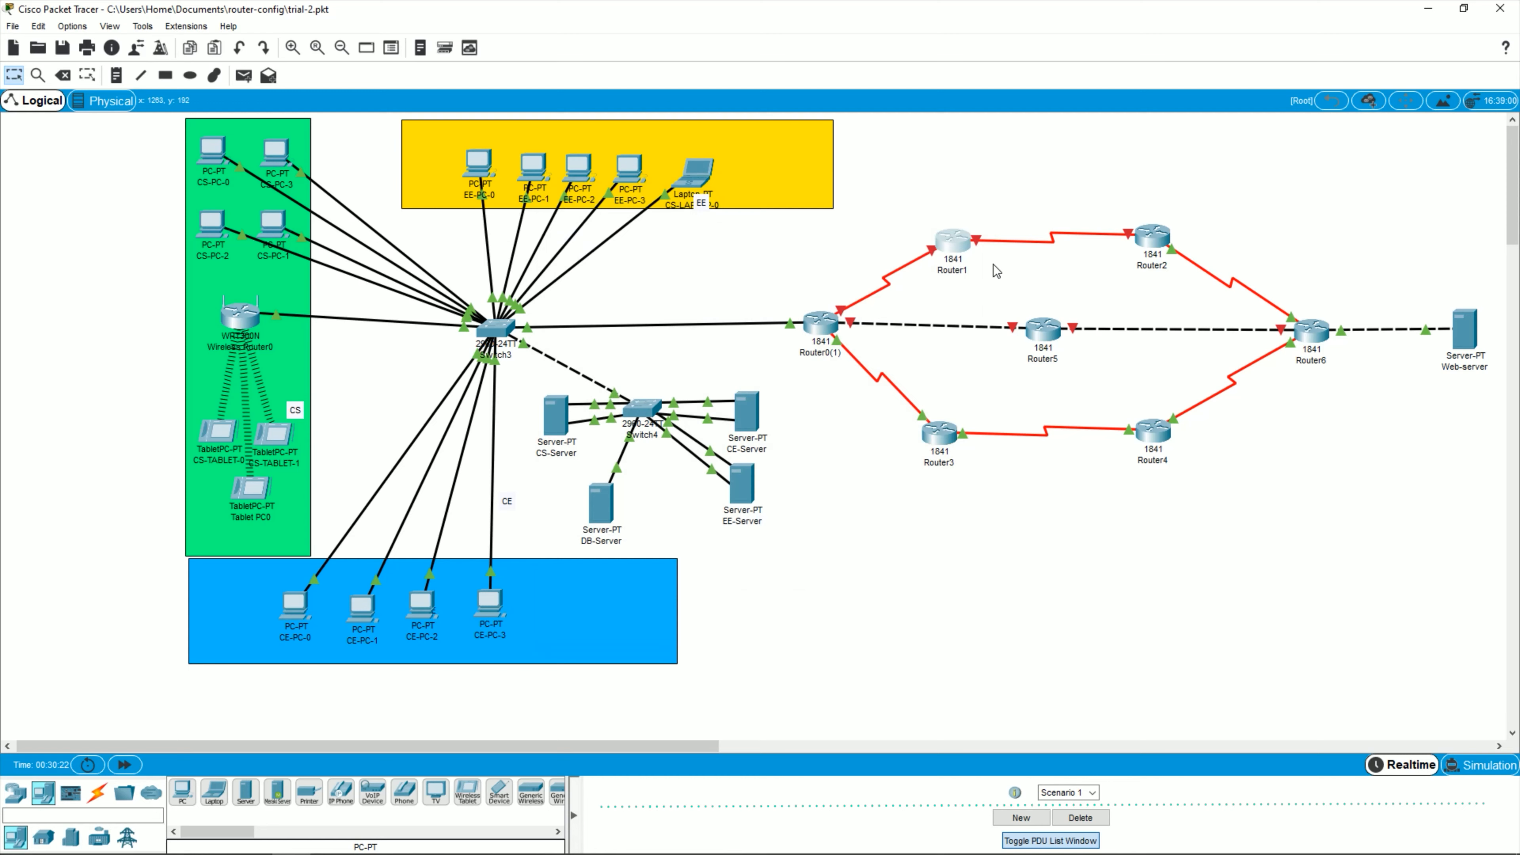
Step: Check in Router1's configuration whether it has finished booting, close its window and check the links around it
left_click(959, 246)
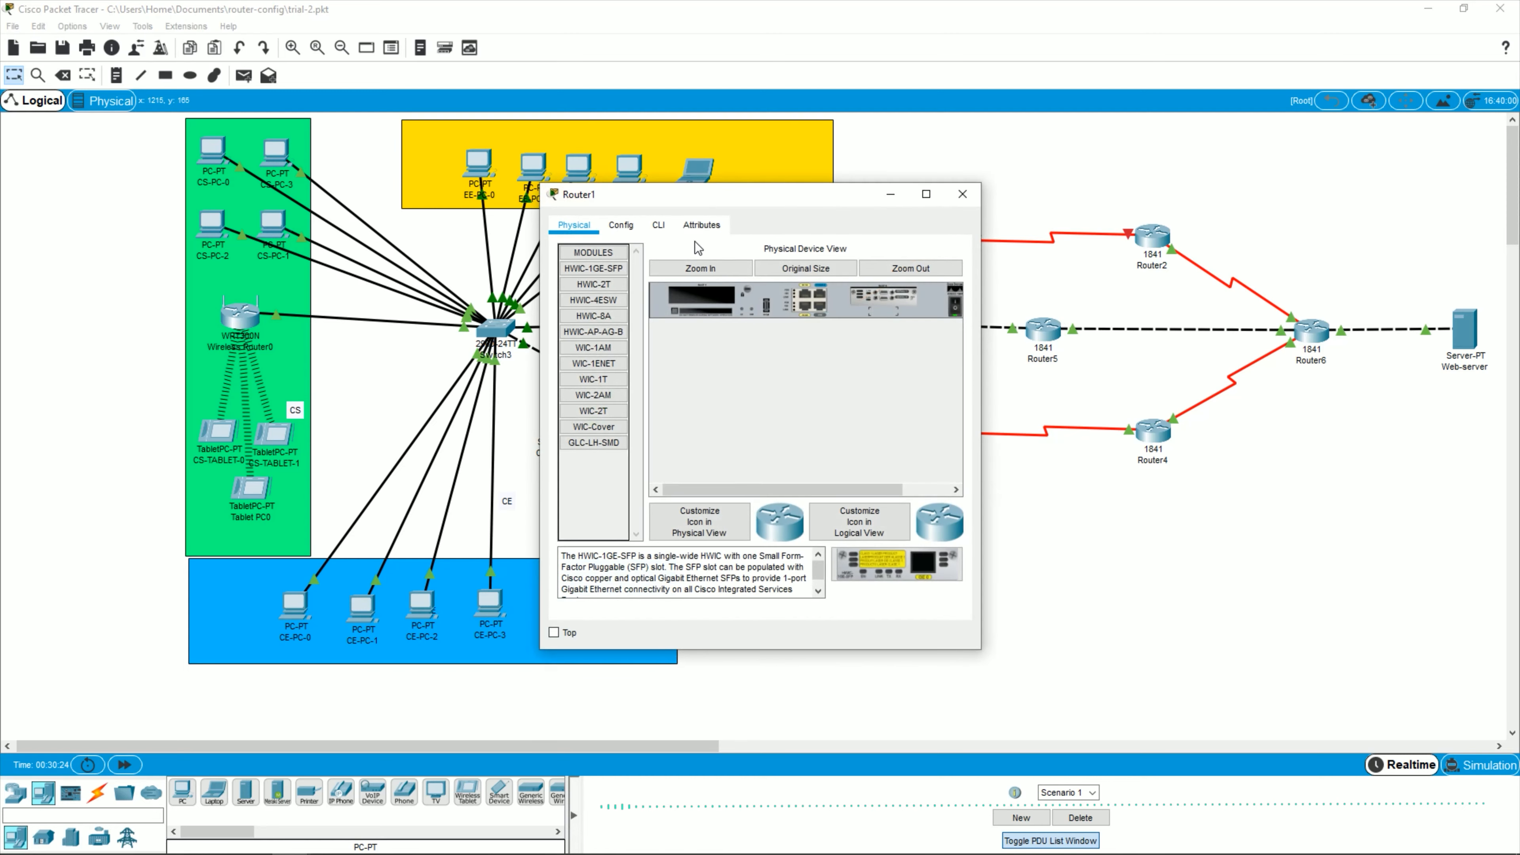
left_click(622, 225)
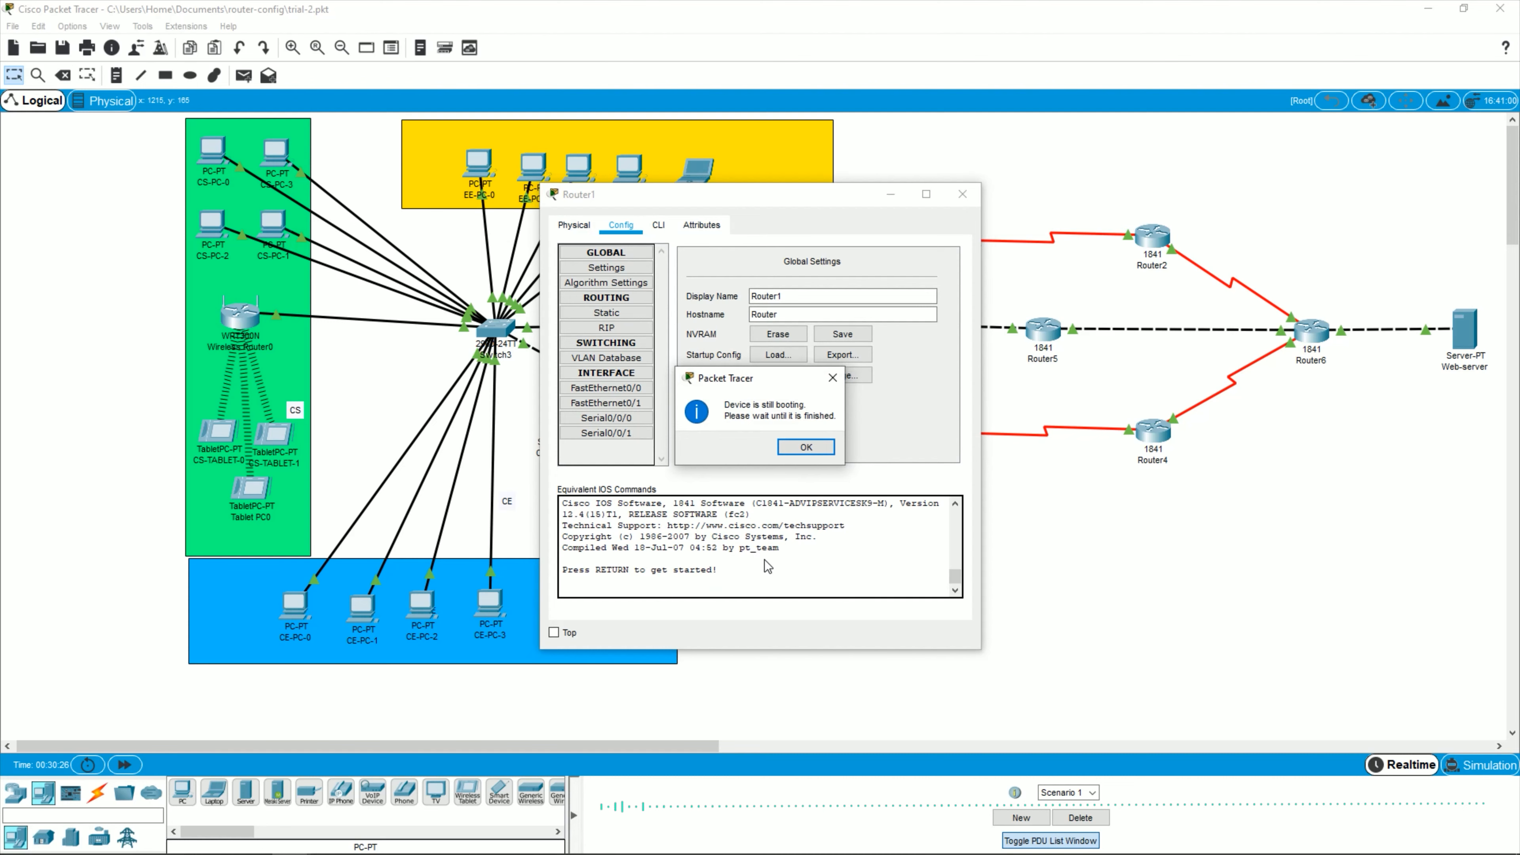
left_click(832, 377)
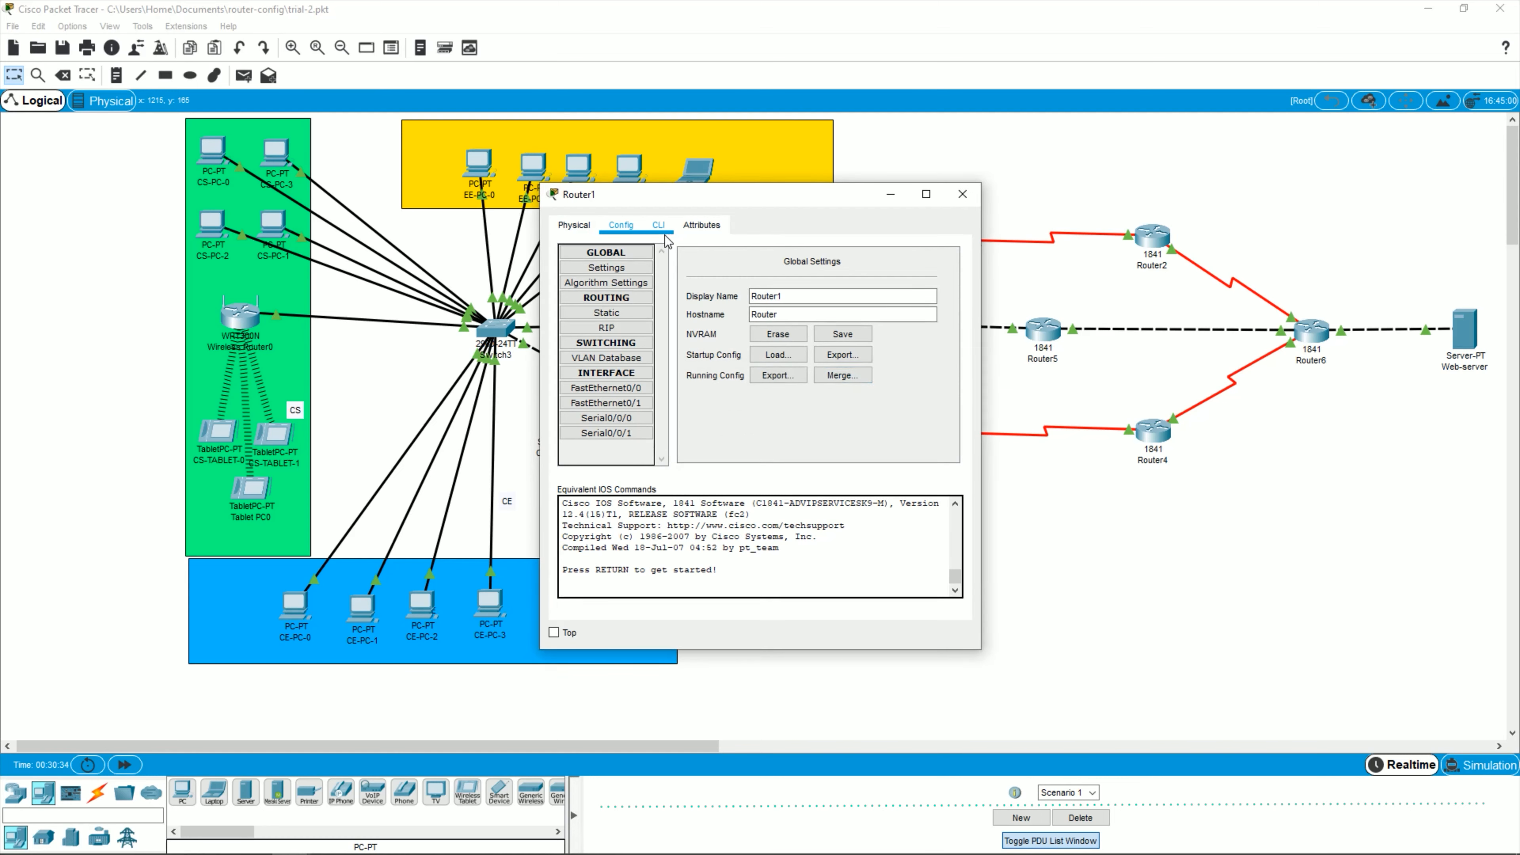
left_click(962, 194)
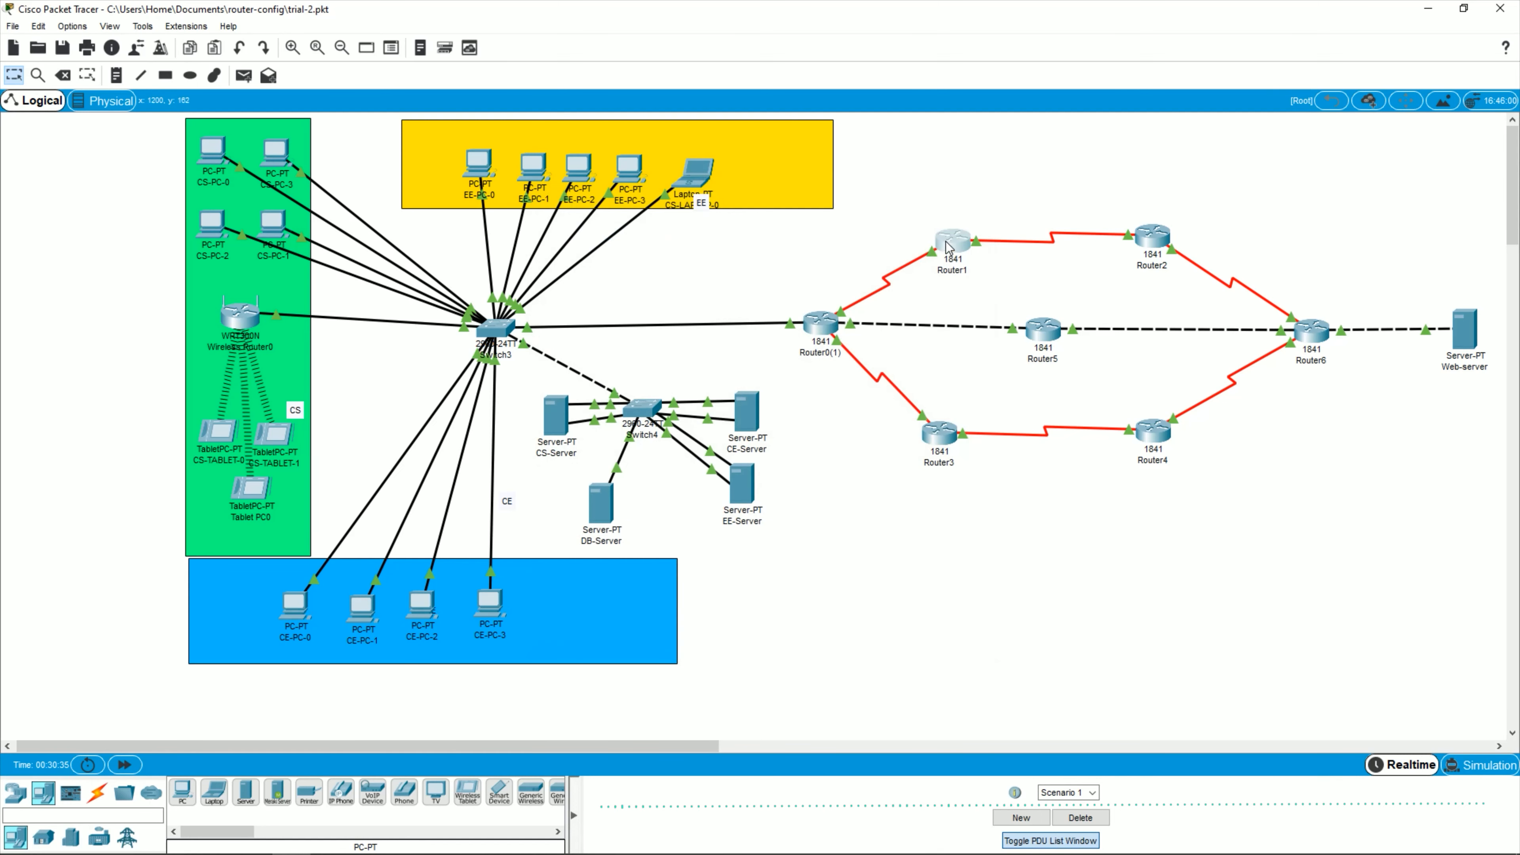
mouse_move(946, 247)
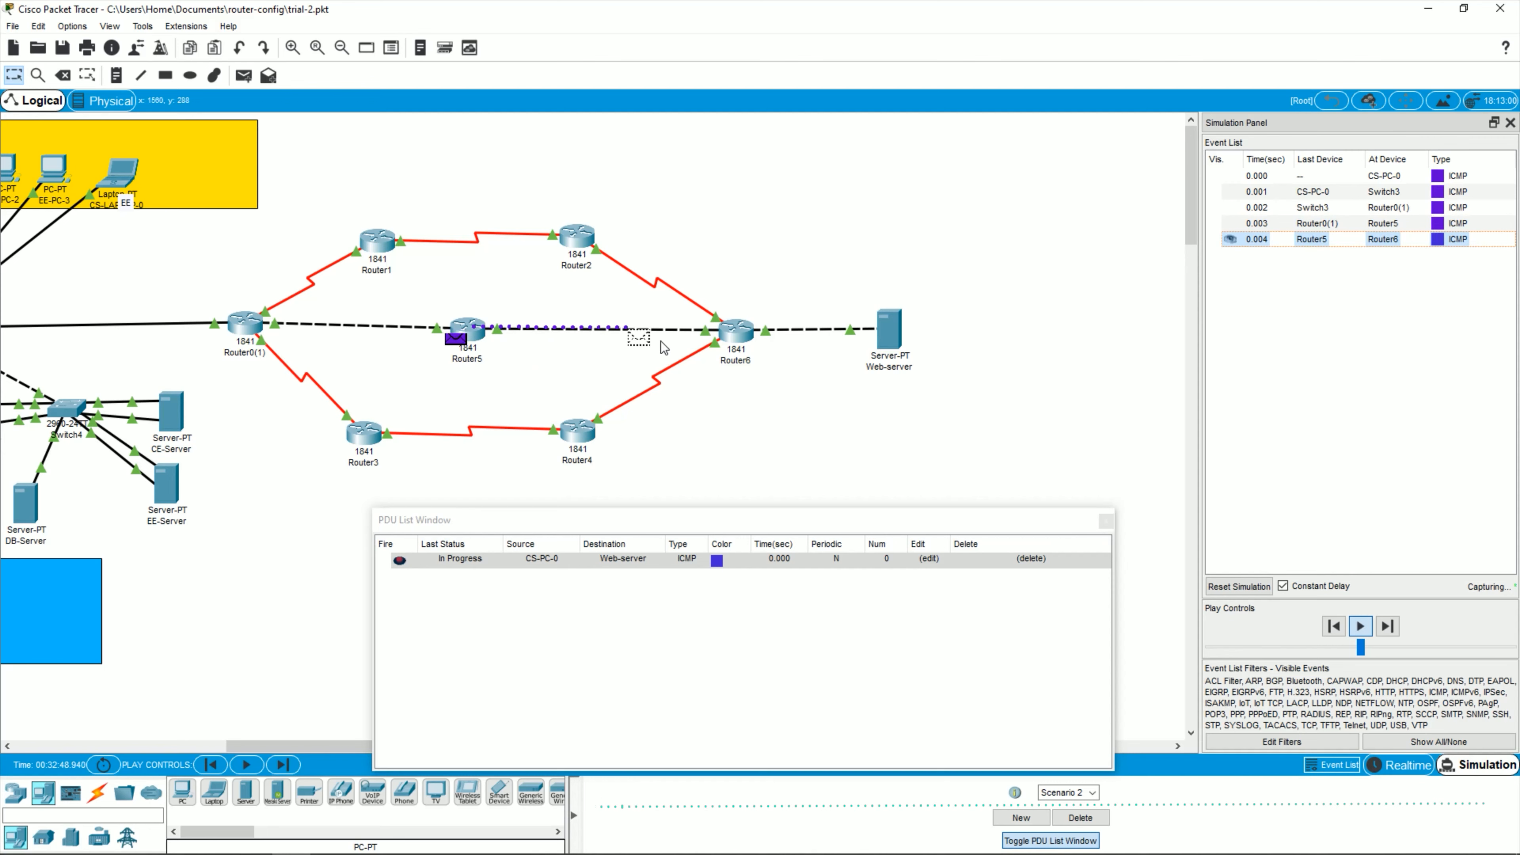
Step: Follow the simulated ICMP packet from Router5 to Web-server and its reply back to CS-PC-0, moving the PDU list window aside
mouse_move(723, 347)
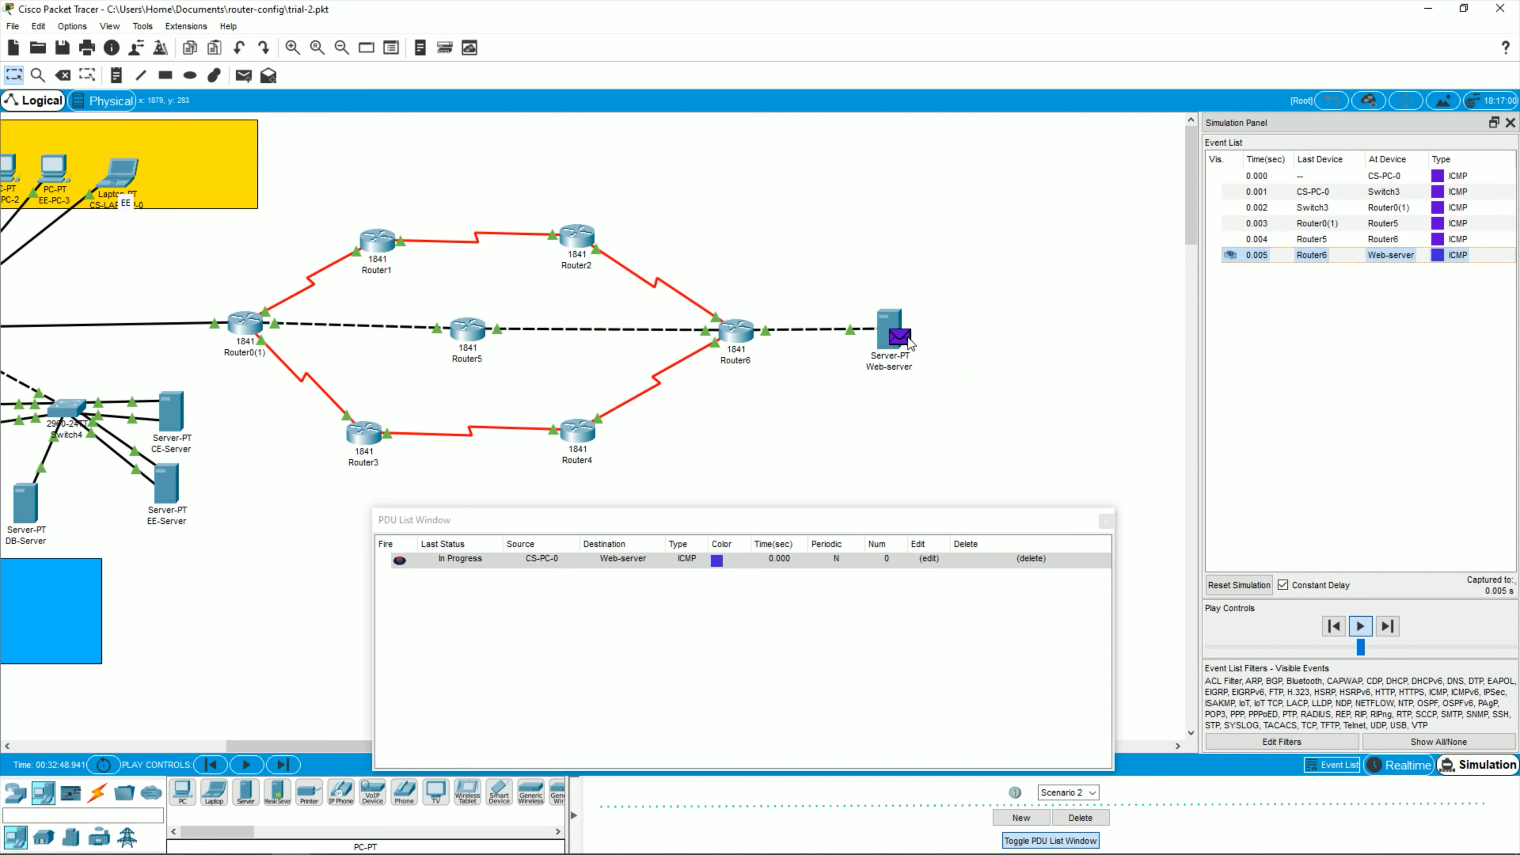
mouse_move(908, 339)
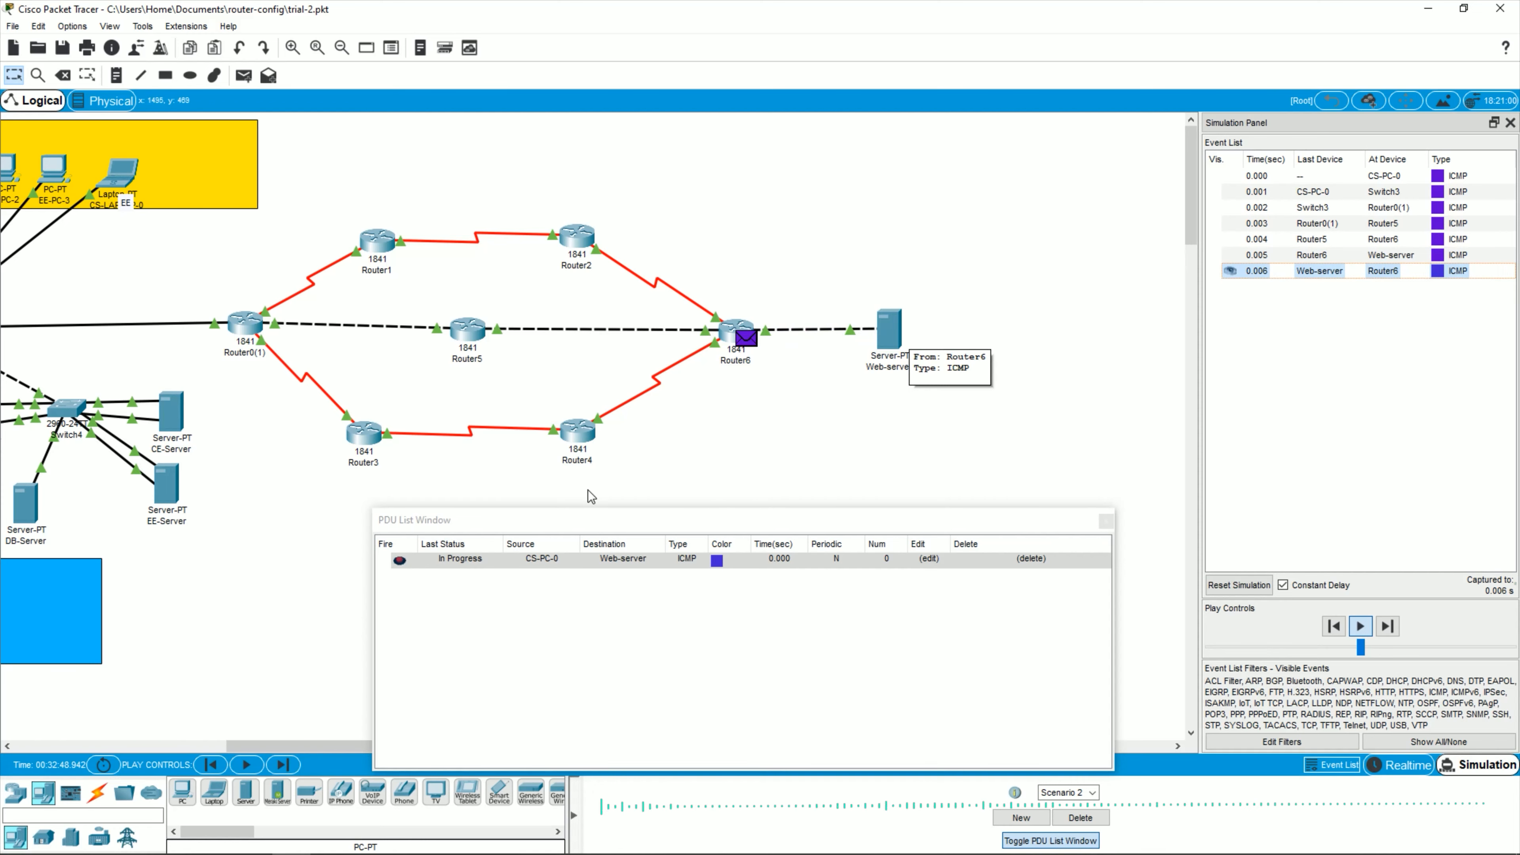
left_click_drag(280, 743, 58, 745)
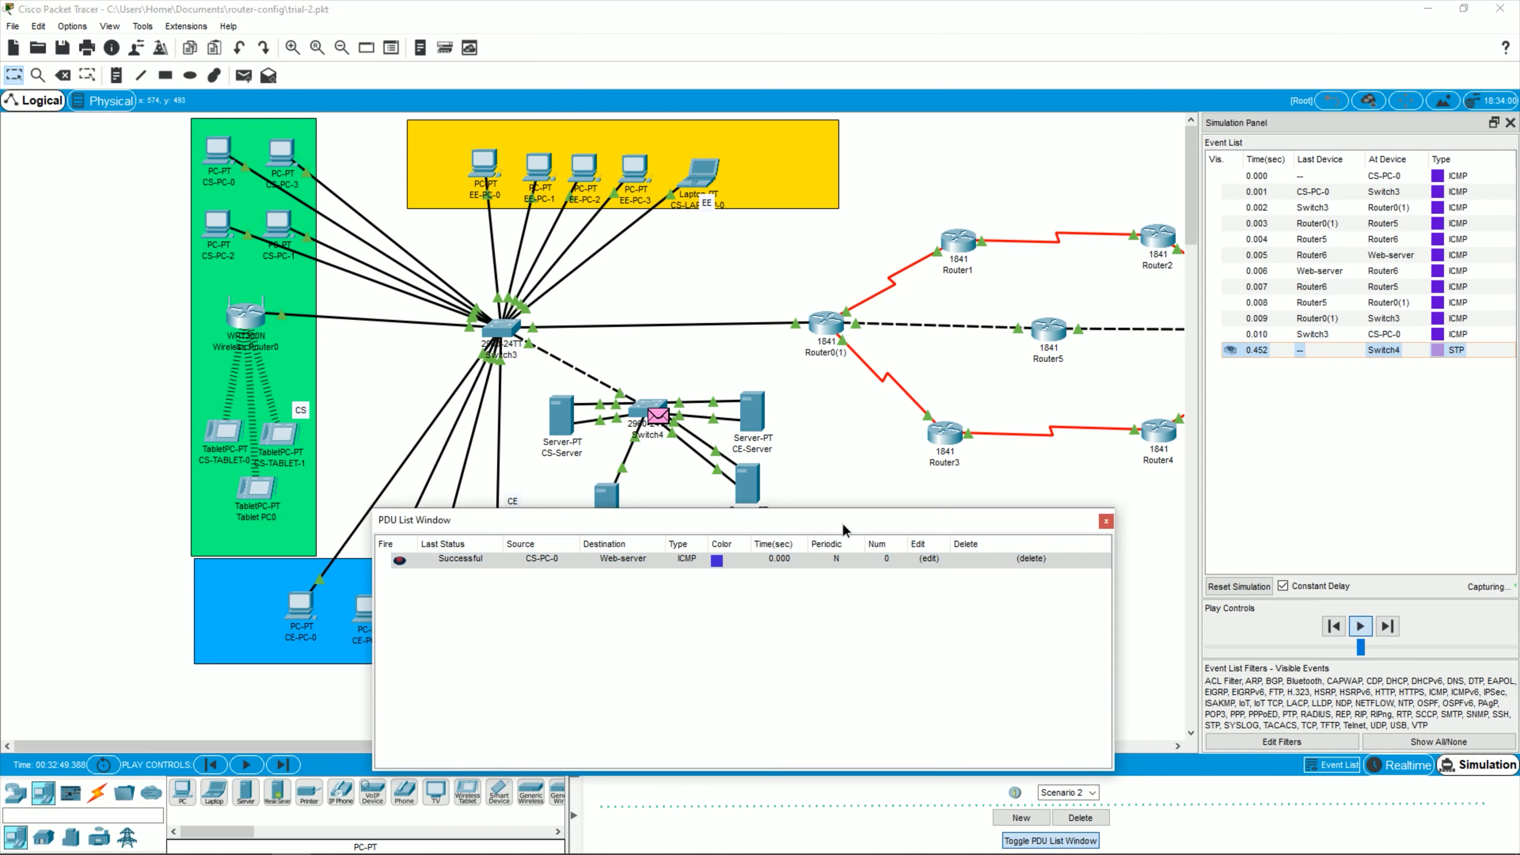
left_click_drag(846, 519, 596, 422)
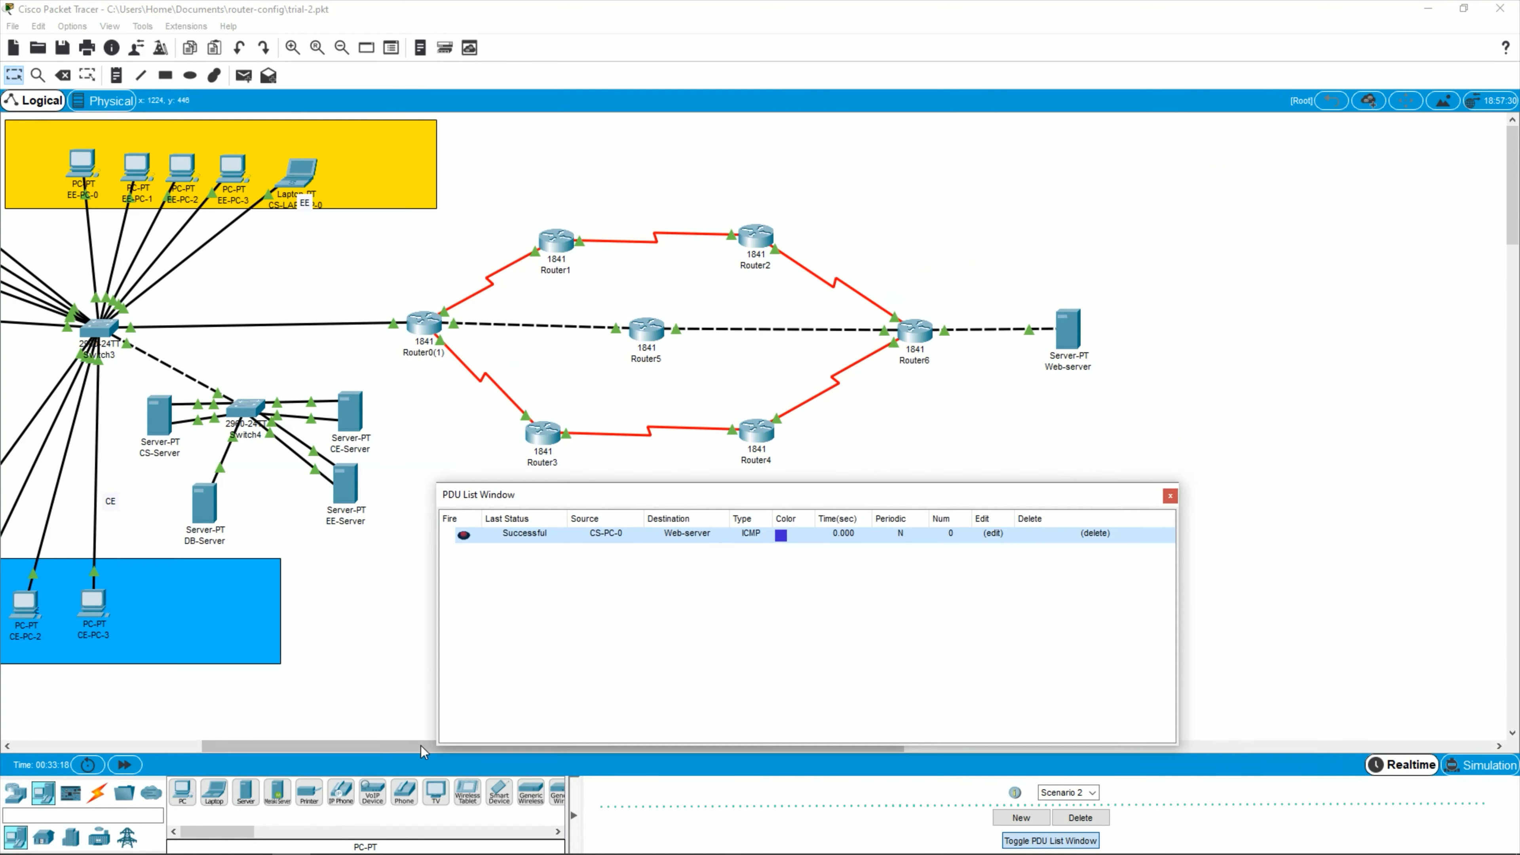
Step: Add a simple PDU from CS-TABLET-0 to Web-server in Realtime mode
left_click_drag(420, 746, 217, 749)
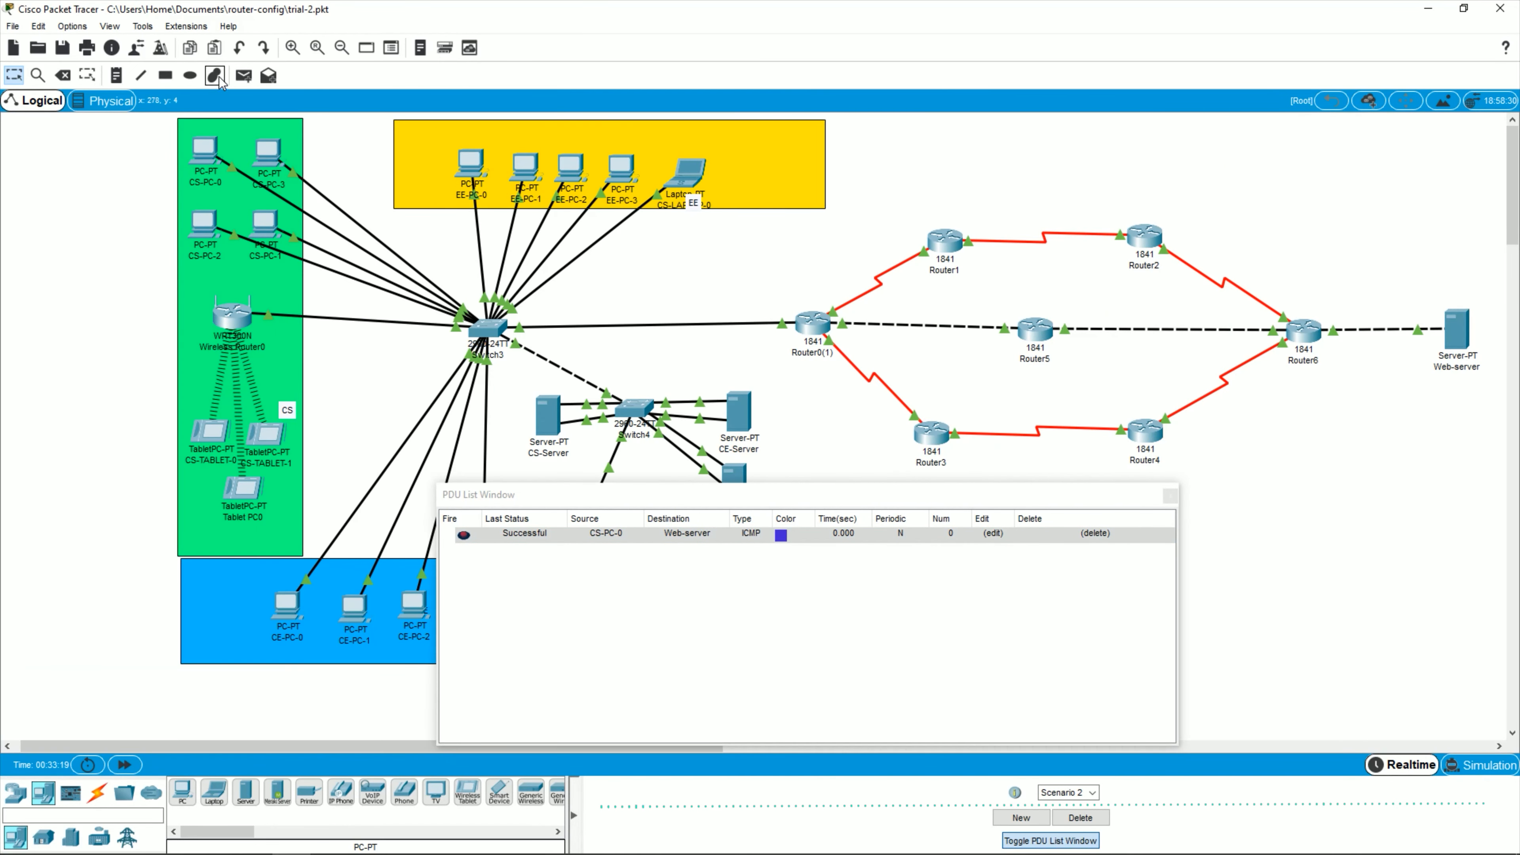
left_click(243, 75)
left_click(204, 436)
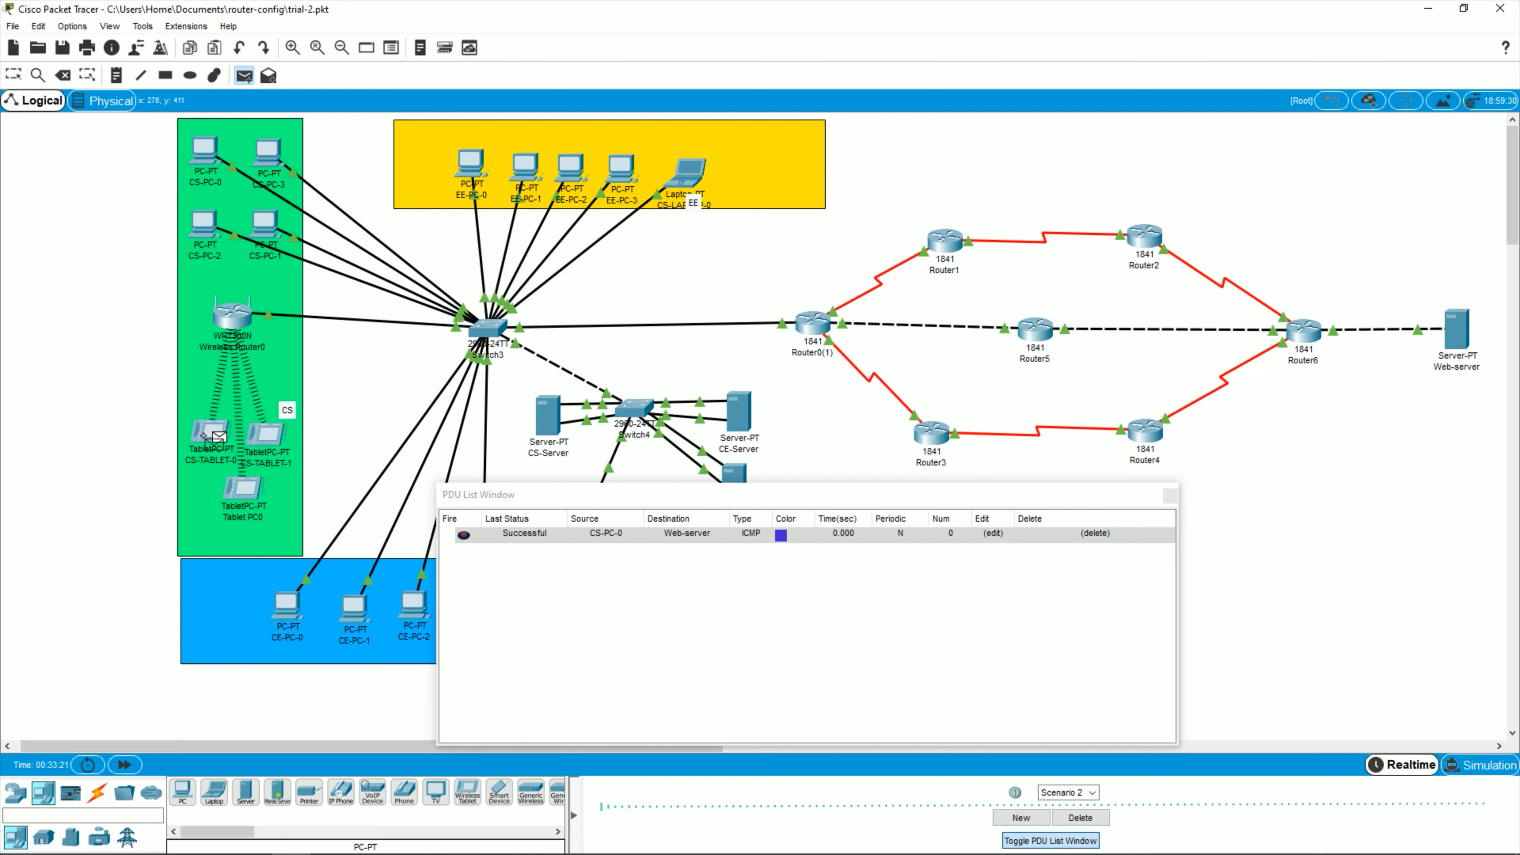
left_click(1452, 325)
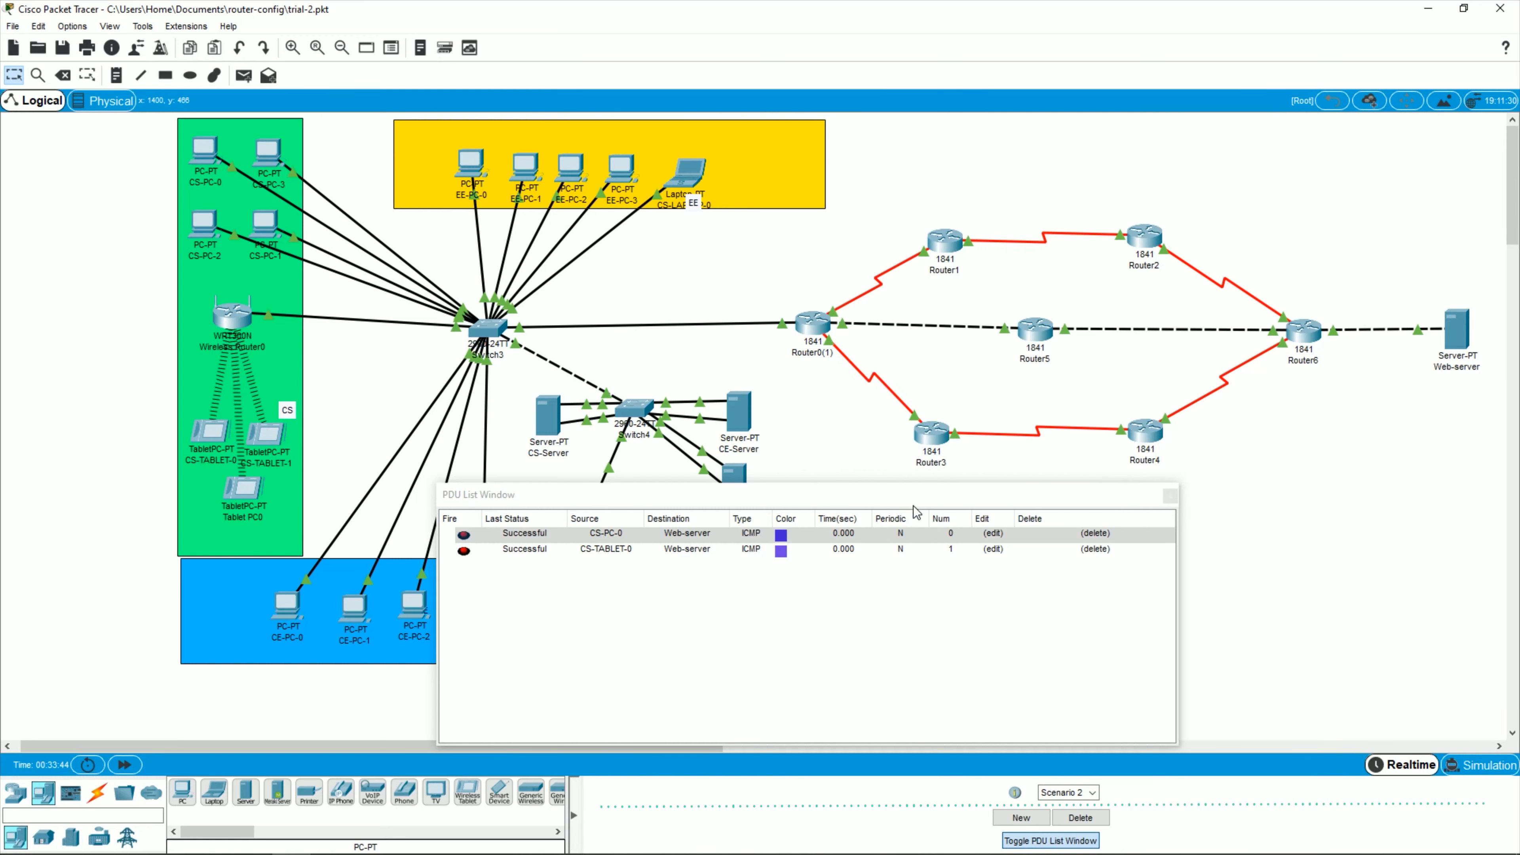
Step: Move the PDU list window clear of the servers and view CE-Server's port and IP address details
left_click_drag(915, 511, 1249, 496)
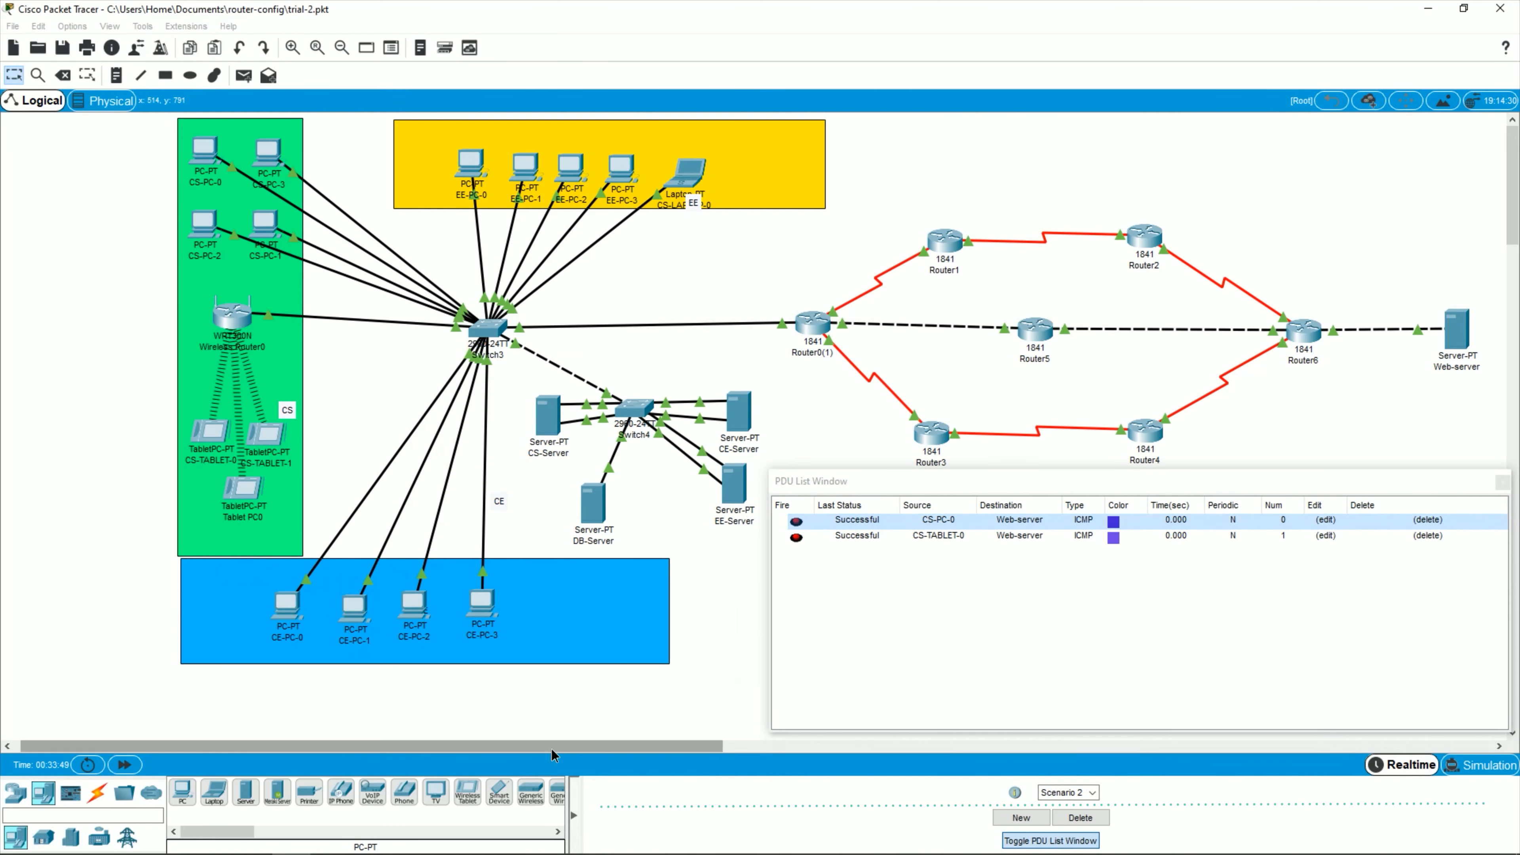
mouse_move(551, 752)
left_mouse_down()
mouse_move(636, 753)
mouse_move(544, 757)
left_mouse_up()
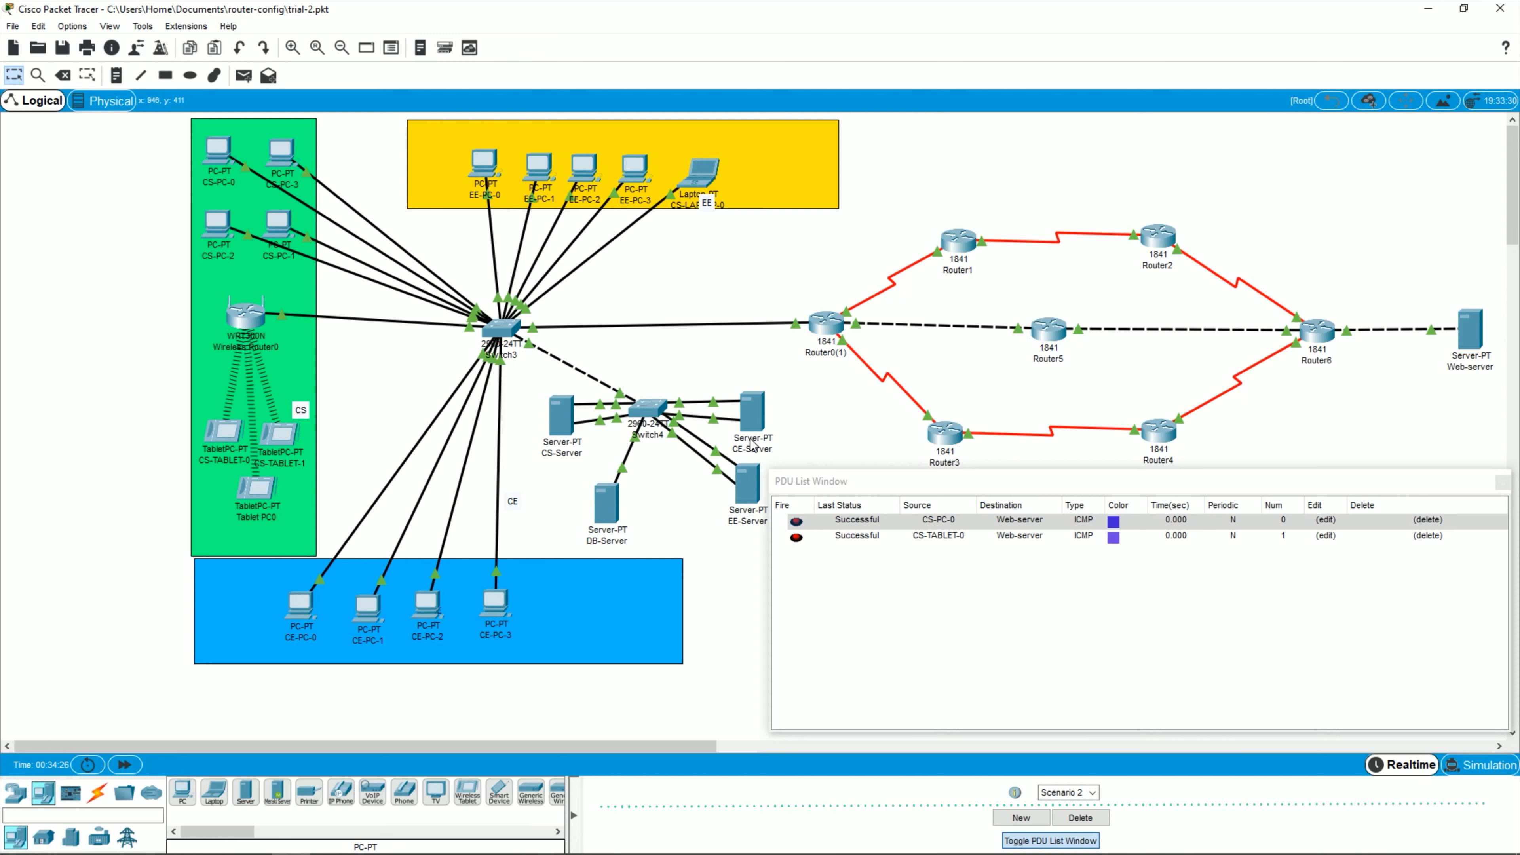
mouse_move(753, 443)
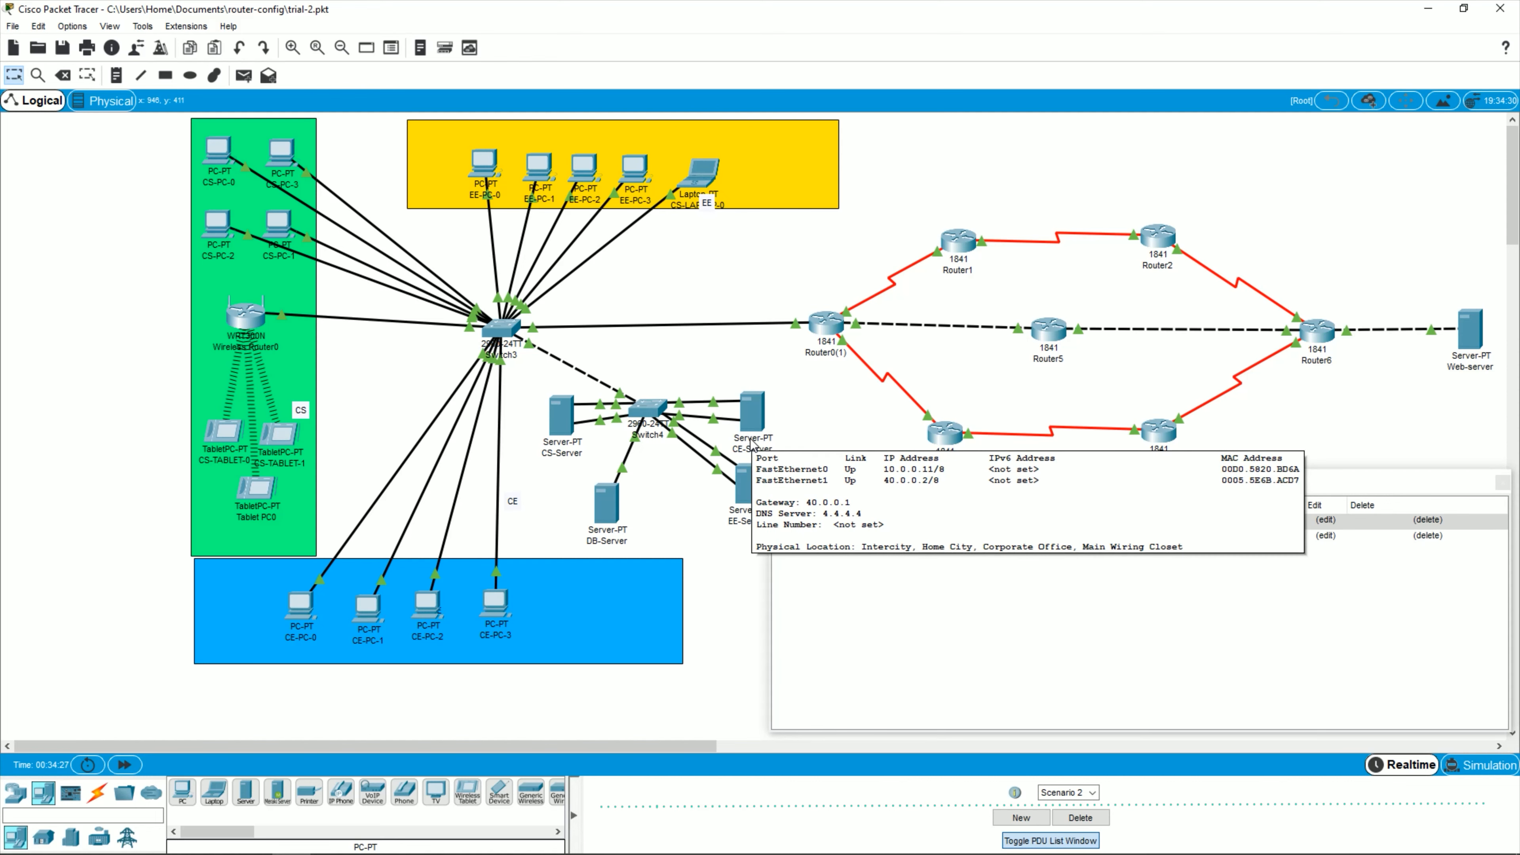